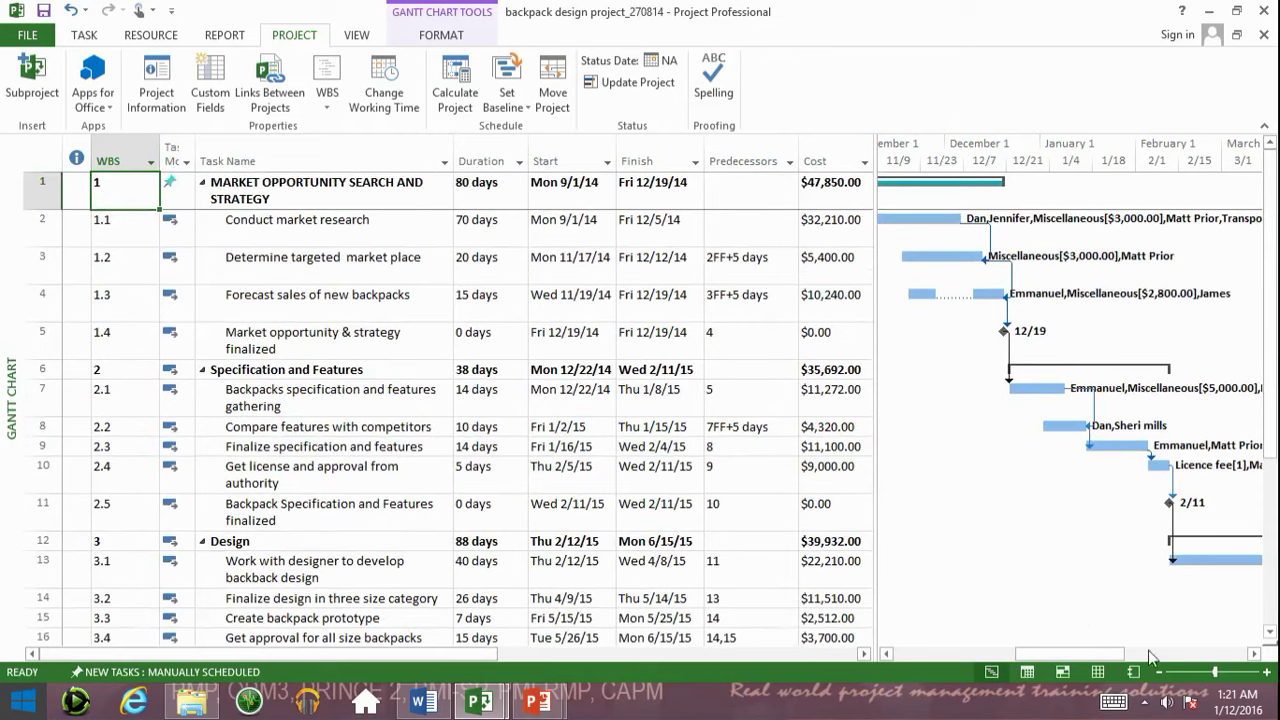
Zoom out the Gantt chart's timescale by two levels and select the Cost column in the backpack design schedule.
click(1159, 672)
click(1159, 672)
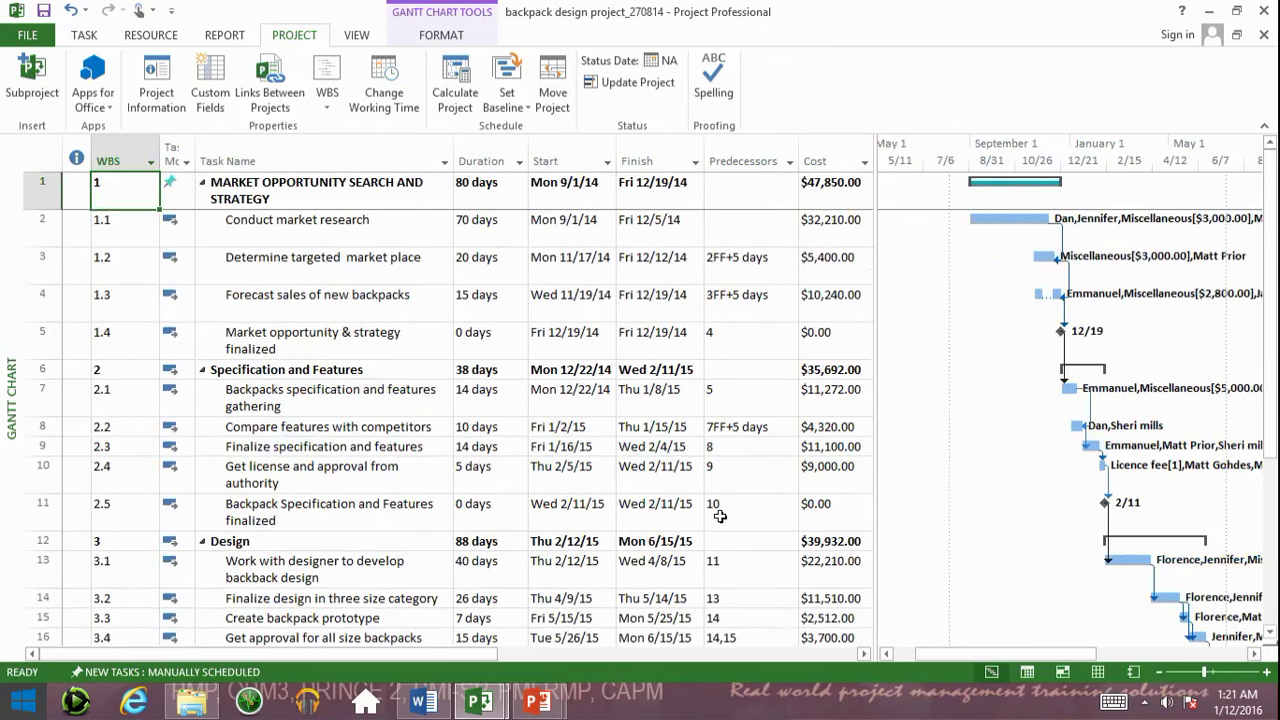
click(820, 161)
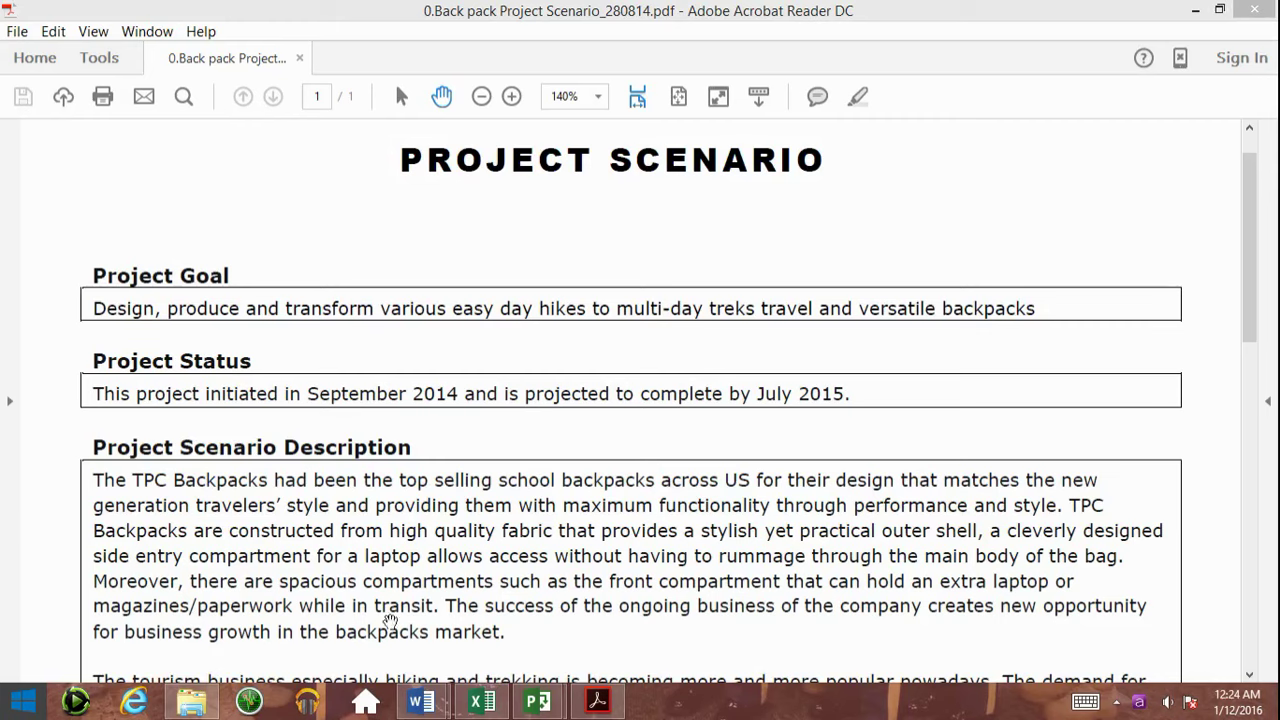
Read the project goal, project status and scenario description in the Project Scenario PDF in Acrobat Reader.
drag(454, 308, 996, 276)
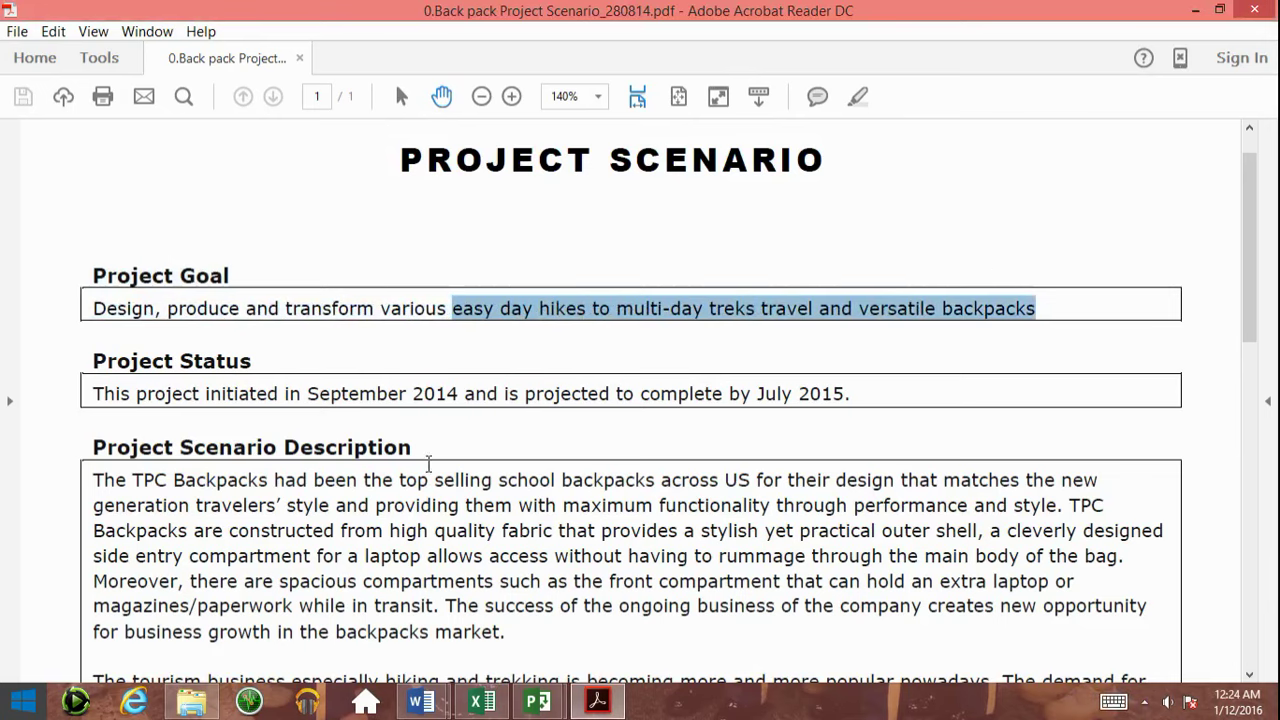
scroll(350, 510, down, 2)
click(113, 390)
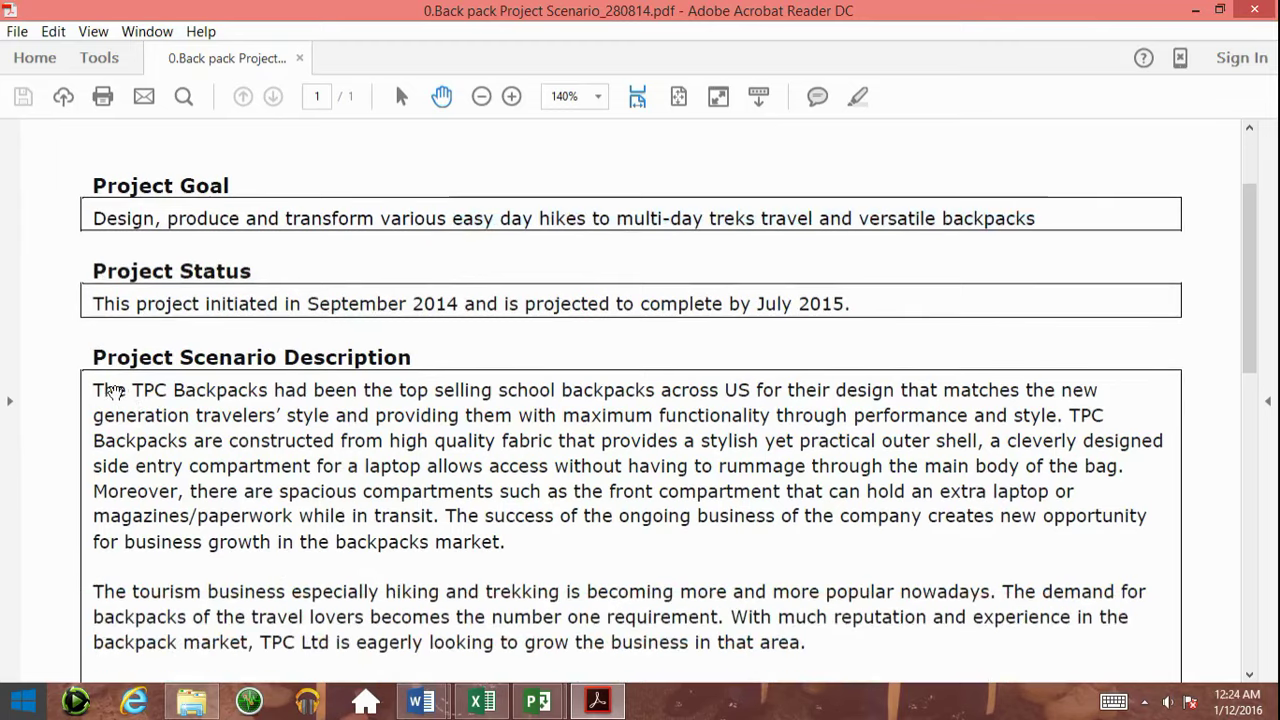
drag(114, 390, 127, 391)
scroll(268, 405, down, 14)
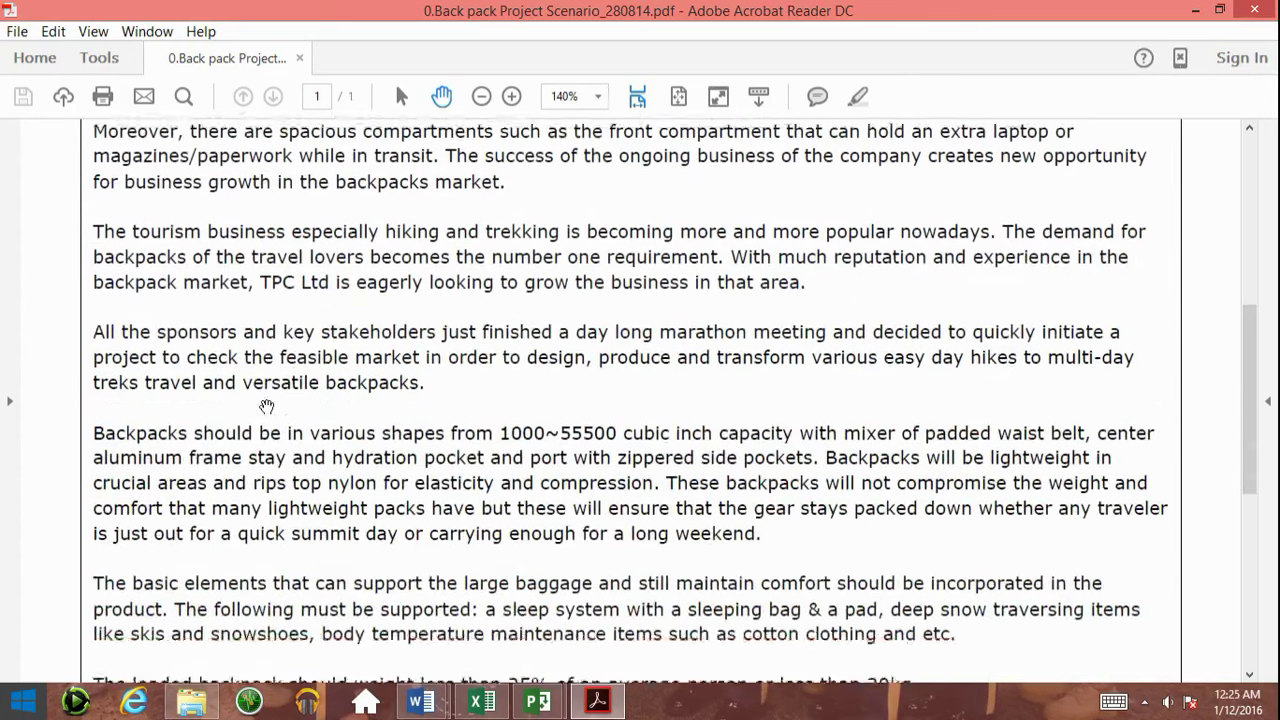
scroll(268, 405, up, 15)
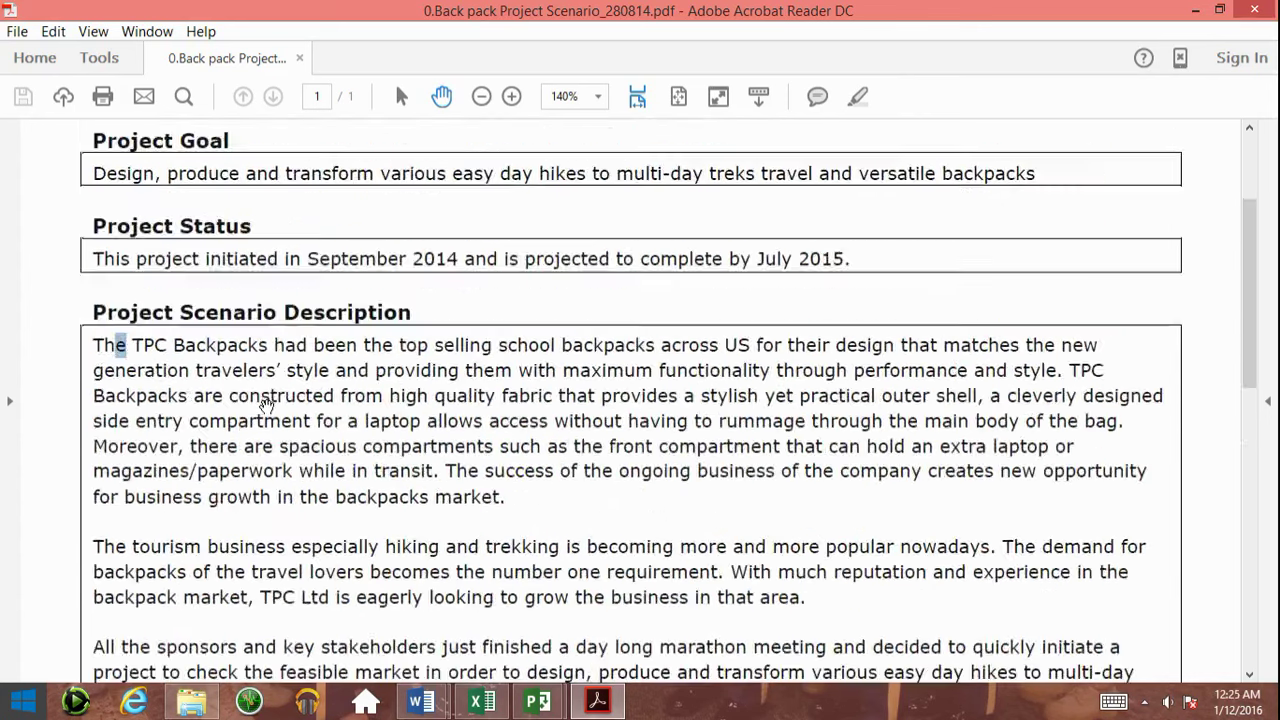
scroll(268, 405, up, 3)
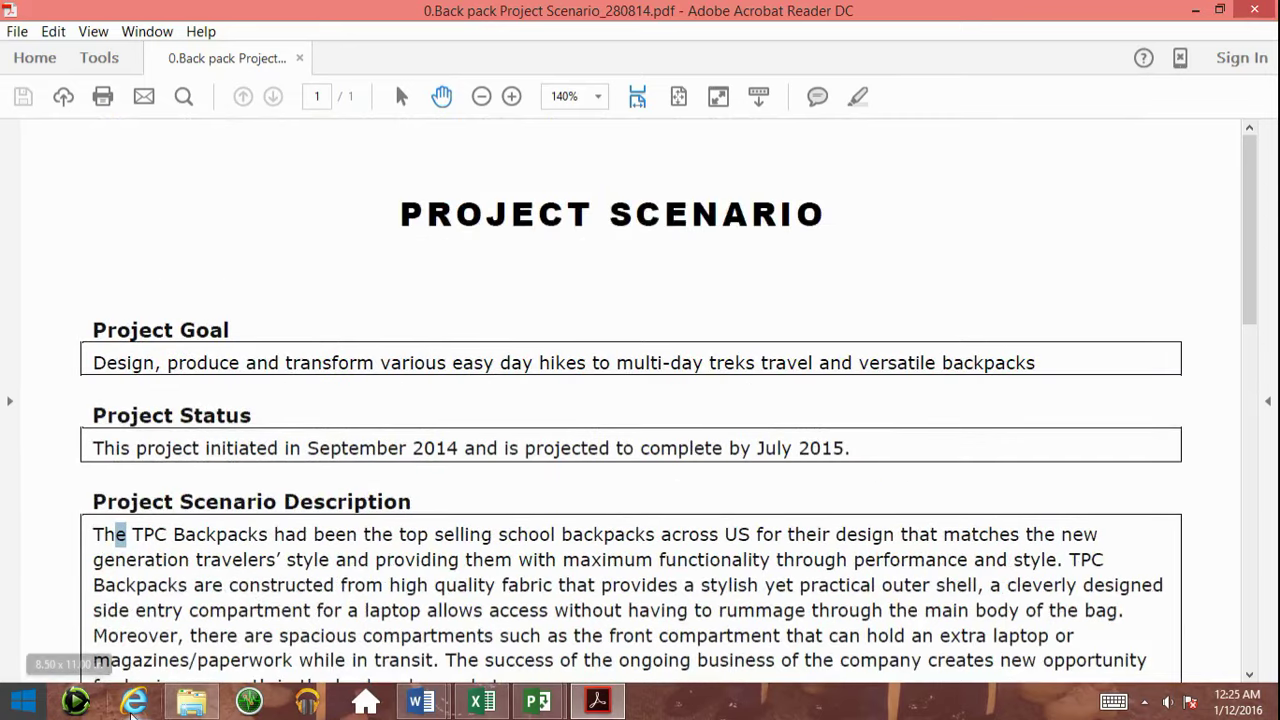
Open the 2.Backpack_Stakeholder Register310814 PDF from the COMPLETEDBACKPACK folder, examine the stakeholder table, and close the document.
click(192, 703)
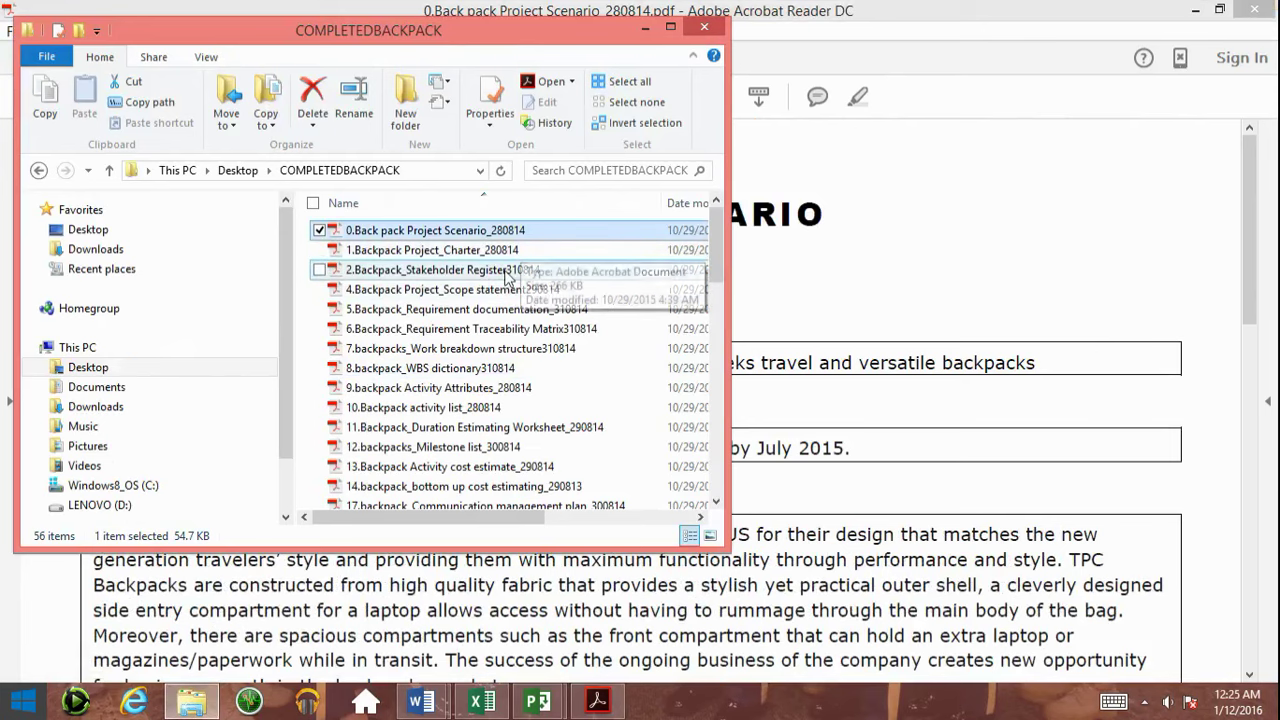
click(505, 272)
double_click(506, 272)
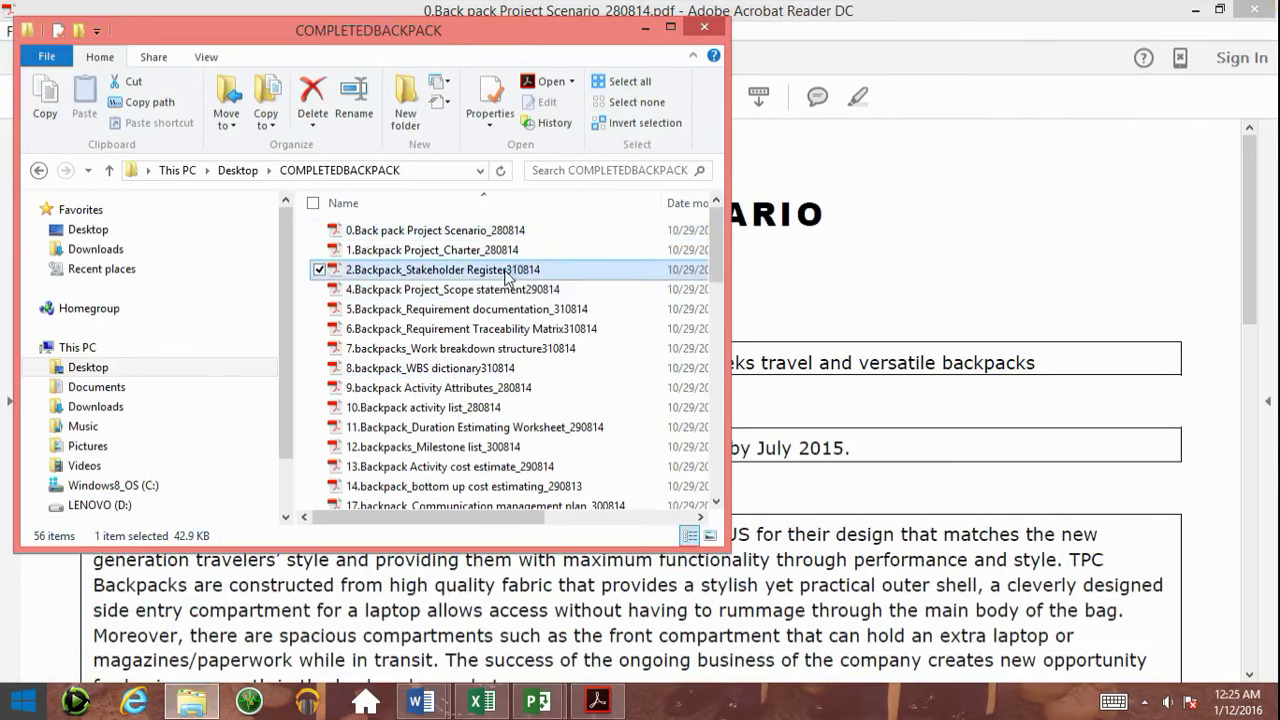
scroll(529, 302, down, 1)
scroll(529, 302, up, 1)
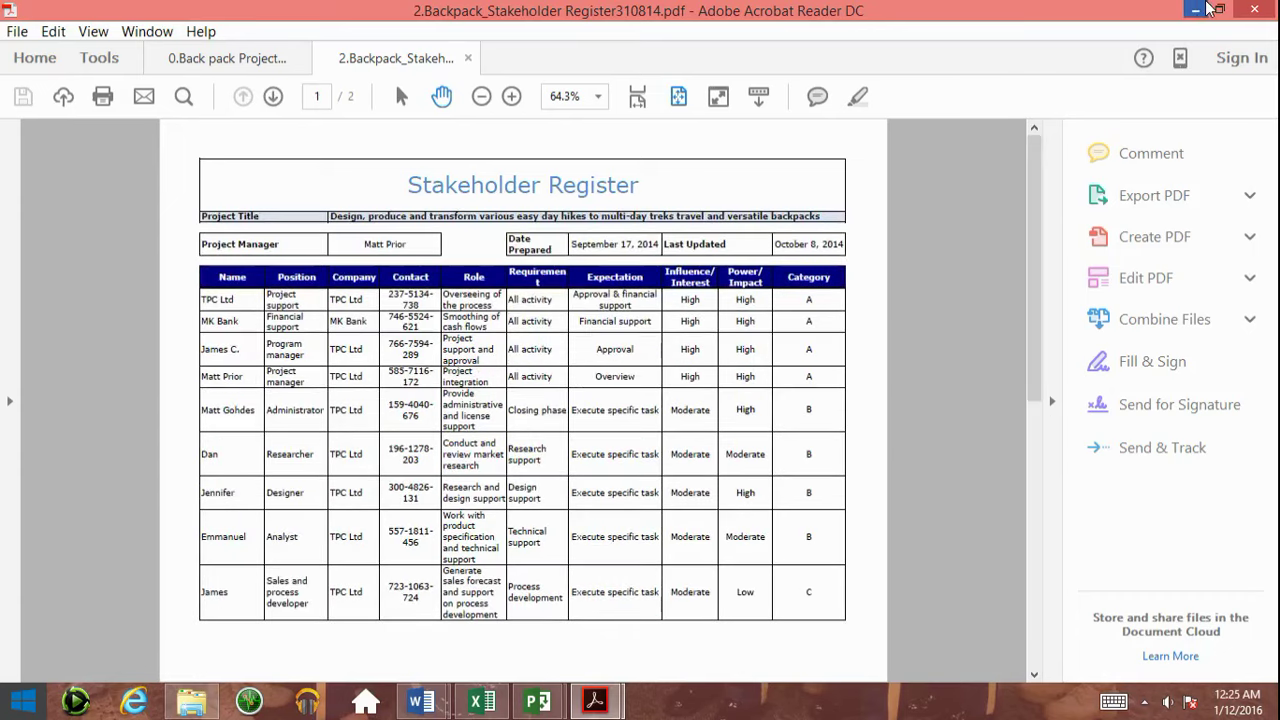
key(ctrl+w)
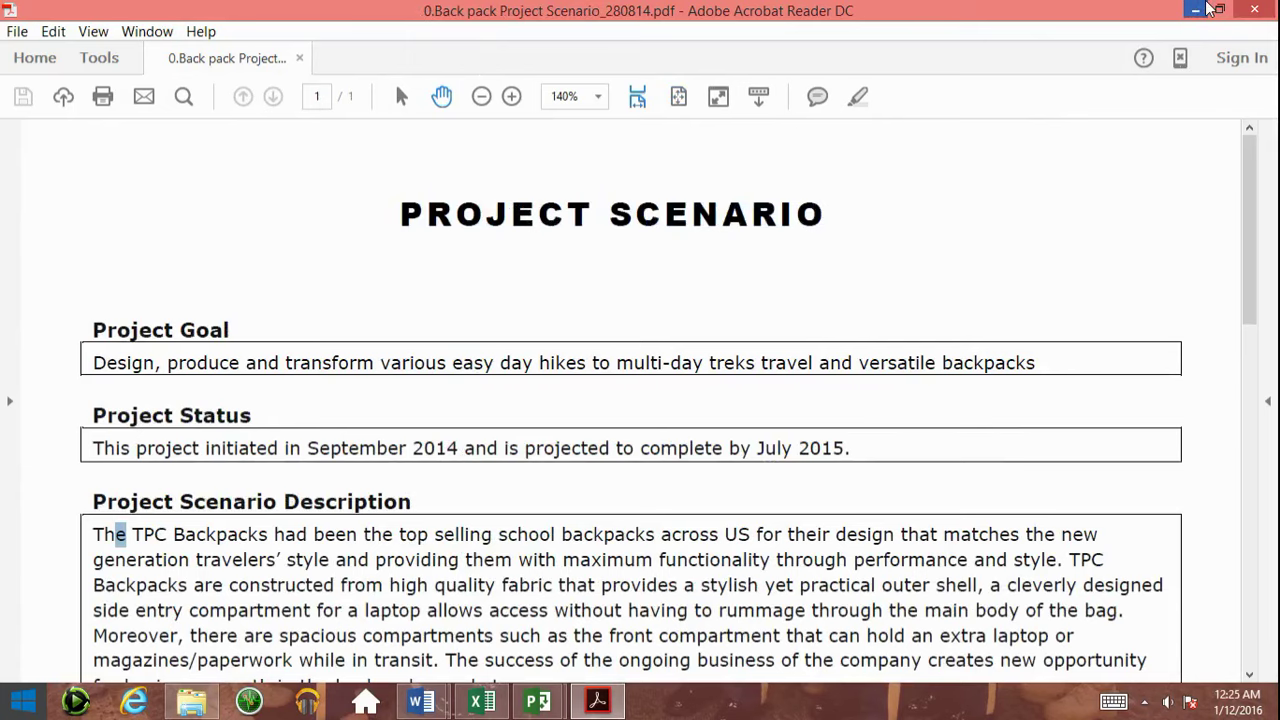
Switch to the Backpack activity list_280814 workbook in Excel and look through all listed activities from WBS code 1.1 onward.
click(1200, 9)
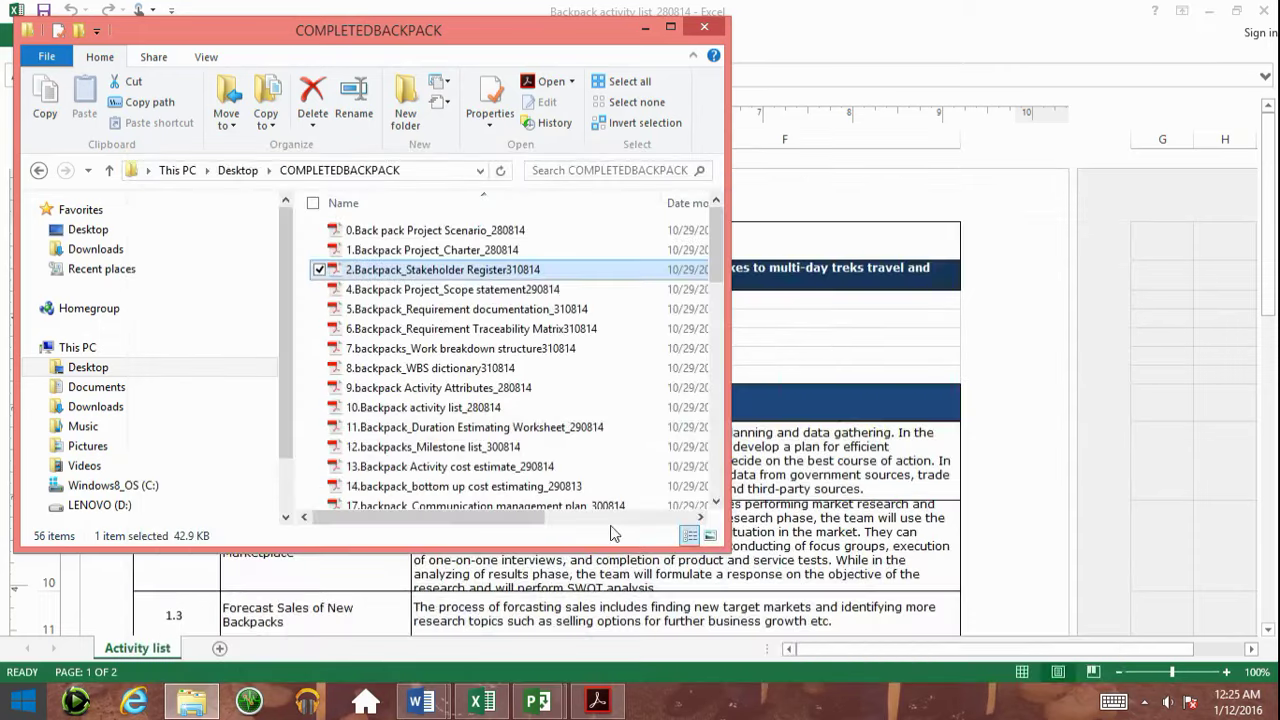
click(875, 305)
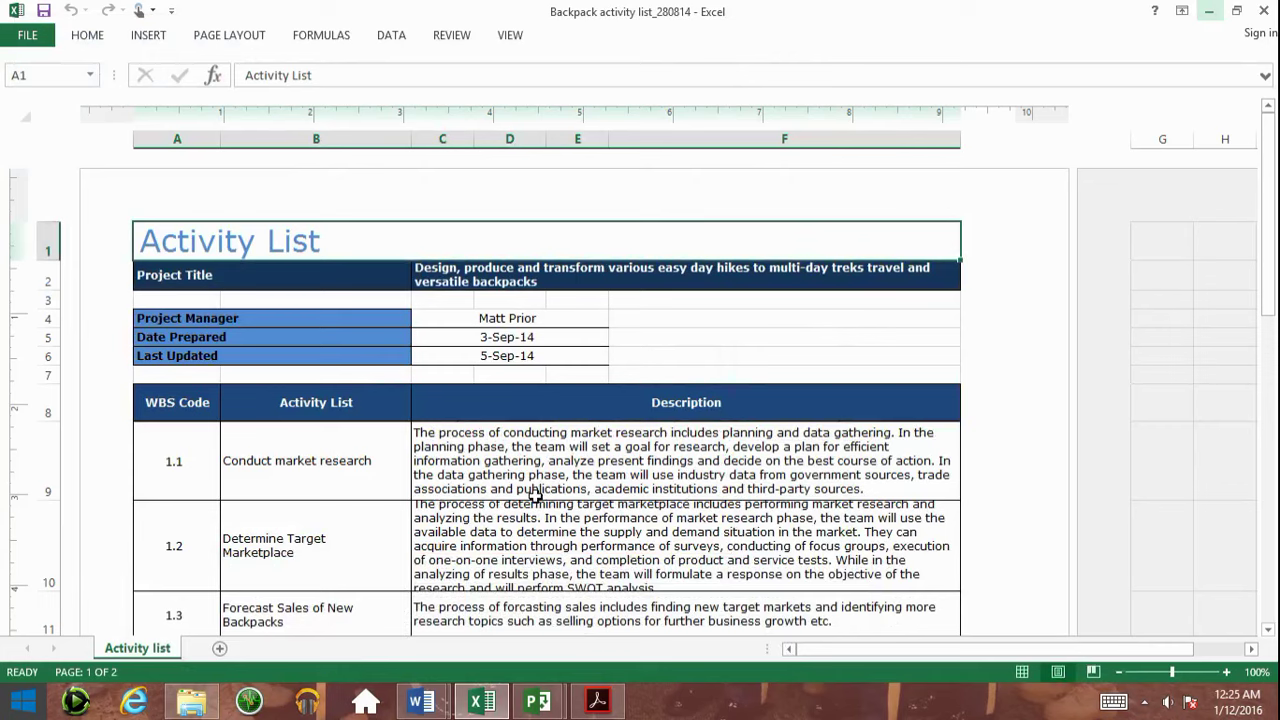
scroll(535, 495, down, 2)
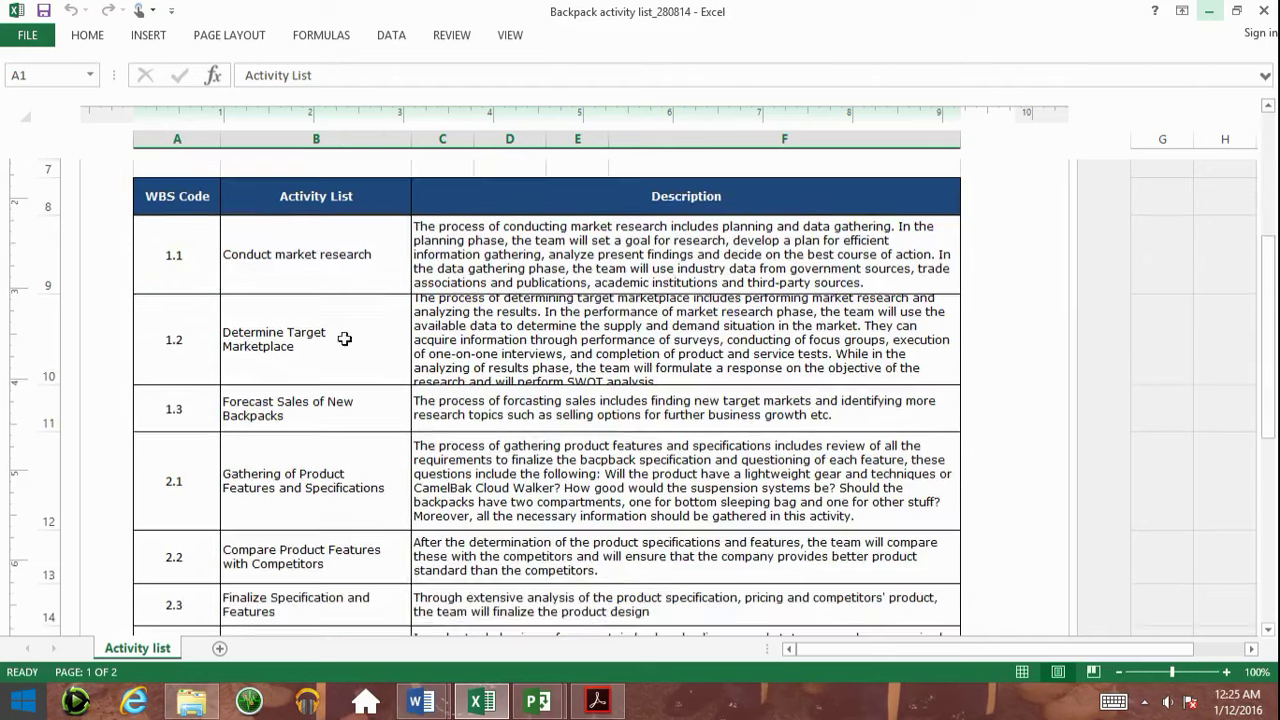
drag(328, 252, 278, 546)
scroll(306, 491, down, 2)
scroll(306, 491, down, 3)
scroll(306, 491, up, 10)
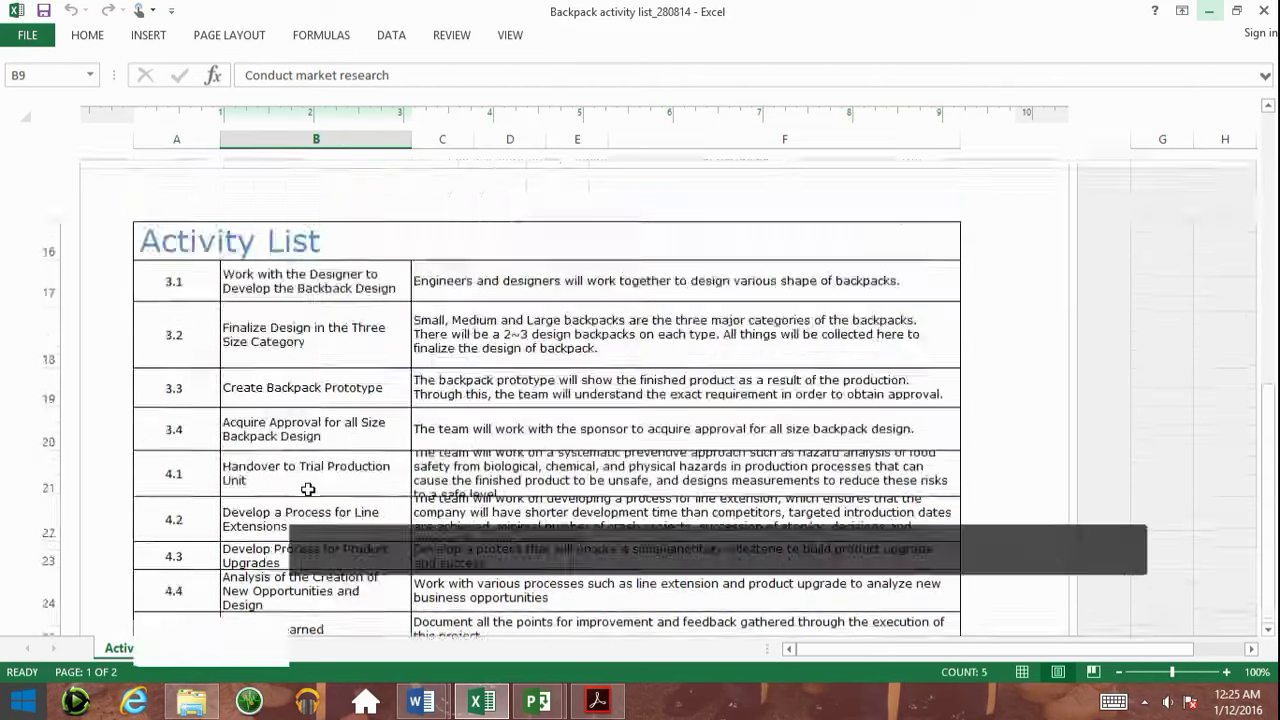
Examine the Conduct market research activity and its description in the activity list.
click(331, 445)
scroll(331, 445, down, 2)
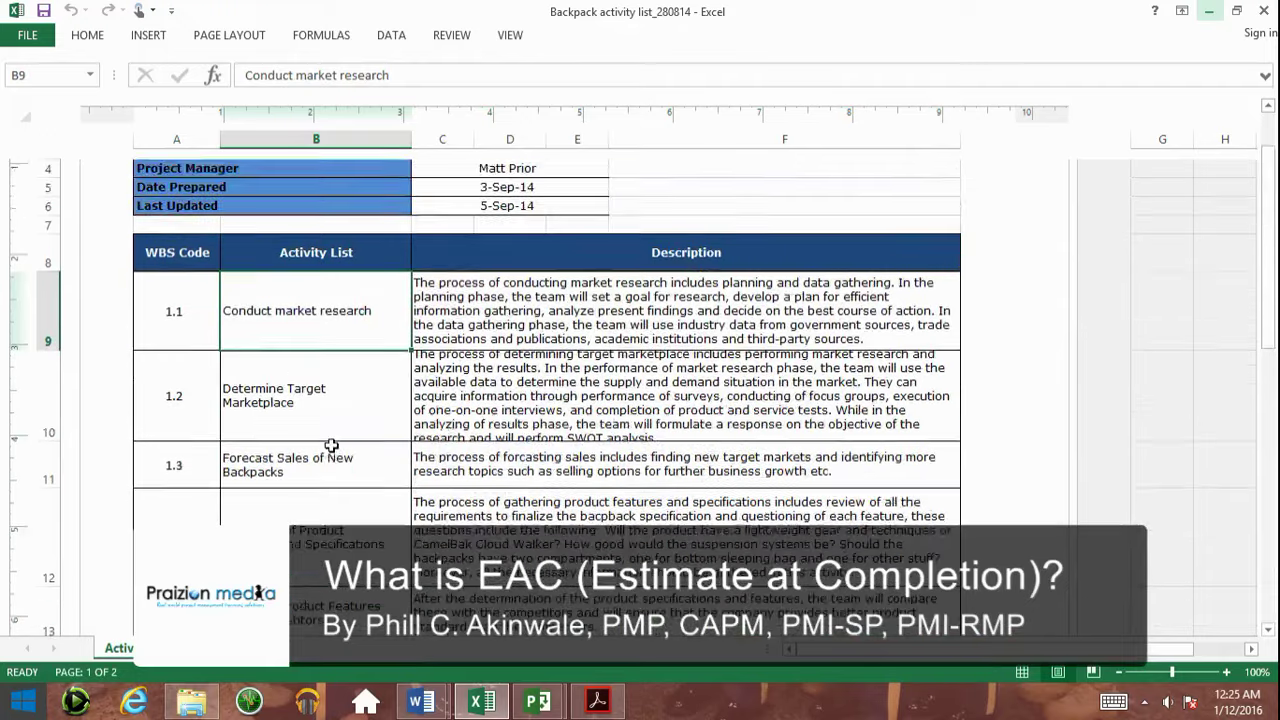
scroll(331, 445, up, 2)
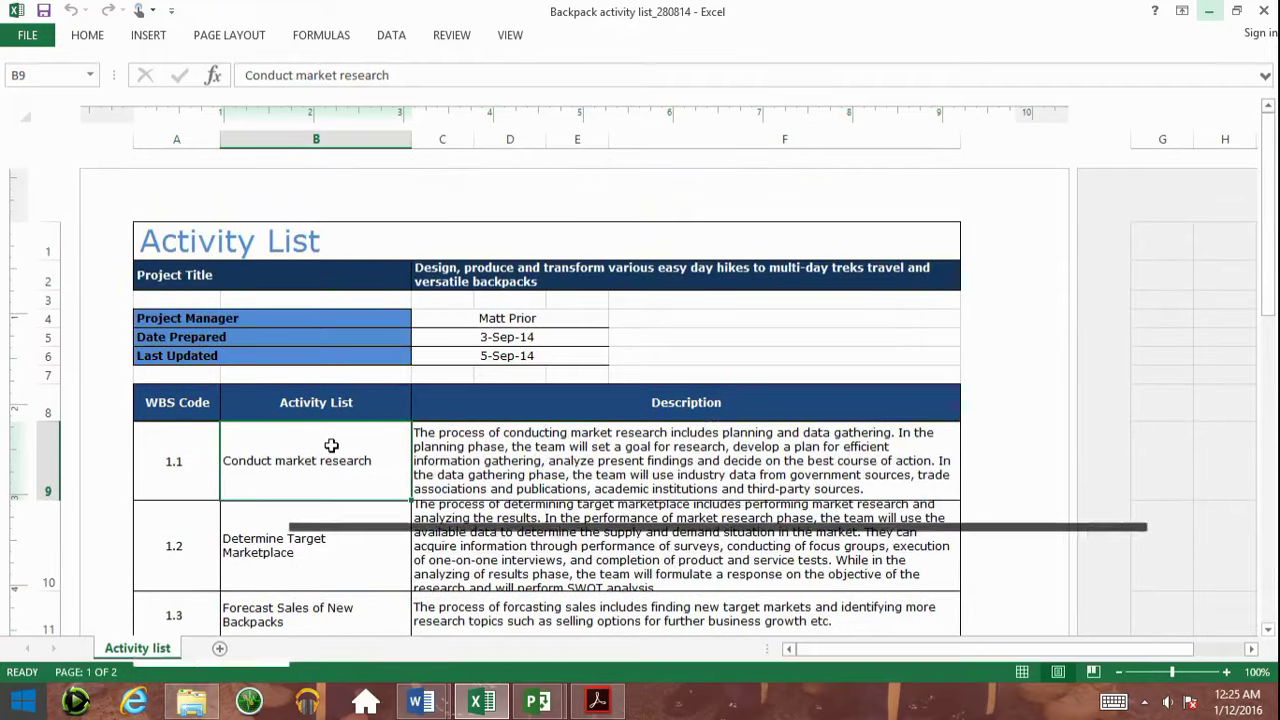
click(478, 453)
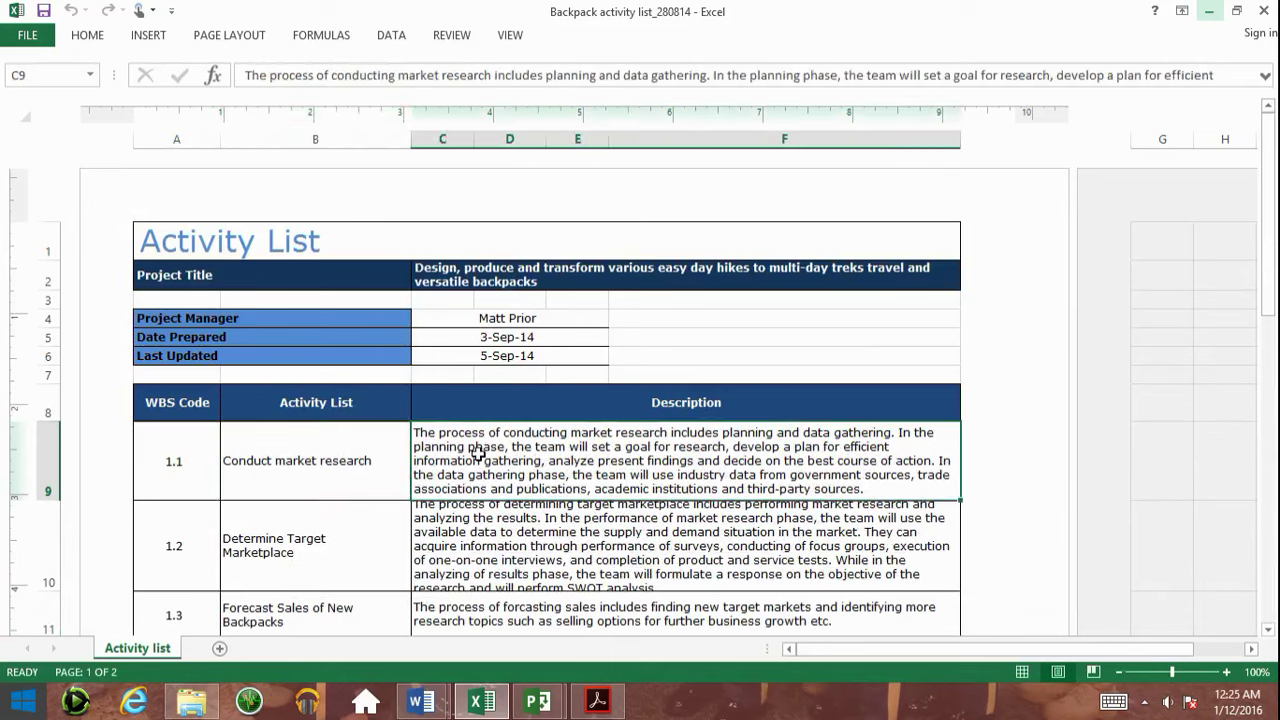
click(337, 445)
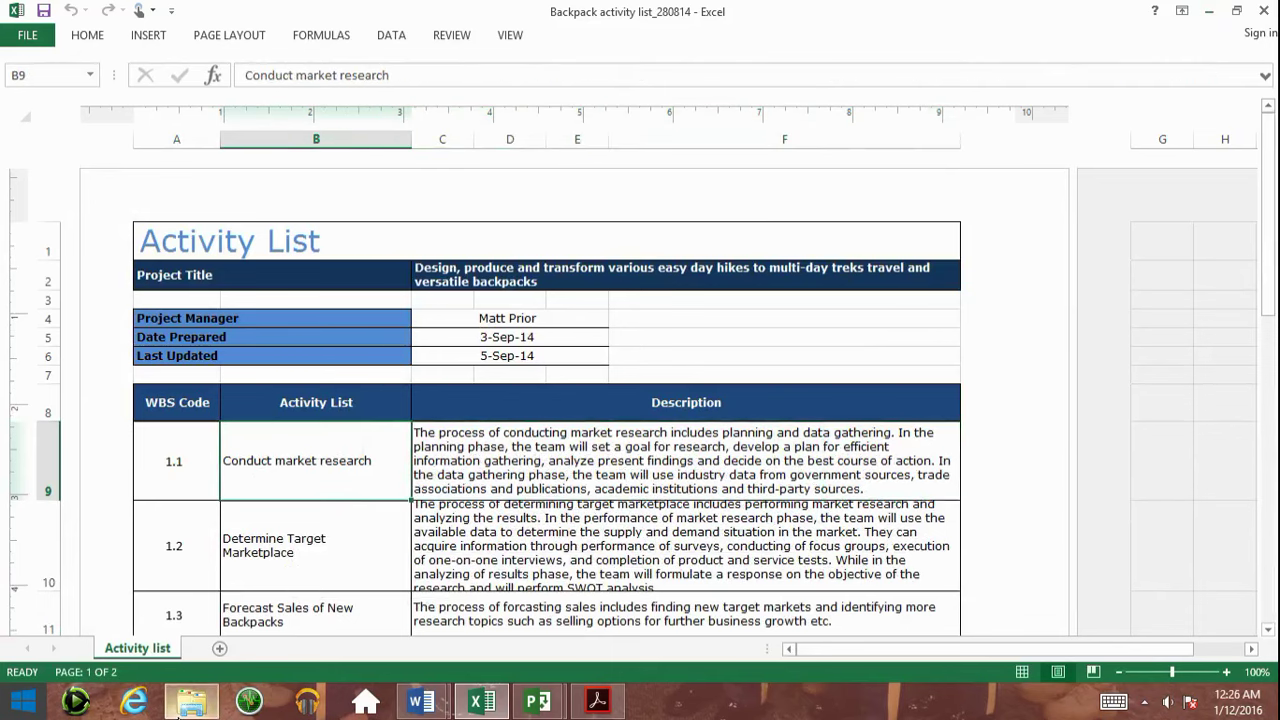
Open the 12.backpacks_Milestone list_300814 PDF from the COMPLETEDBACKPACK folder and examine the milestone names, descriptions and dates.
click(193, 707)
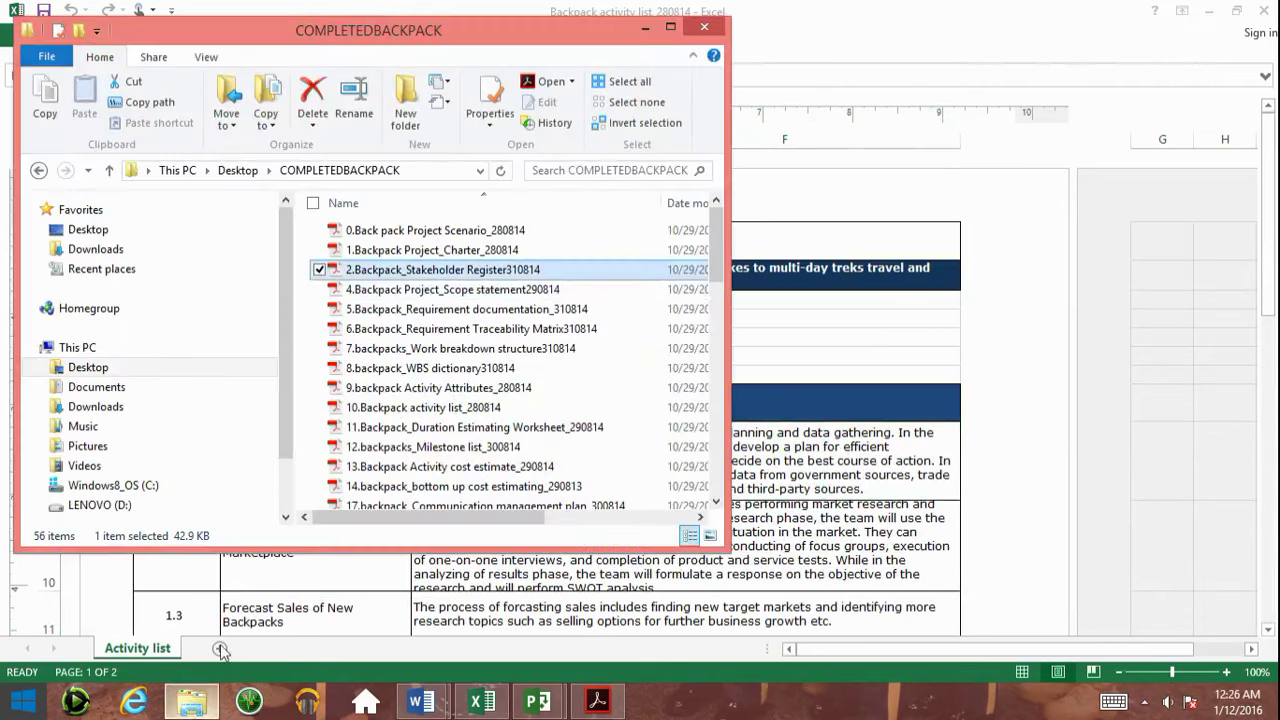
click(425, 388)
click(427, 448)
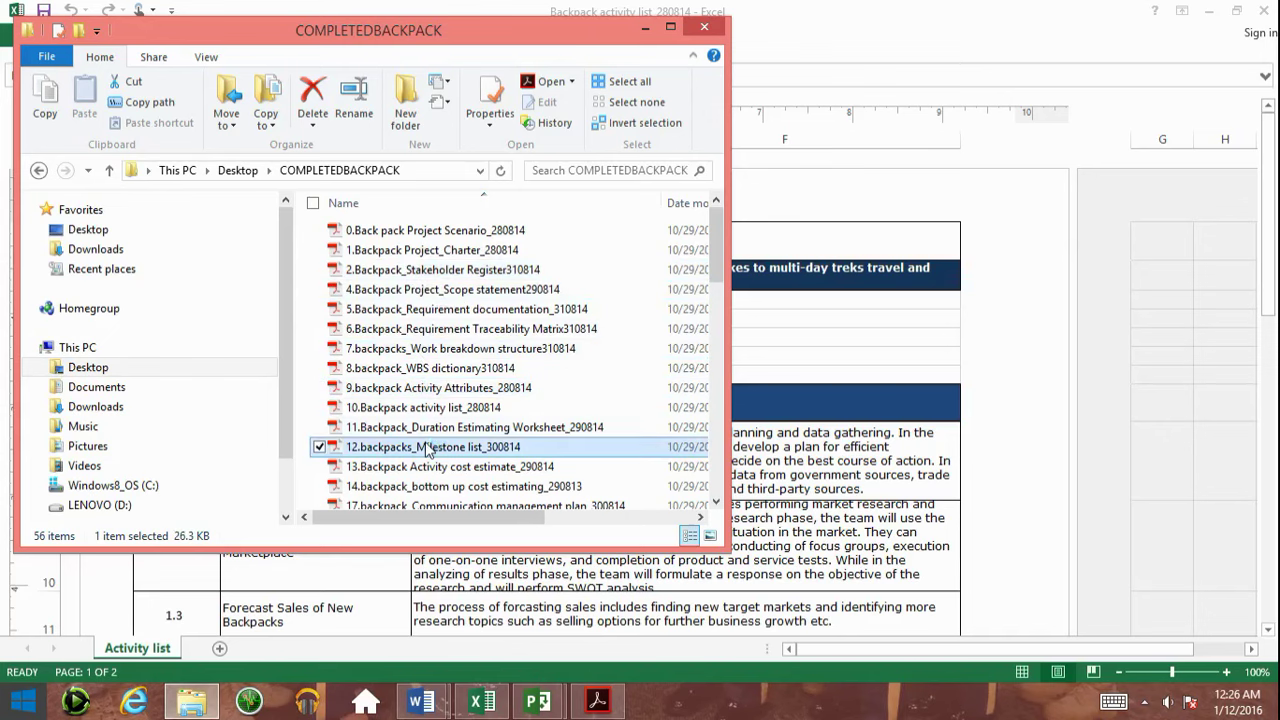
double_click(427, 448)
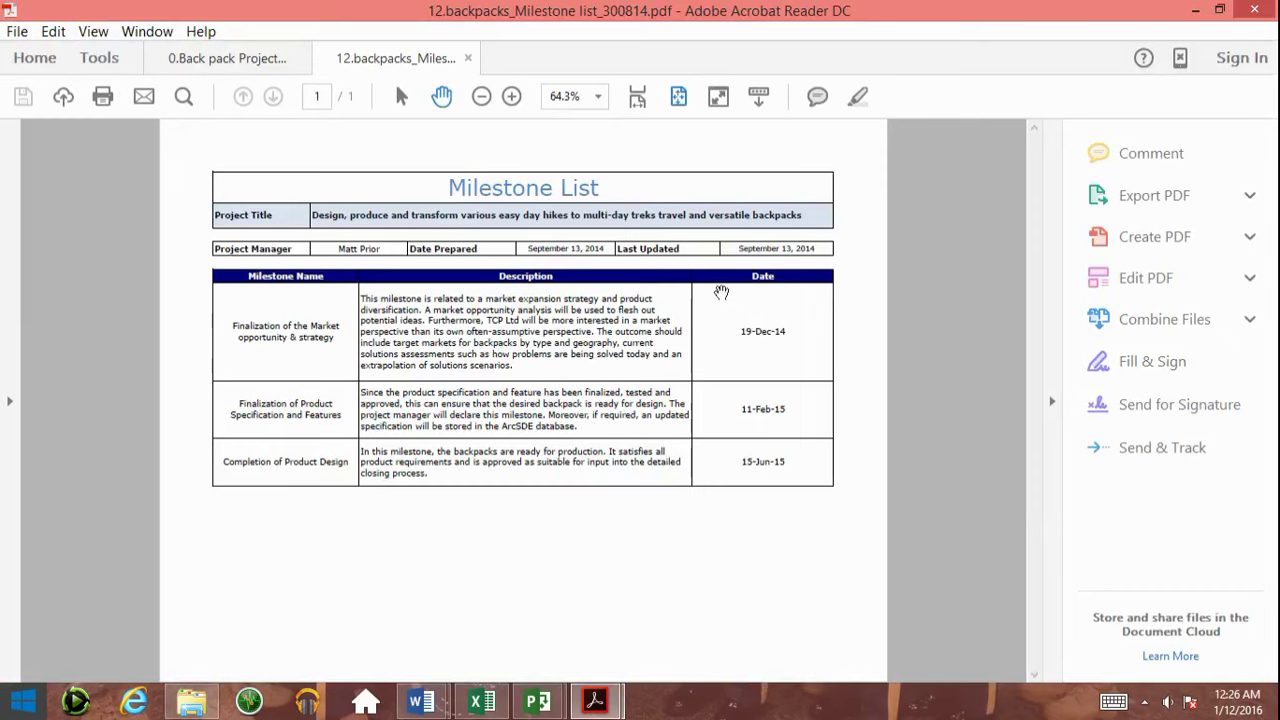
double_click(752, 330)
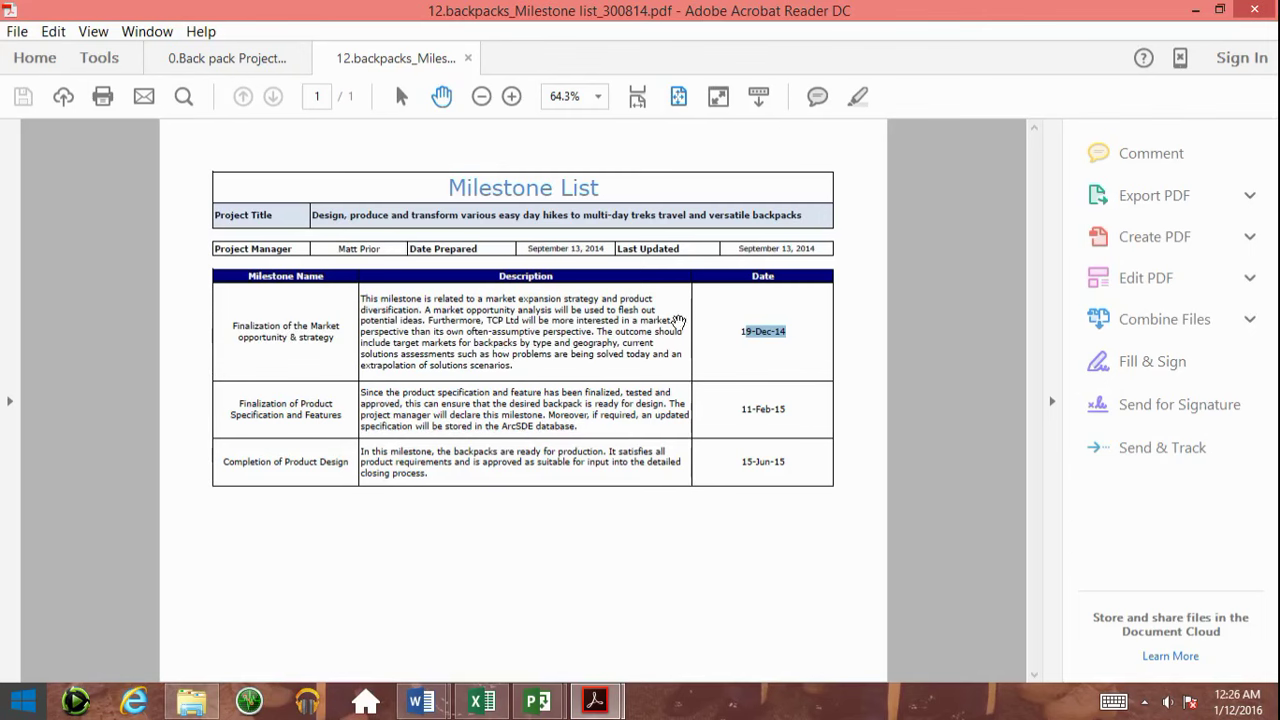
scroll(680, 319, up, 5)
scroll(680, 319, down, 2)
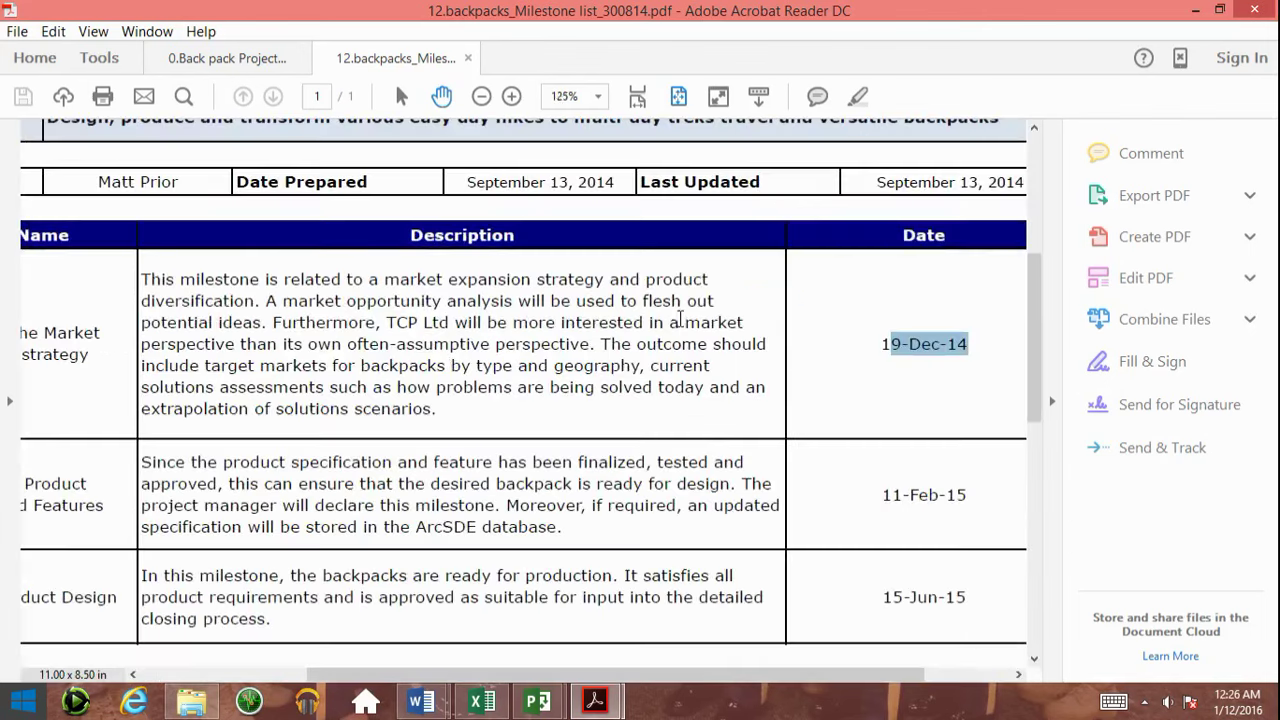
scroll(680, 320, down, 1)
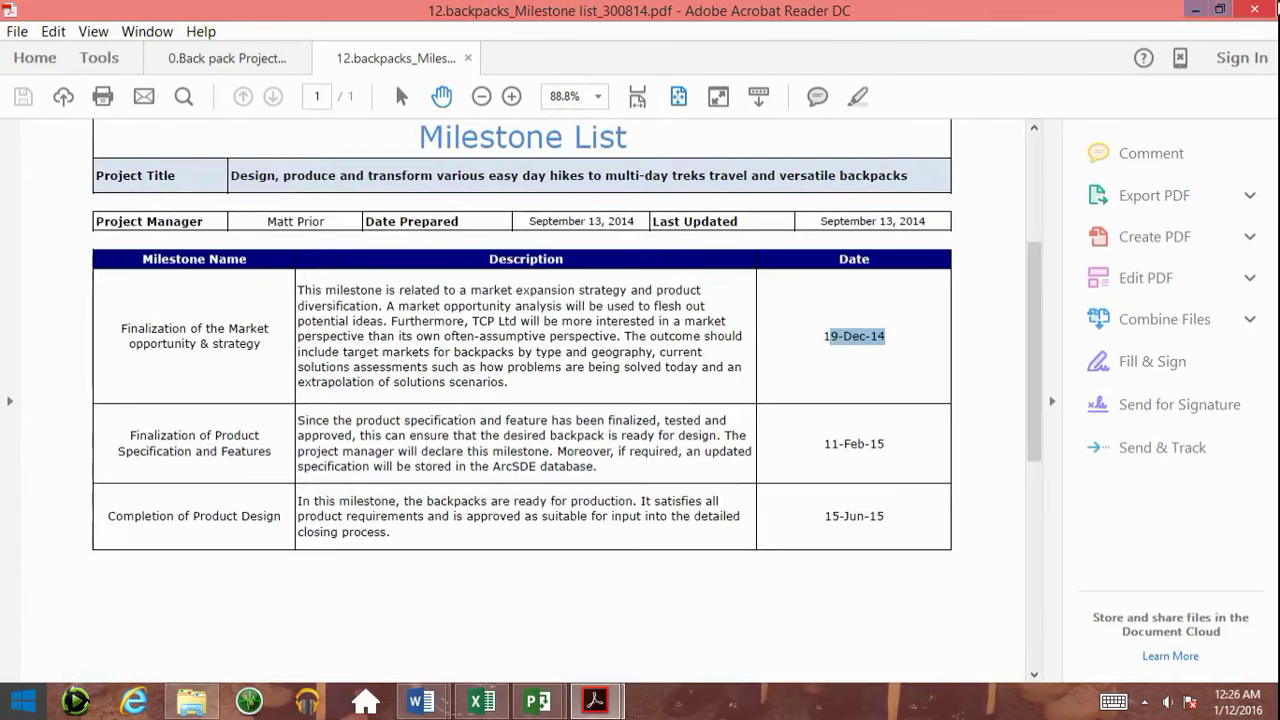
Minimize the milestone list and return to the Activity List worksheet in Excel.
click(1196, 9)
click(482, 701)
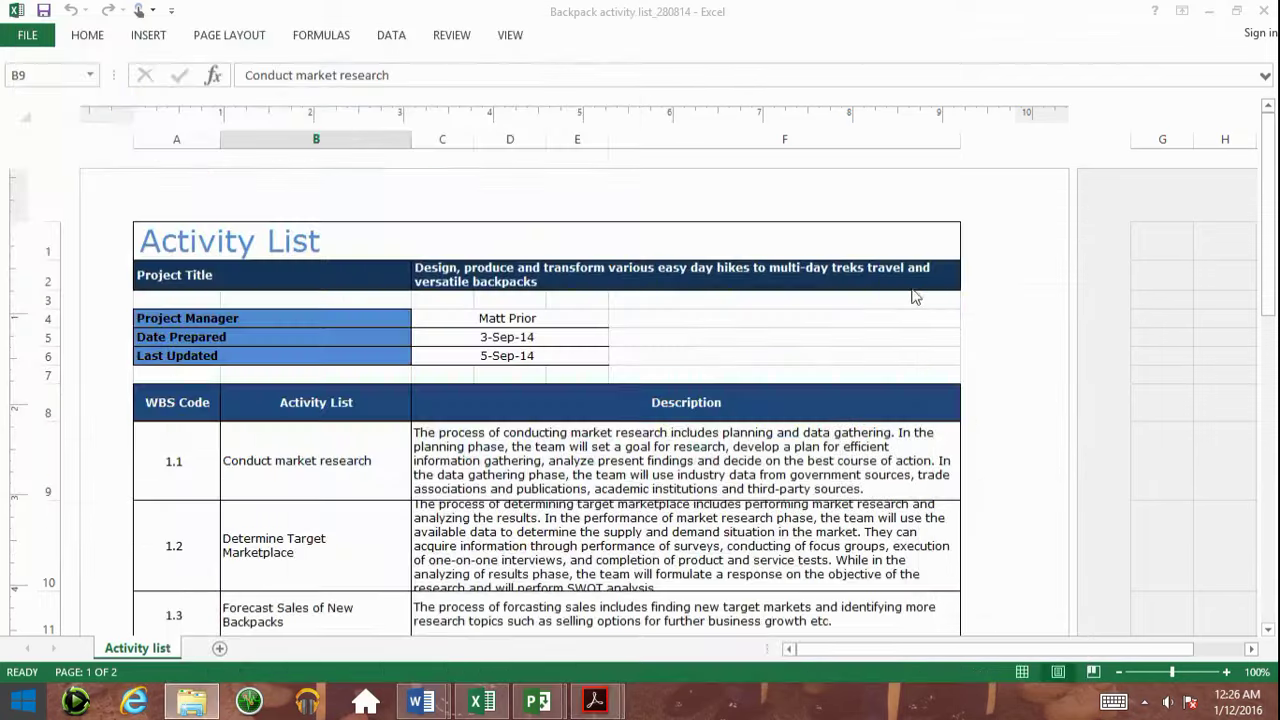
click(369, 346)
scroll(369, 346, up, 2)
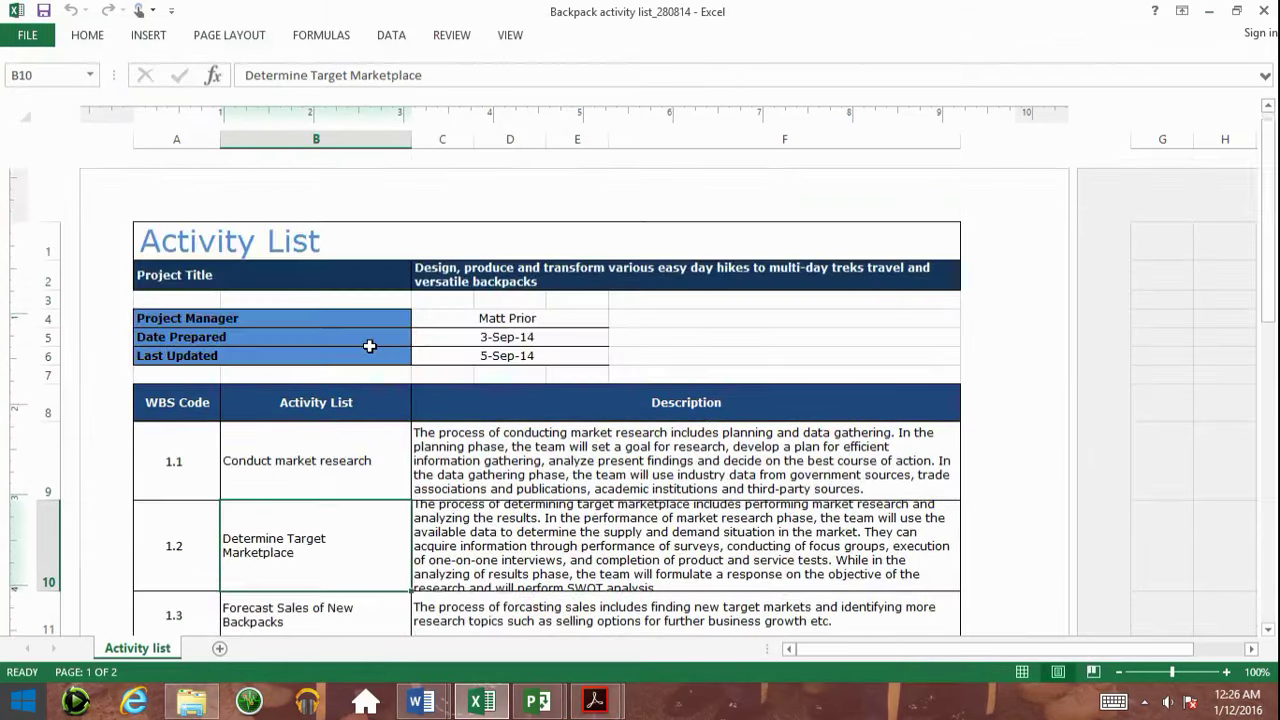
Switch to Microsoft Project, create a new blank project, and dismiss the notice about manually scheduled tasks.
click(538, 702)
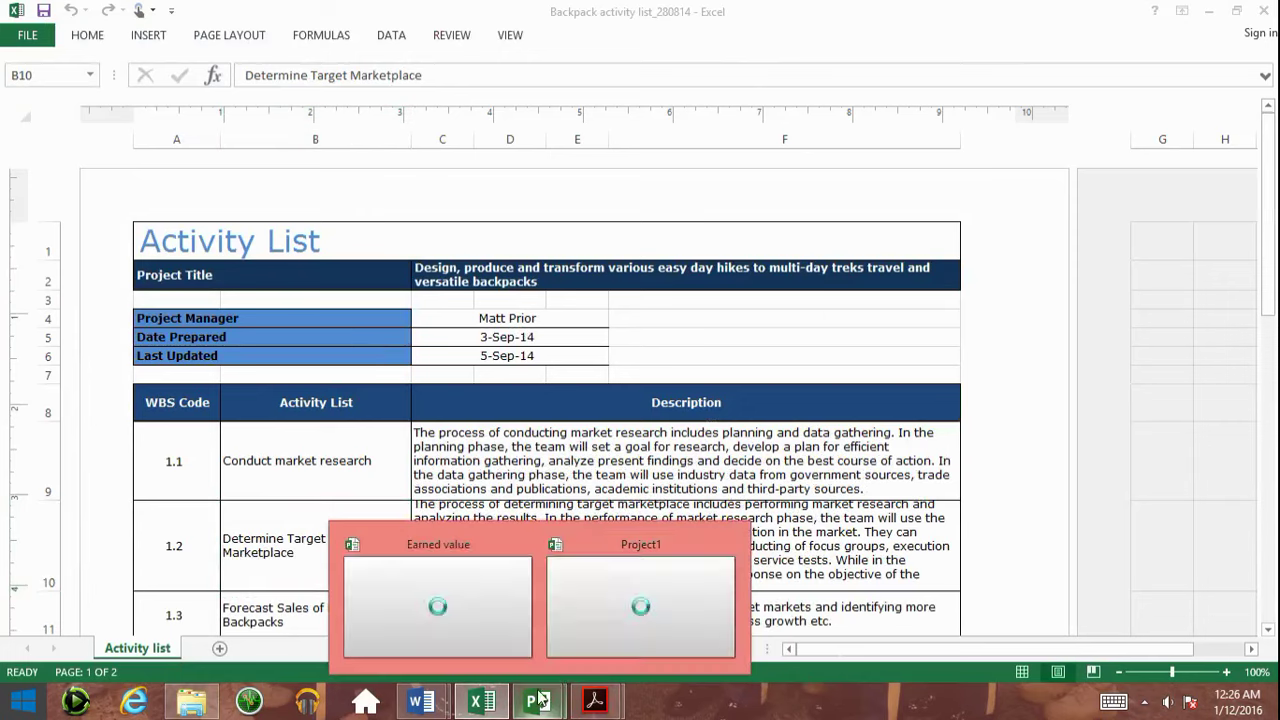
click(625, 553)
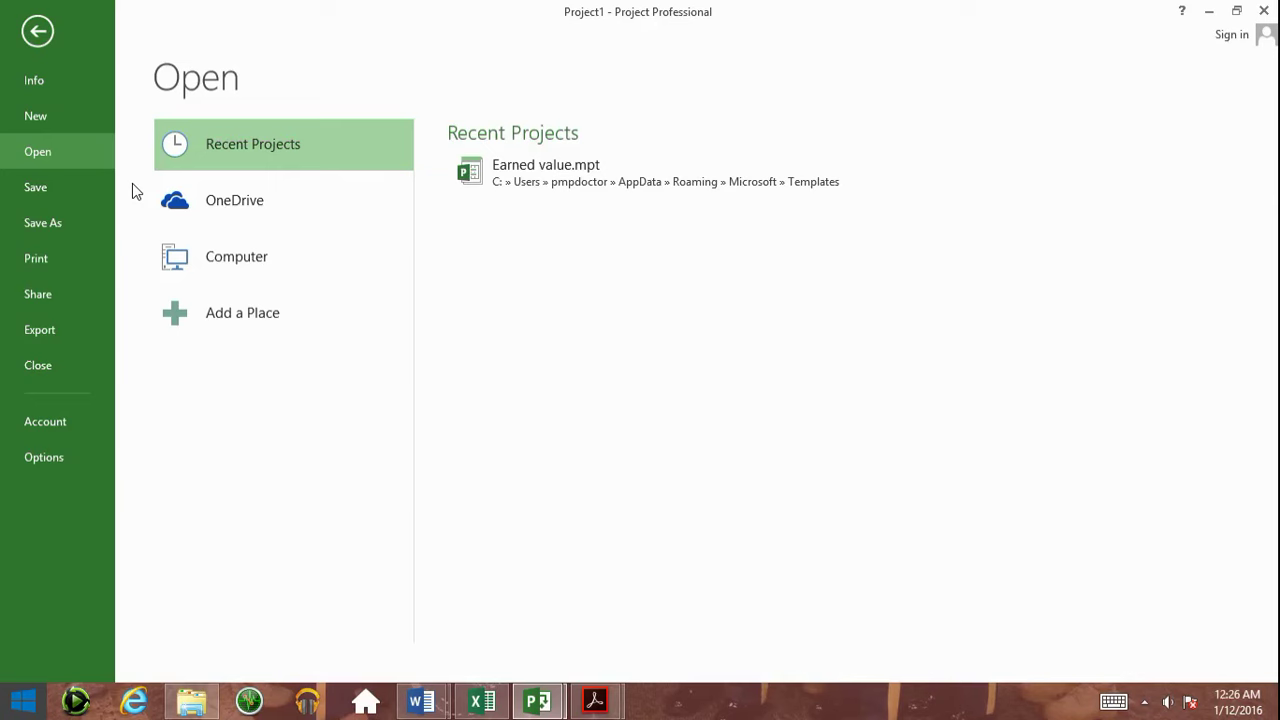
click(50, 119)
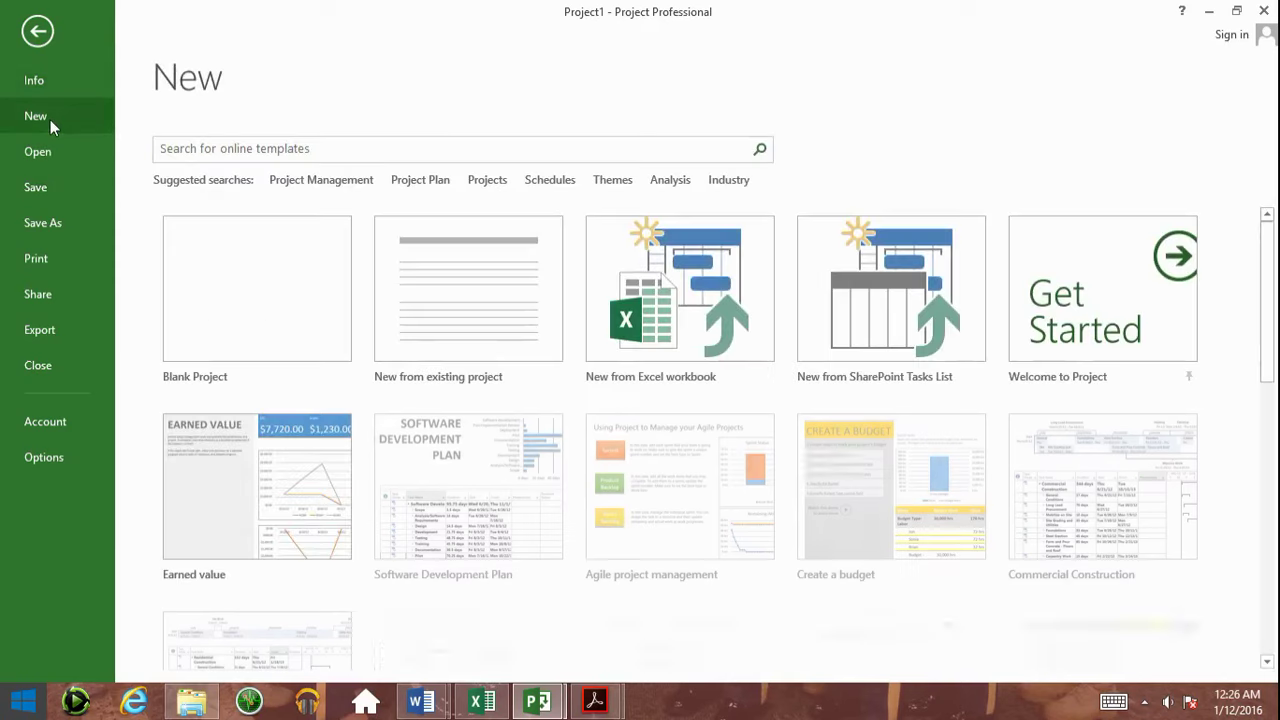
click(200, 234)
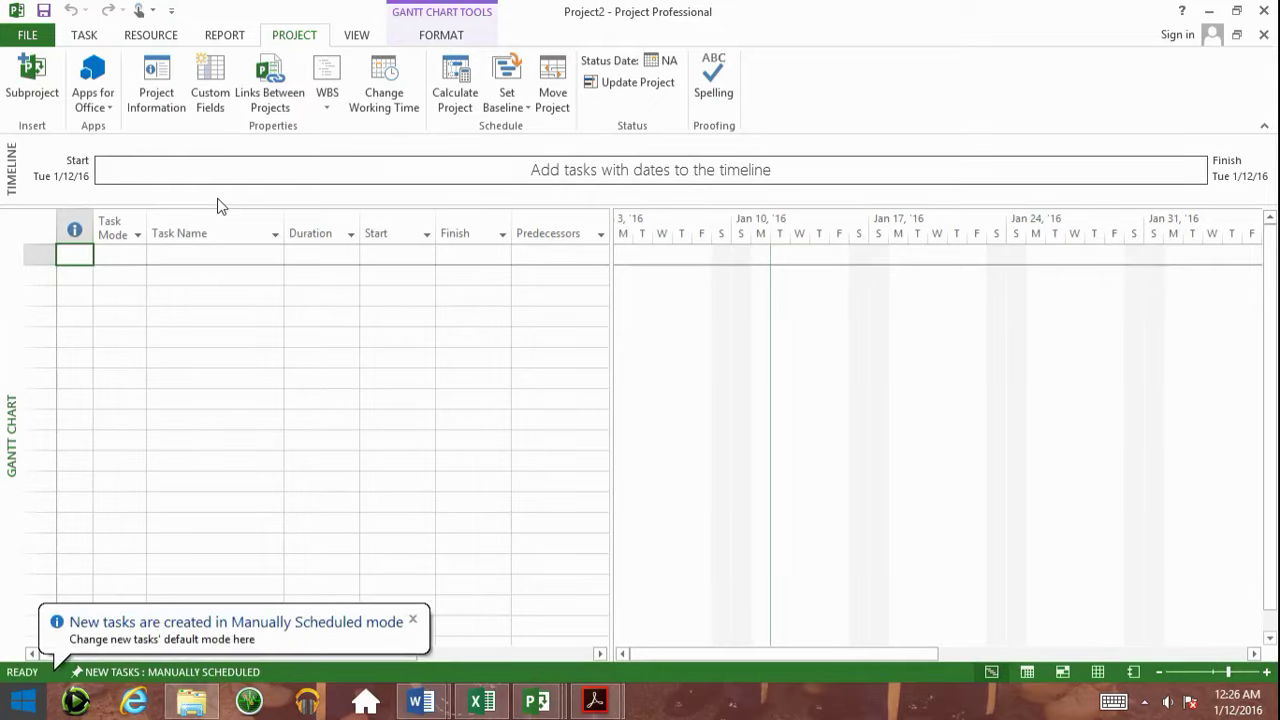
click(412, 618)
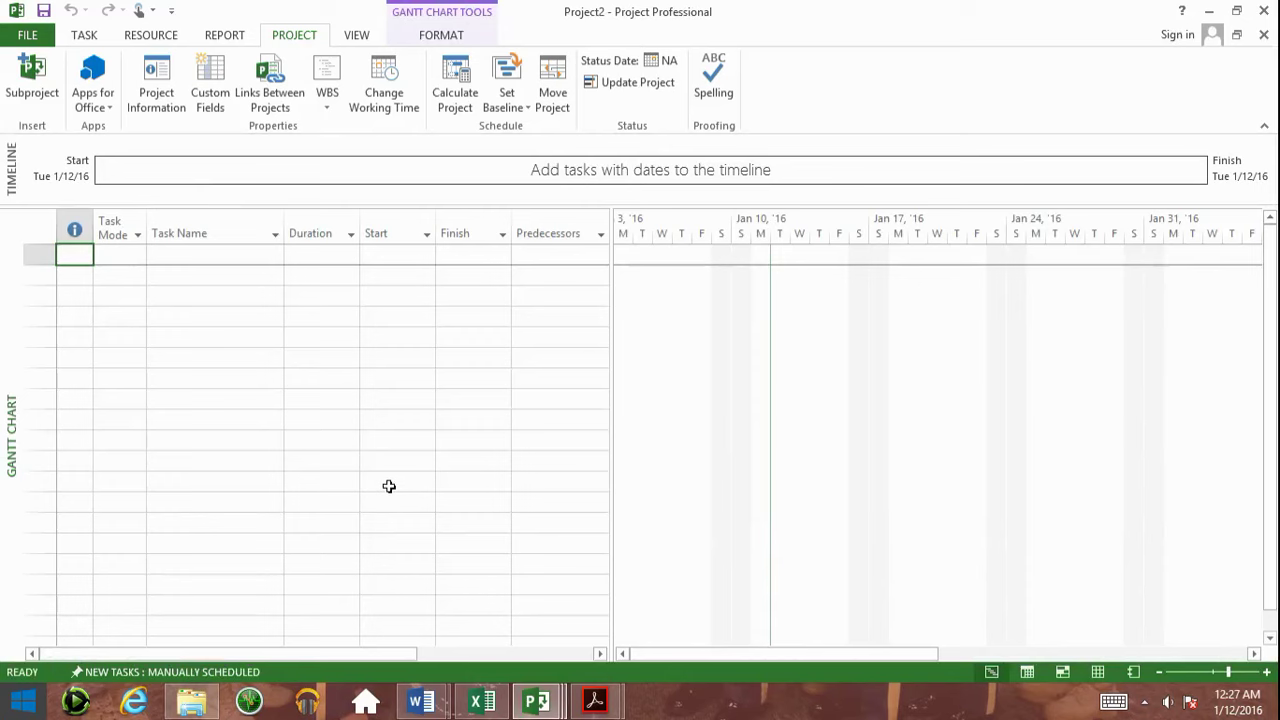
Examine the columns of the empty task table and select the entire Task Name column.
click(97, 274)
drag(97, 274, 494, 274)
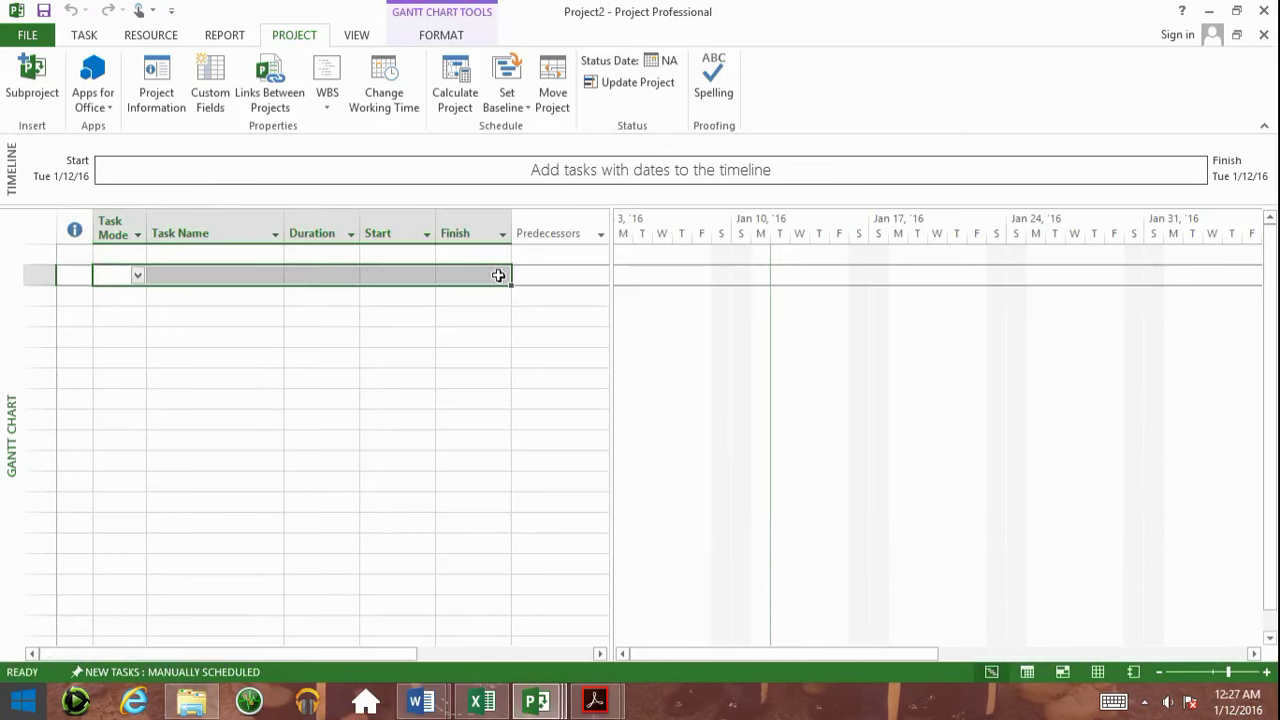
click(196, 272)
click(196, 357)
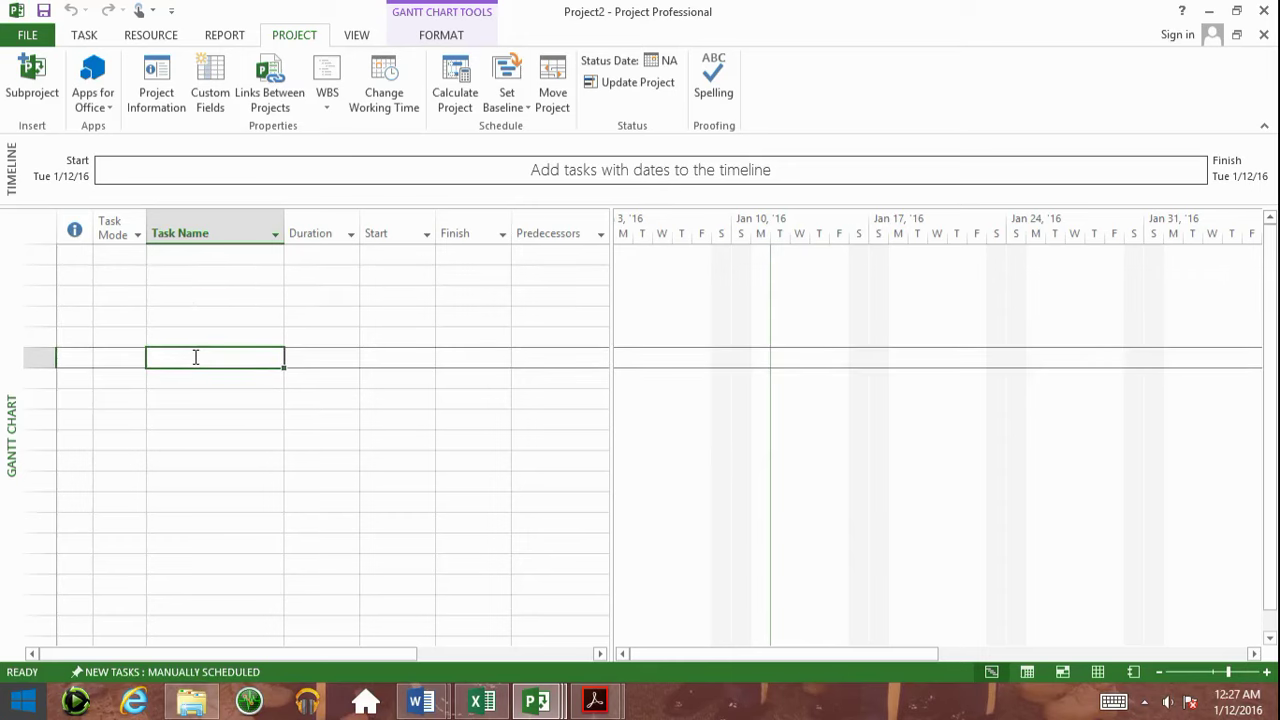
click(246, 252)
click(223, 233)
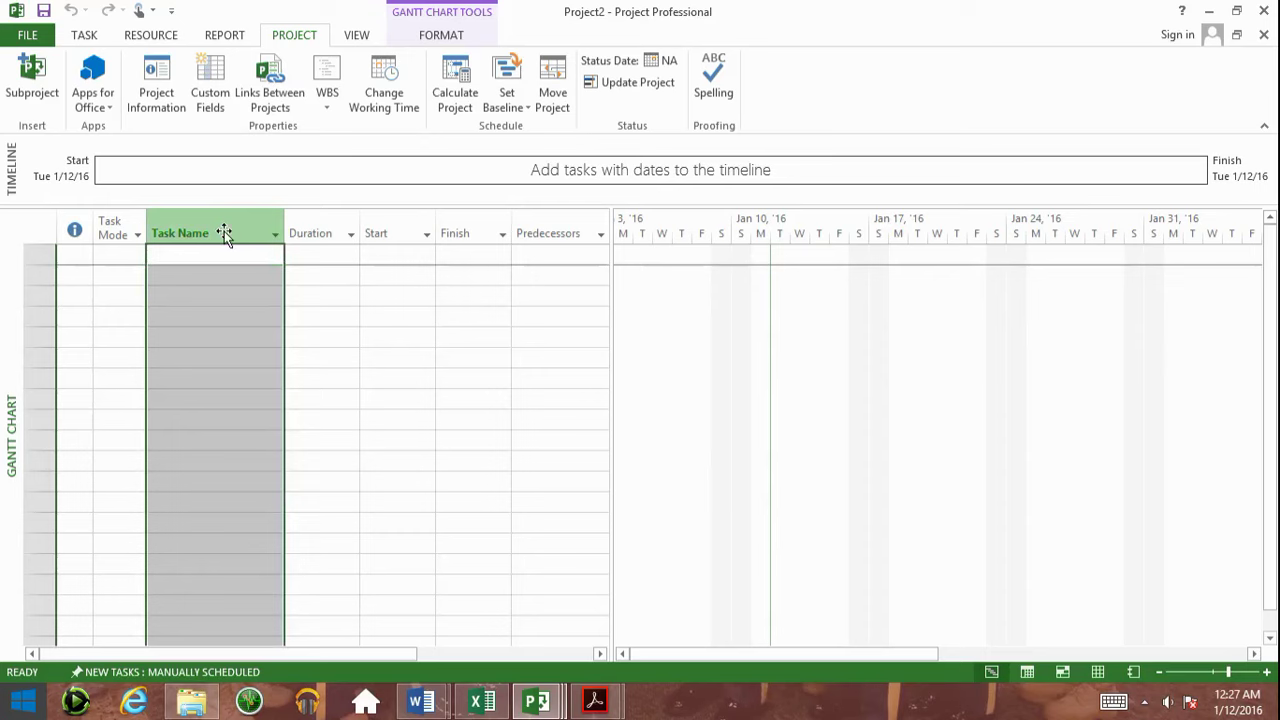
Copy the activity names from Conduct market research to Obtain License and Approval from the Authority in the Excel activity list and return to Project2.
key(Down)
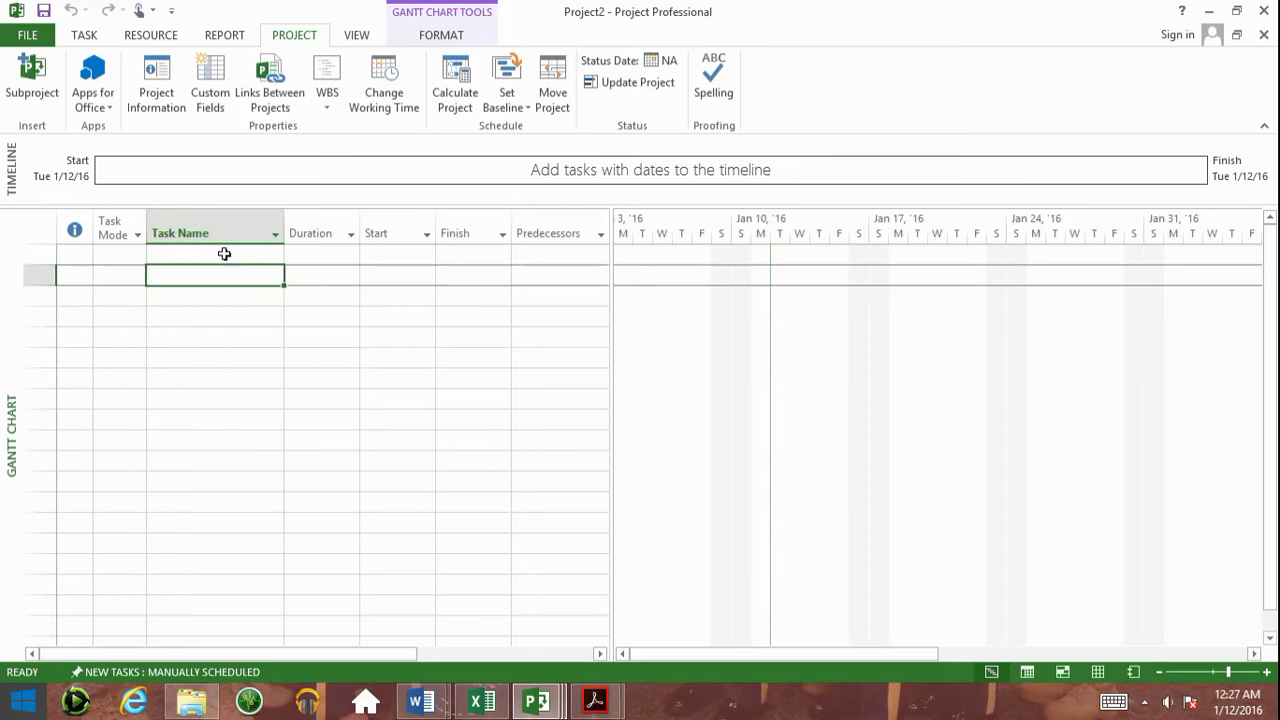
click(225, 254)
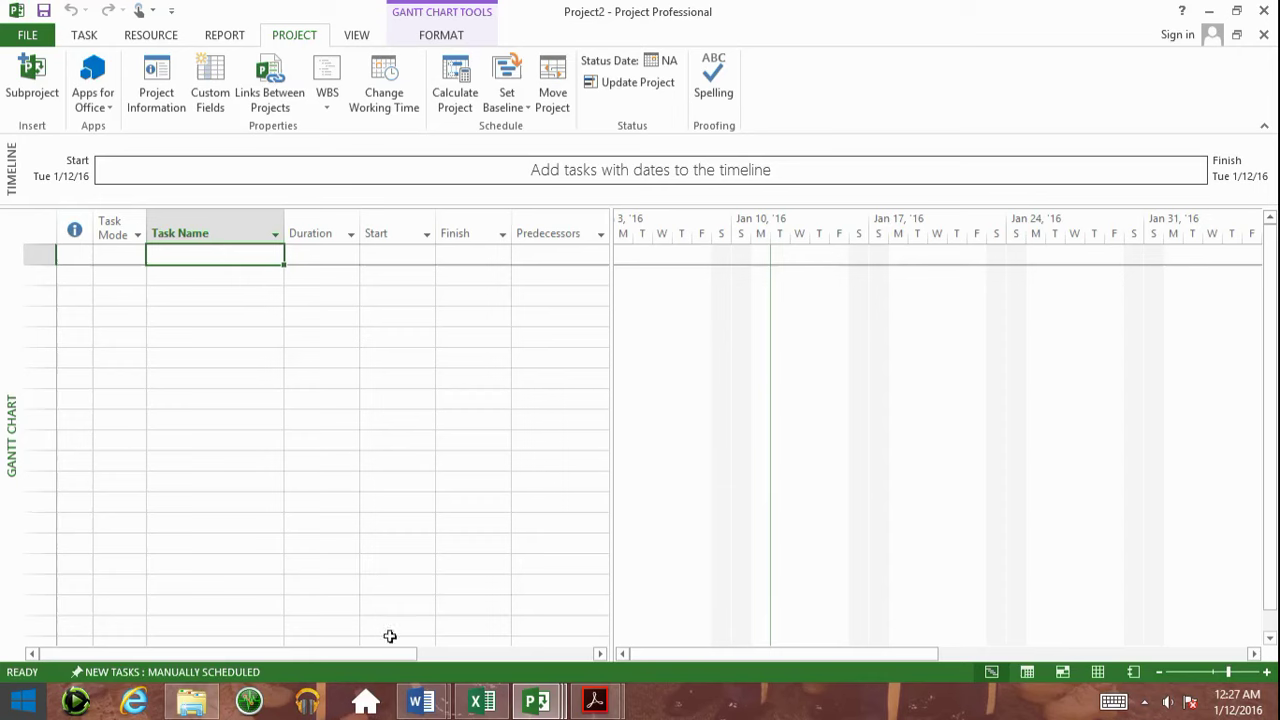
click(494, 710)
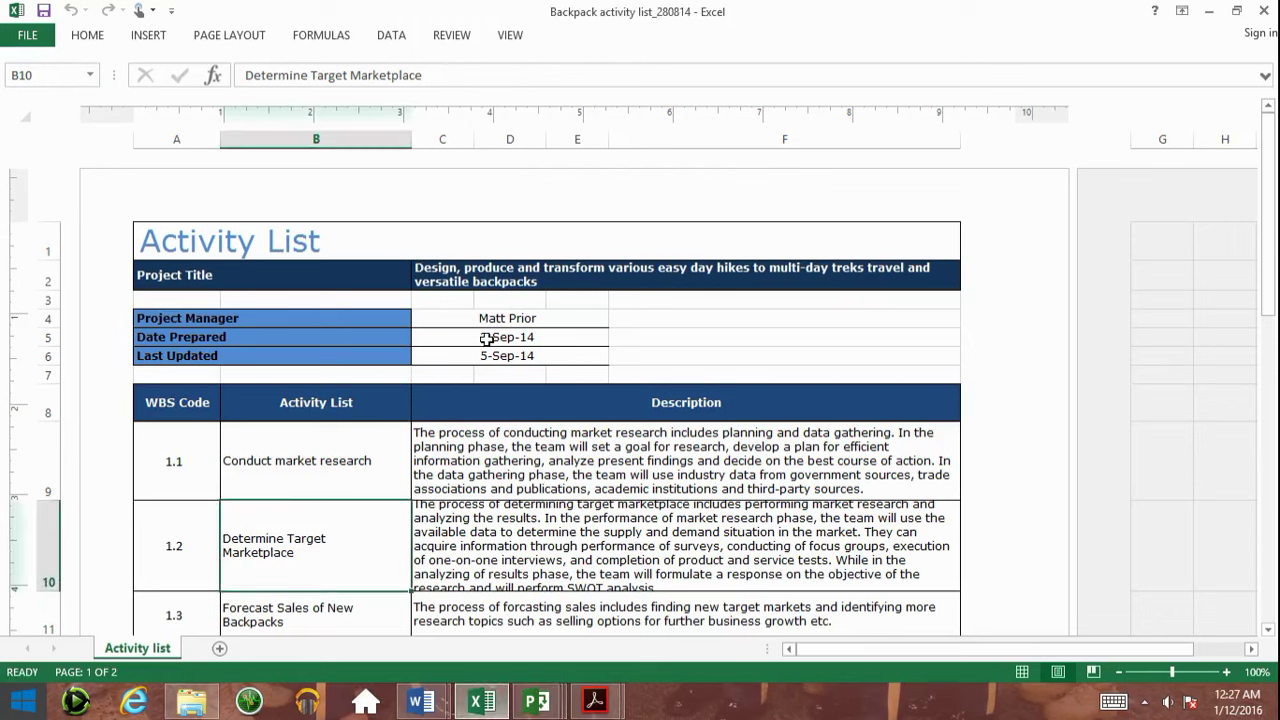
drag(314, 449, 372, 238)
key(ctrl+c)
mouse_move(556, 698)
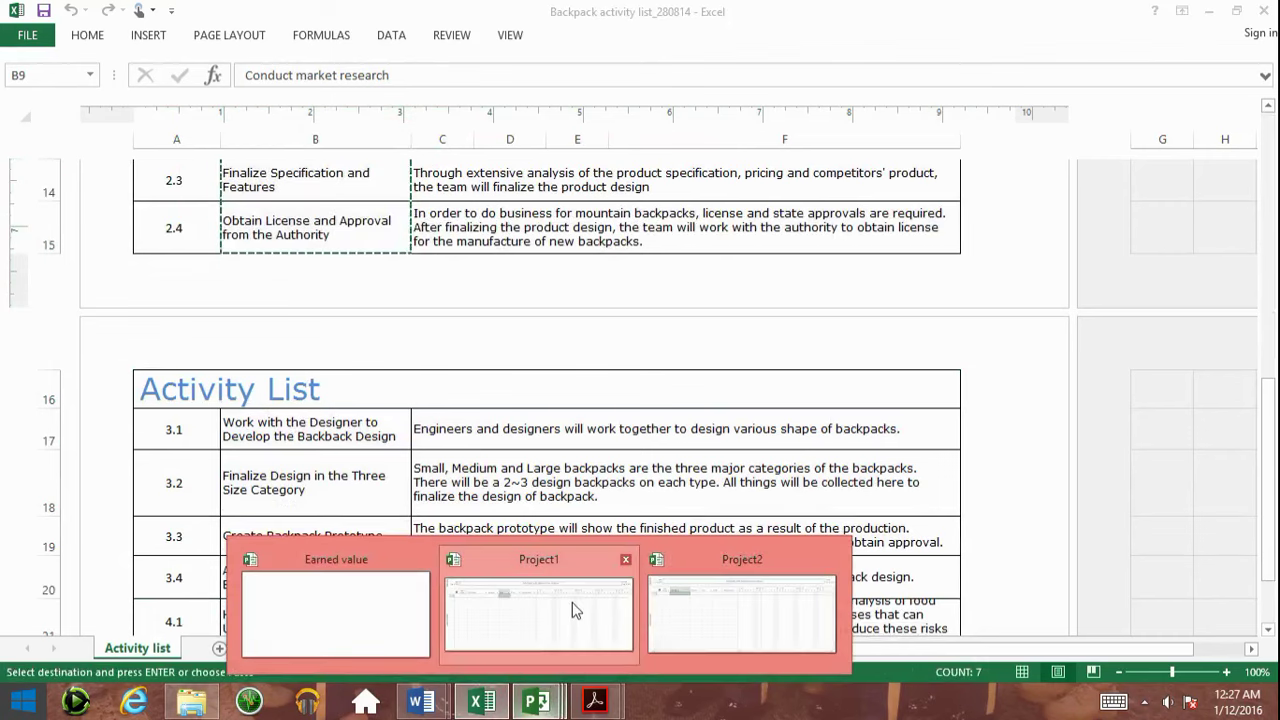
click(671, 600)
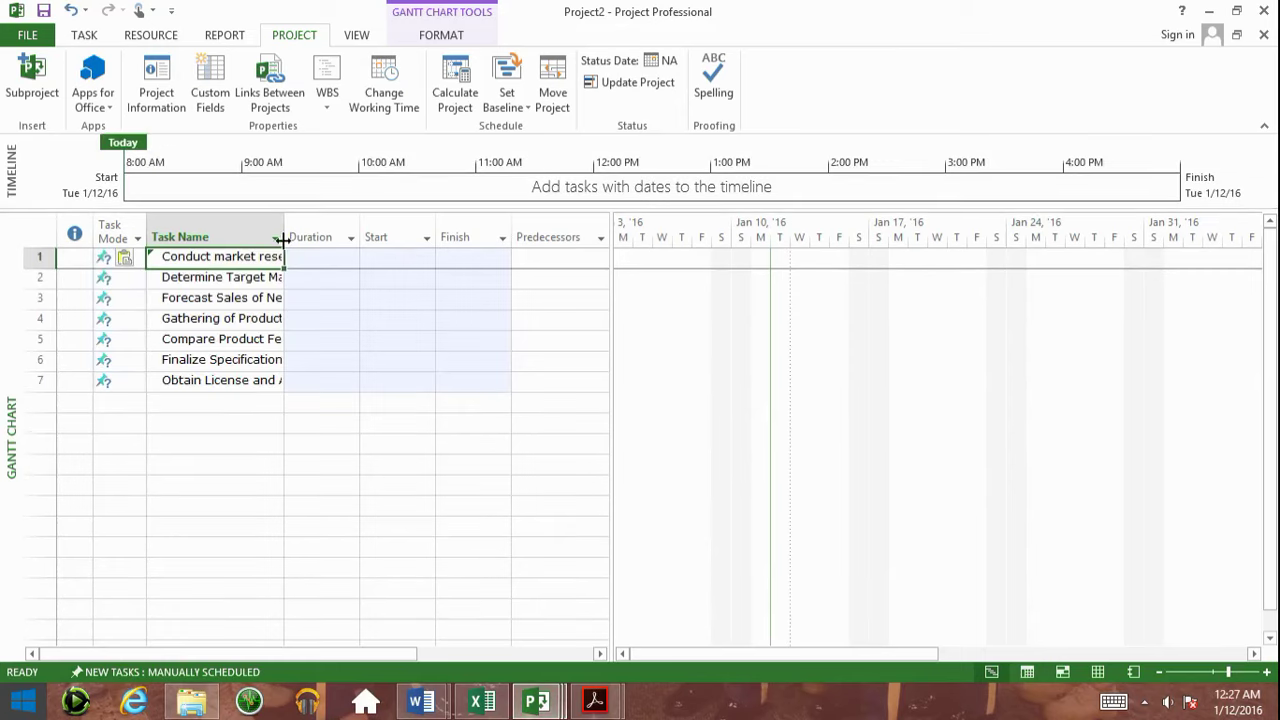
Try a wider Task Name column and undo both the widening and the paste of the activity names.
drag(284, 224, 351, 224)
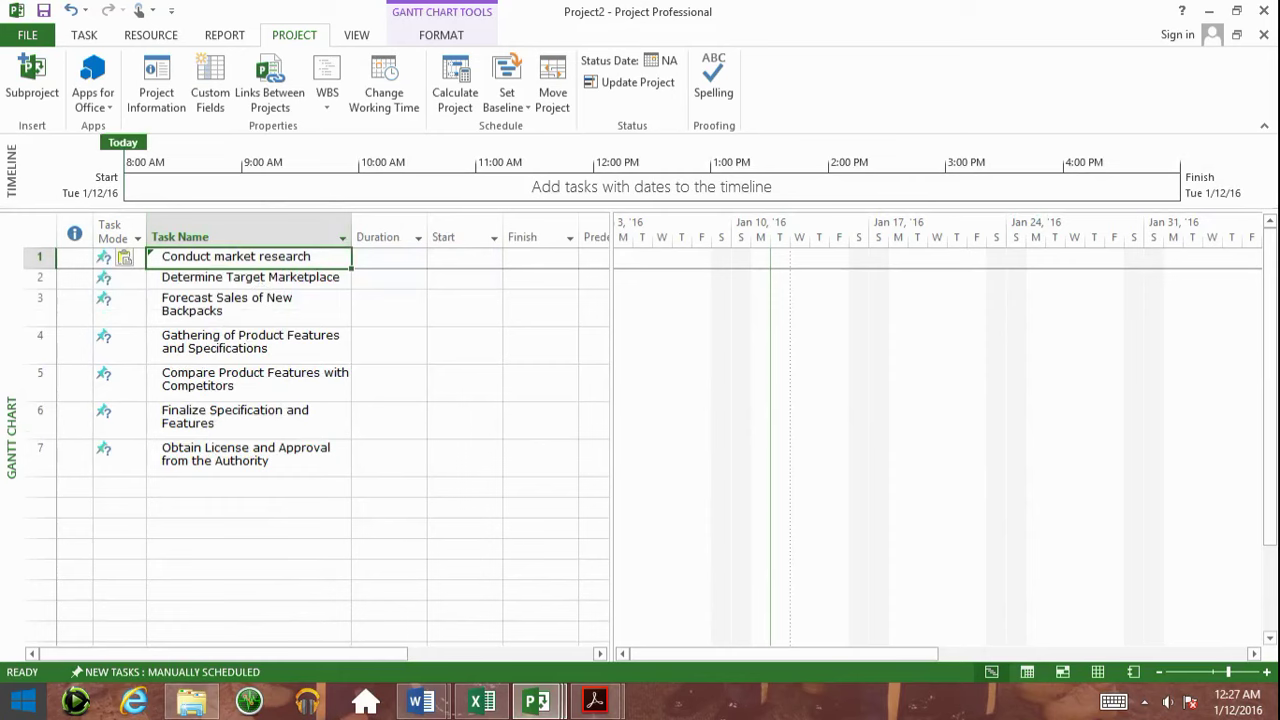
key(ctrl+z)
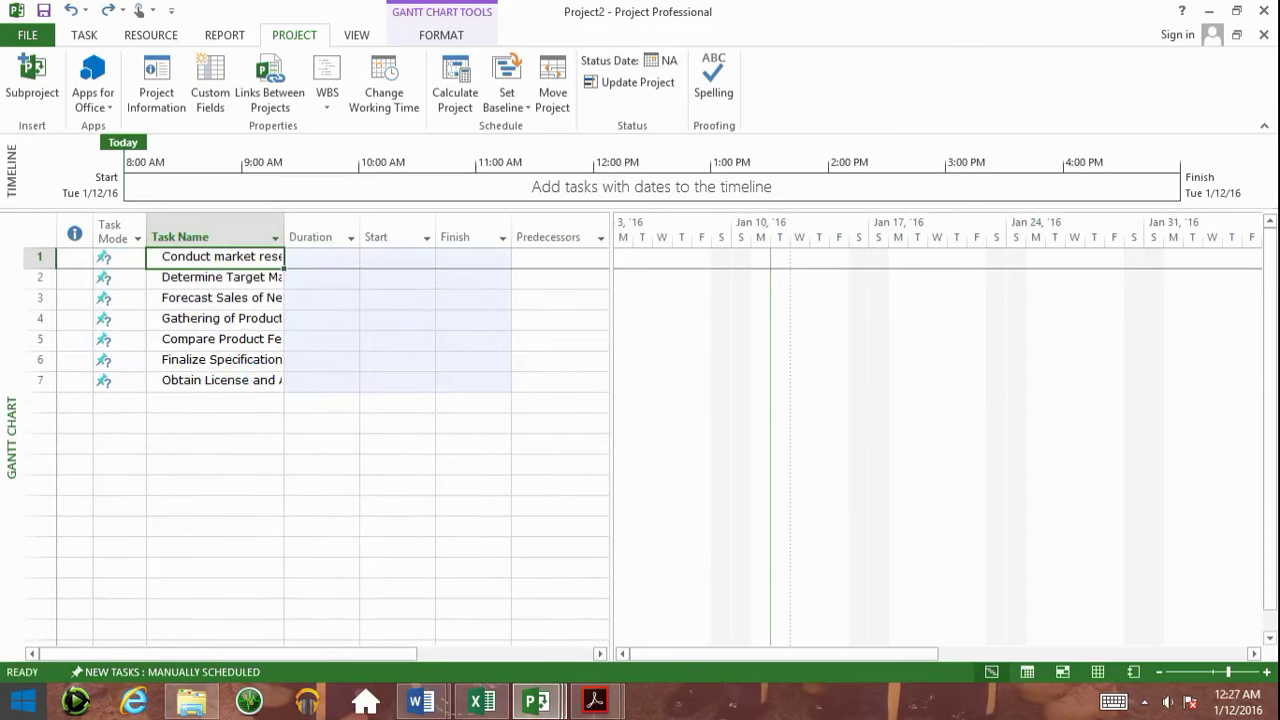
key(ctrl+z)
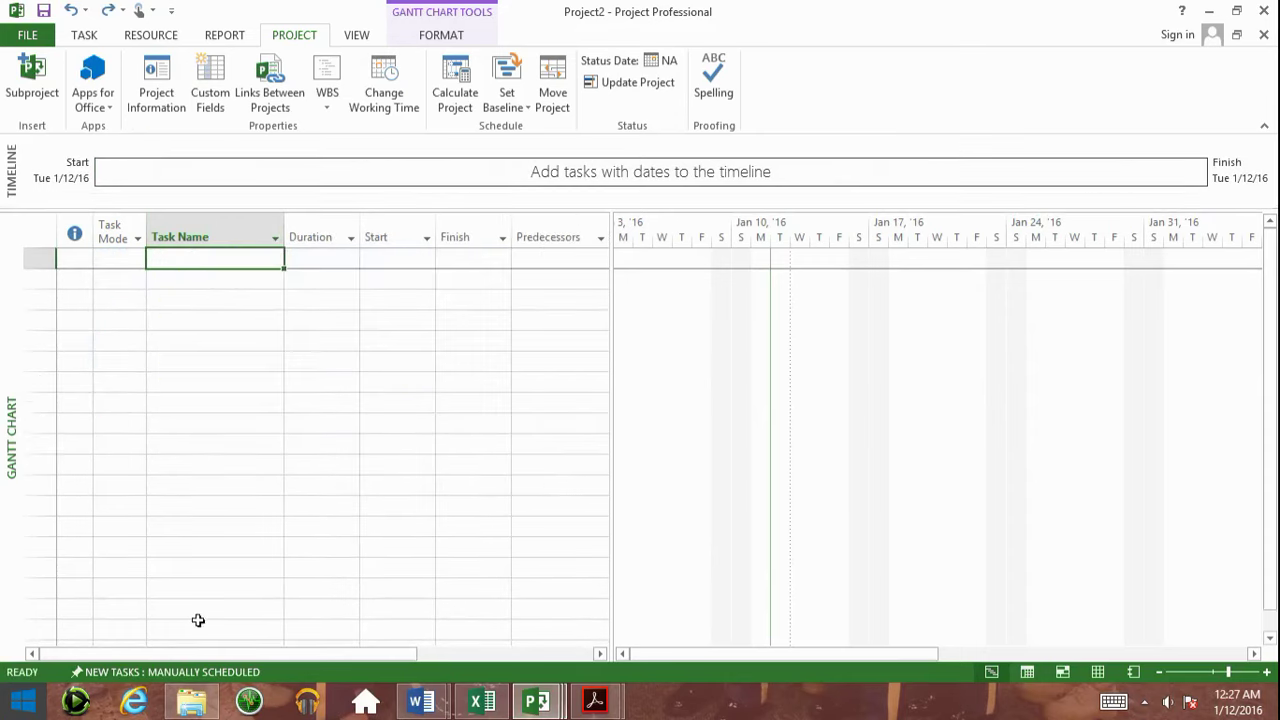
Set the scheduling mode for new tasks to Auto Scheduled.
right_click(210, 677)
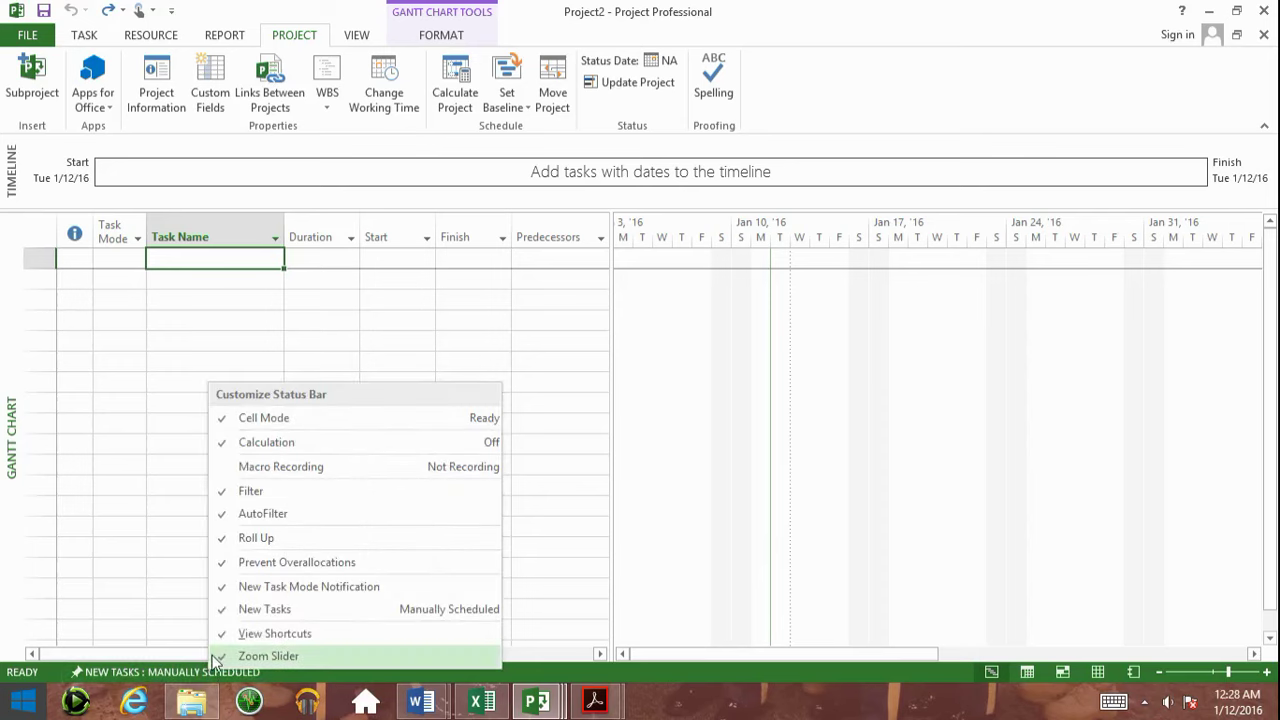
click(203, 676)
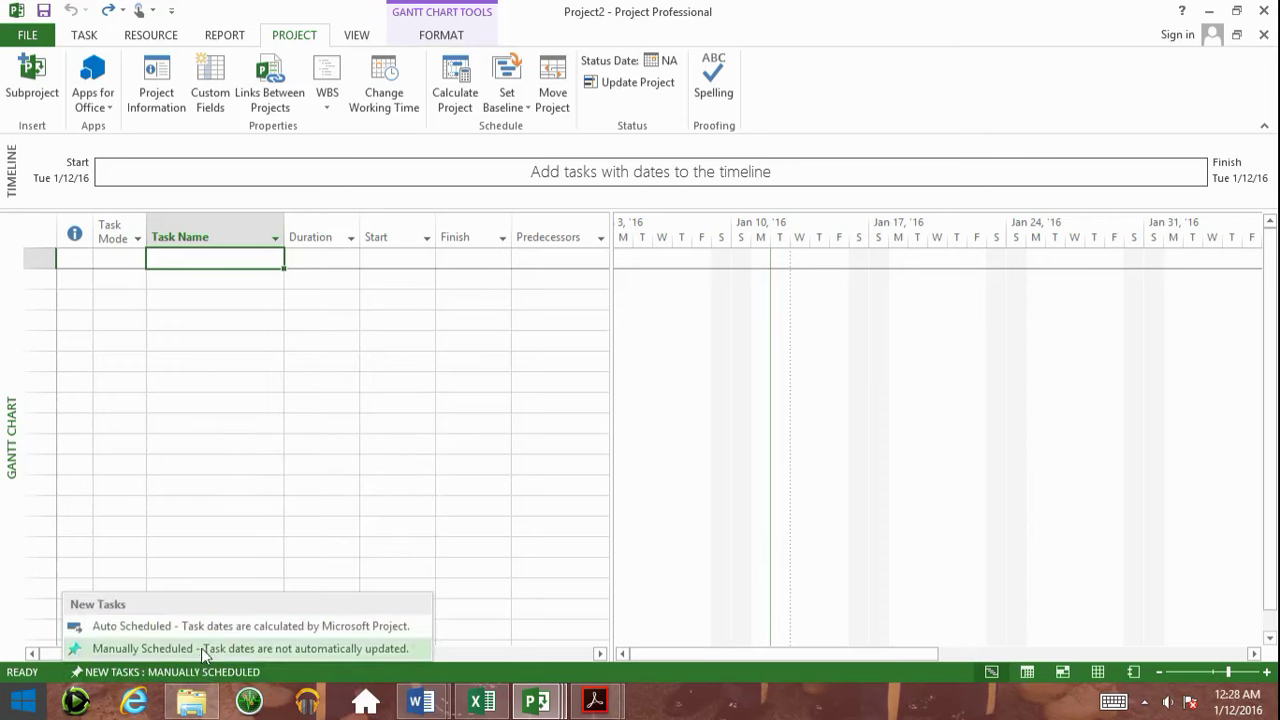
click(203, 627)
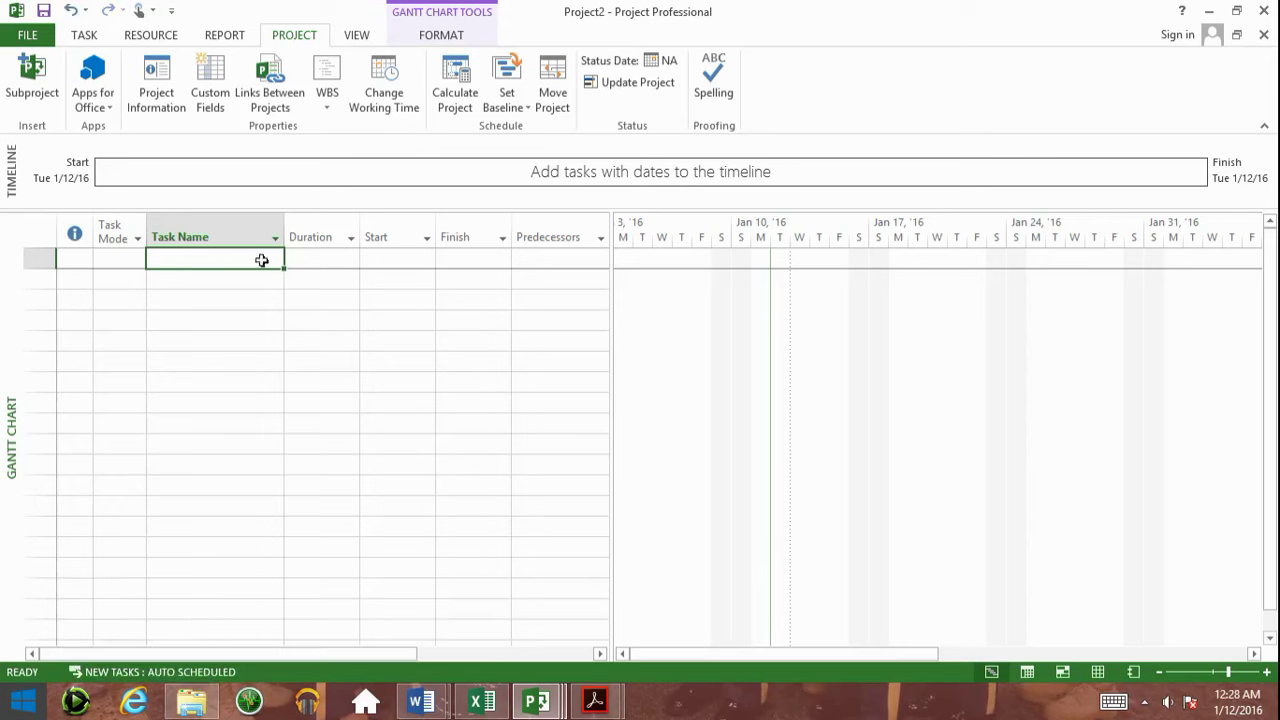
Paste the seven copied activity names into the Task Name column from the first row and widen the column to show them.
key(ctrl+v)
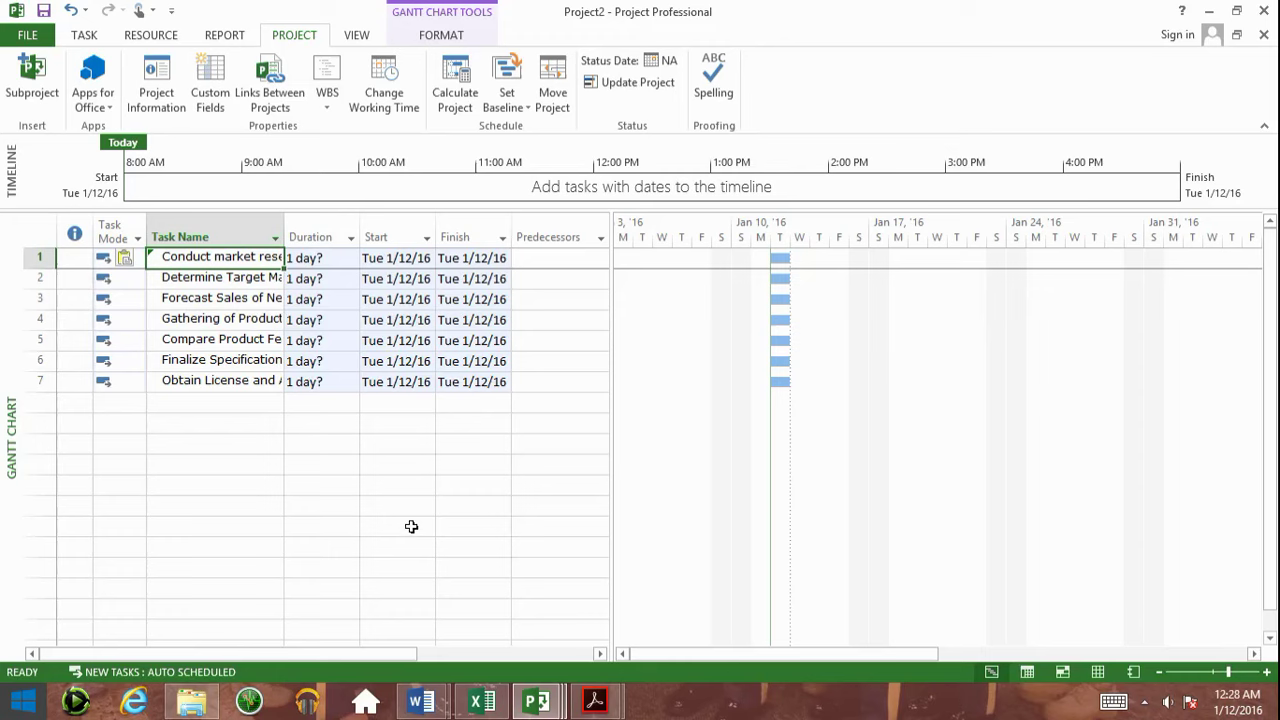
drag(288, 238, 358, 232)
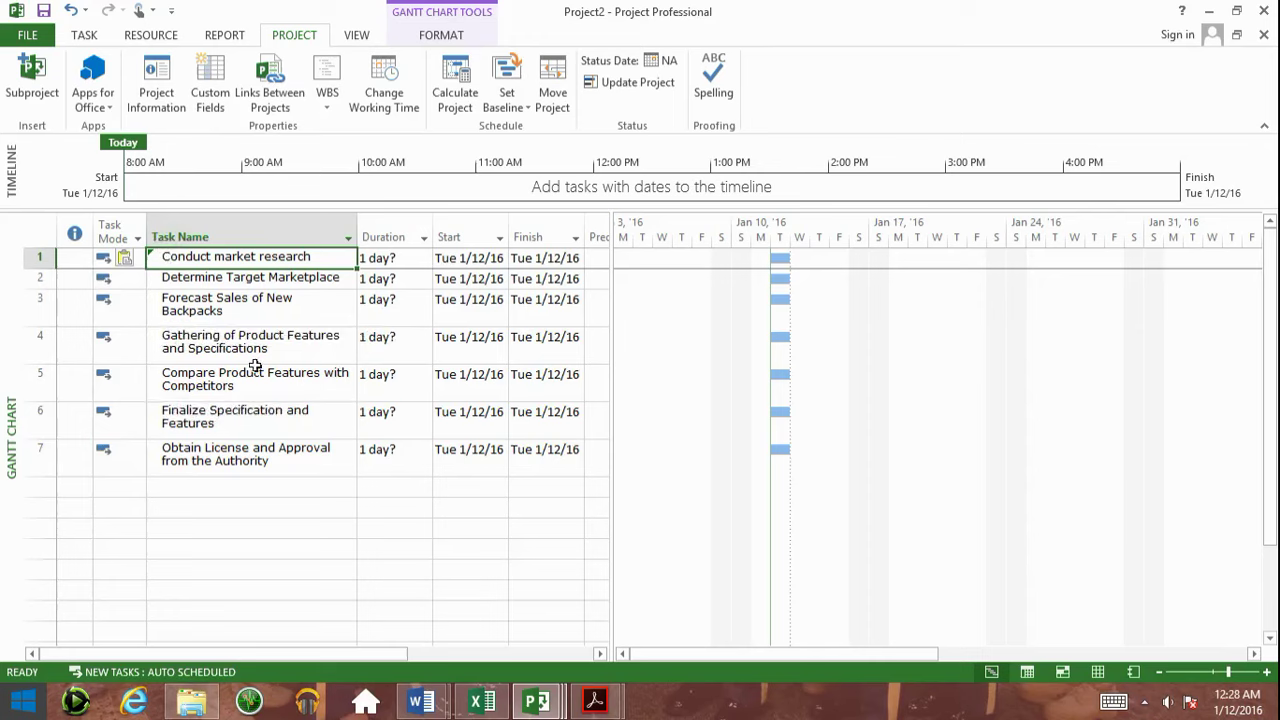
drag(254, 462, 264, 250)
Switch to the Excel activity list and copy the activity names from Work with the Designer to Develop the Backback Design to Lessons Learned.
click(533, 702)
click(484, 703)
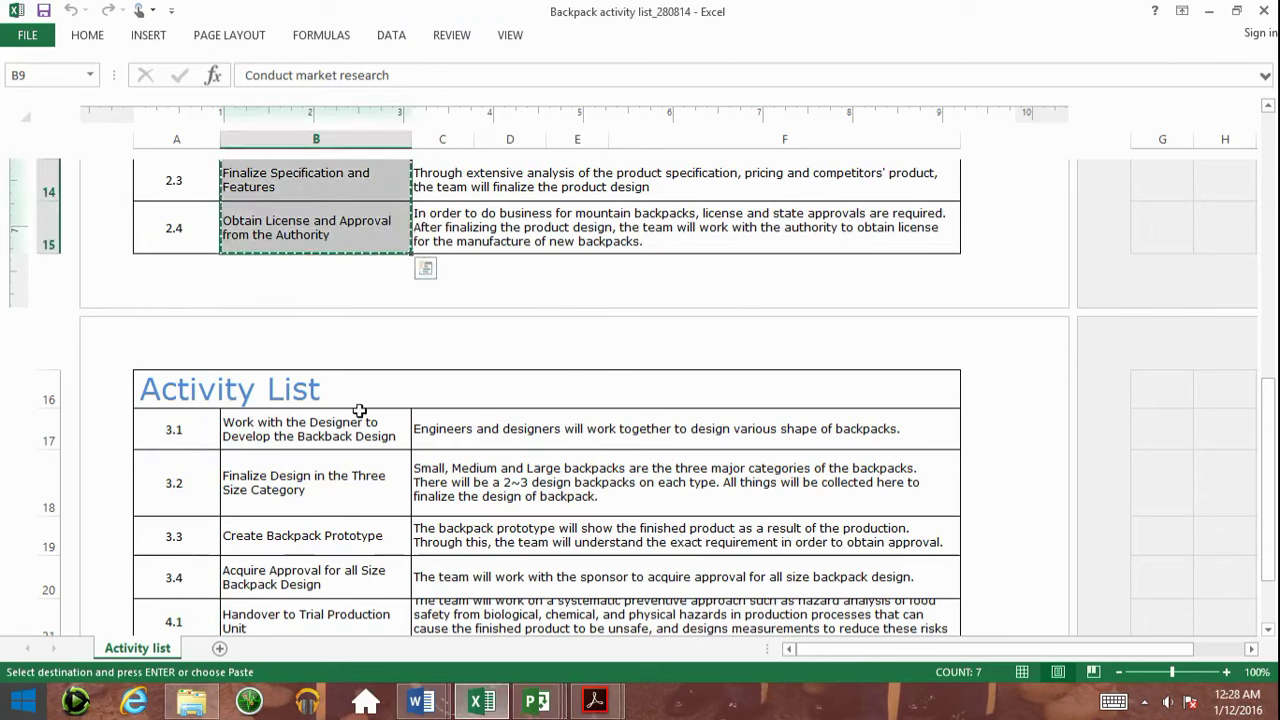
scroll(360, 410, down, 3)
scroll(272, 290, up, 3)
drag(294, 429, 346, 523)
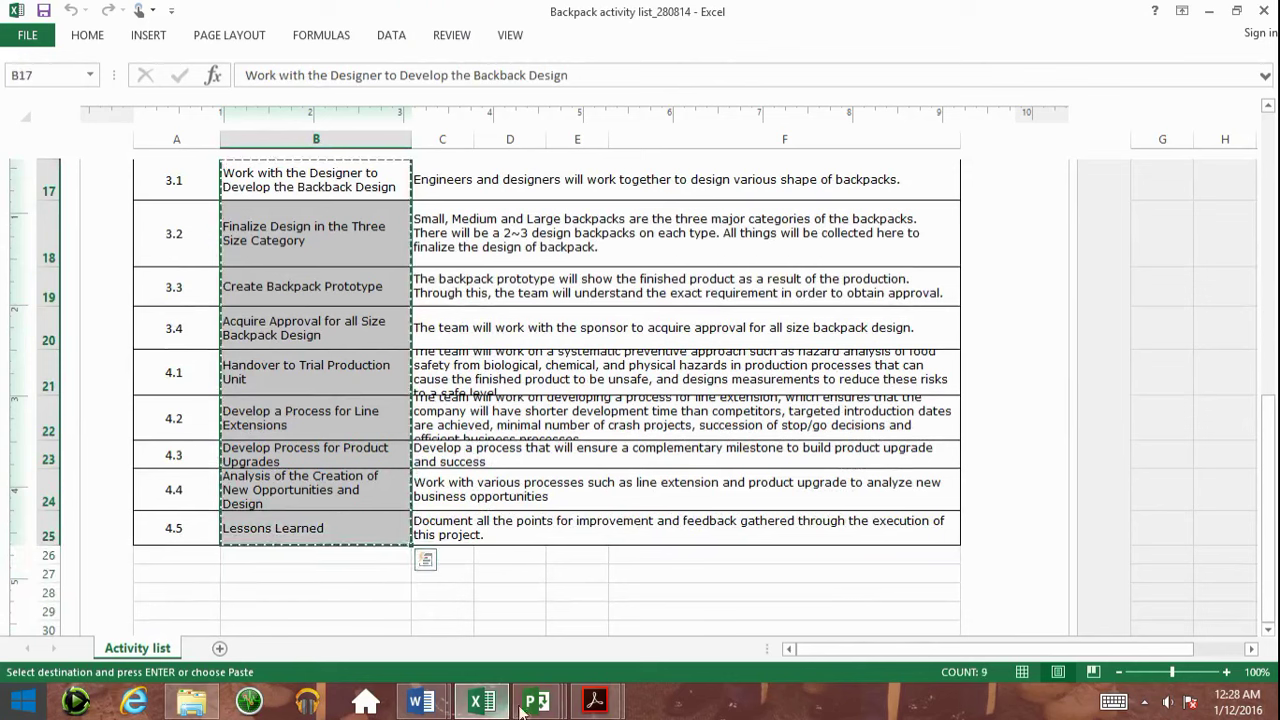
Return to Project2, paste the copied activities below task 7, and enlarge the task table to show the Predecessors and Resource Names columns.
click(537, 700)
click(672, 580)
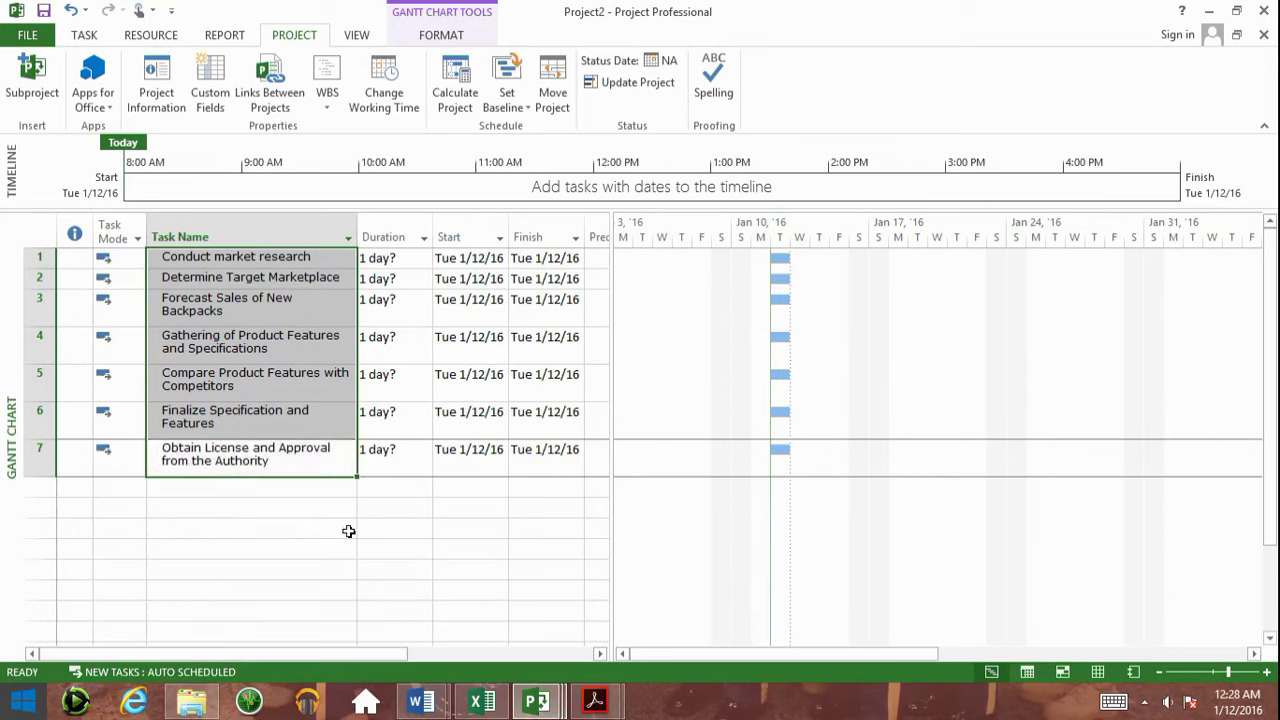
click(311, 491)
key(ctrl+v)
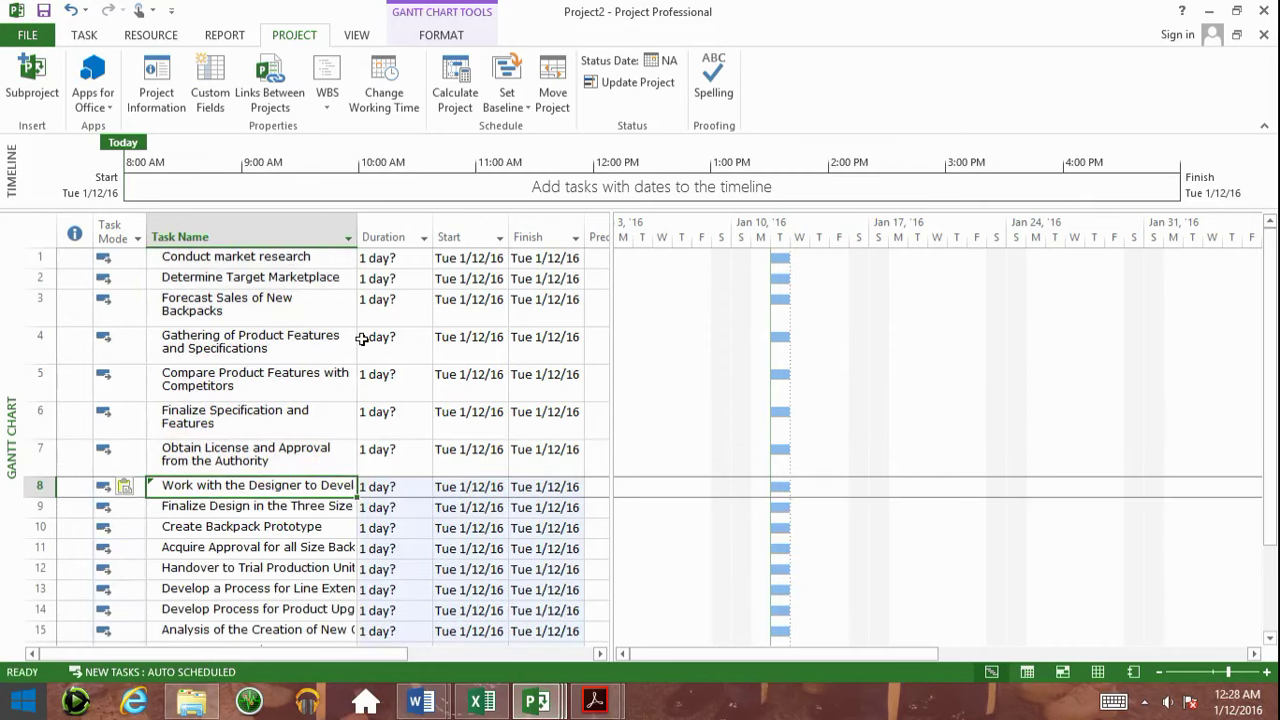
drag(609, 262, 775, 240)
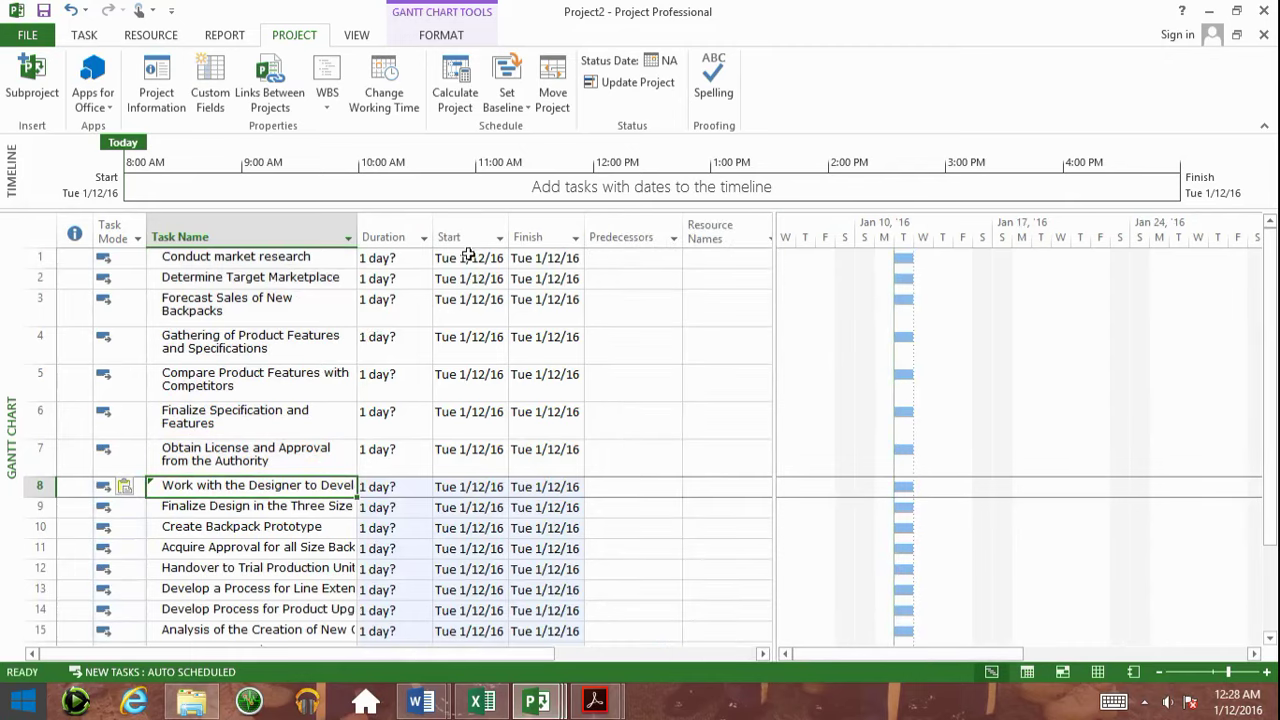
Examine the Start and Finish dates and the empty Predecessors column of the pasted tasks.
drag(468, 257, 525, 636)
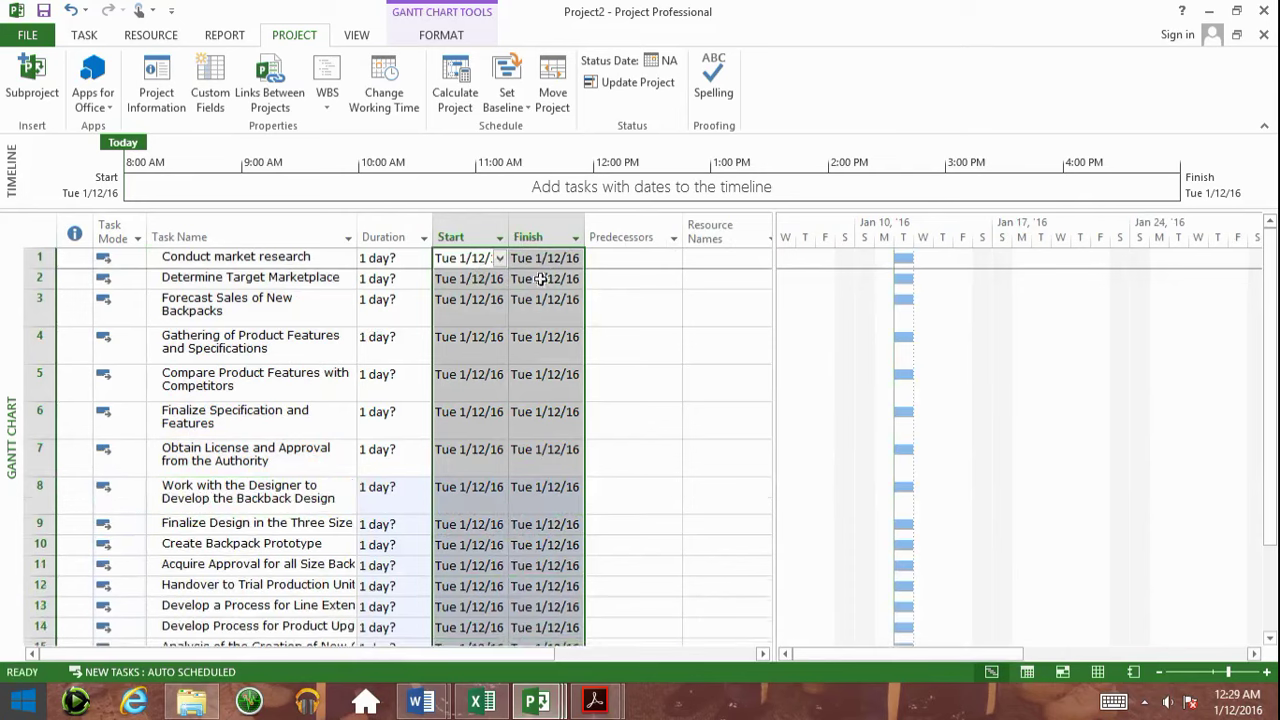
click(612, 258)
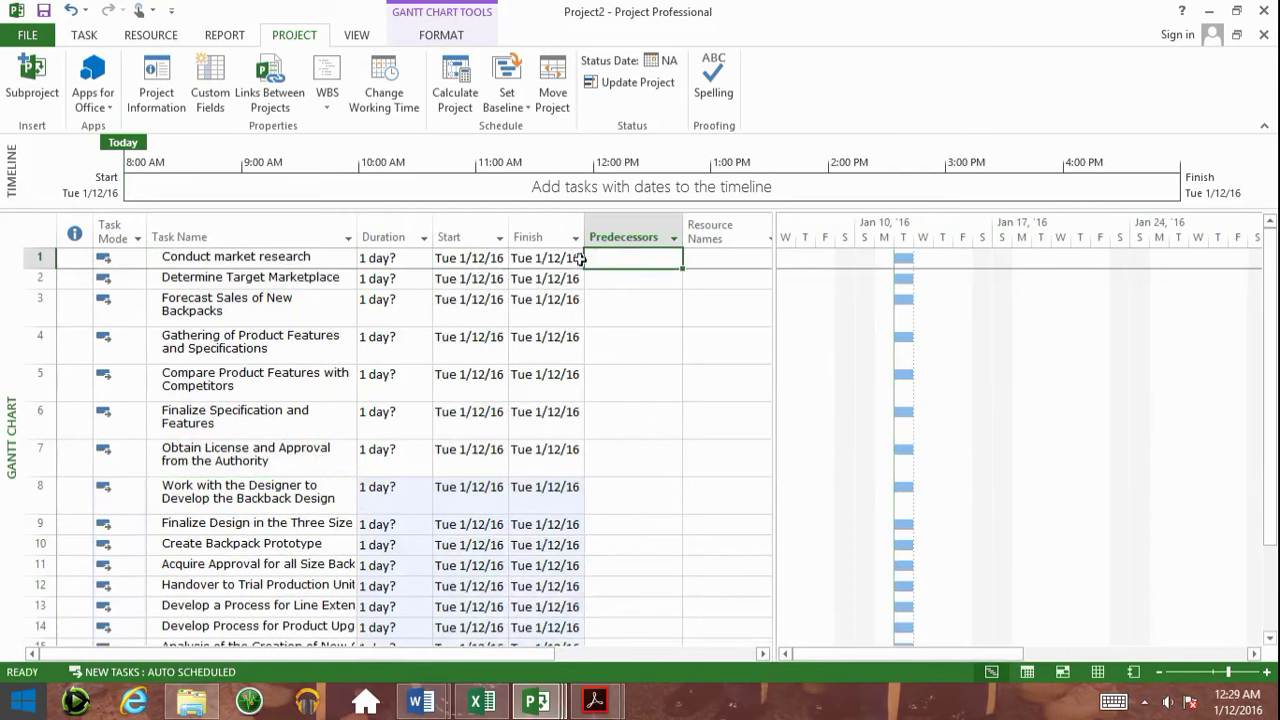
click(468, 258)
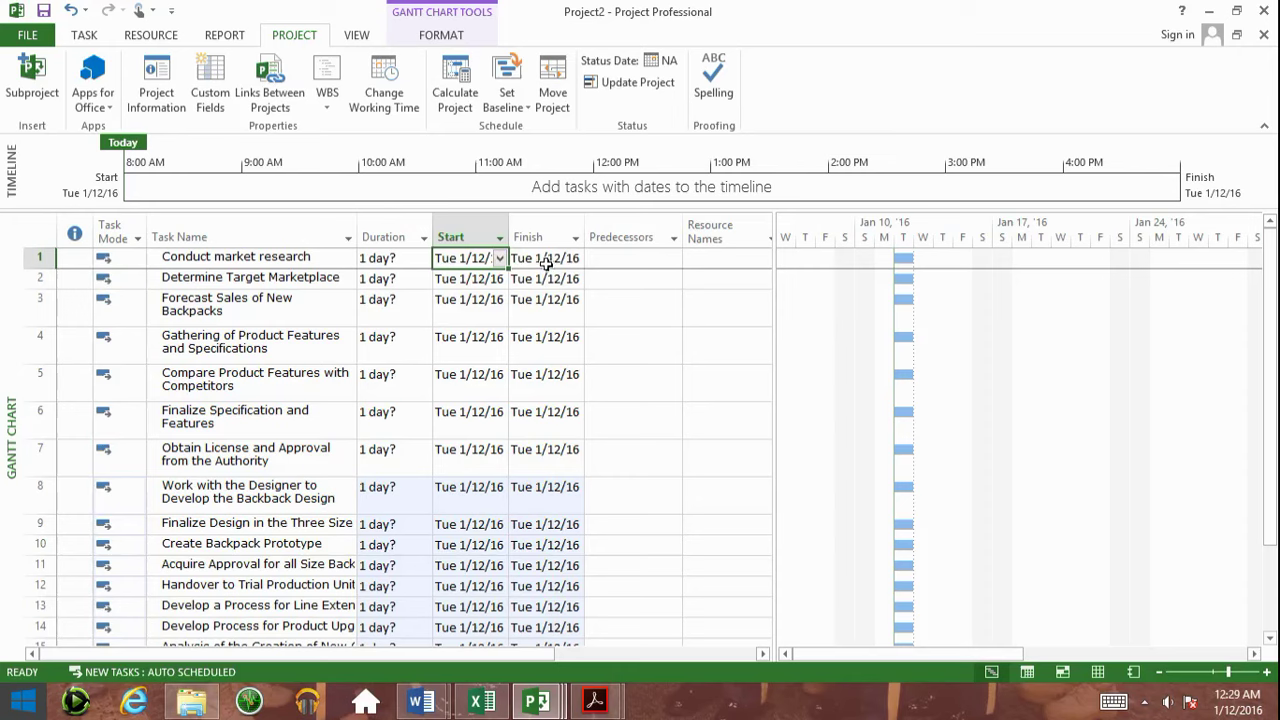
click(546, 260)
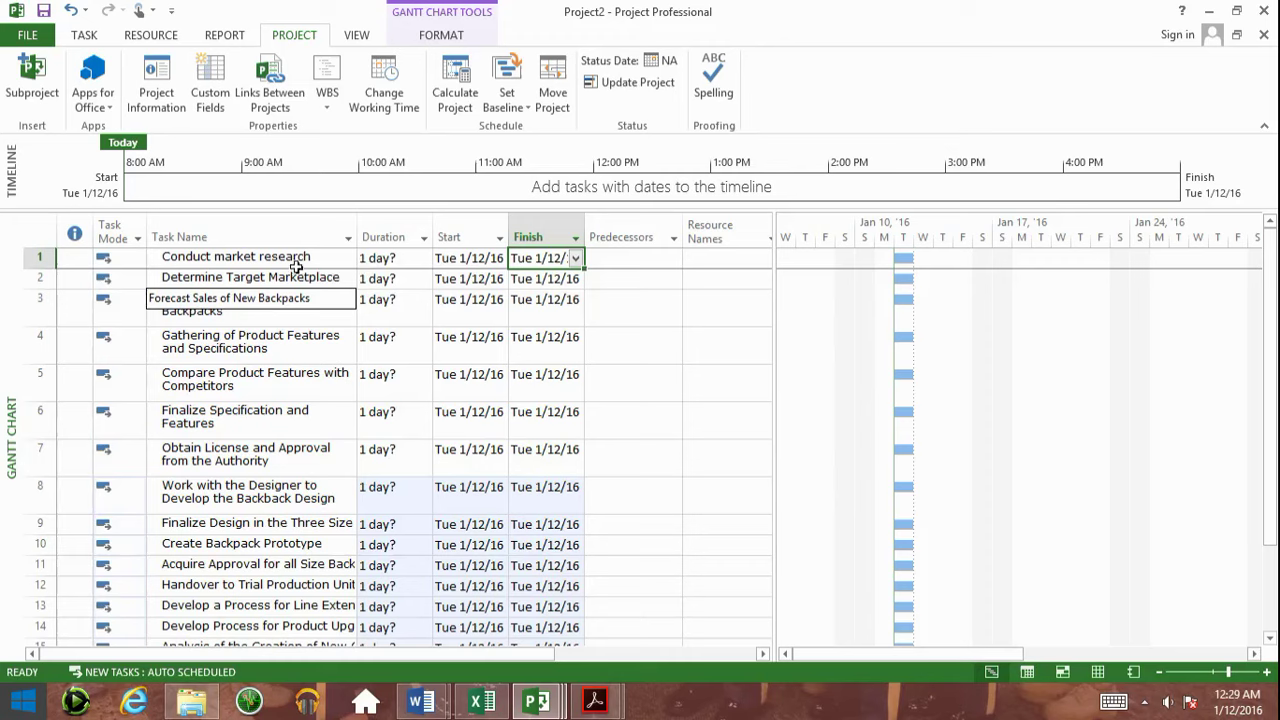
click(457, 222)
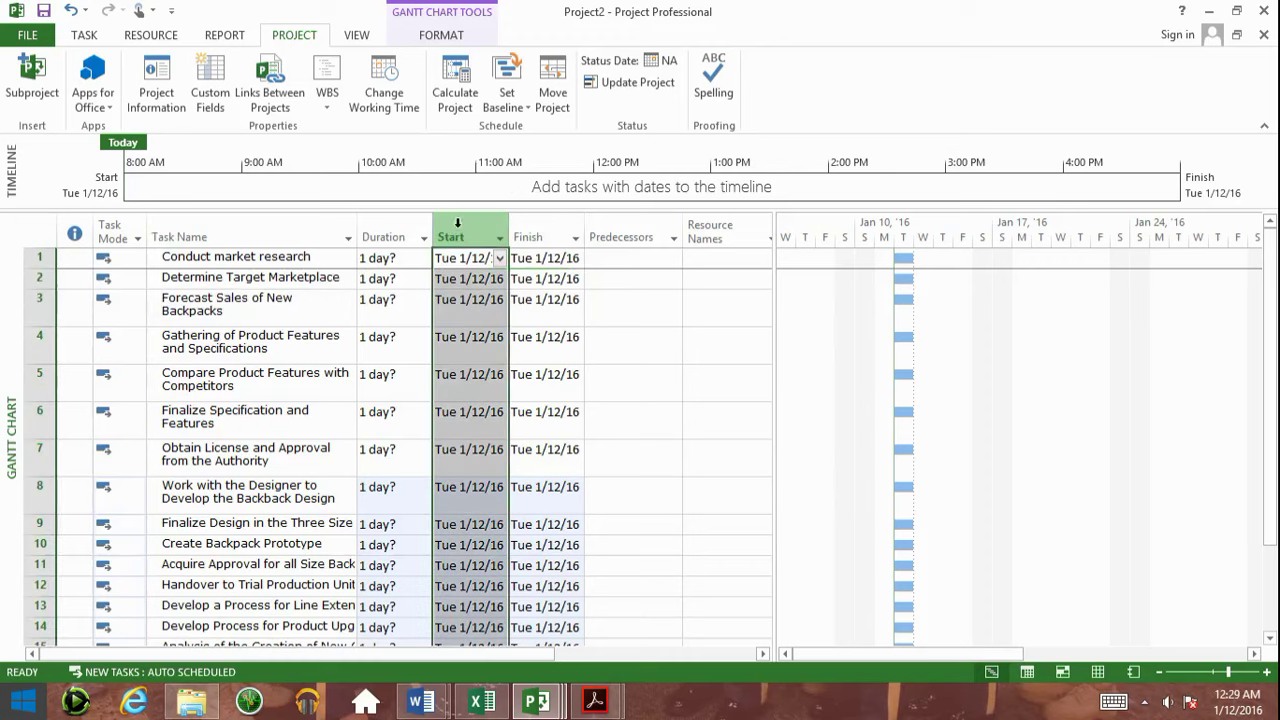
drag(457, 222, 530, 225)
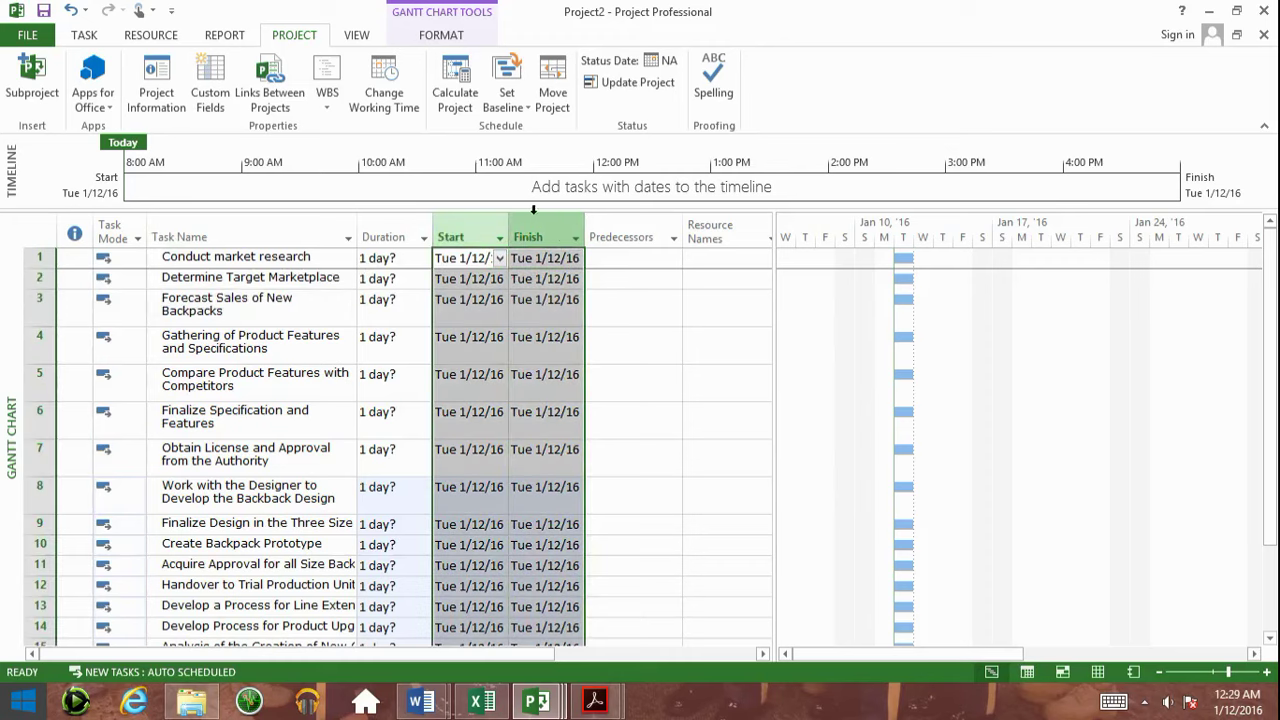
click(295, 282)
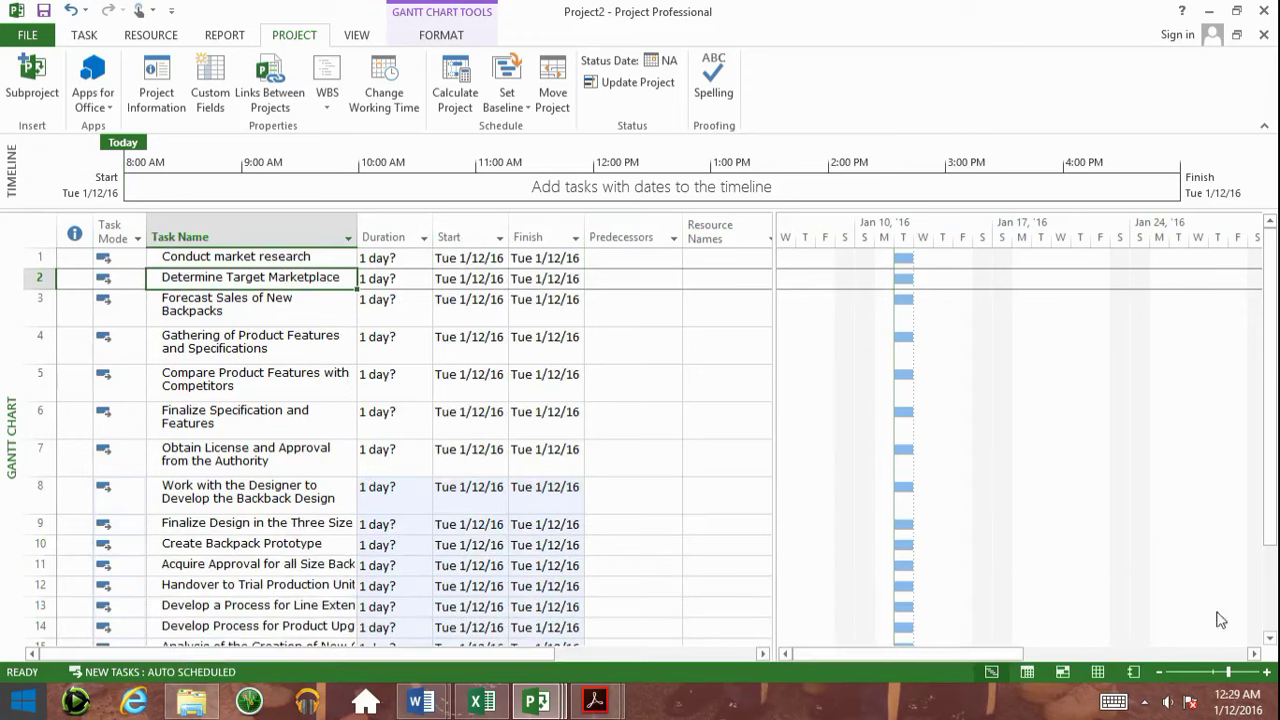
Enlarge the Gantt chart timescale to hours around Tue 1/12 and examine the task bars and the Duration column.
click(1267, 673)
click(1267, 673)
drag(1122, 652, 815, 652)
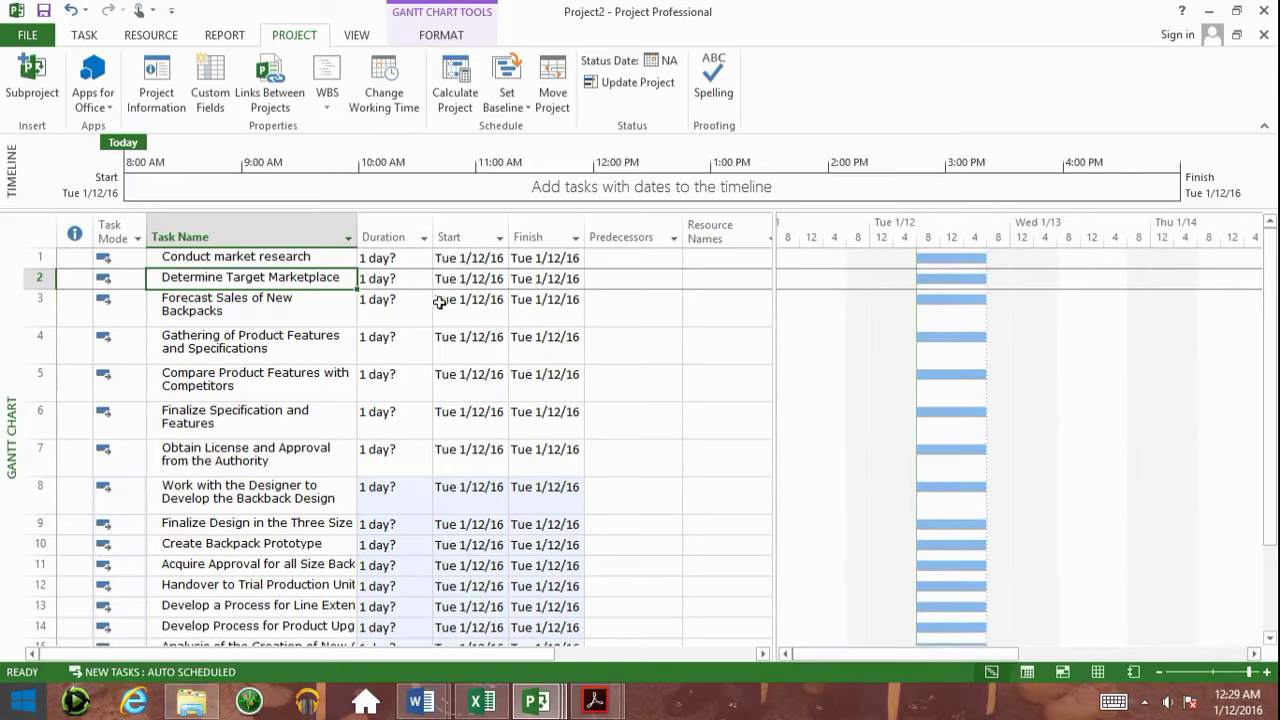
click(397, 226)
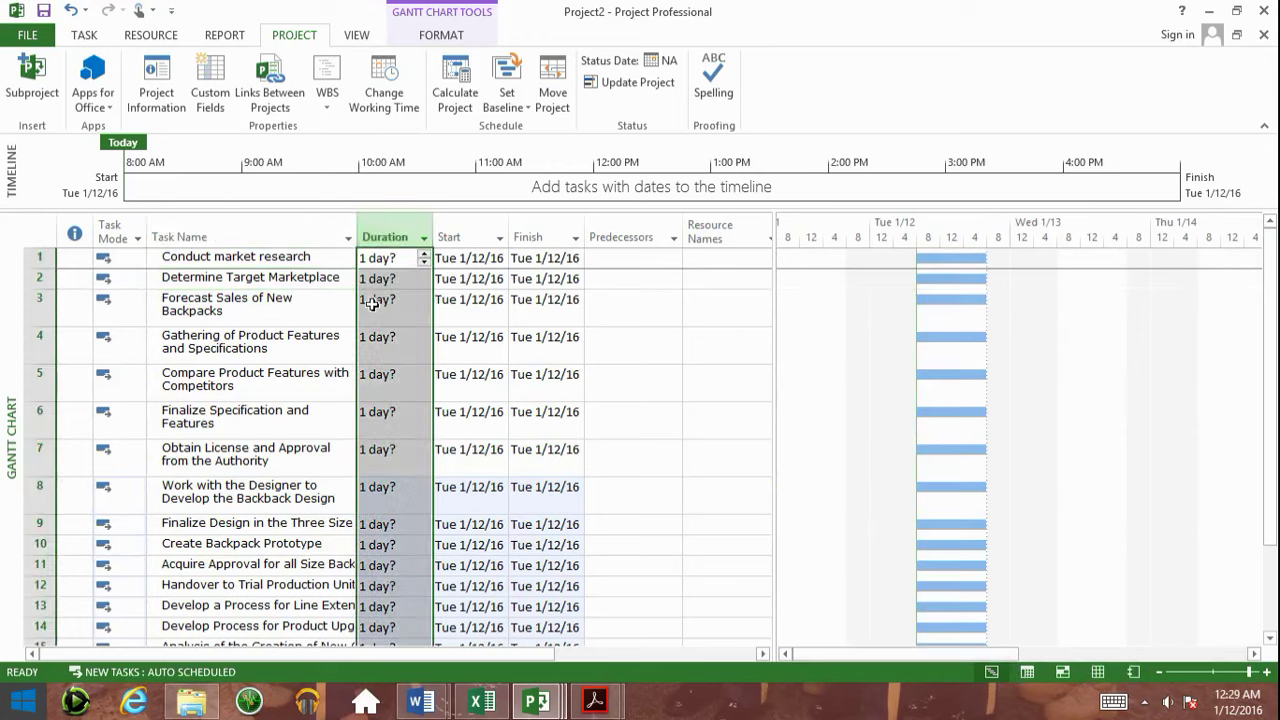
click(316, 257)
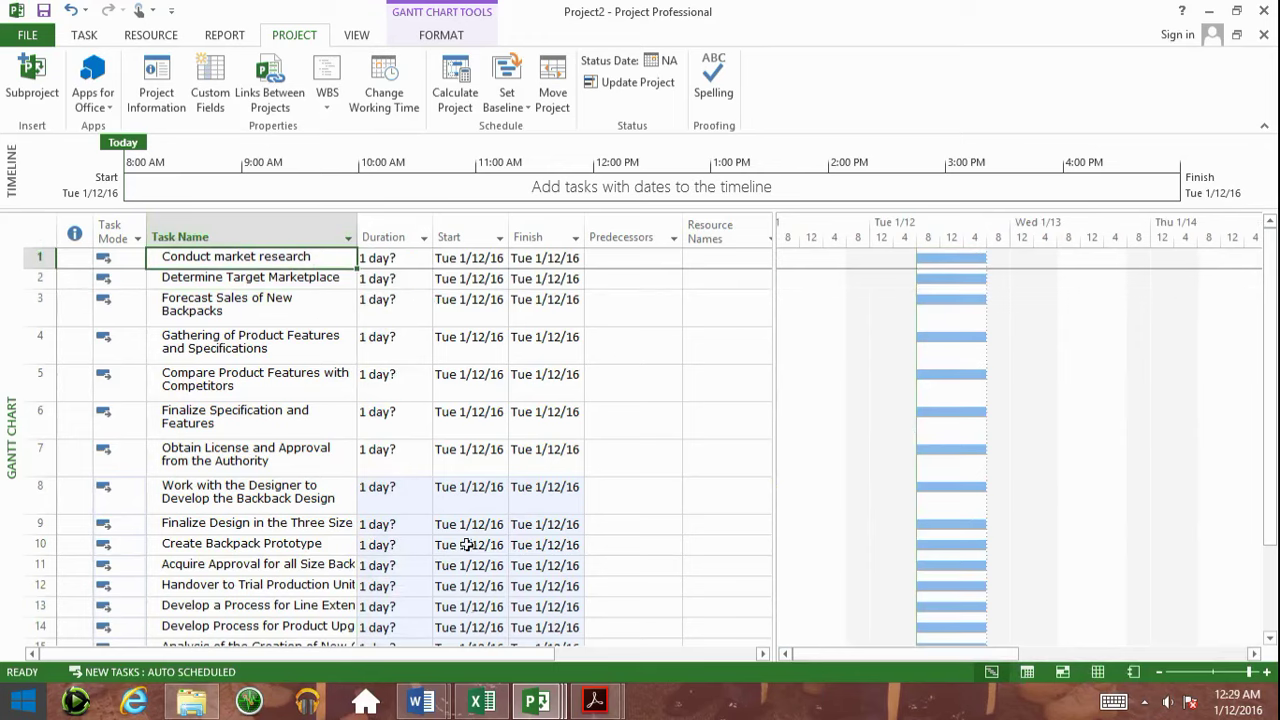
Review the activity descriptions in the Excel Activity List, starting with Conduct market research, and minimize the workbook to return to Project.
click(477, 705)
scroll(546, 467, up, 5)
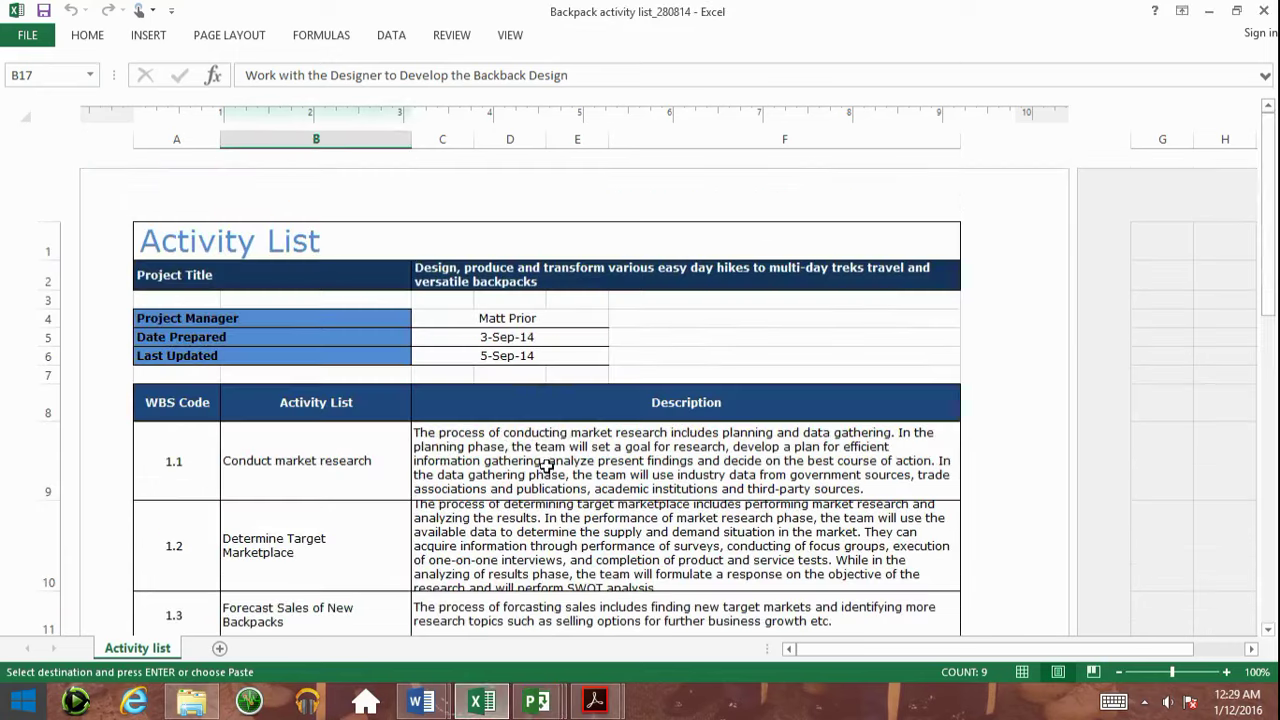
click(560, 442)
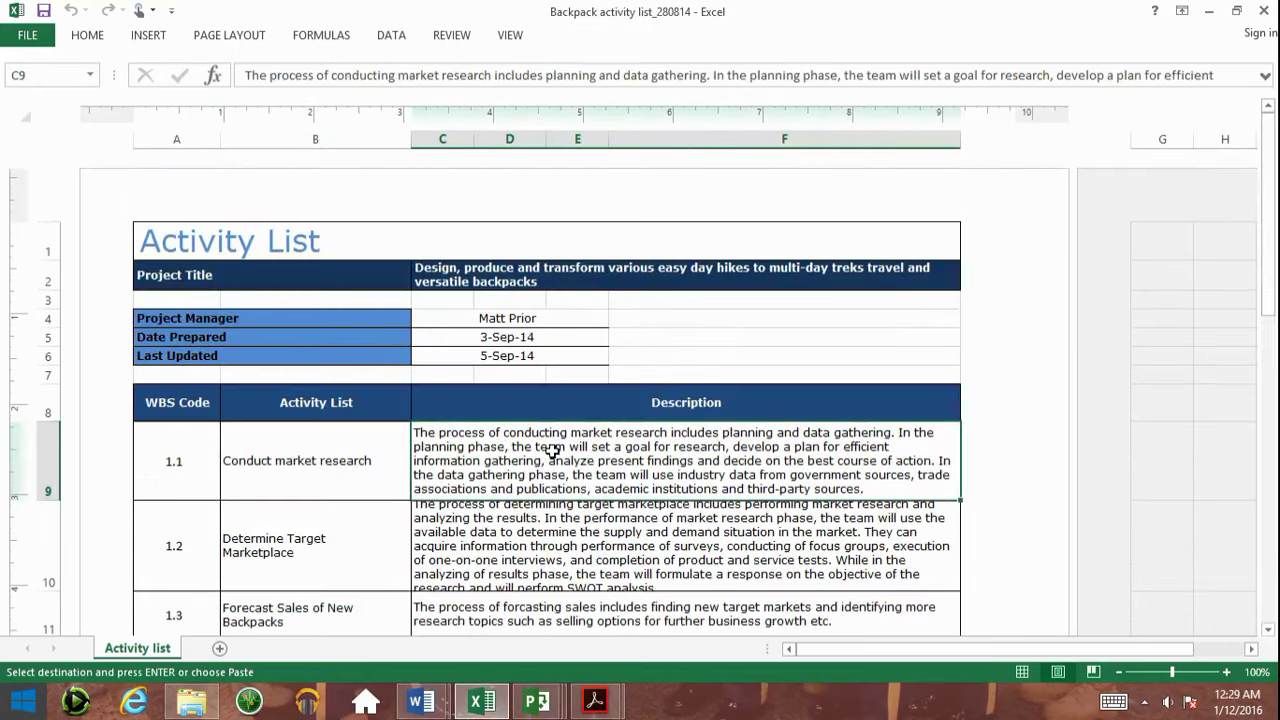
scroll(552, 451, down, 3)
scroll(552, 451, up, 3)
scroll(658, 320, down, 3)
scroll(658, 320, up, 2)
mouse_move(1206, 18)
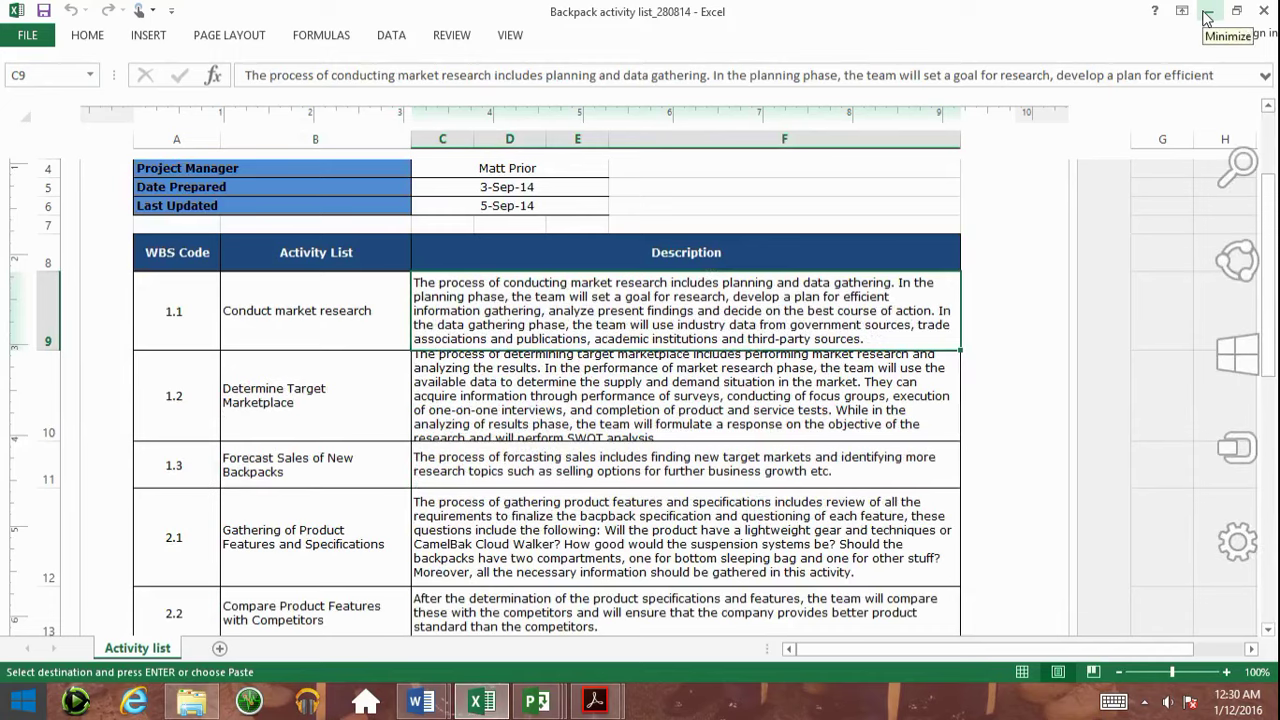
click(1206, 18)
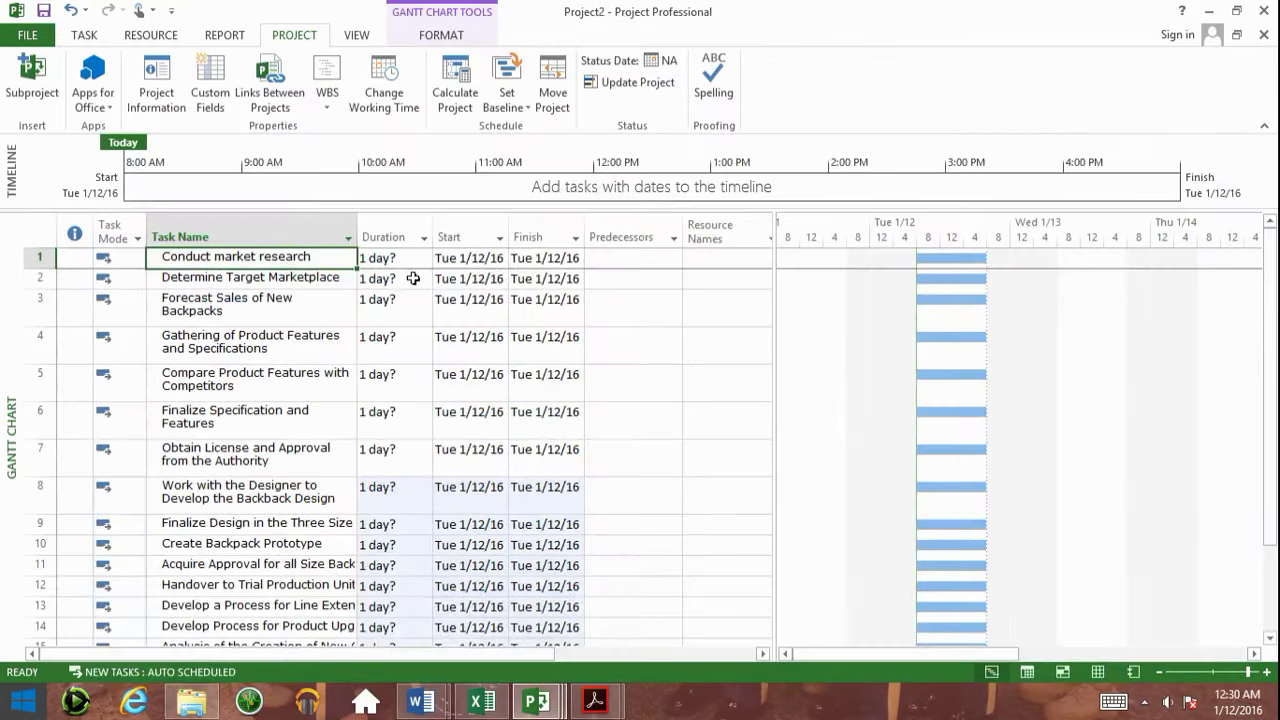
Set the durations of tasks 1 to 4 to 12, 11, 22 and 23 days, in that order.
click(400, 256)
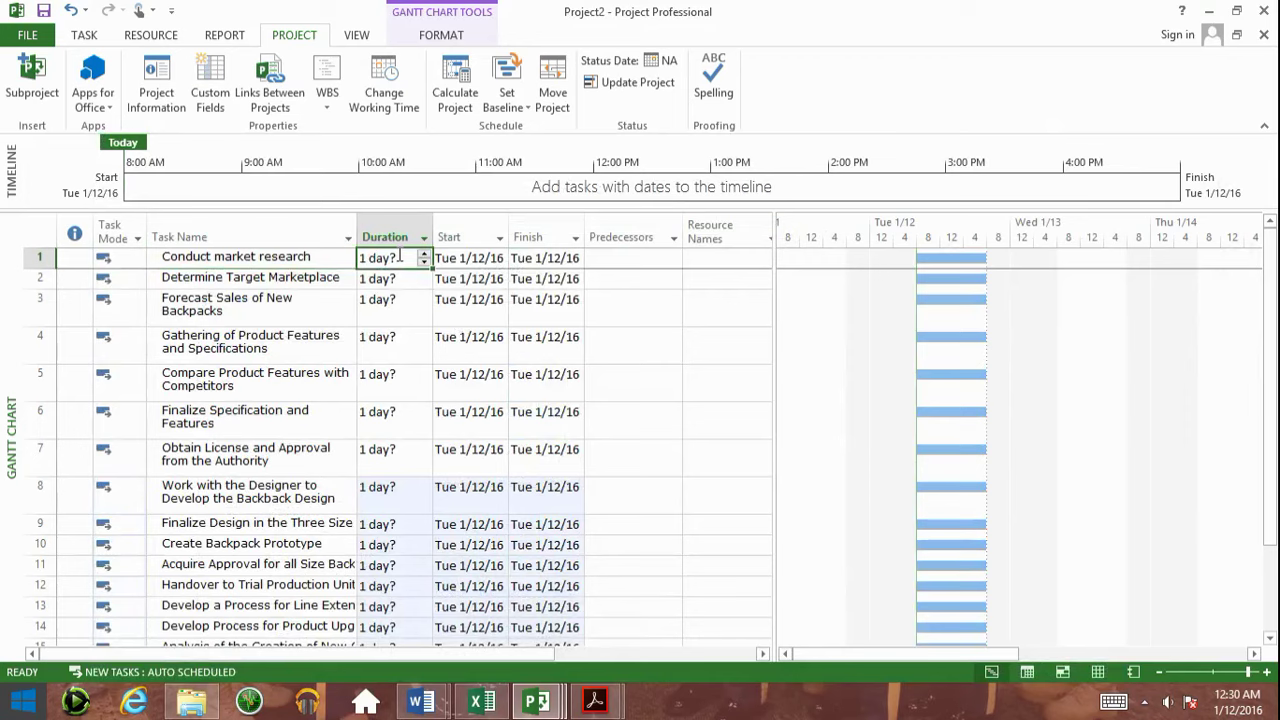
text(12)
key(Return)
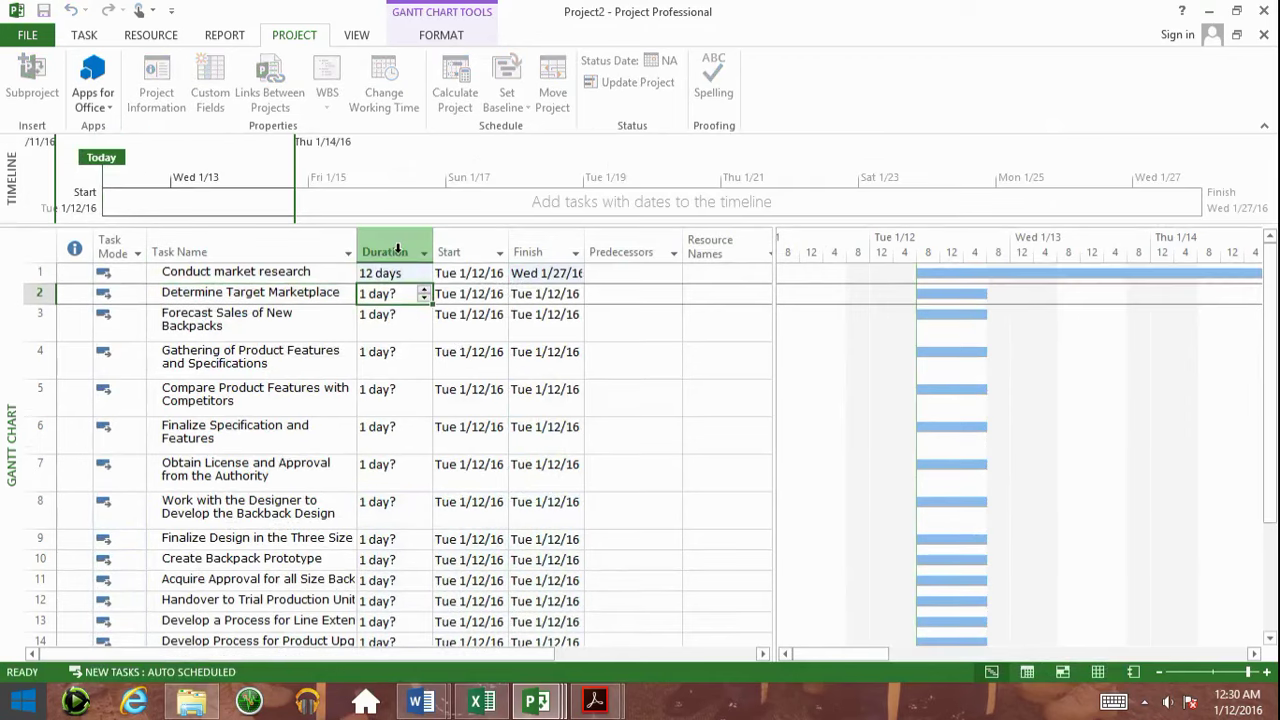
text(11)
key(Return)
text(22)
key(Return)
text(23)
key(Tab)
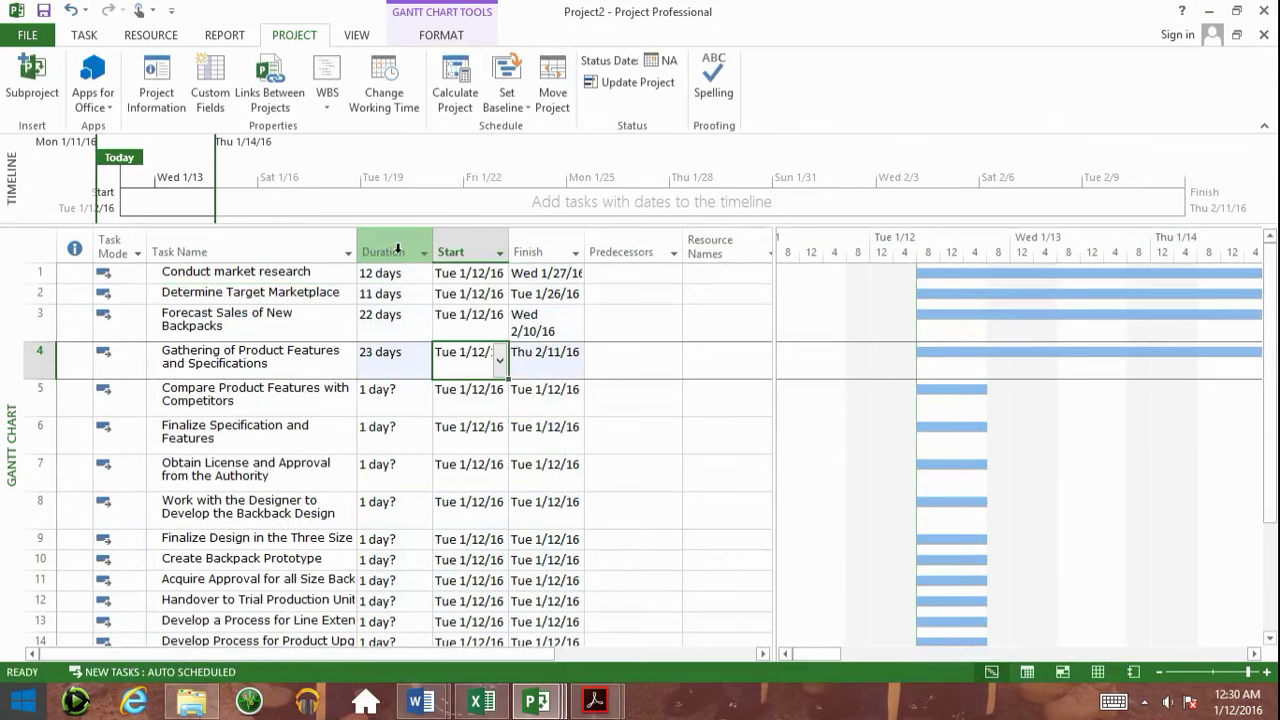
text(1/23/16)
key(Return)
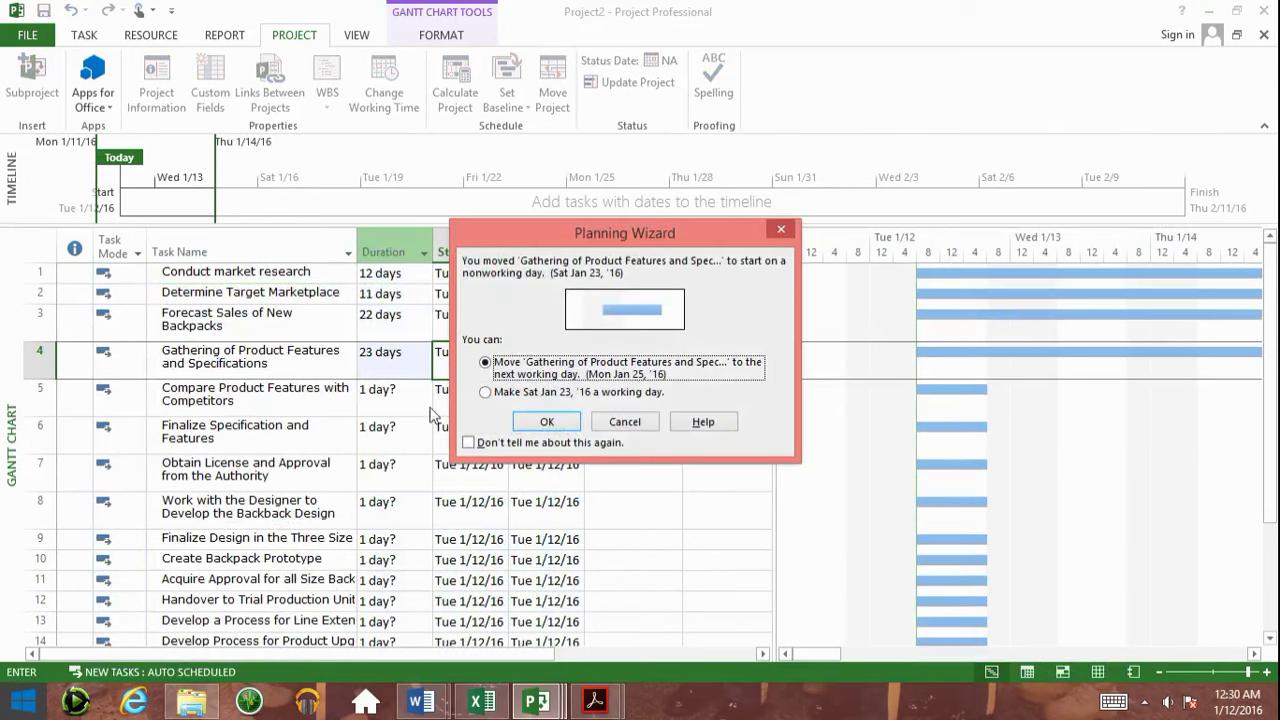
click(612, 418)
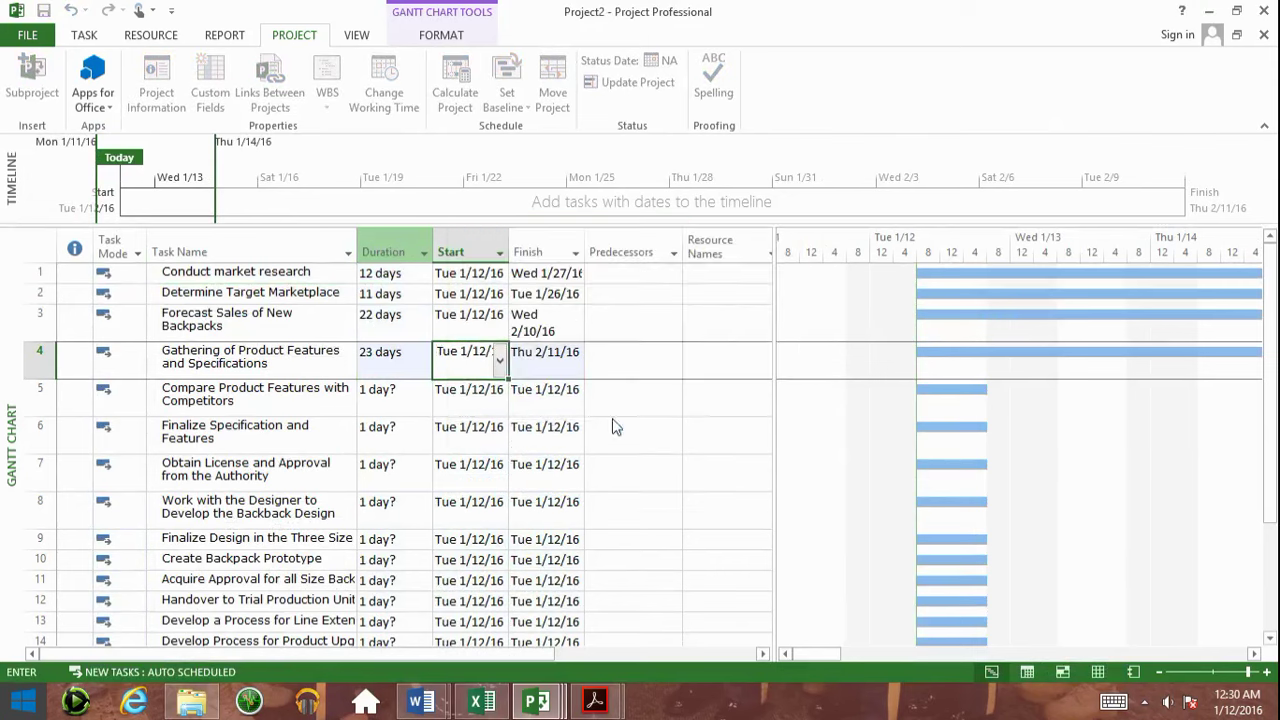
Set the durations of tasks 5 to 8 to 32, 12, 34 and 42 days, in that order.
click(398, 400)
text(3)
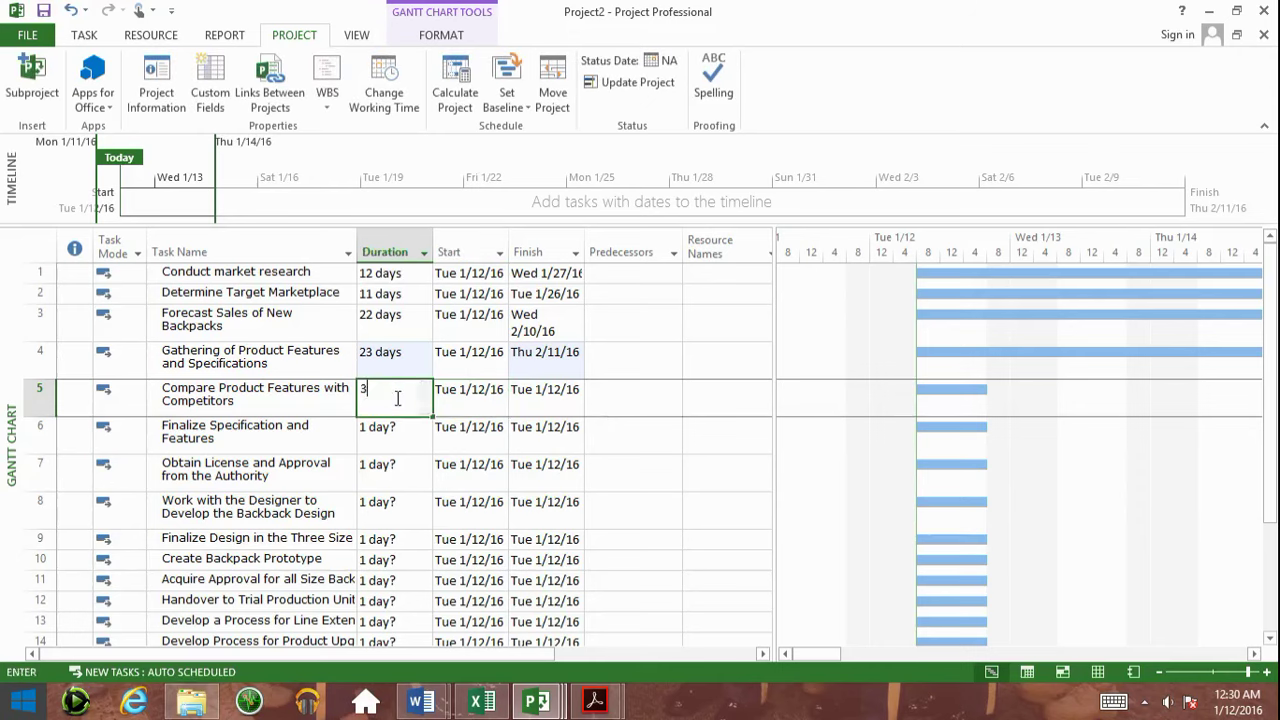
text(2)
key(Return)
text(12)
key(Return)
text(34)
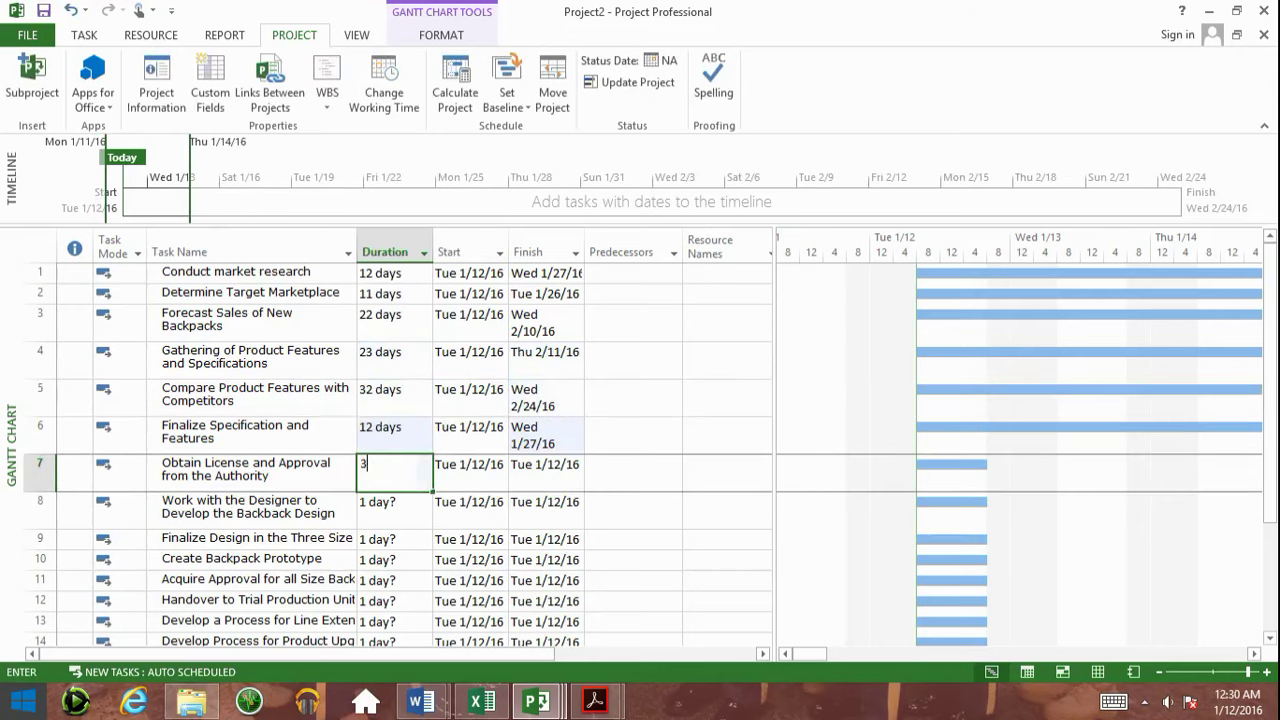
key(Return)
text(42)
key(Return)
Set the duration of task 9 to 34 days and of tasks 10 to 12 to 23 days each, dismissing the Planning Wizard tip.
text(34)
key(Return)
text(23)
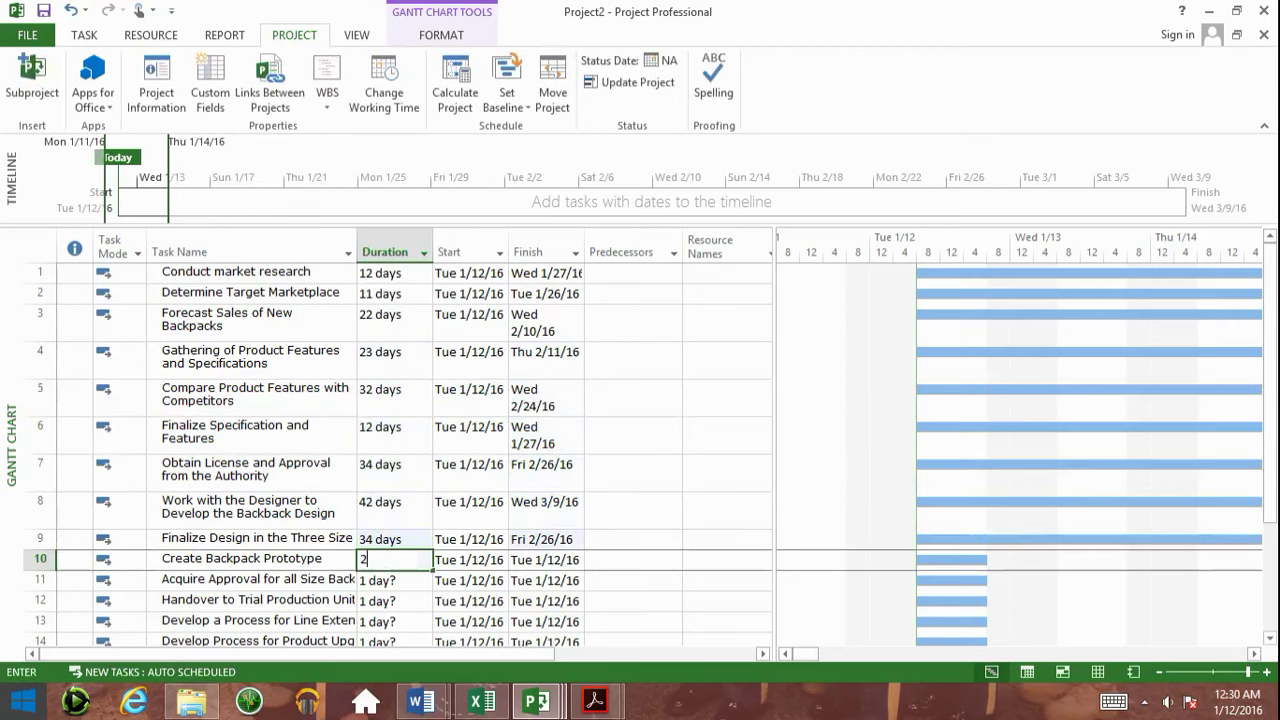
key(Return)
text(23)
key(Return)
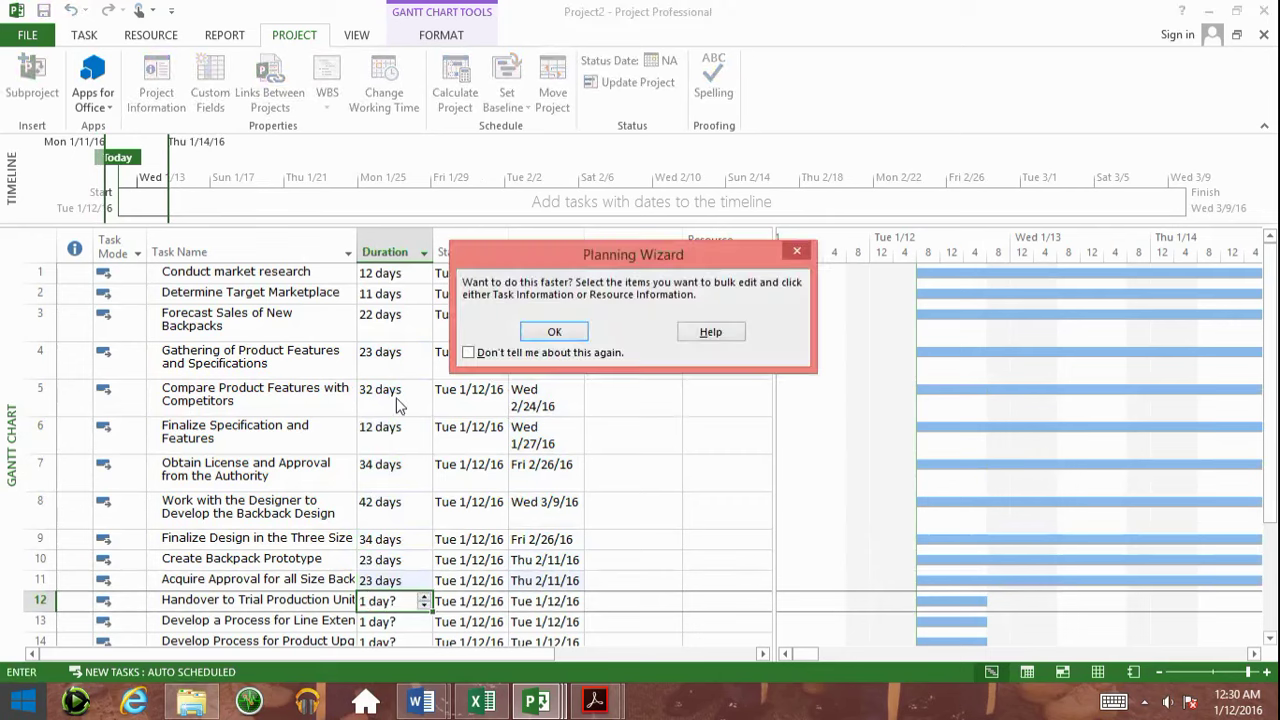
click(553, 331)
scroll(500, 420, down, 3)
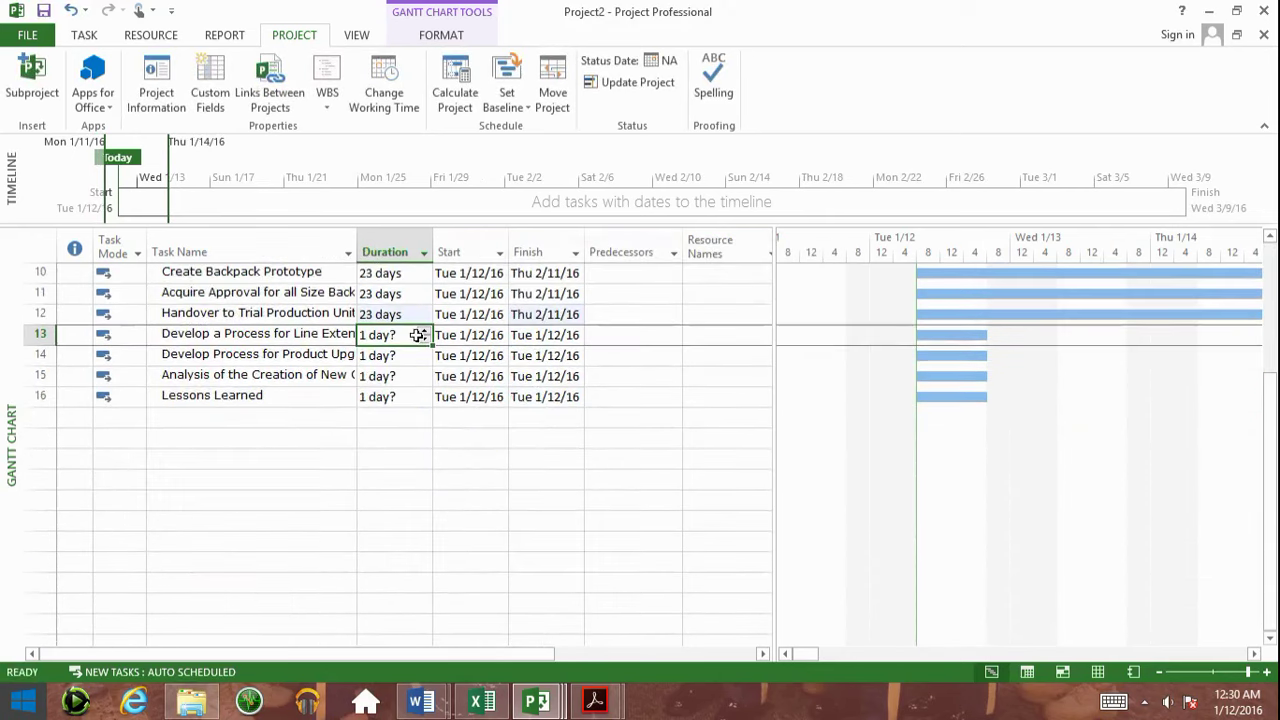
Set the durations of tasks 13 to 16 to 32, 22, 25 and 25 days, in that order.
text(32)
key(Return)
text(22)
key(Return)
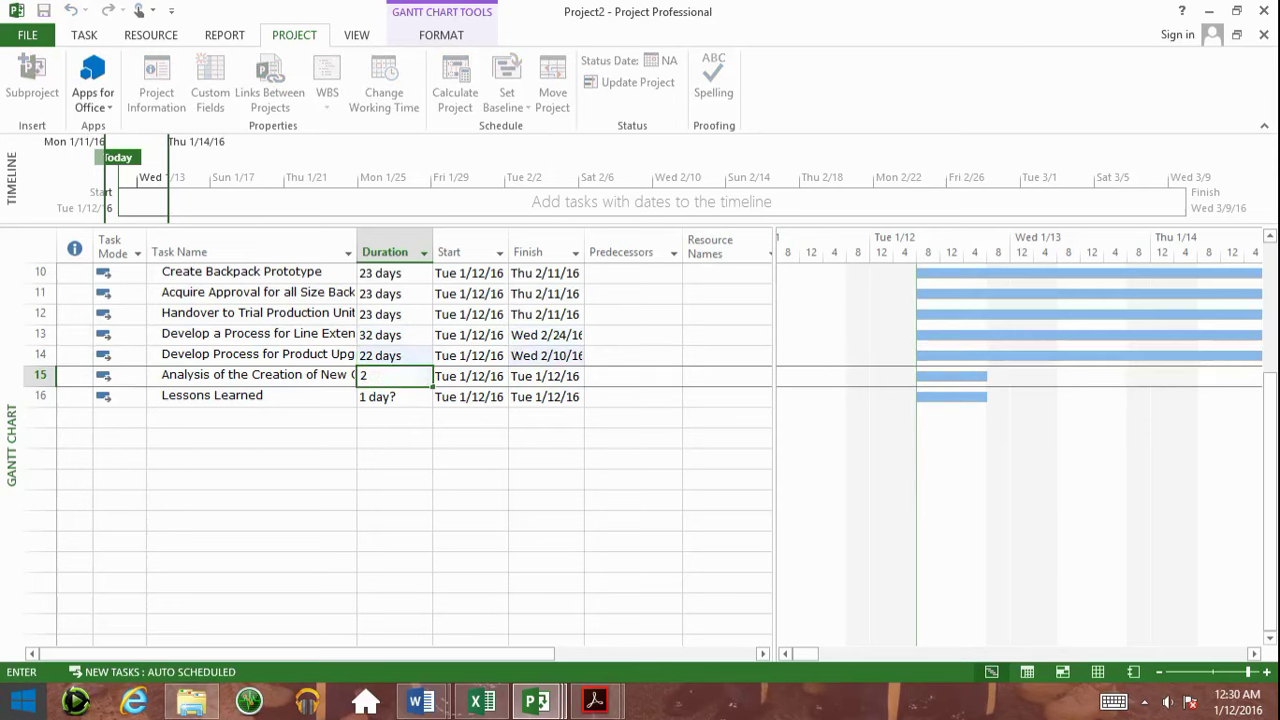
text(5)
key(Return)
text(25)
key(Return)
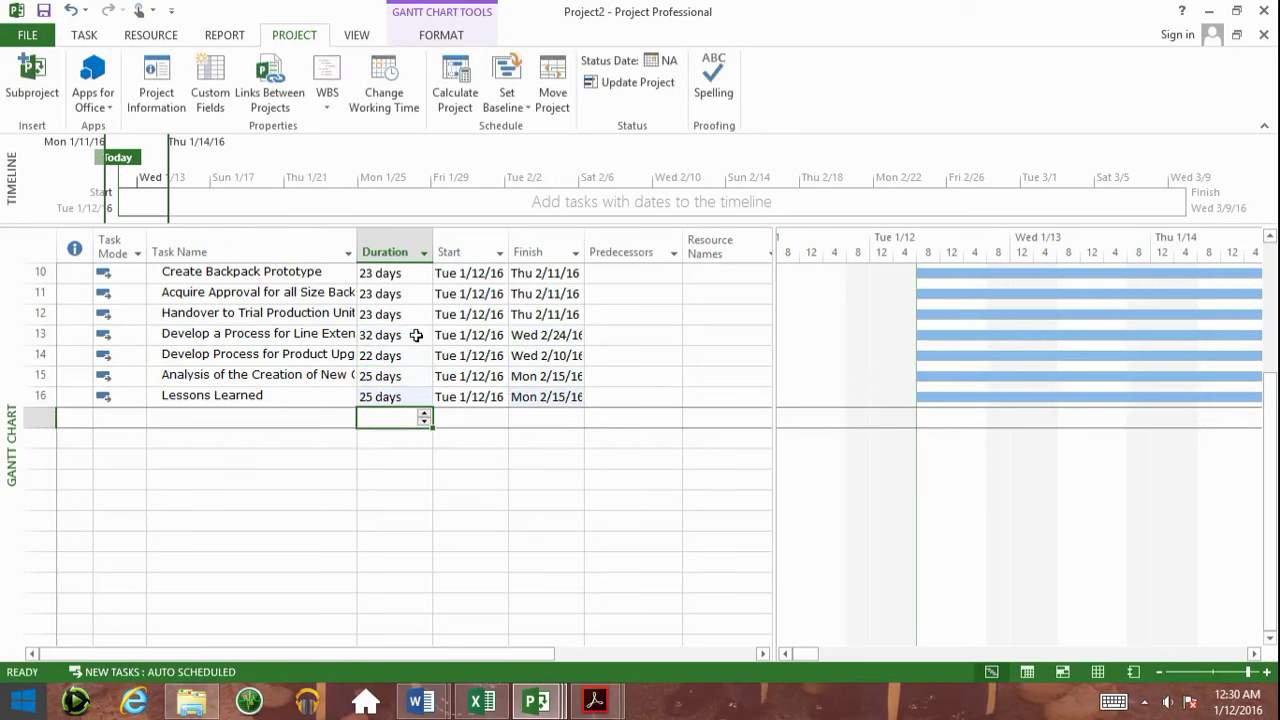
Change the durations of the last four tasks: 12 days for tasks 13, 14 and 16, and 10 days for task 15.
scroll(408, 373, up, 3)
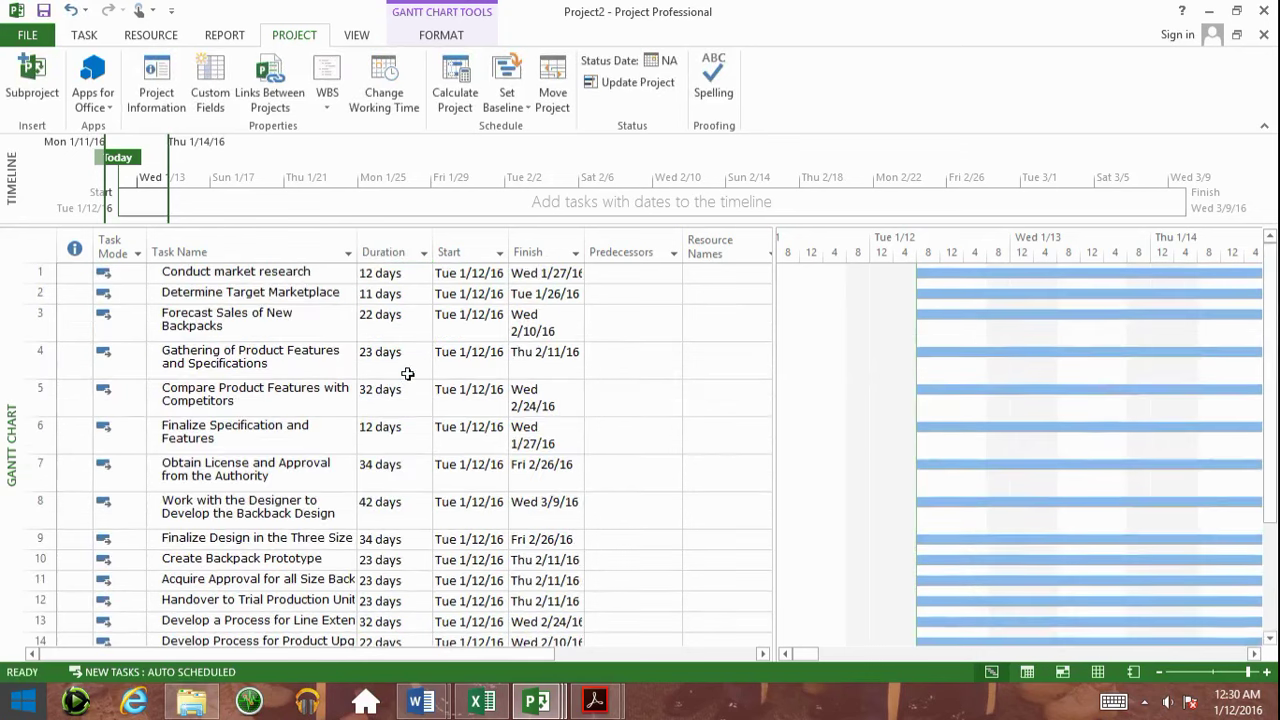
scroll(408, 373, down, 3)
click(385, 451)
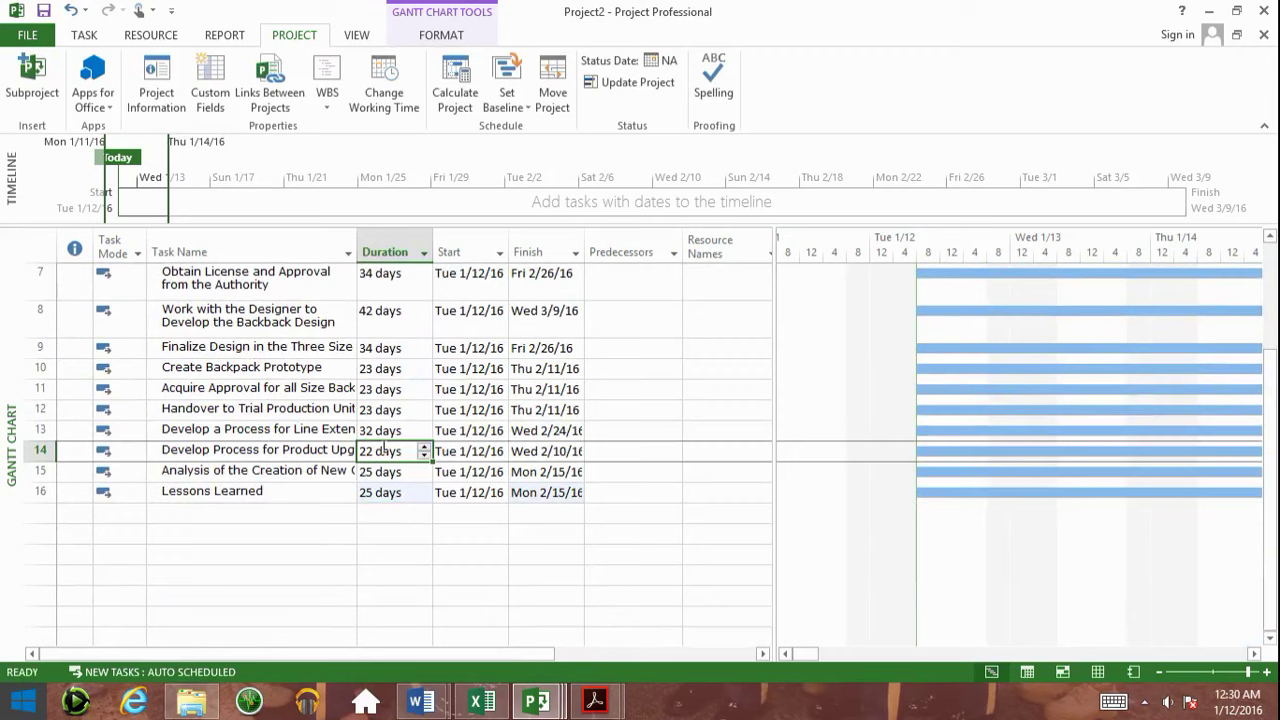
text(12)
key(Return)
text(10)
key(Return)
text(12)
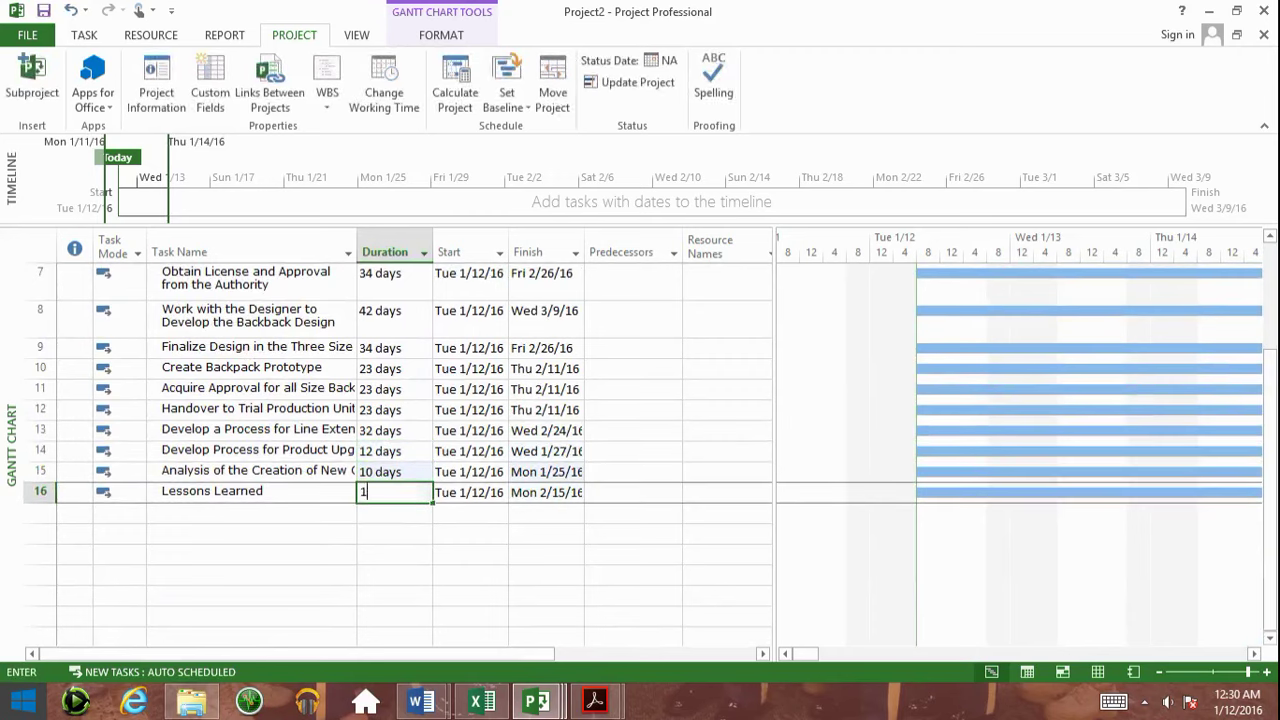
key(Up)
key(Up)
key(Up)
text(12)
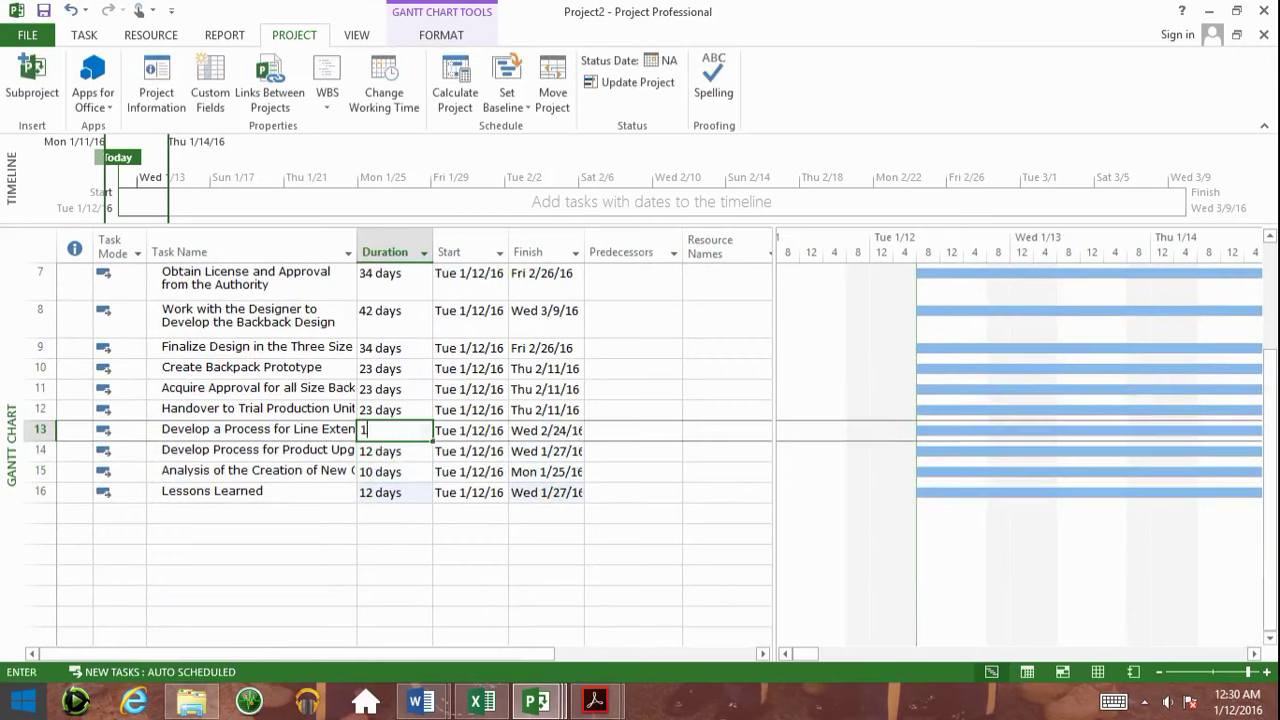
key(Return)
Review the Task Name, Duration and Start columns from the beginning of the task list.
key(Up)
key(Up)
key(Up)
key(Up)
key(Up)
key(Up)
scroll(380, 449, up, 3)
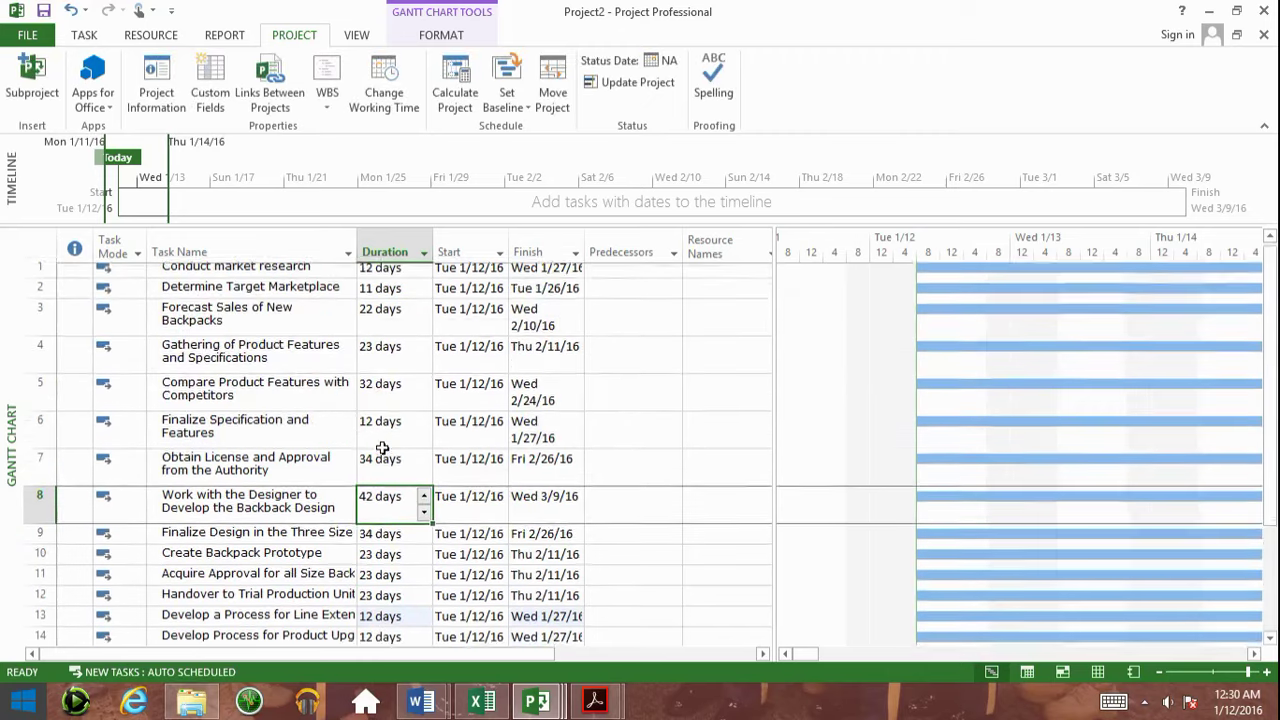
click(275, 240)
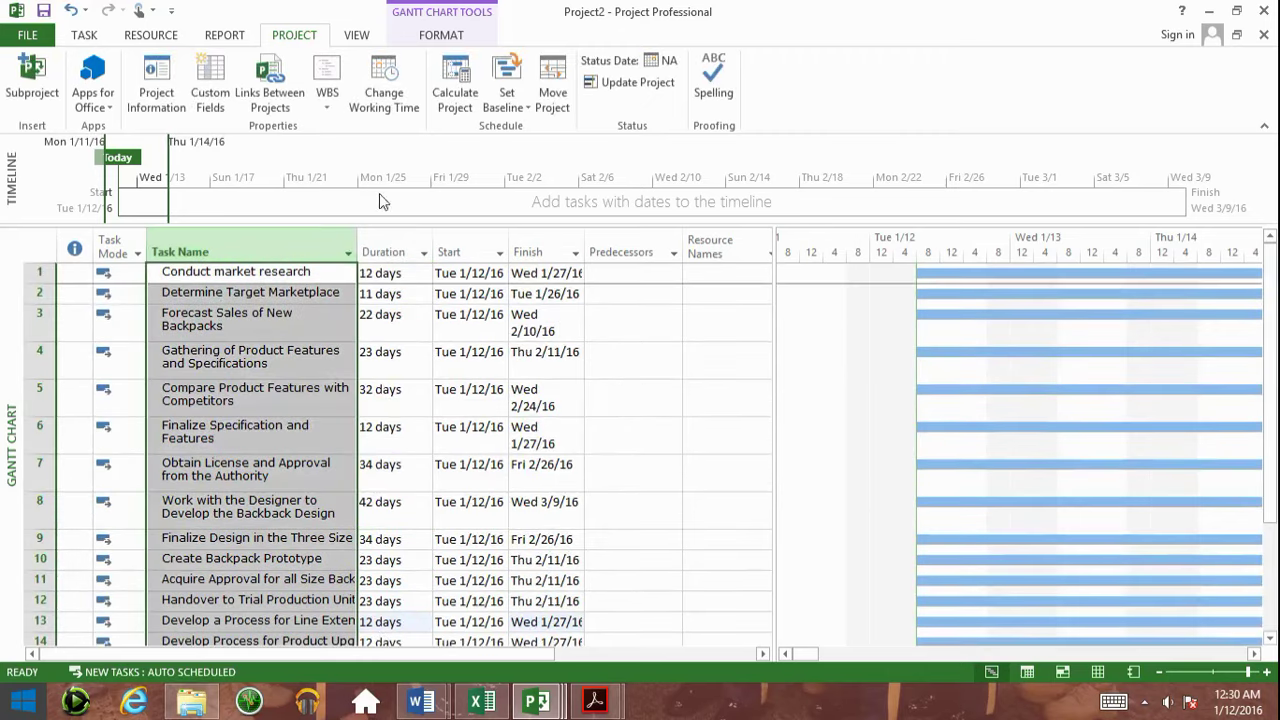
click(392, 251)
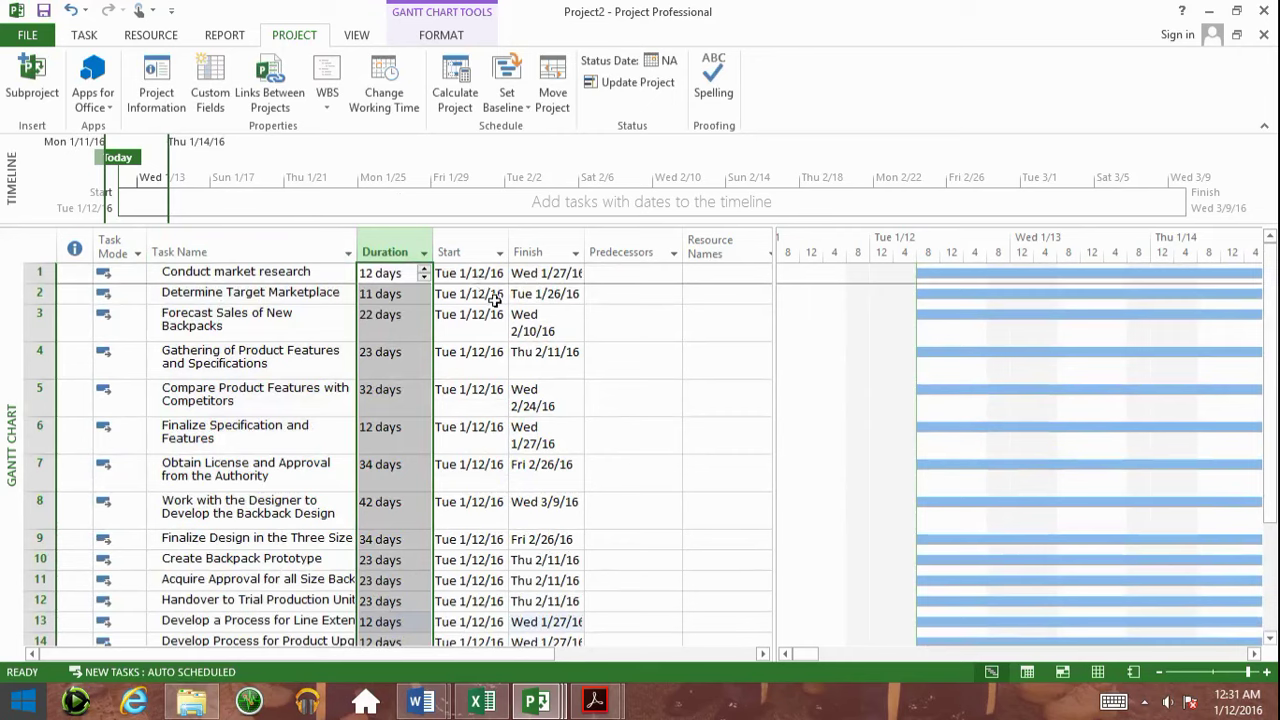
click(481, 235)
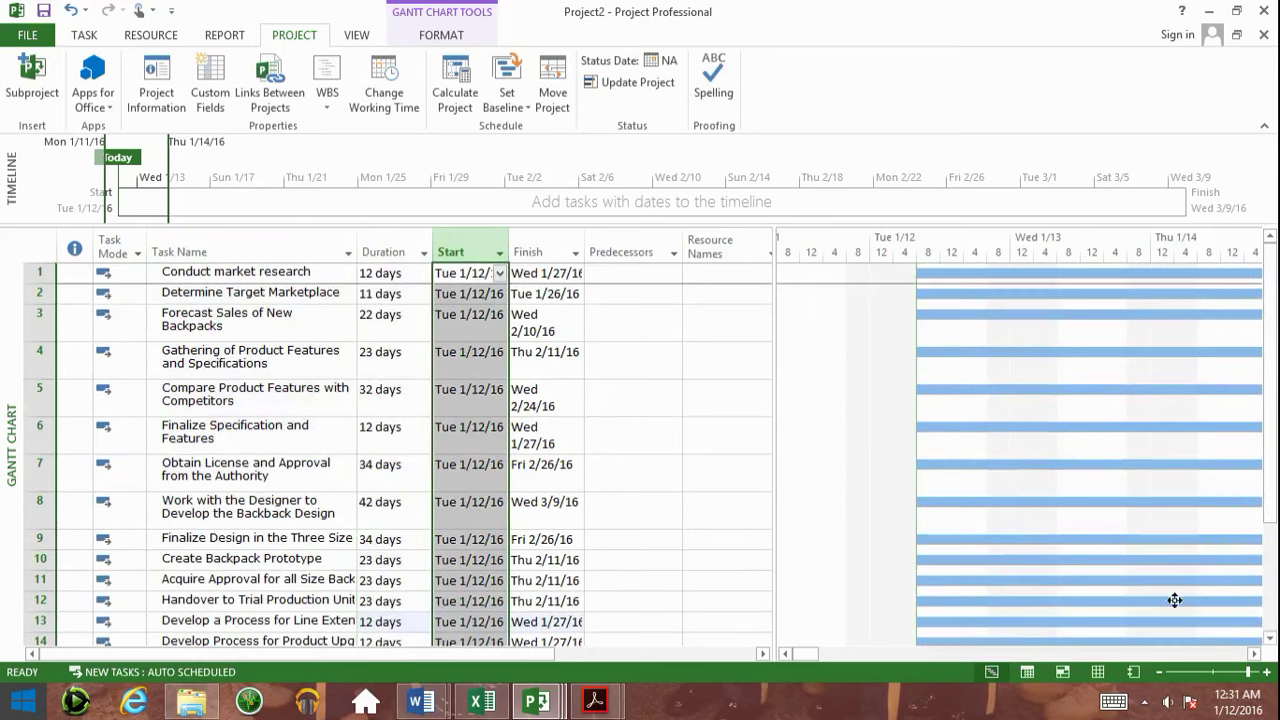
Zoom out the Gantt chart timescale from hours to months to view the full length of the task bars.
click(1161, 673)
click(1161, 673)
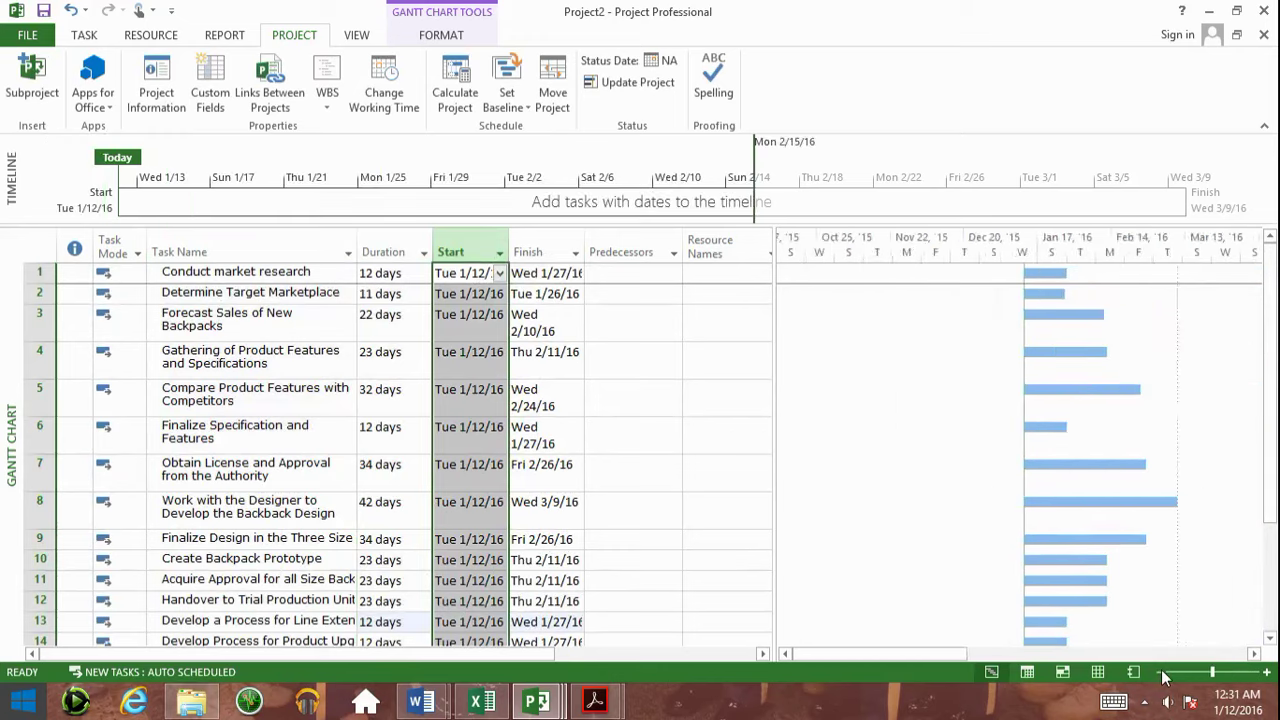
click(1161, 673)
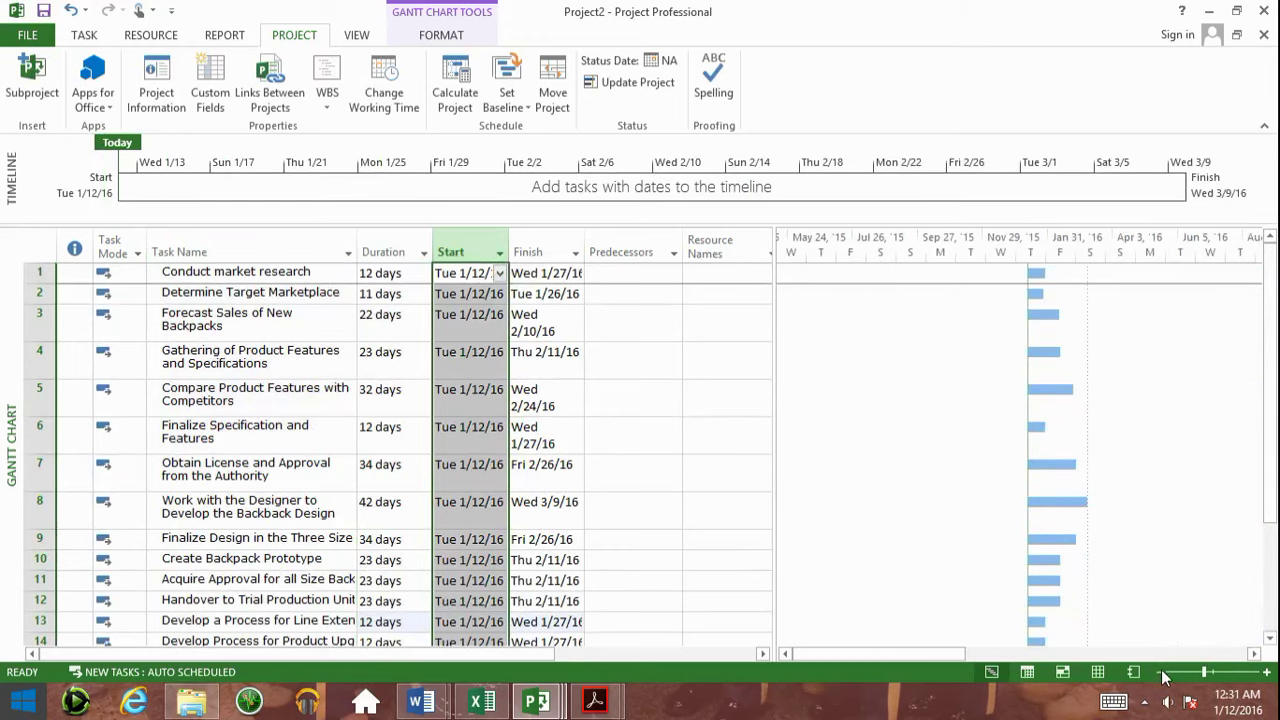
click(1266, 672)
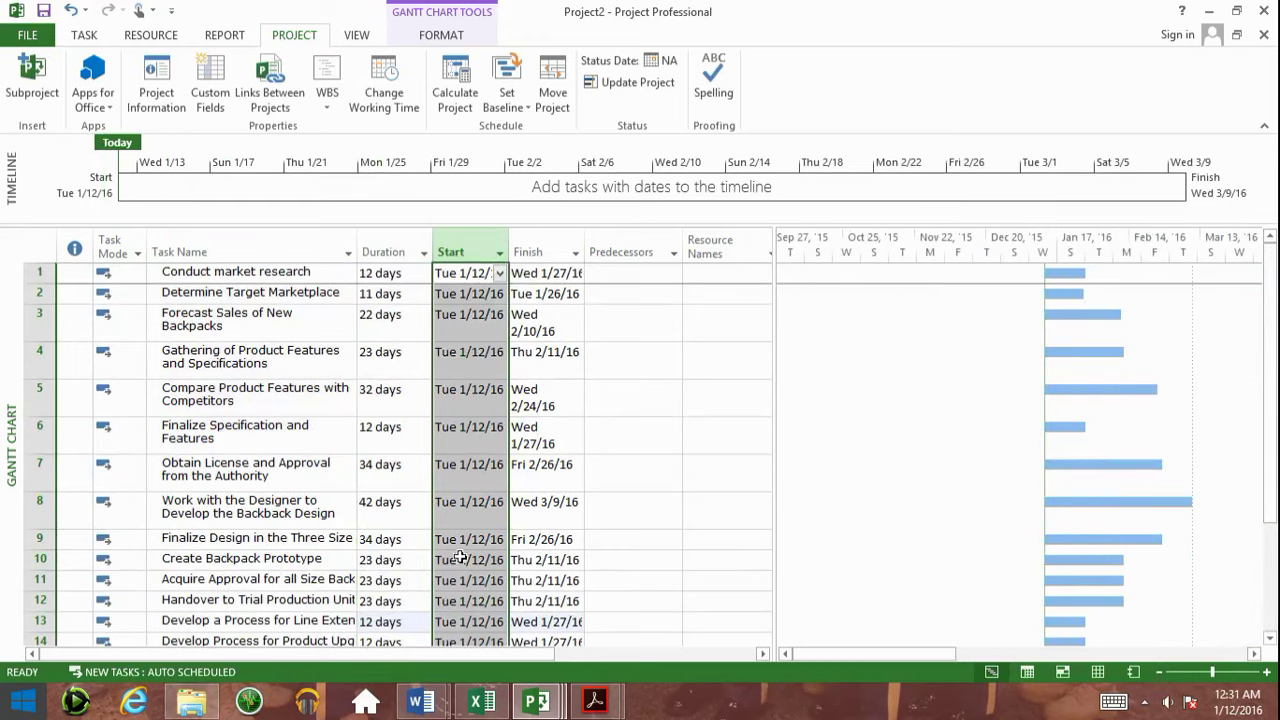
Set the project start date to Tue 3/1/16 in the Project Information.
click(490, 274)
click(160, 85)
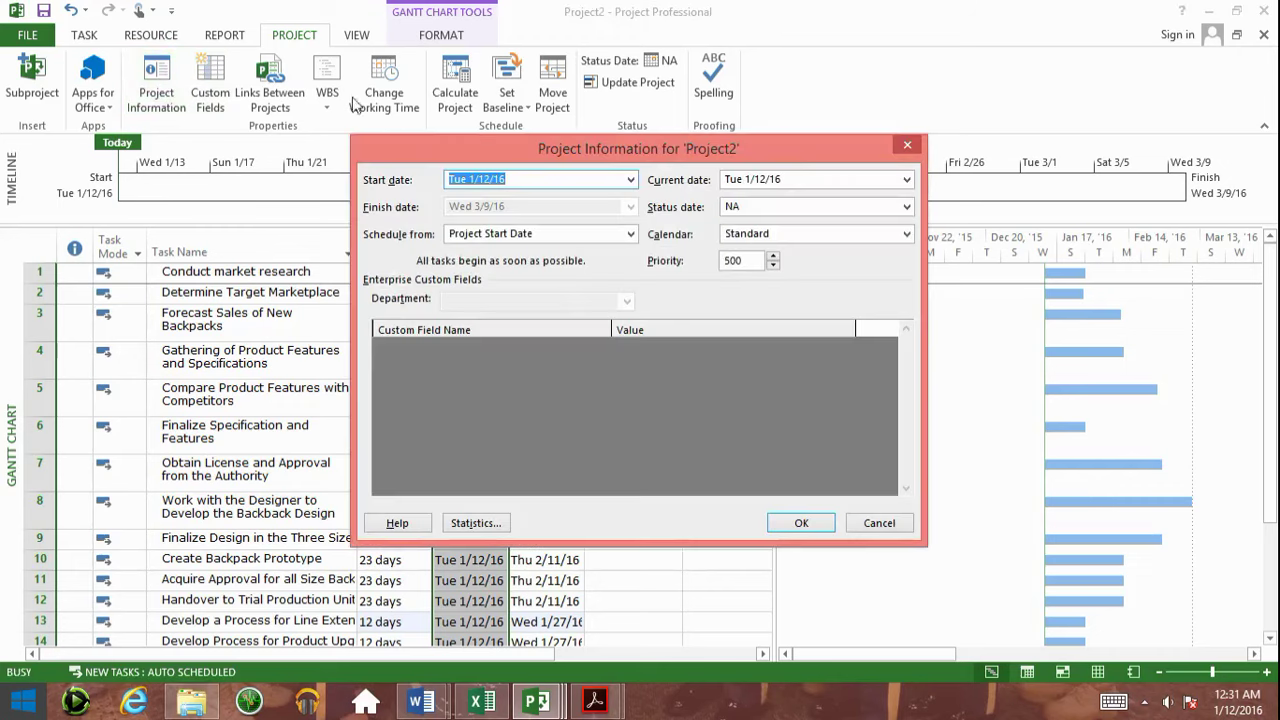
drag(410, 136, 748, 56)
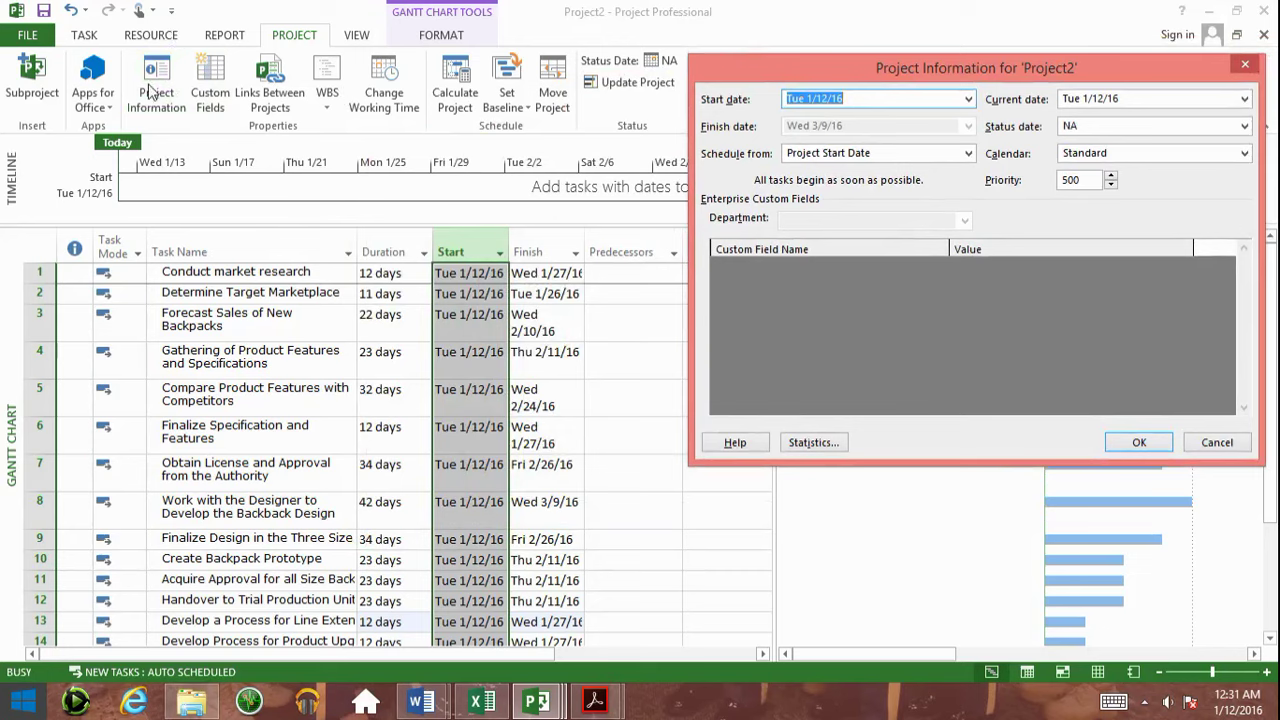
click(968, 100)
click(964, 120)
click(964, 121)
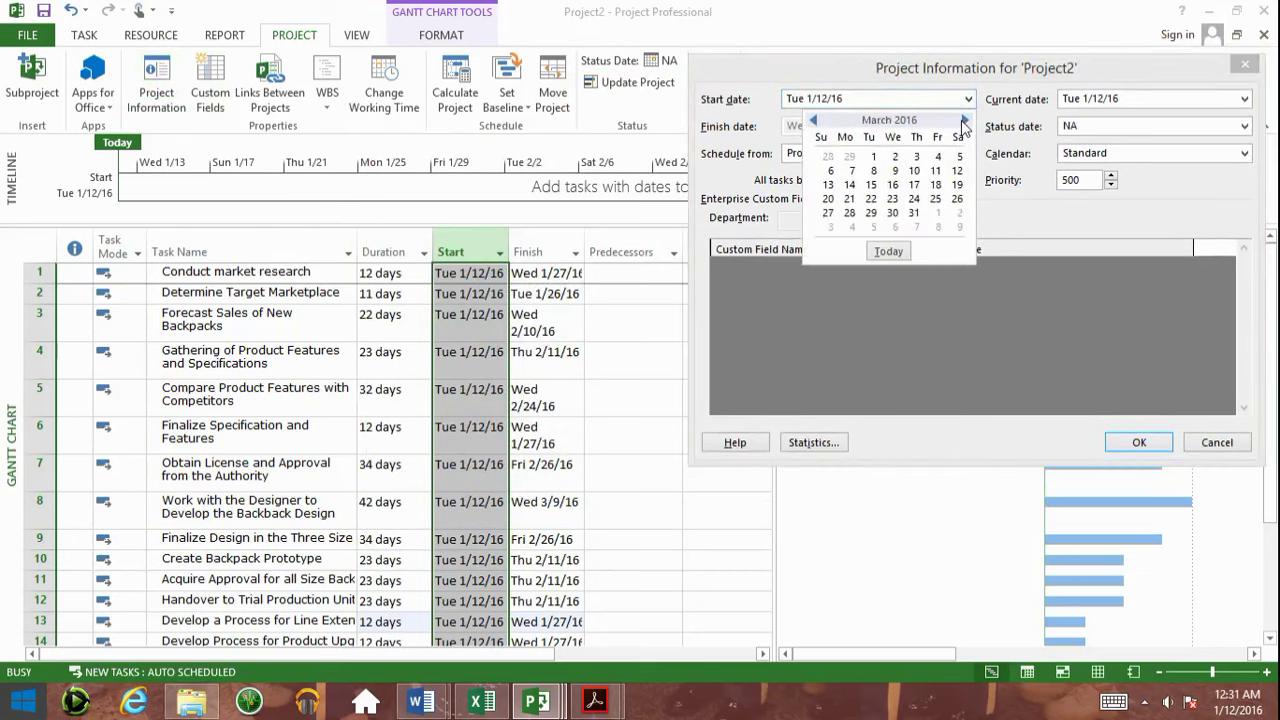
click(873, 157)
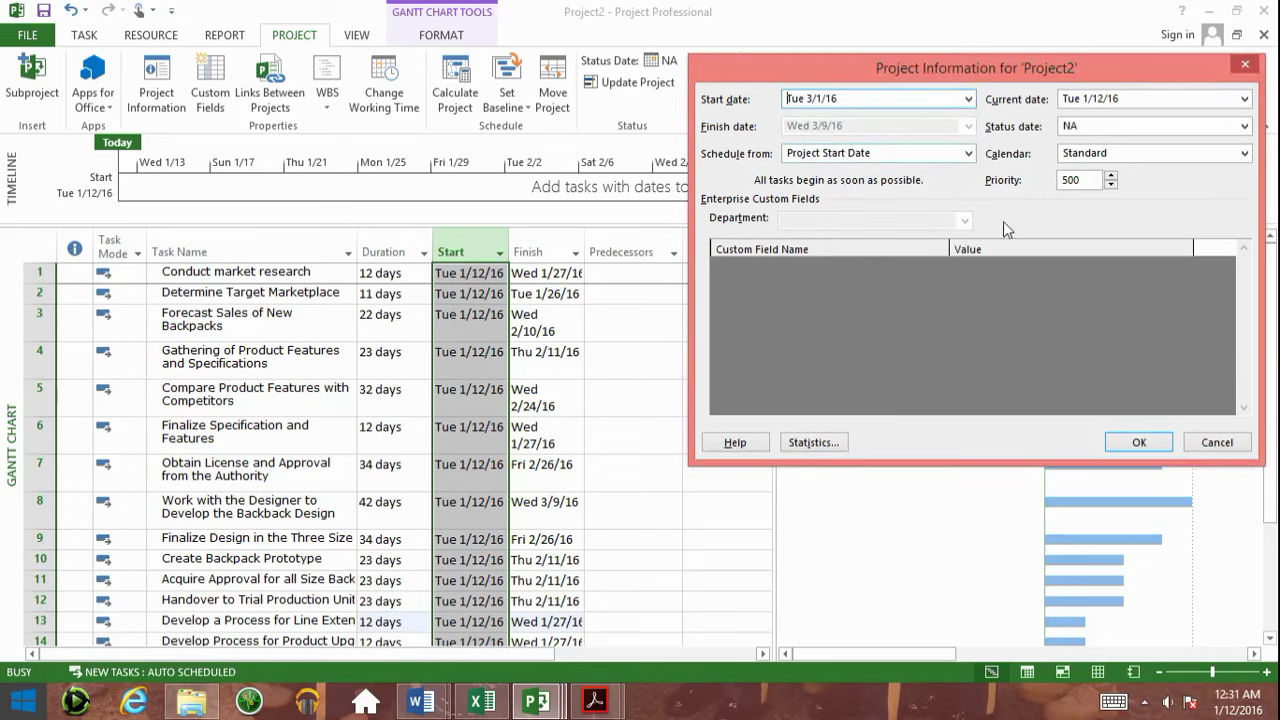
click(1137, 443)
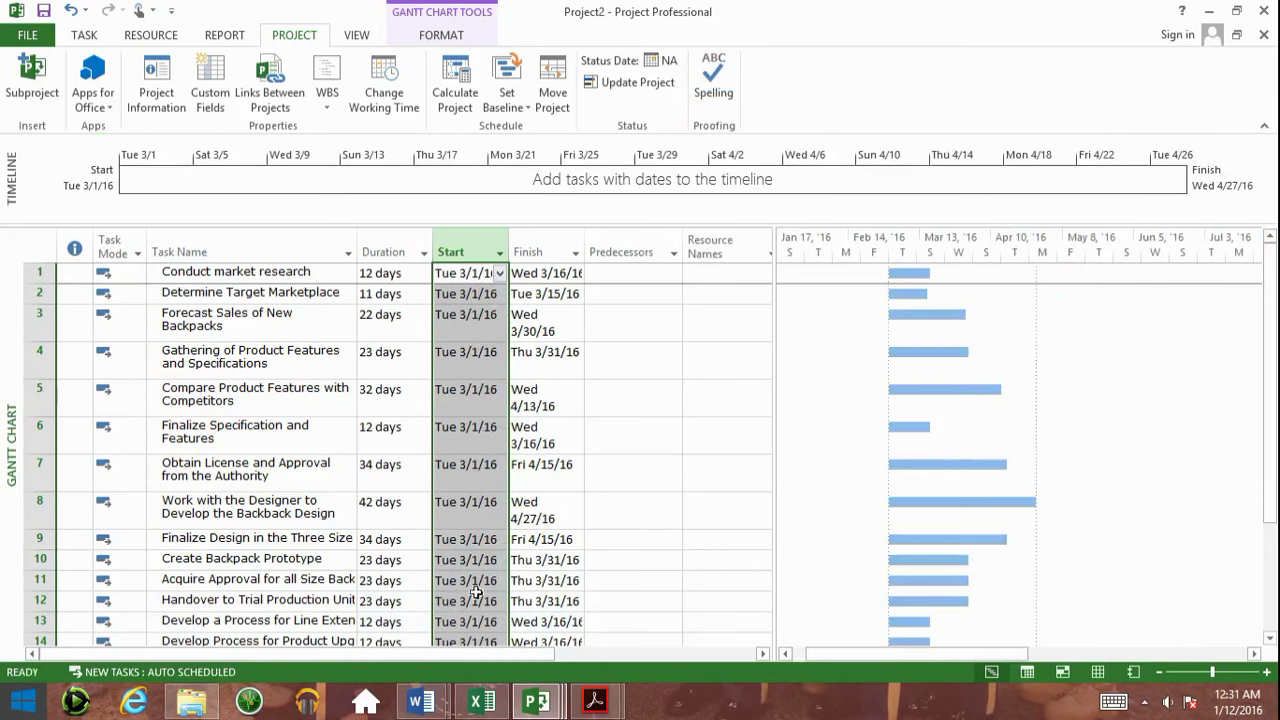
Examine the Start dates, the durations and the order of the task names, beginning with Conduct market research.
click(479, 292)
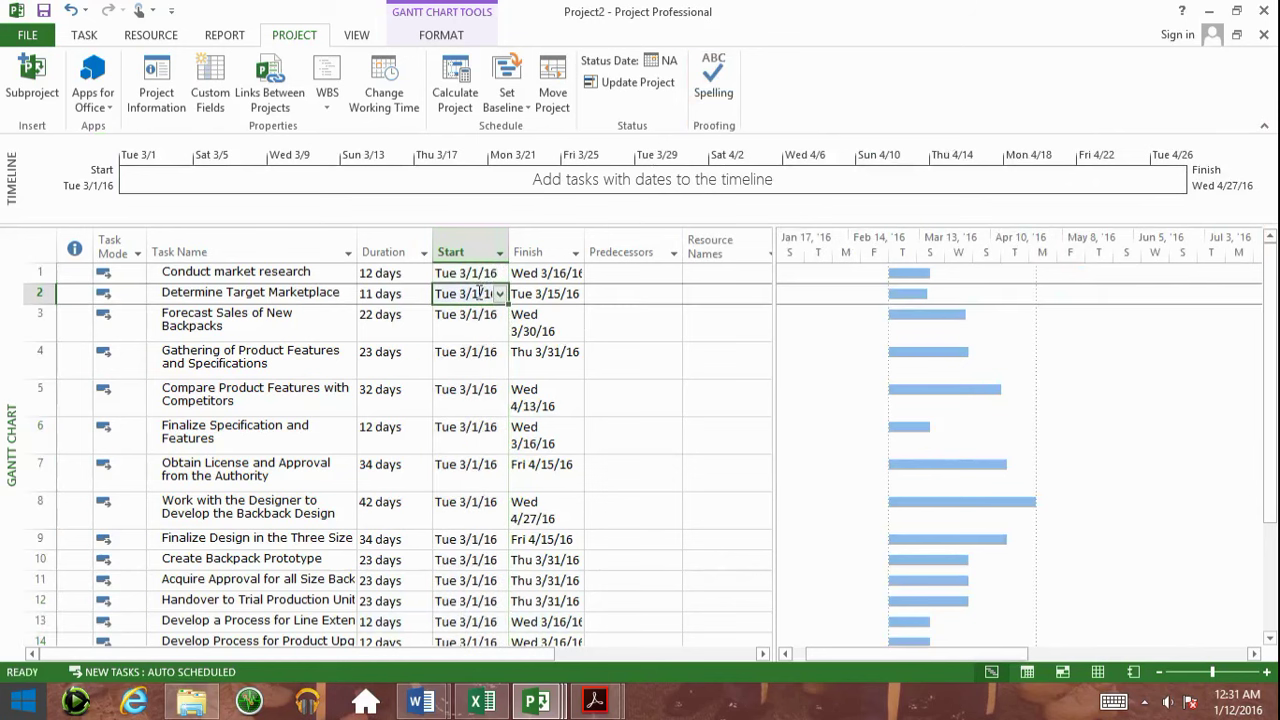
scroll(484, 275, down, 3)
scroll(484, 275, up, 3)
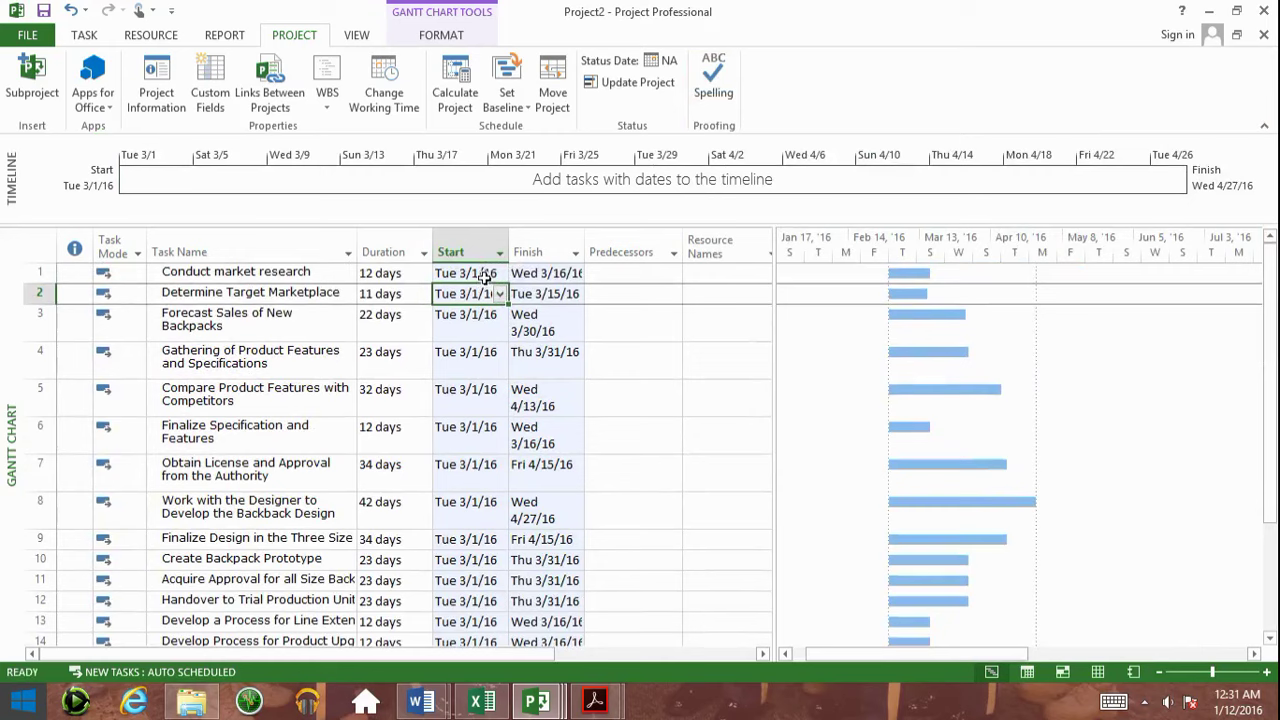
click(386, 295)
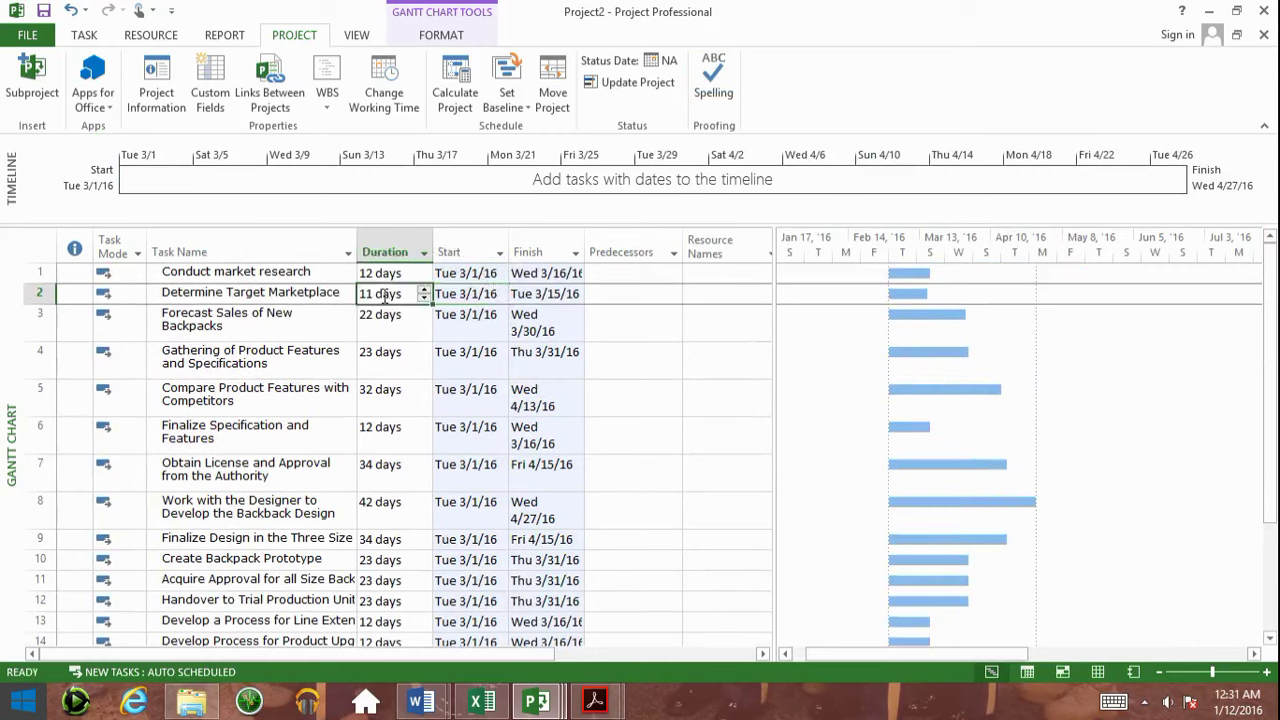
click(315, 293)
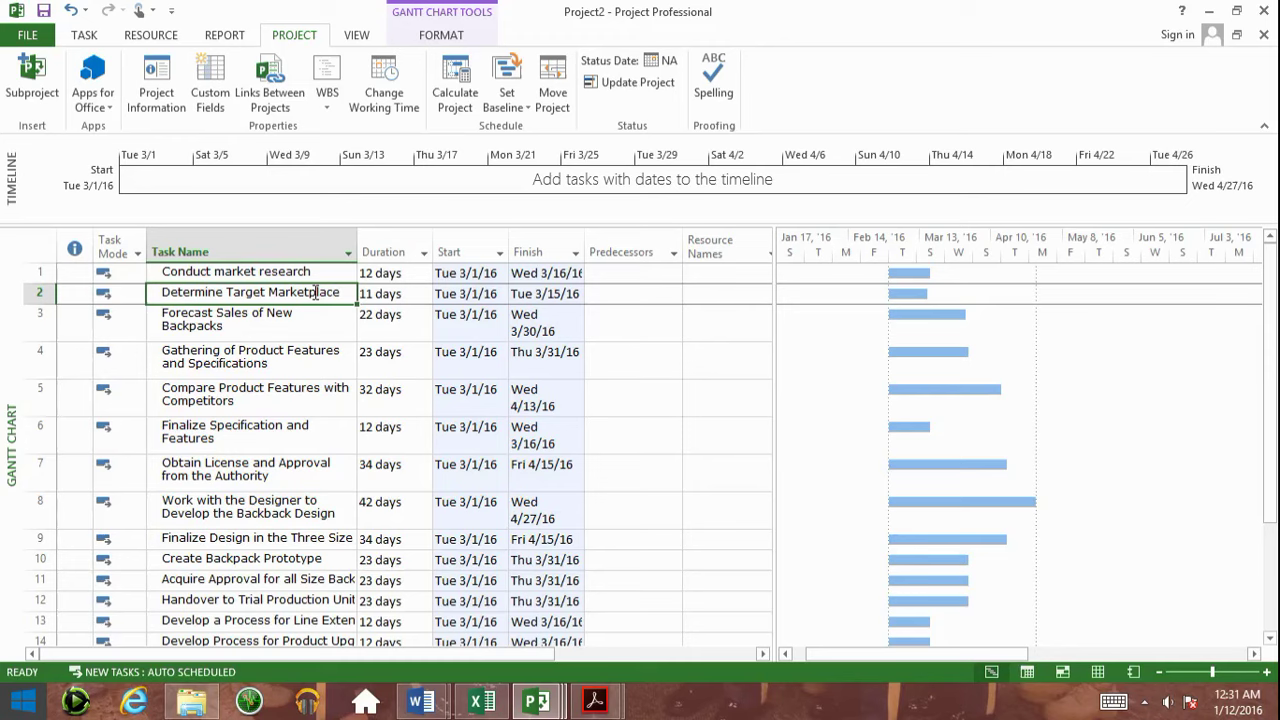
drag(299, 274, 255, 515)
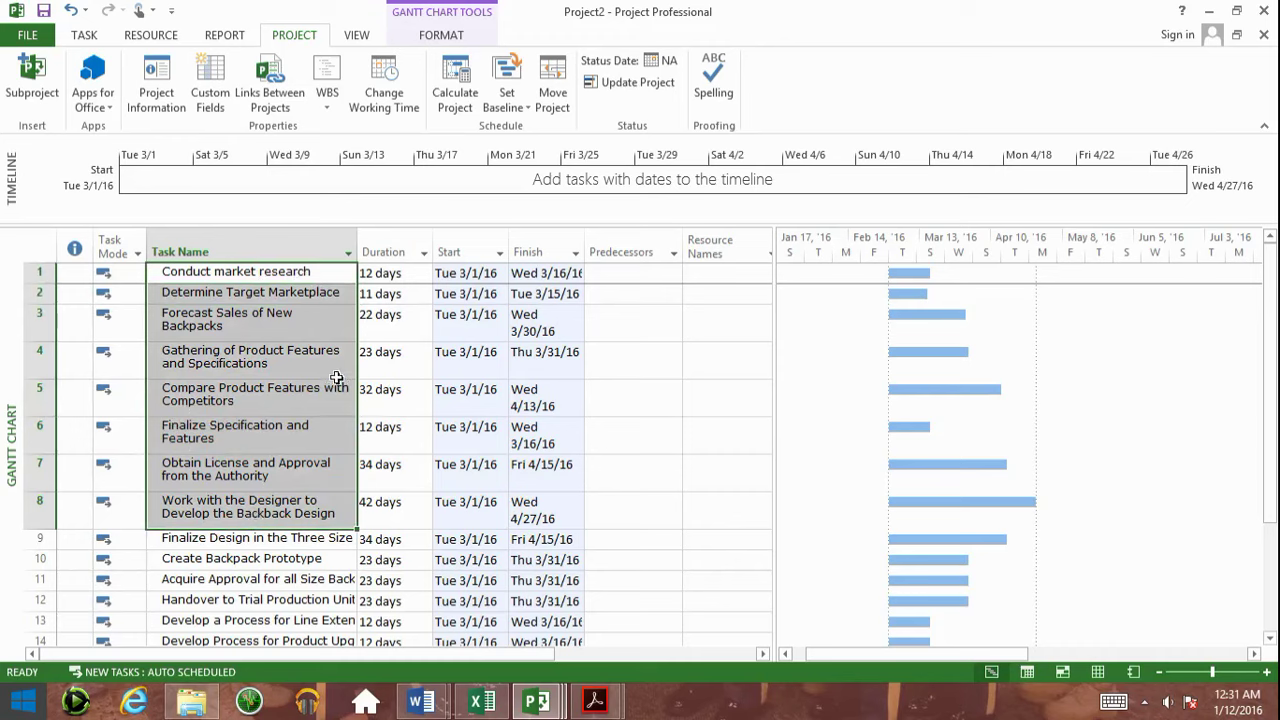
click(418, 288)
drag(320, 270, 285, 275)
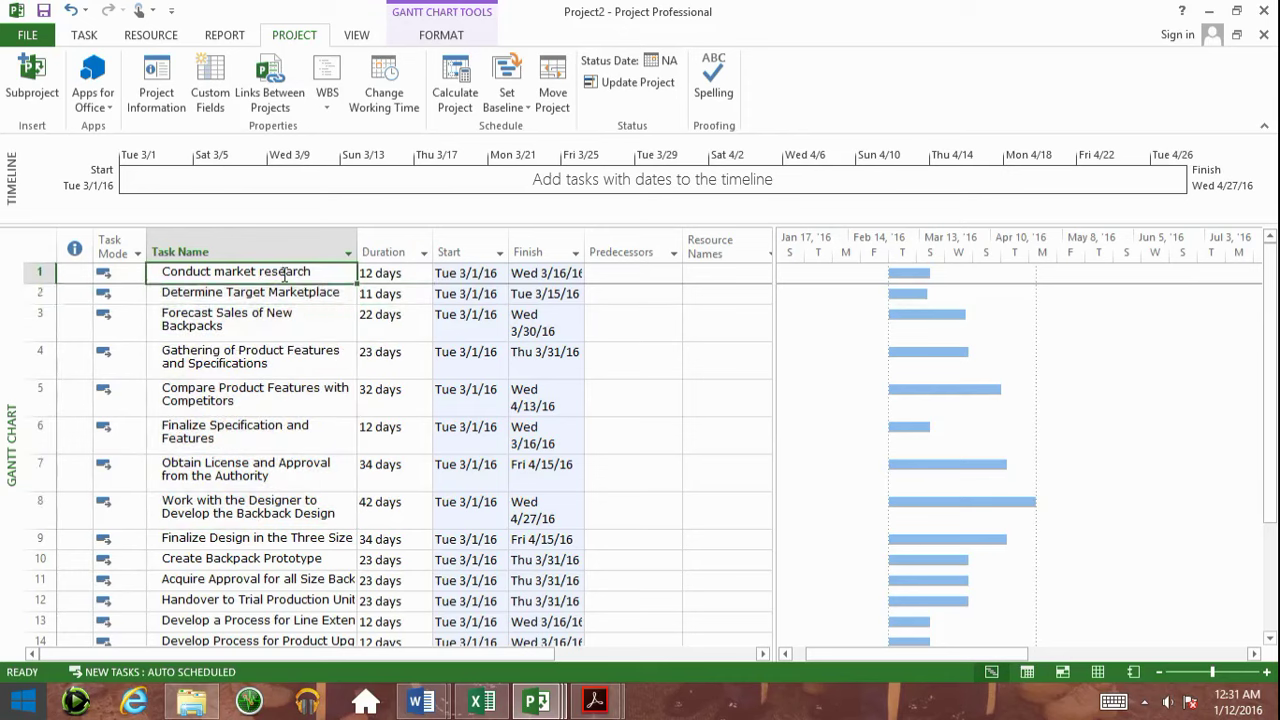
click(165, 323)
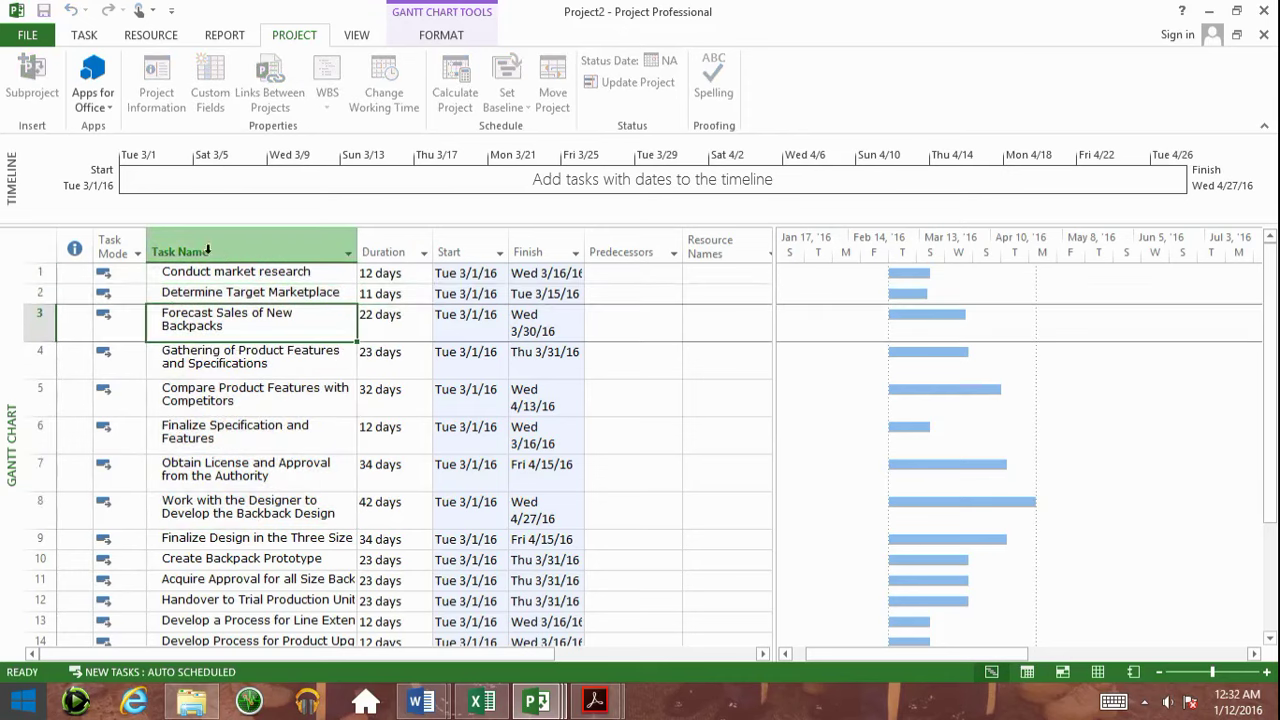
Link all 16 tasks, from Conduct market research through Lessons Learned, in a finish-to-start sequence.
drag(217, 271, 296, 416)
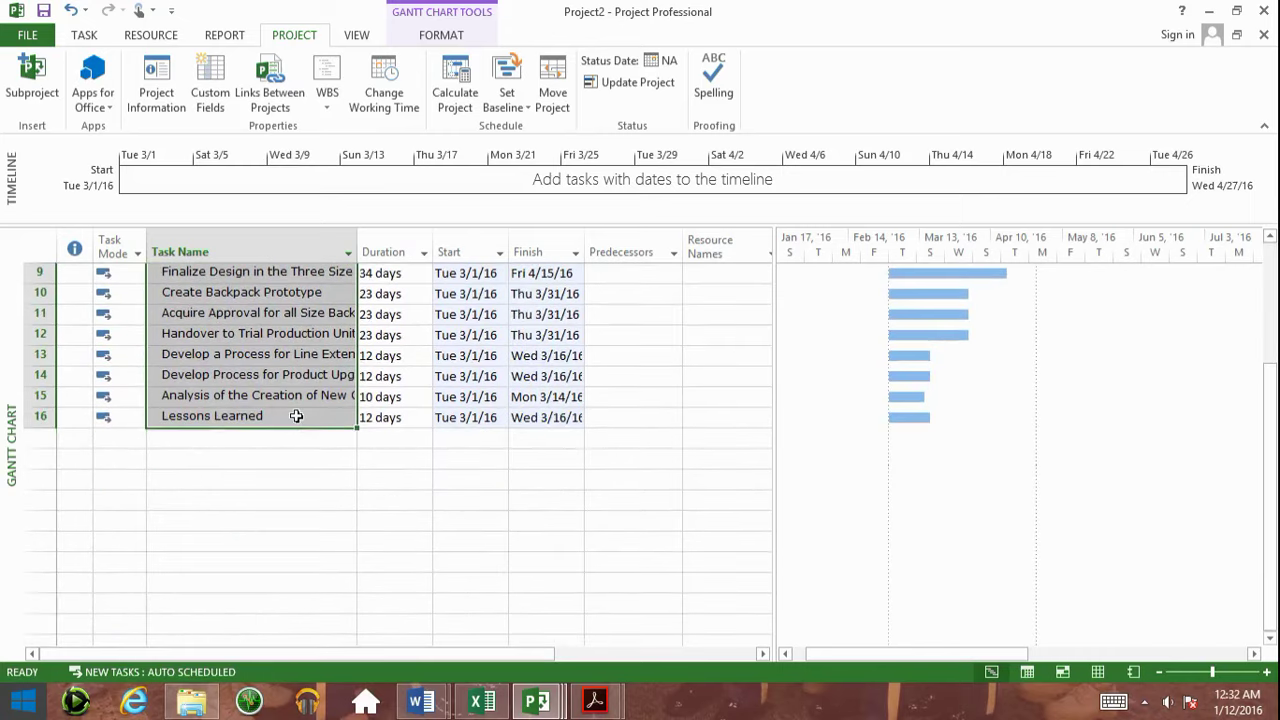
scroll(302, 417, up, 3)
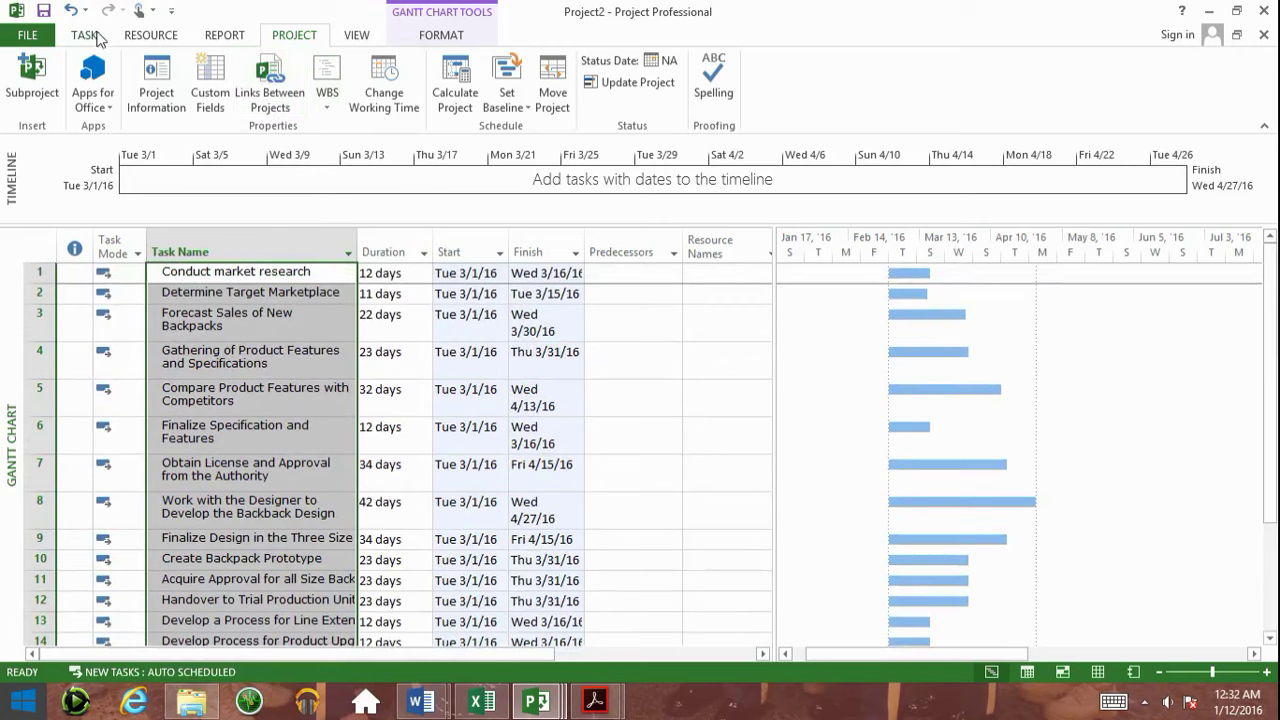
click(85, 35)
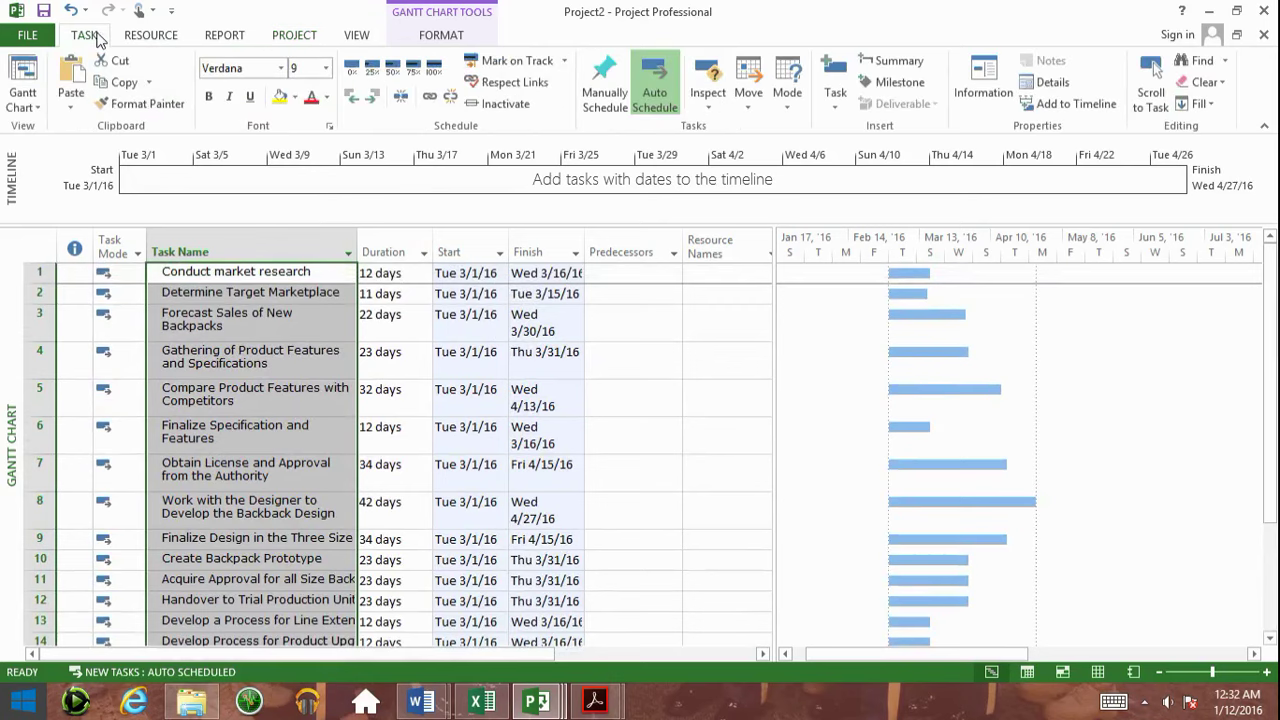
click(434, 98)
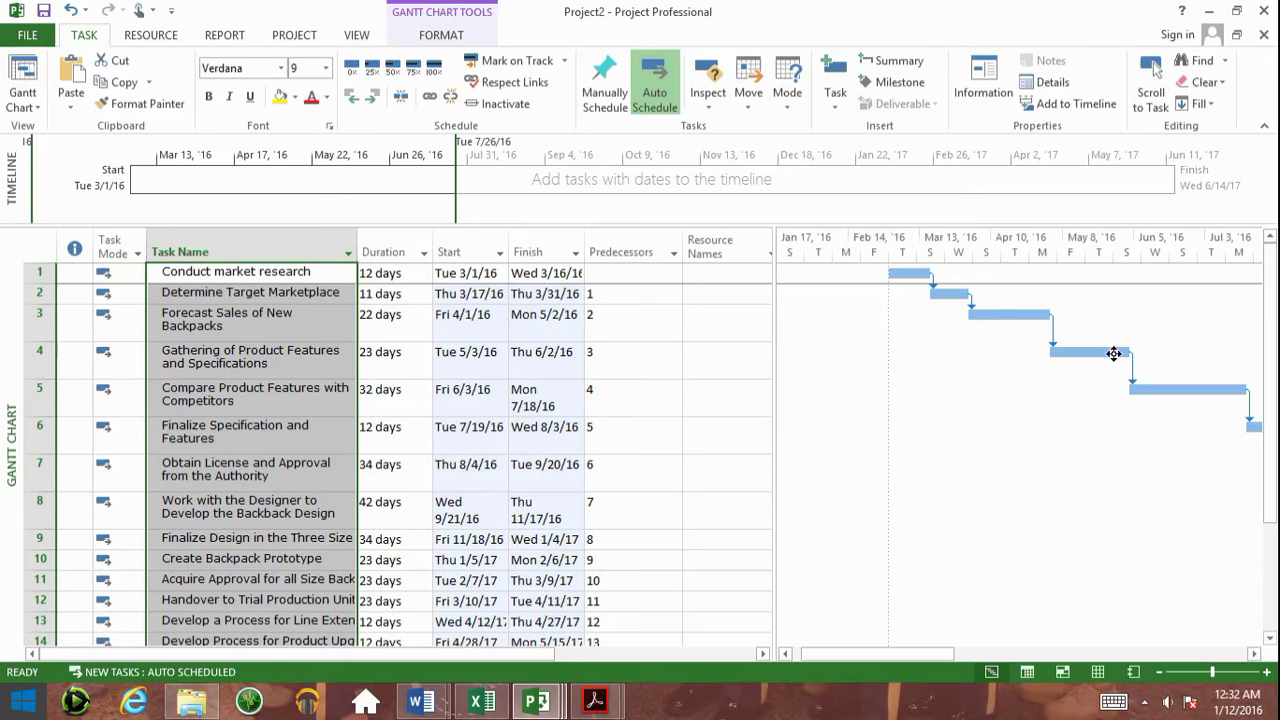
Remove the links between the selected tasks, and link them again in sequence.
click(1256, 656)
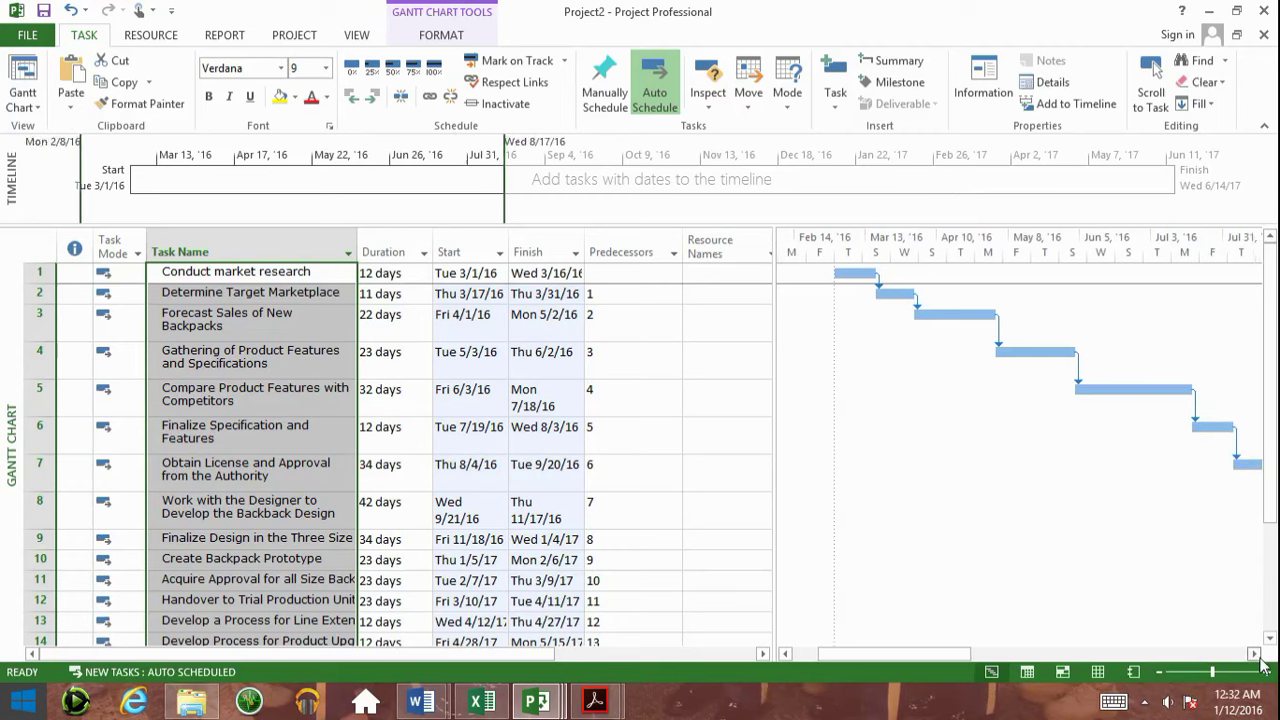
key(ctrl+shift+F2)
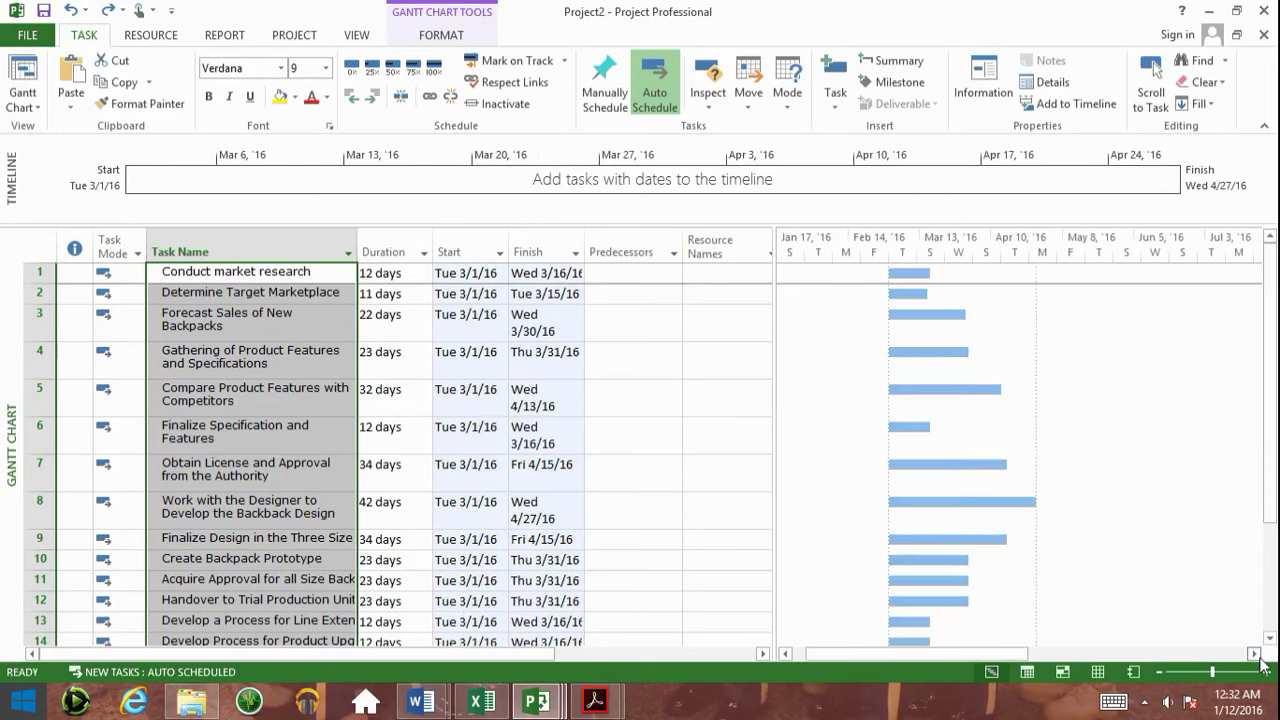
key(ctrl+F2)
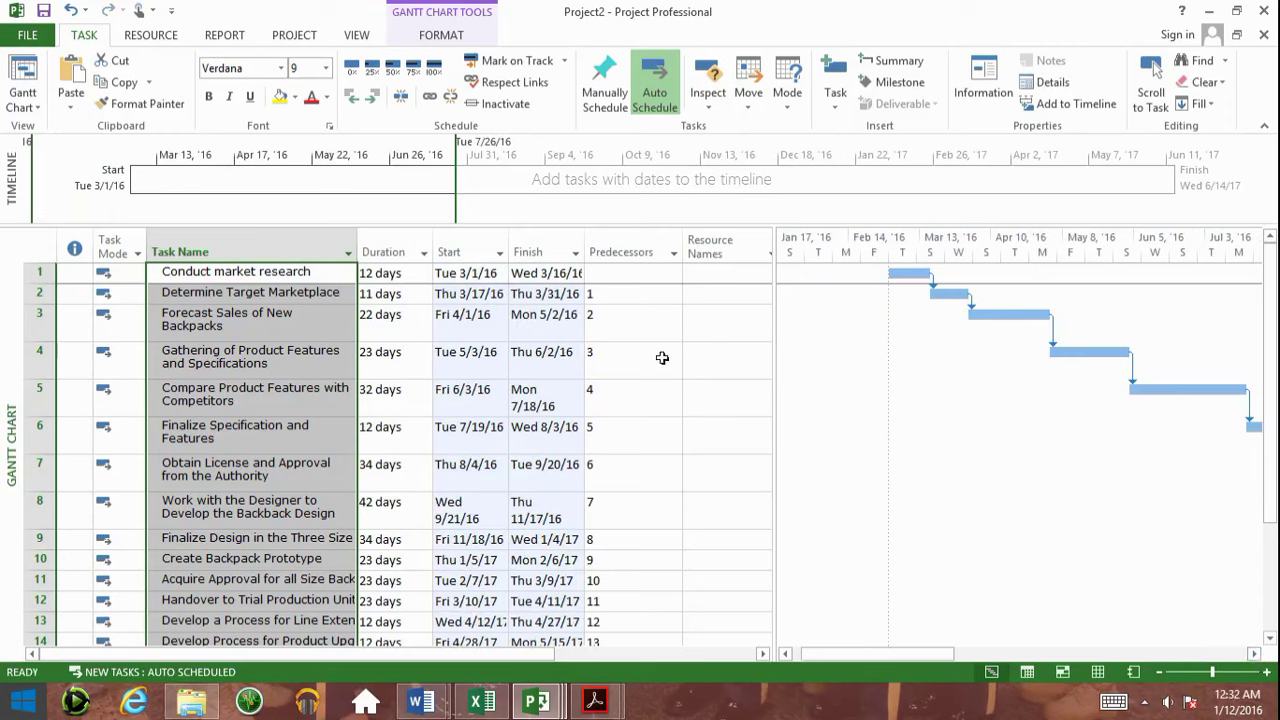
Examine the predecessors of Determine Target Marketplace and Forecast Sales of New Backpacks and the linked bars along the Gantt chart.
click(627, 251)
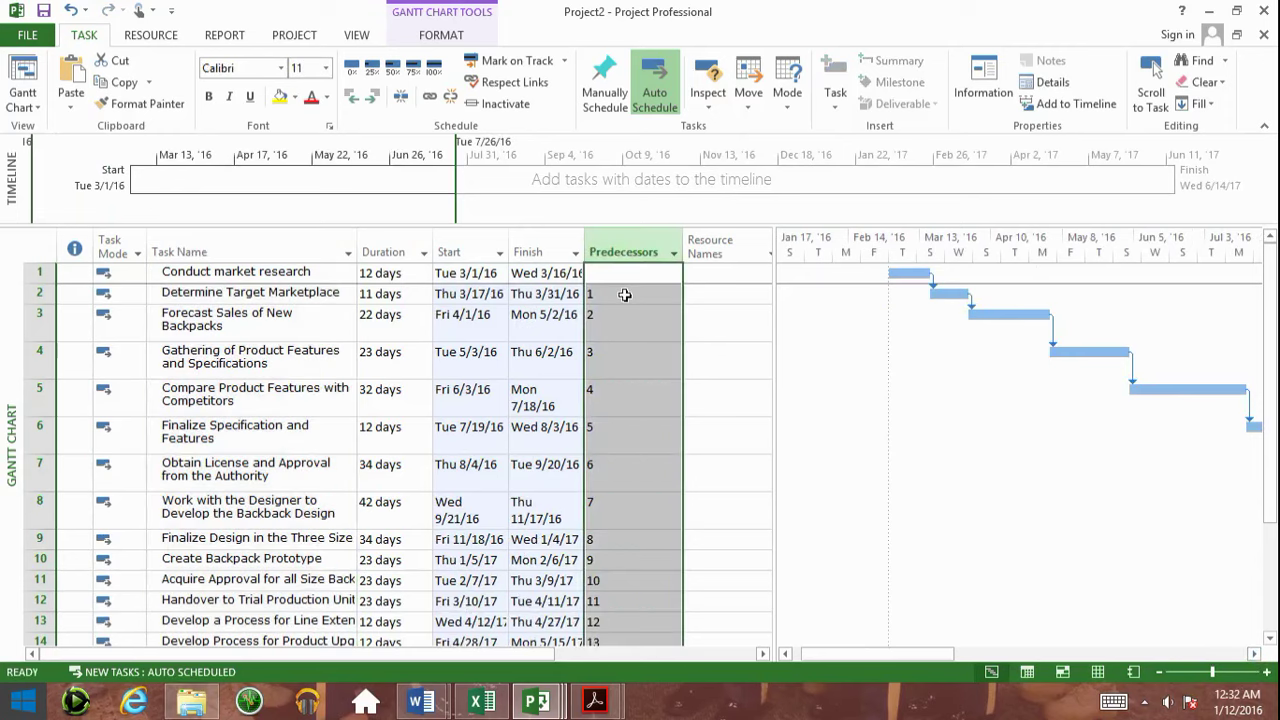
click(626, 294)
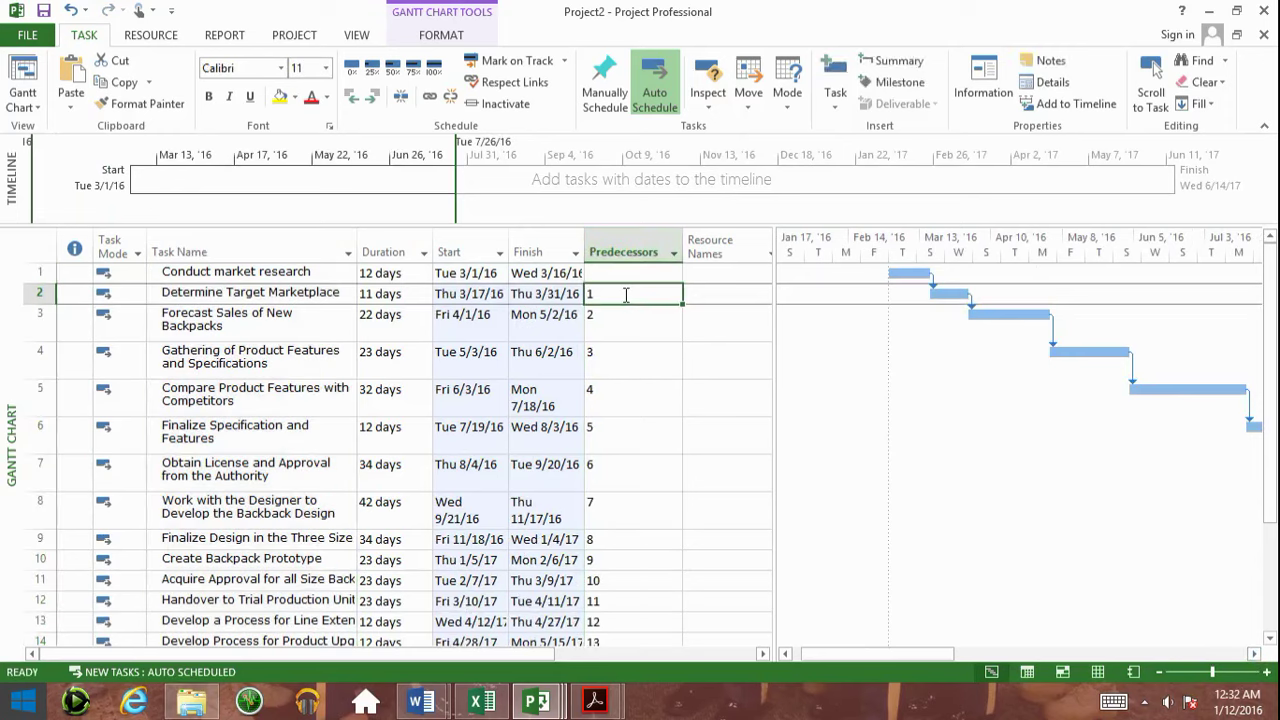
click(621, 325)
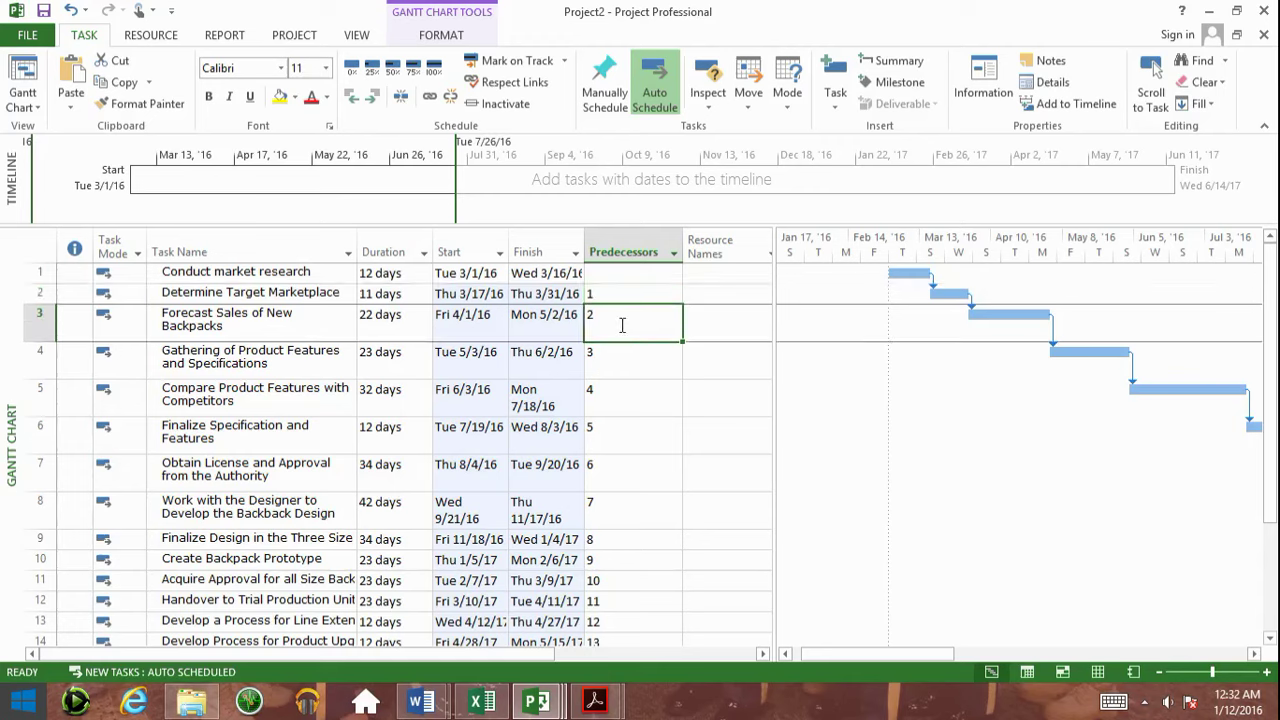
click(620, 292)
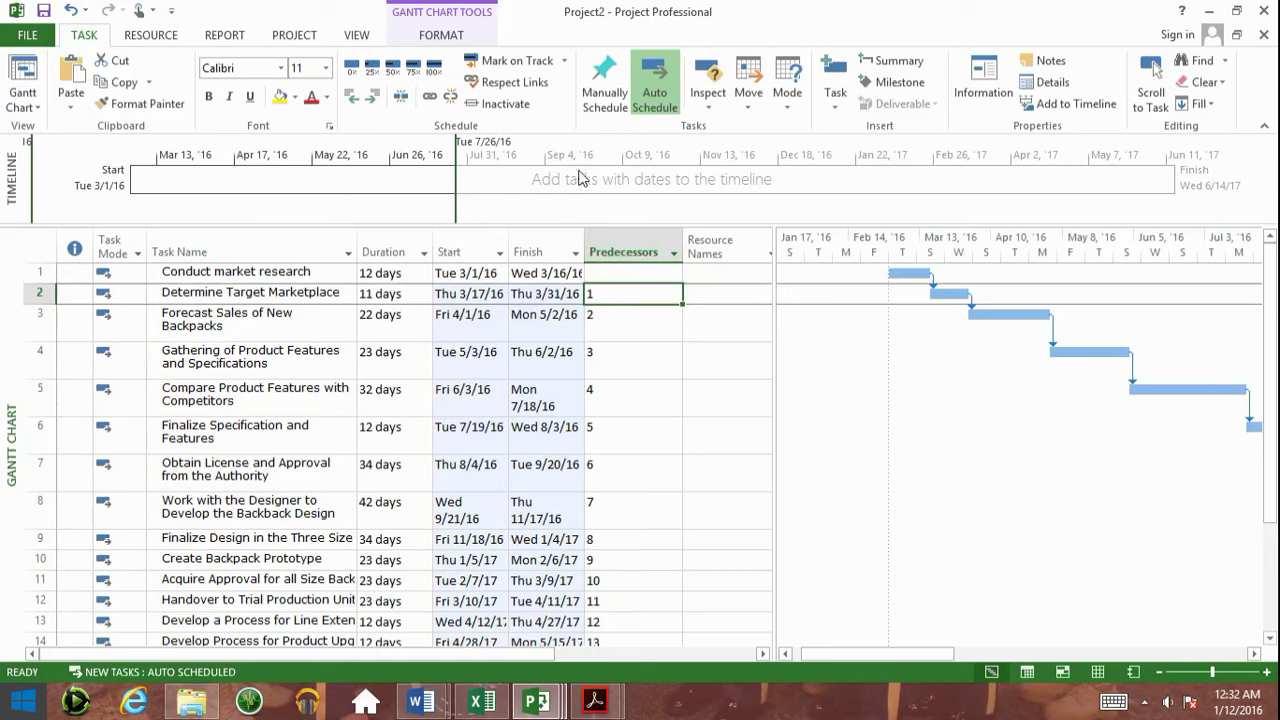
click(612, 320)
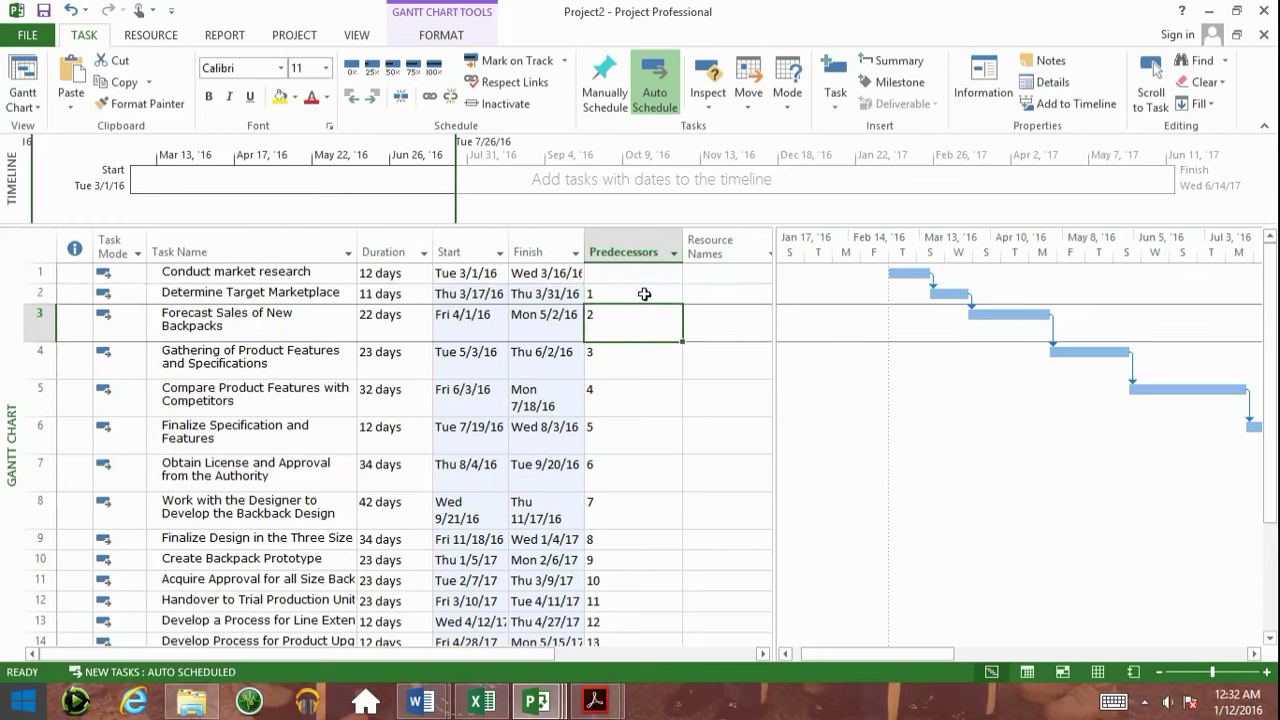
click(1256, 654)
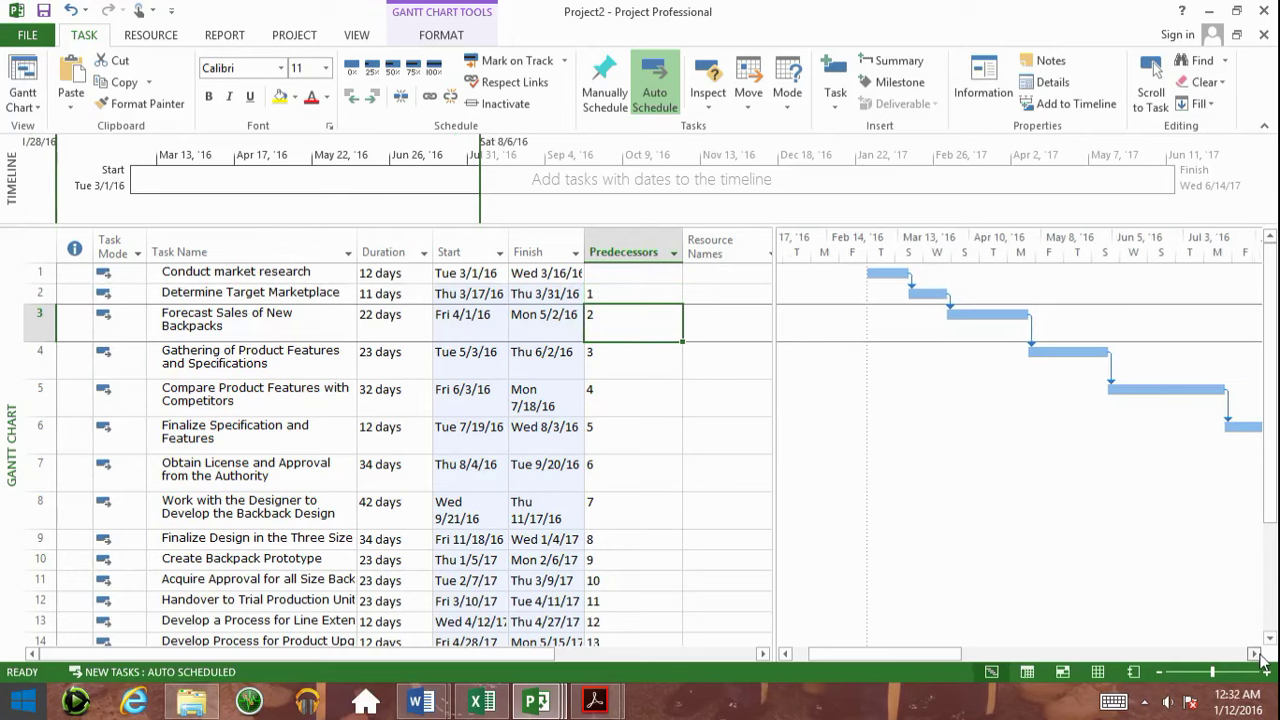
click(1257, 655)
click(1257, 655)
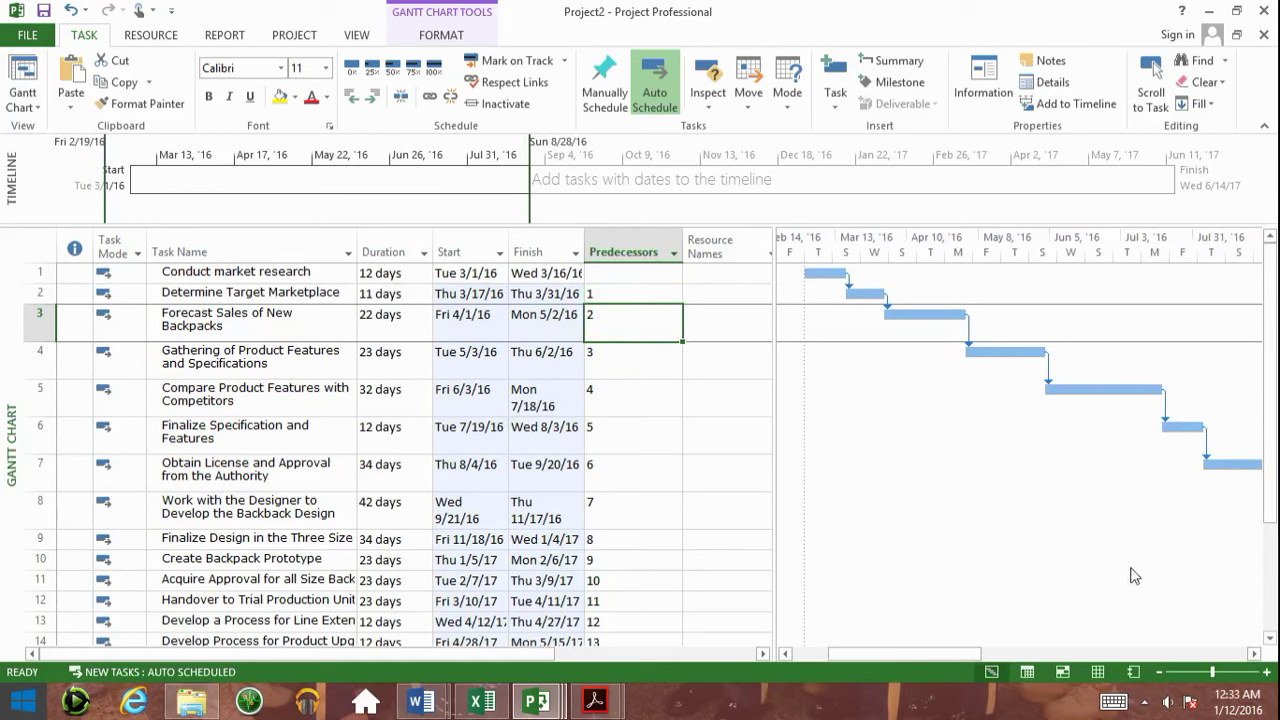
click(1267, 672)
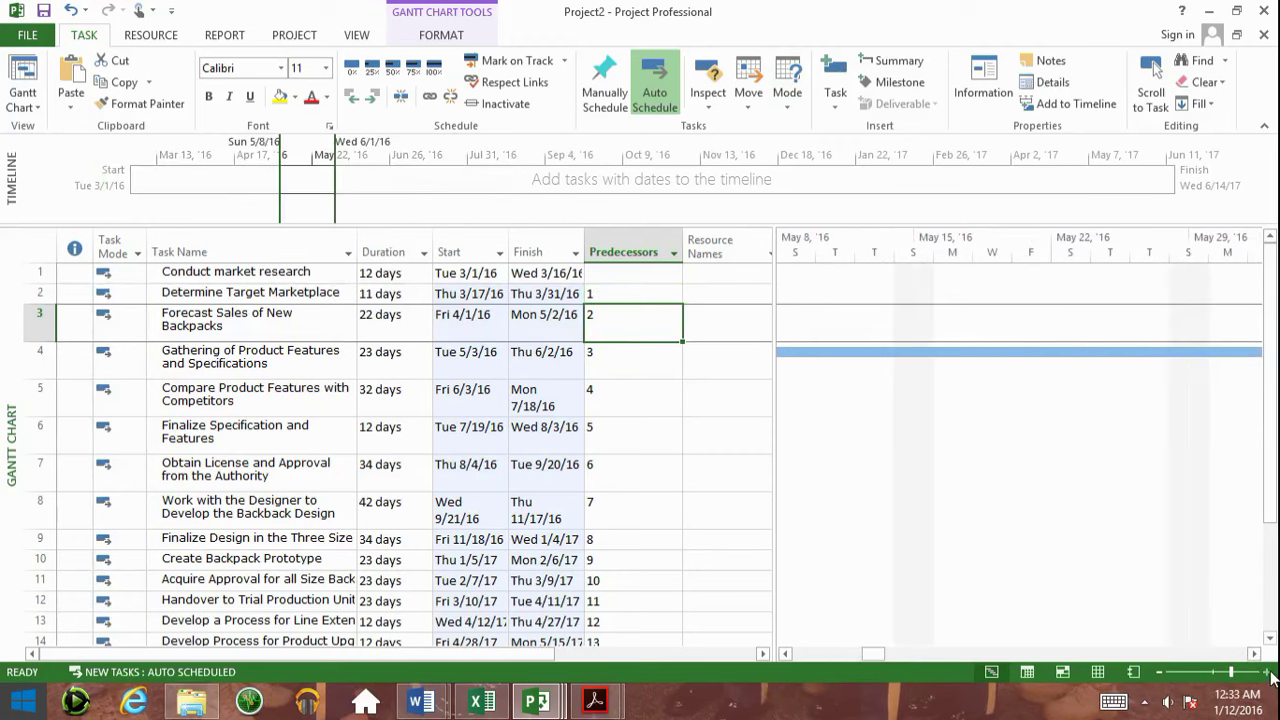
click(1163, 673)
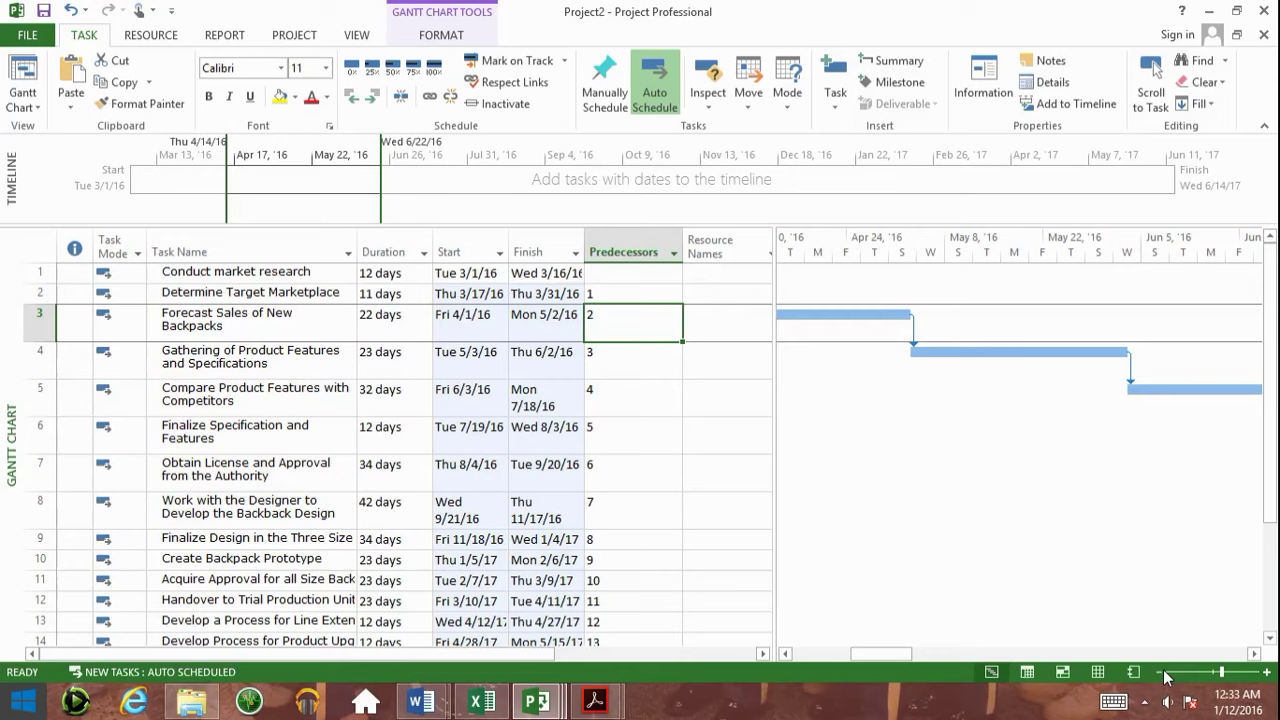
click(1163, 673)
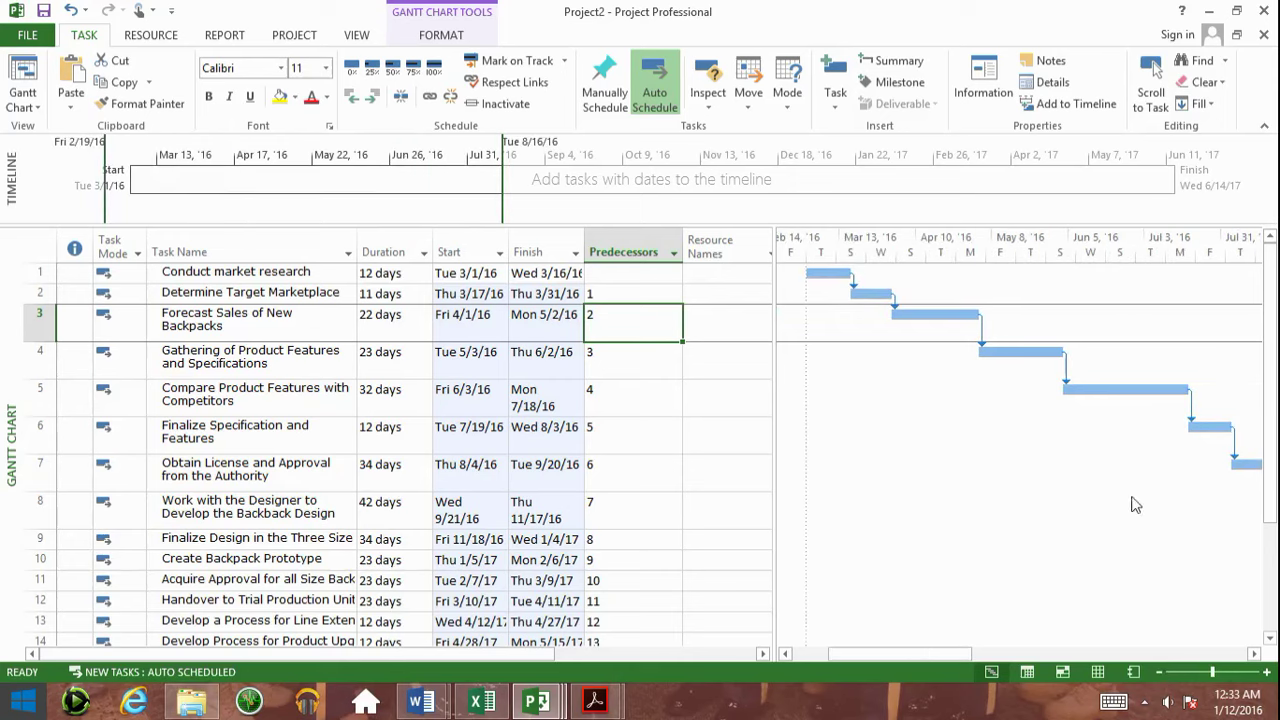
Make Forecast Sales of New Backpacks start together with Determine Target Marketplace by setting its predecessor to 2SS.
click(1267, 672)
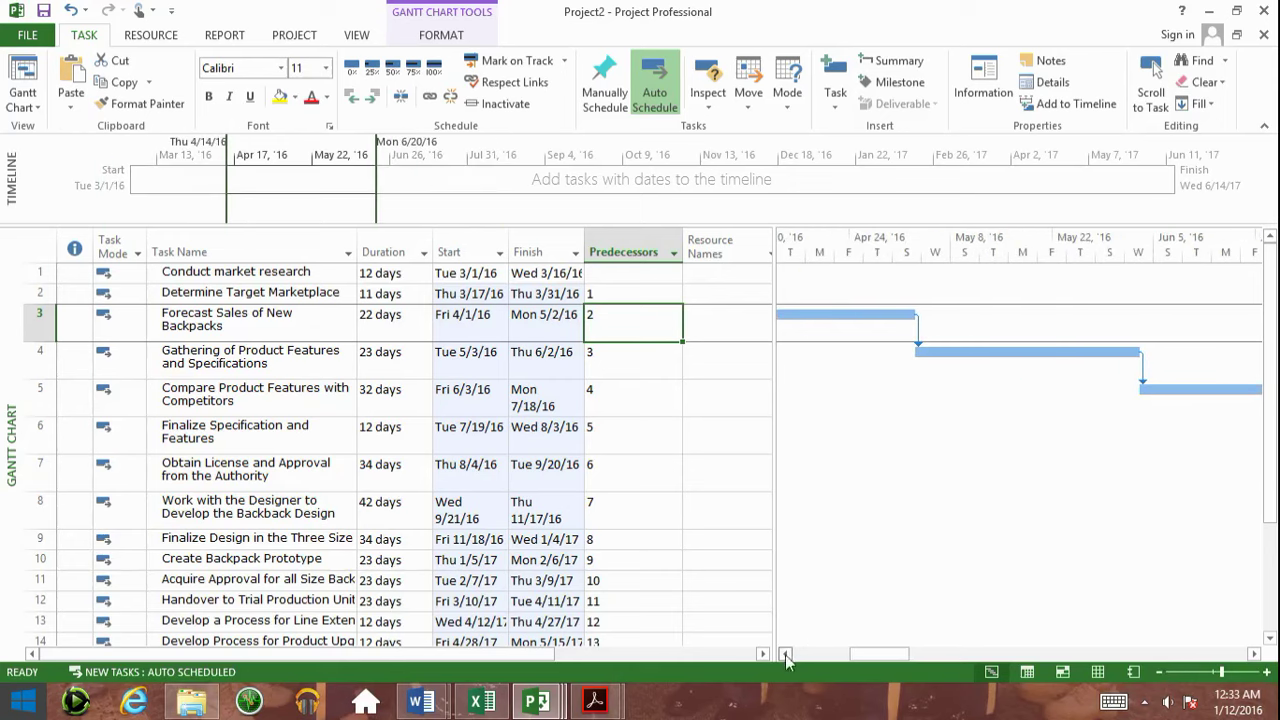
drag(787, 654, 790, 649)
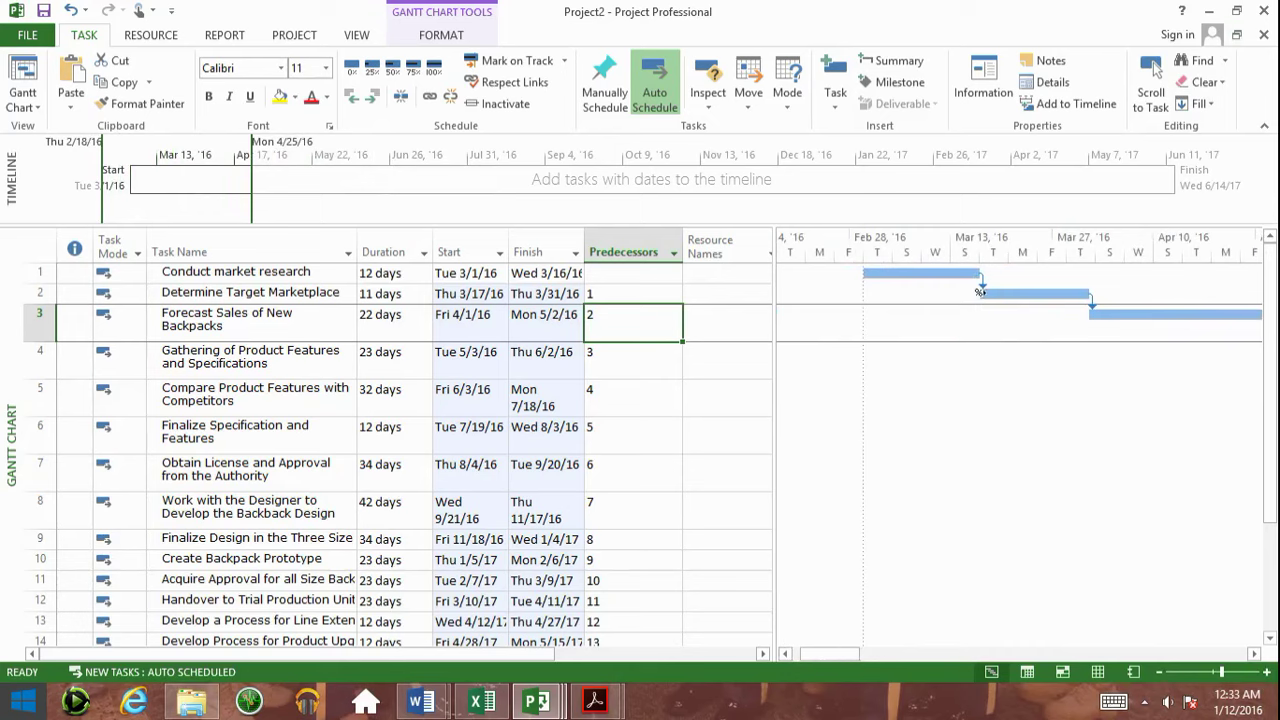
drag(1090, 294, 1089, 309)
double_click(631, 316)
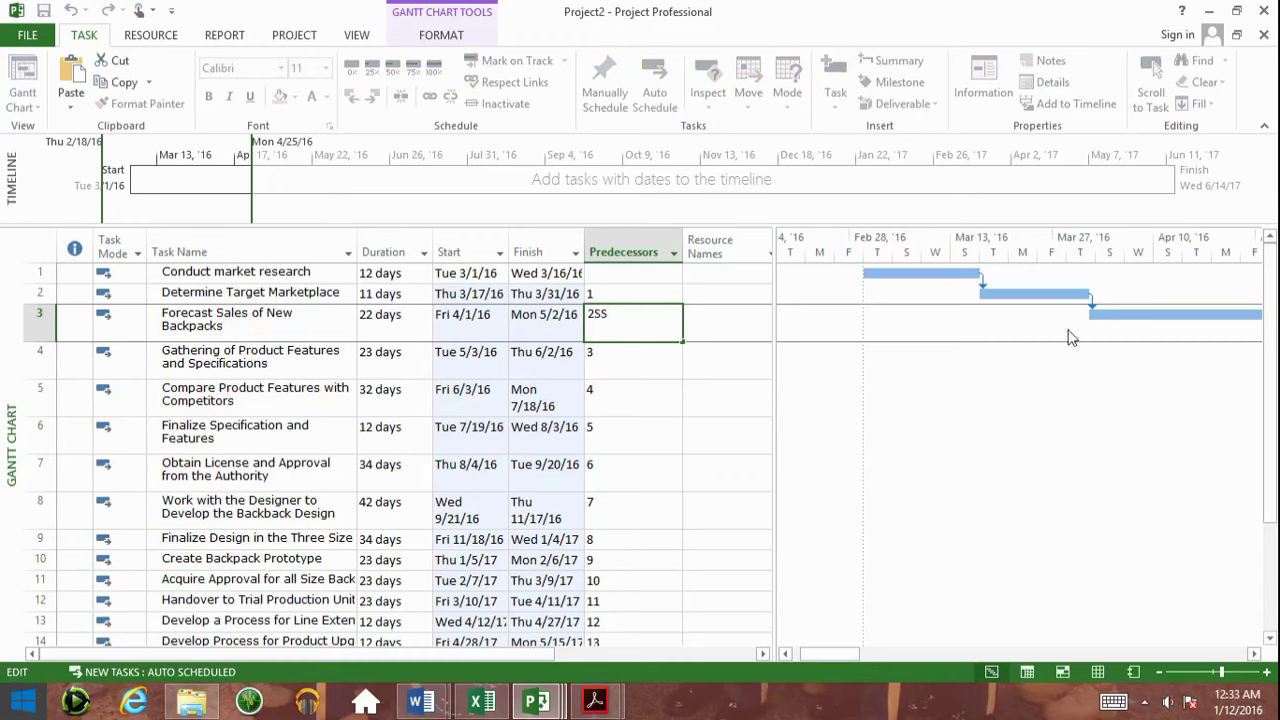
key(Return)
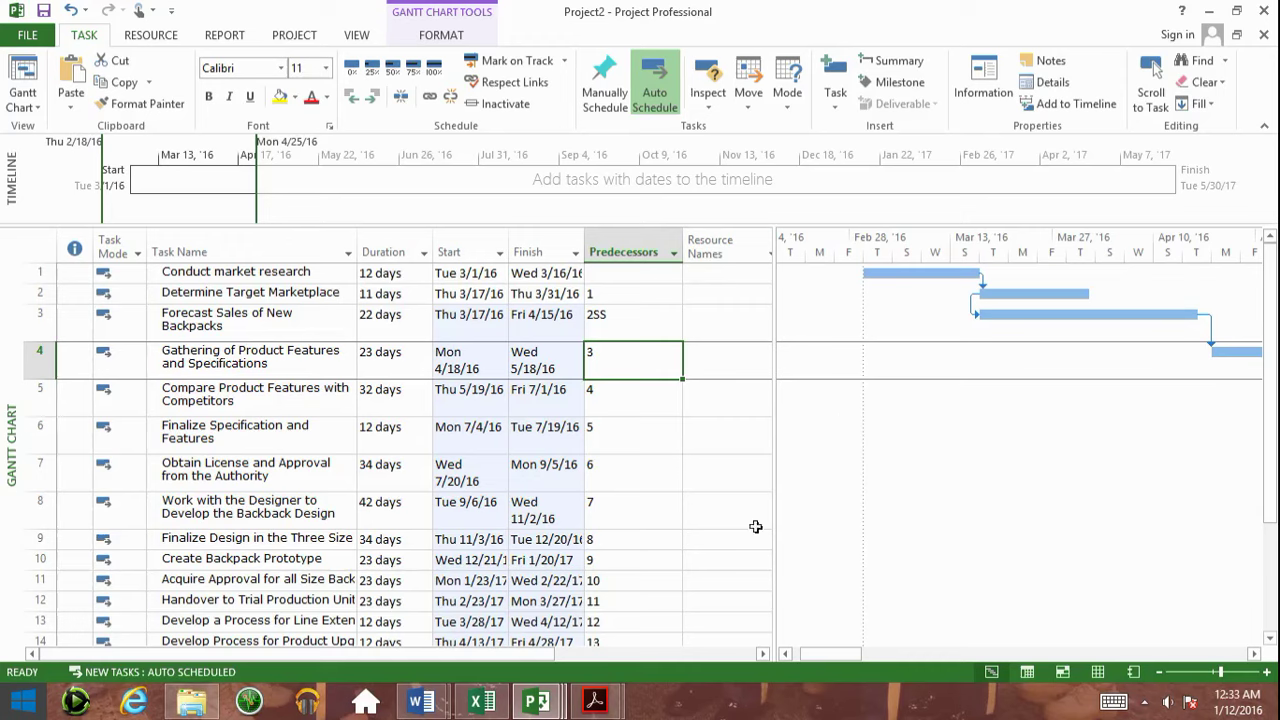
Give Compare Product Features with Competitors a finish-to-finish link to the preceding task by setting its predecessor to 4FF.
click(1254, 653)
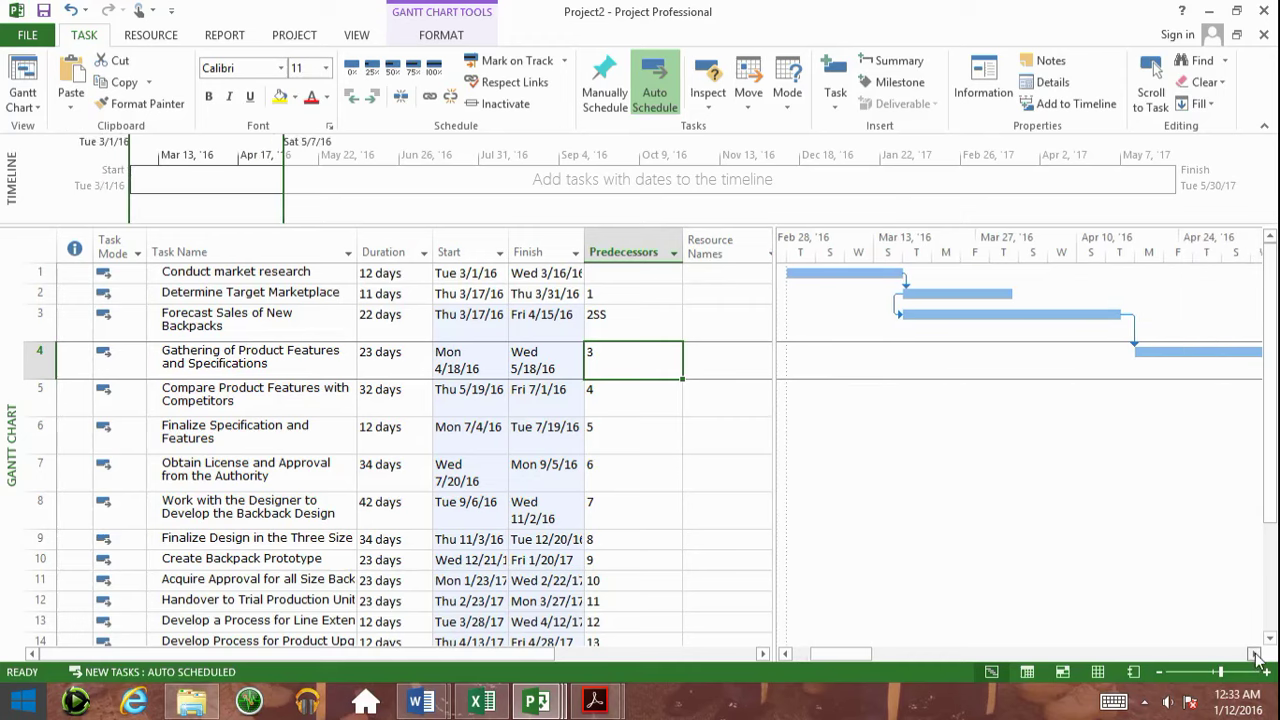
click(1254, 653)
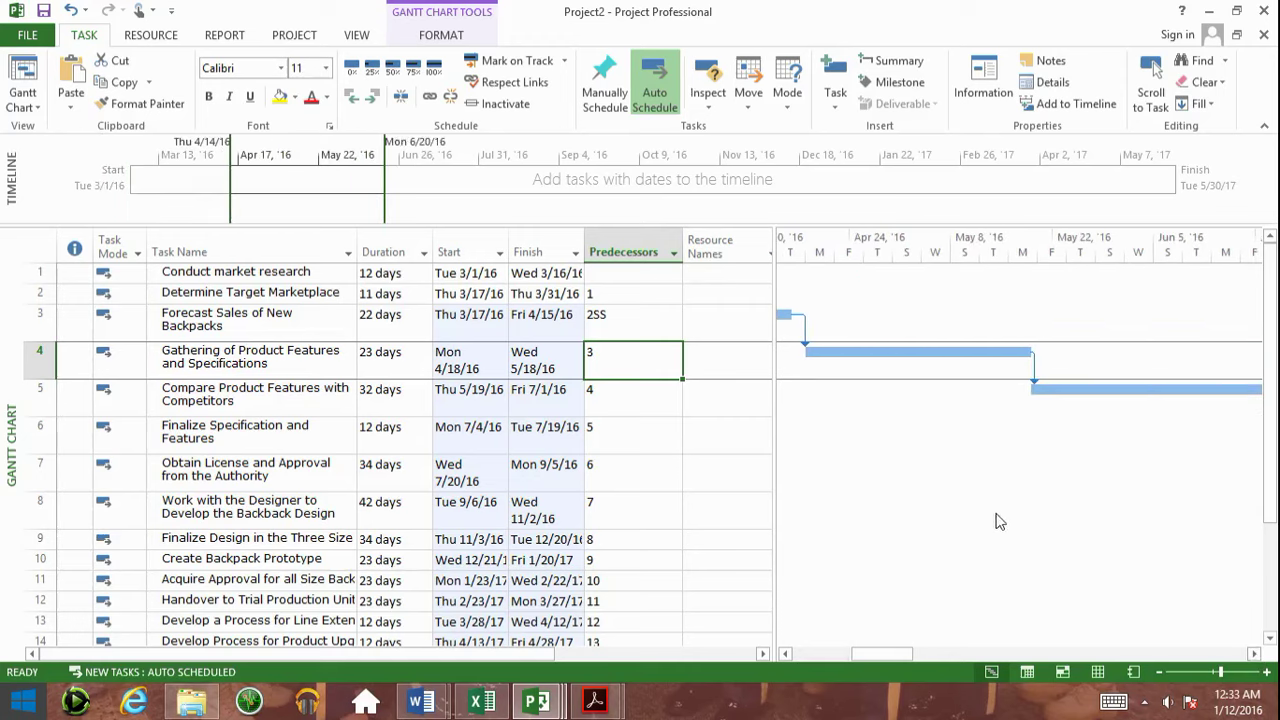
click(638, 397)
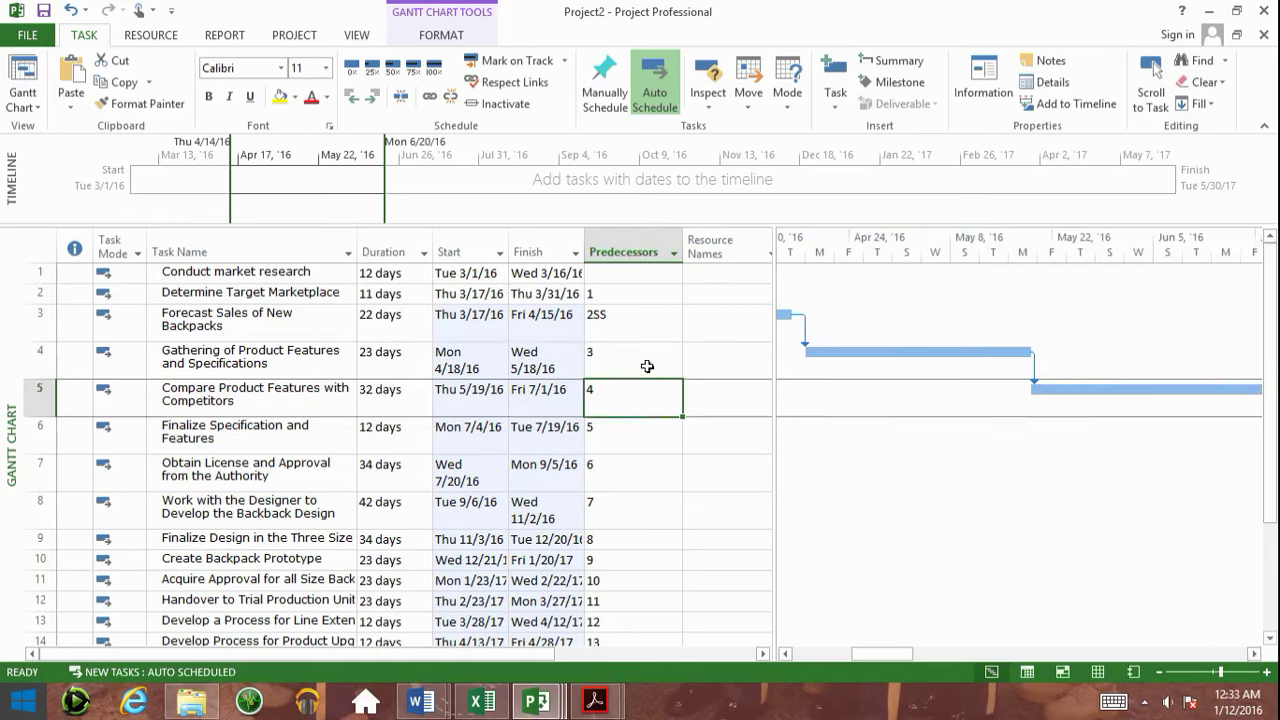
click(649, 358)
click(630, 399)
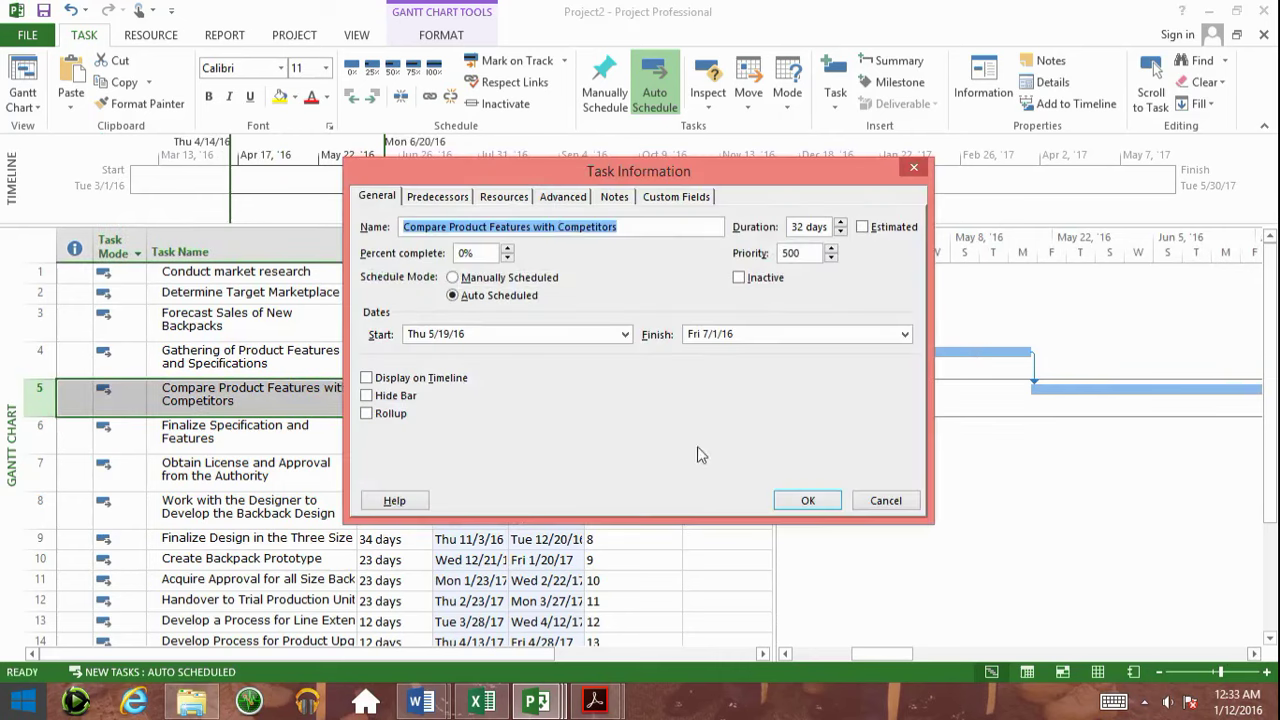
click(876, 505)
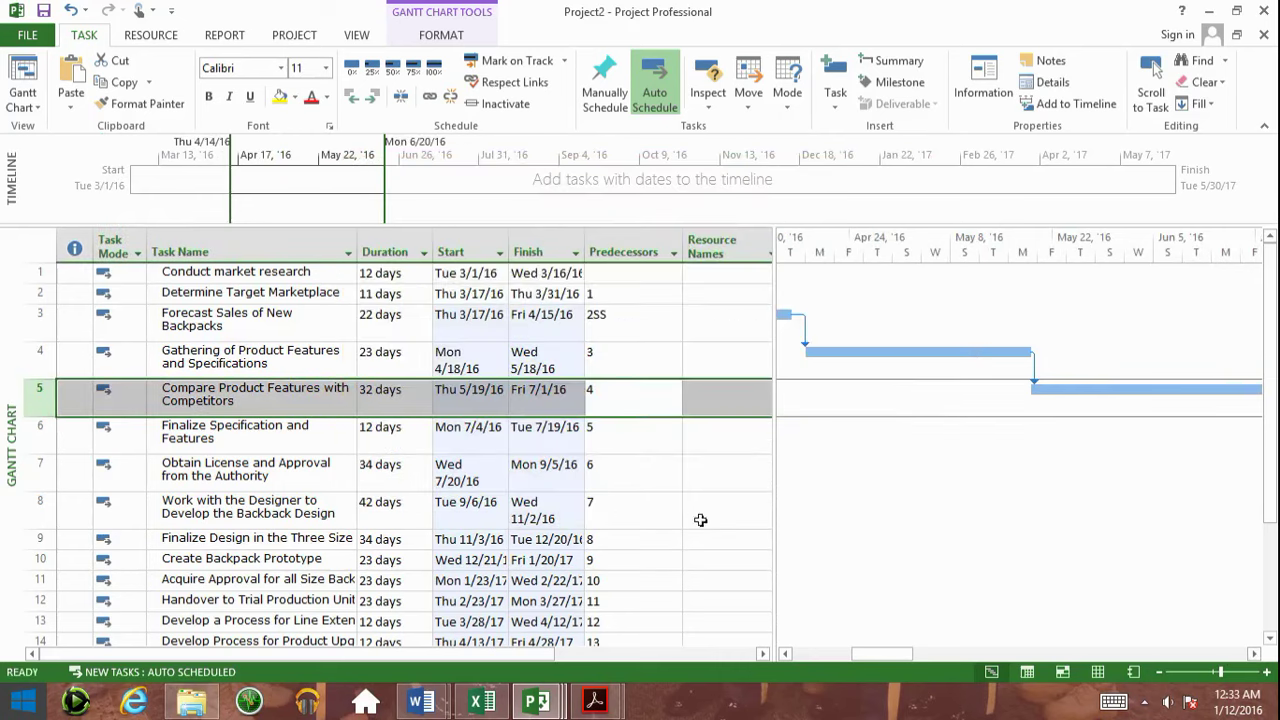
click(655, 444)
click(650, 393)
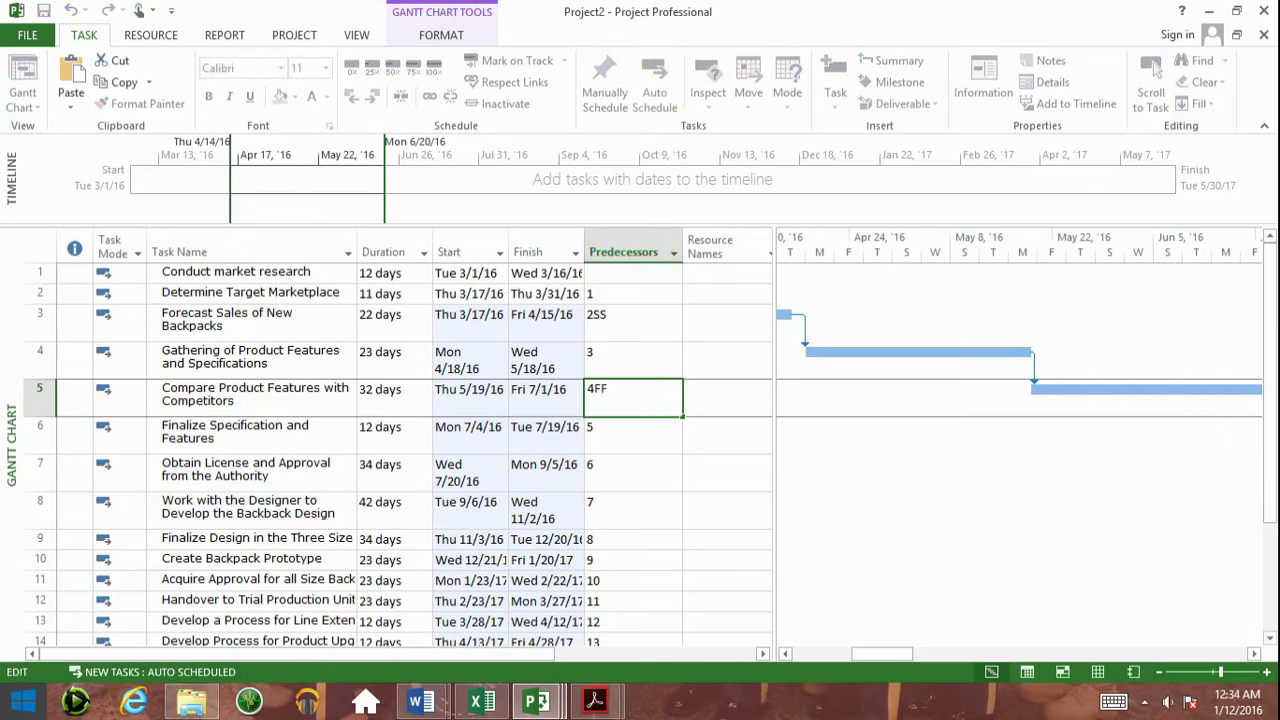
key(Return)
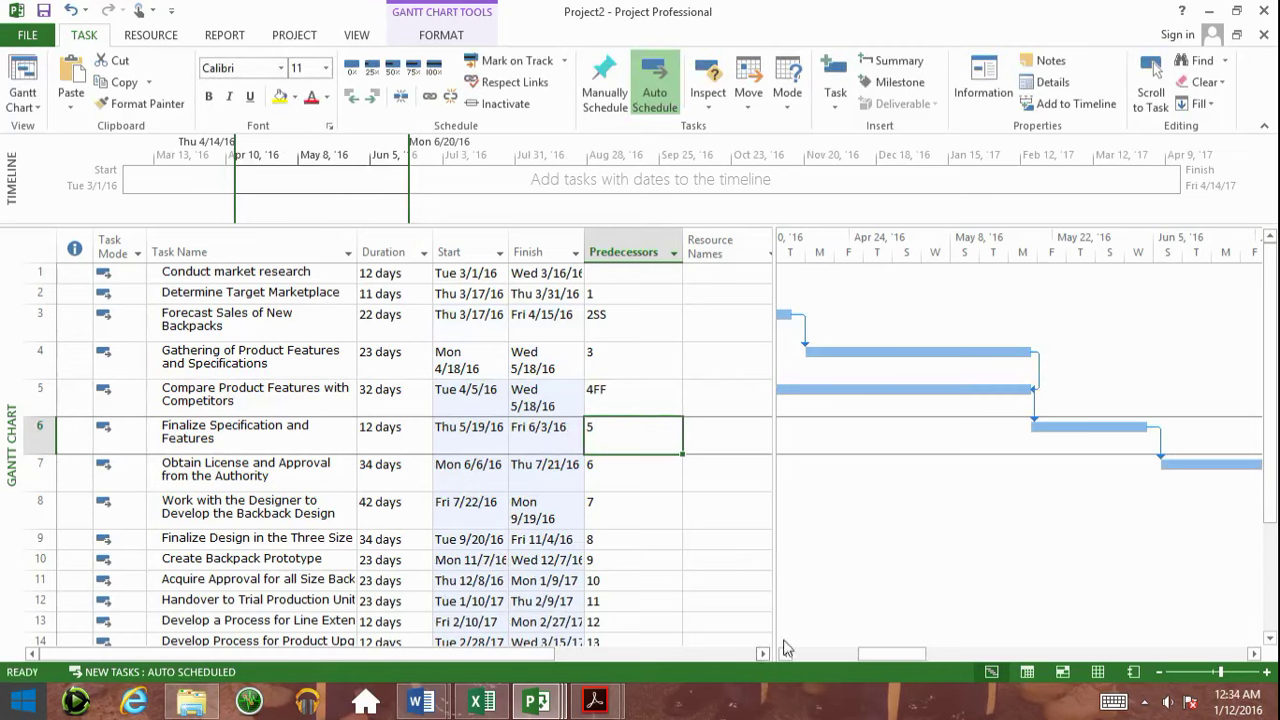
Examine the Gantt chart links and bars from the finish-to-finish tasks through to the end of the full schedule.
drag(787, 656, 785, 655)
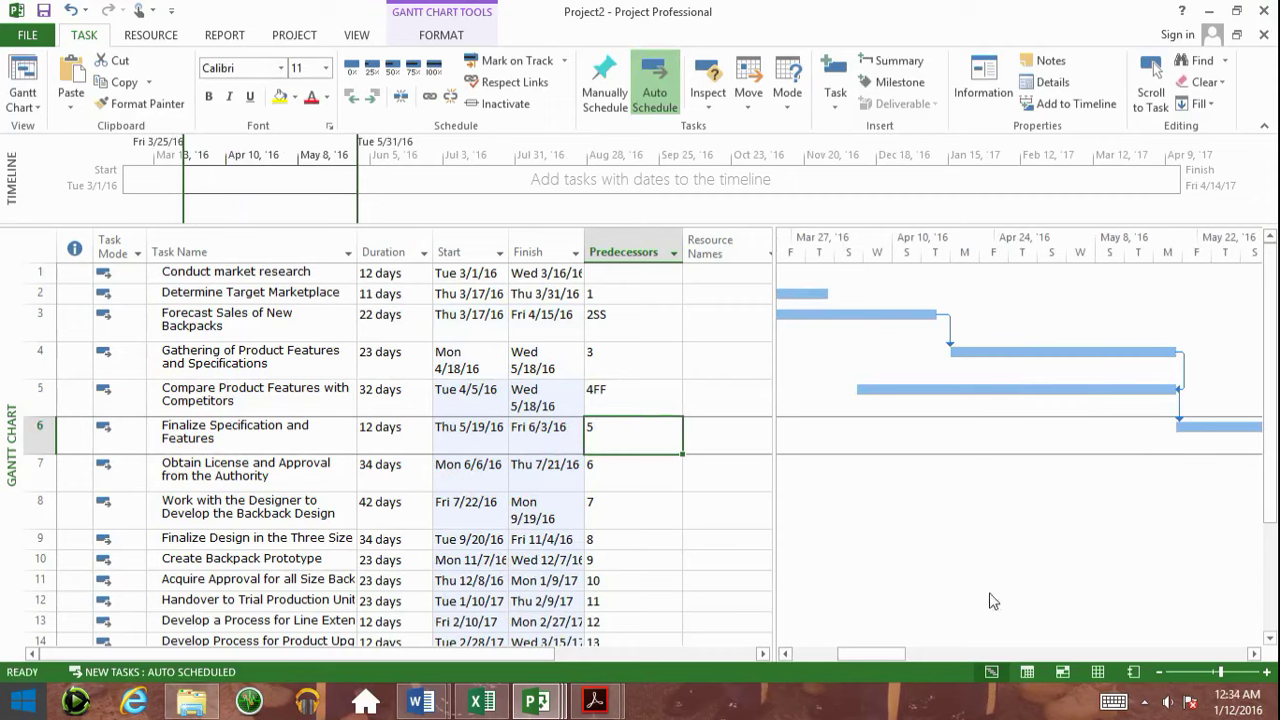
click(1159, 673)
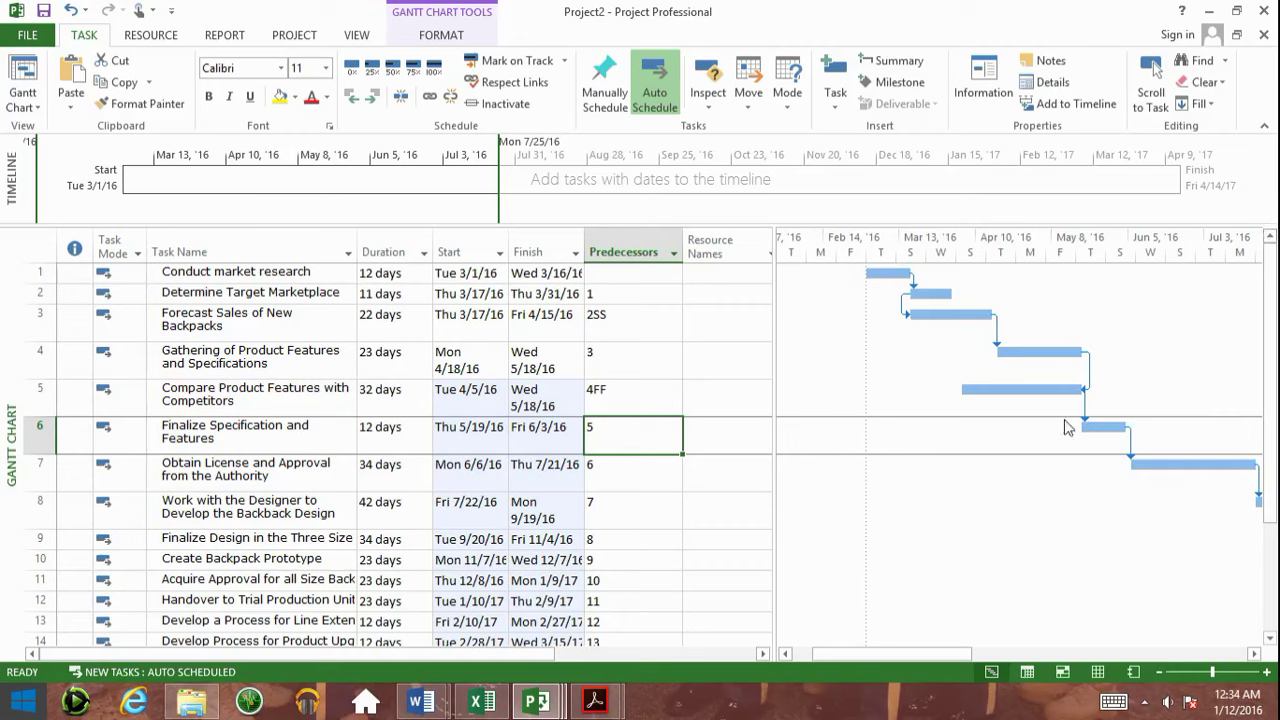
click(1254, 654)
click(1254, 655)
click(1254, 655)
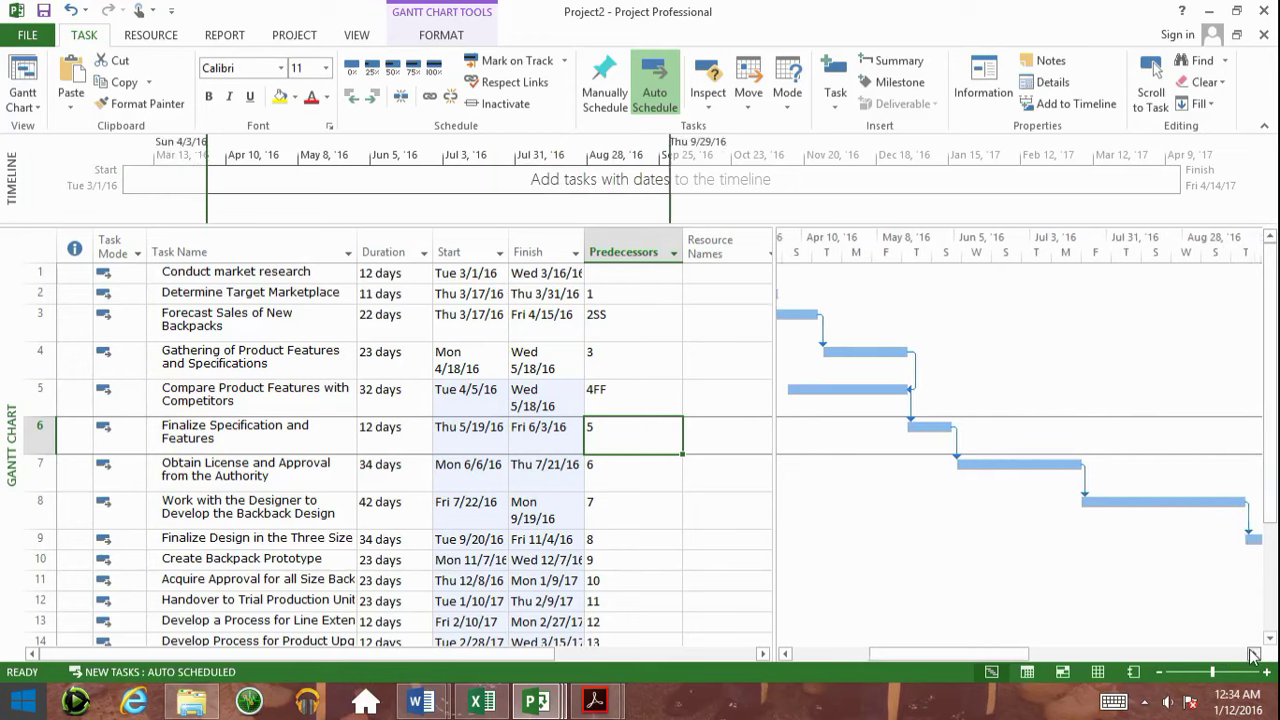
click(1254, 655)
click(1254, 655)
click(1254, 655)
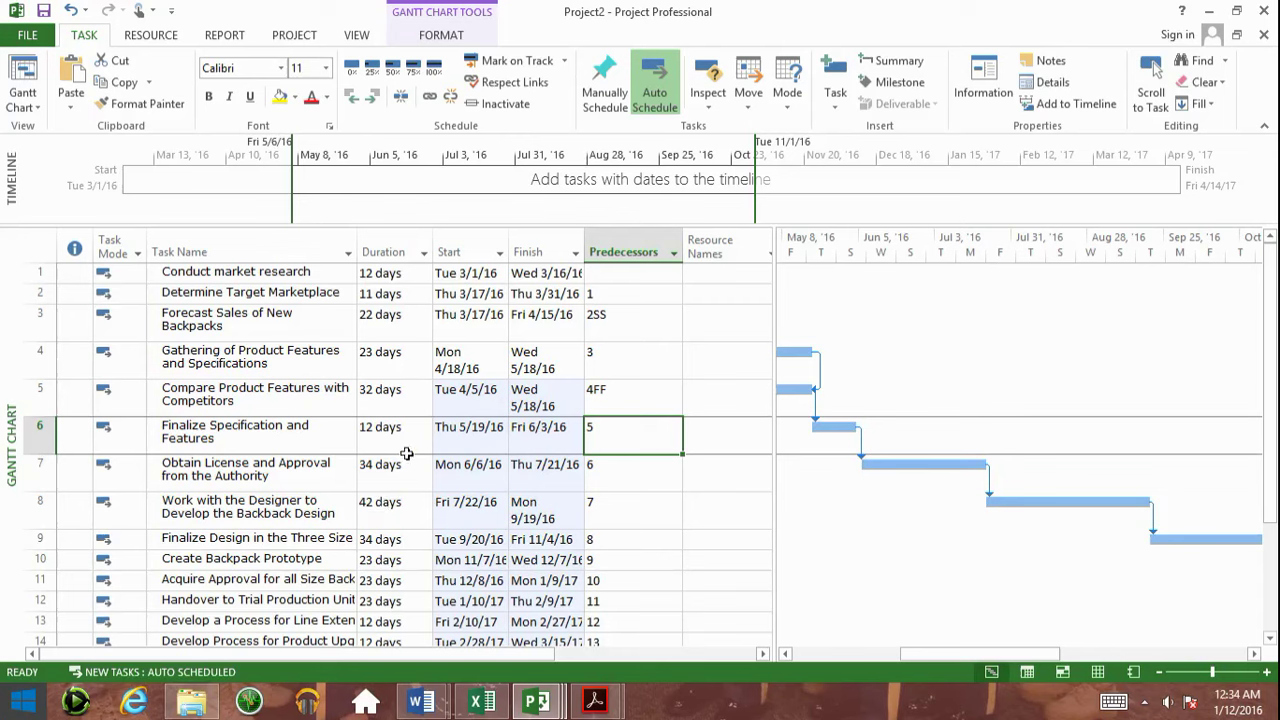
scroll(519, 373, down, 3)
scroll(519, 373, up, 3)
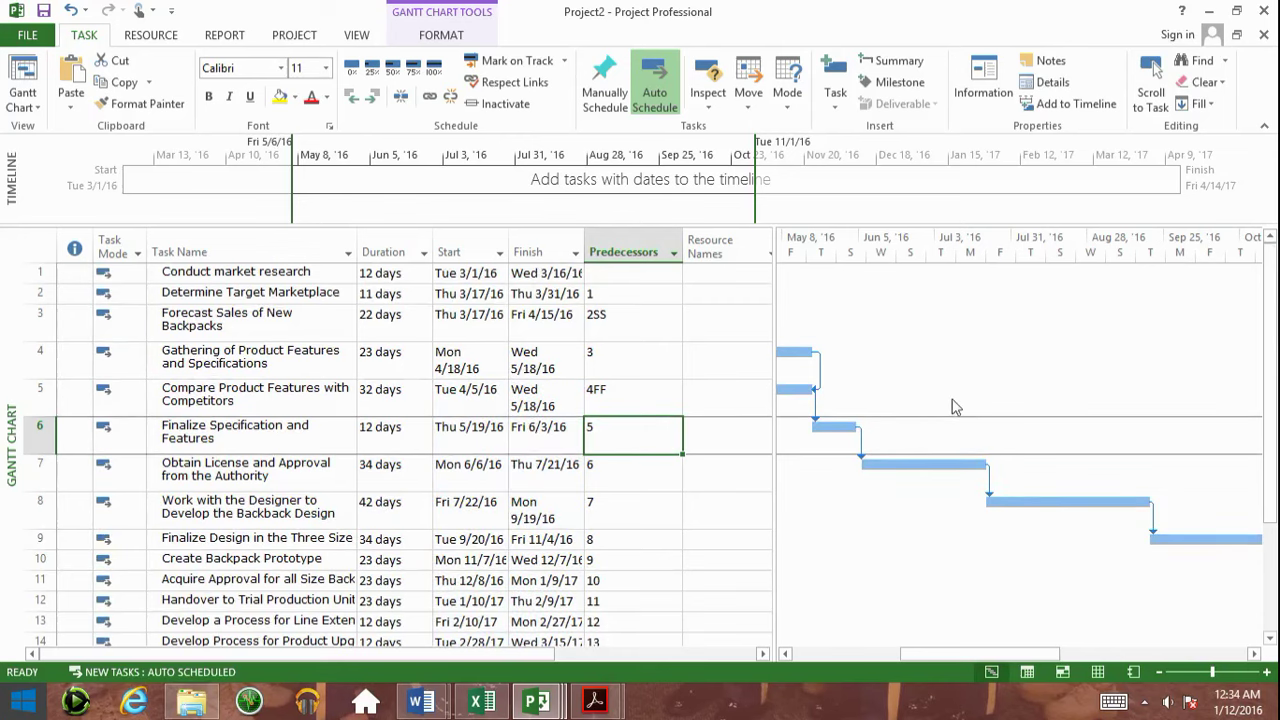
click(1160, 673)
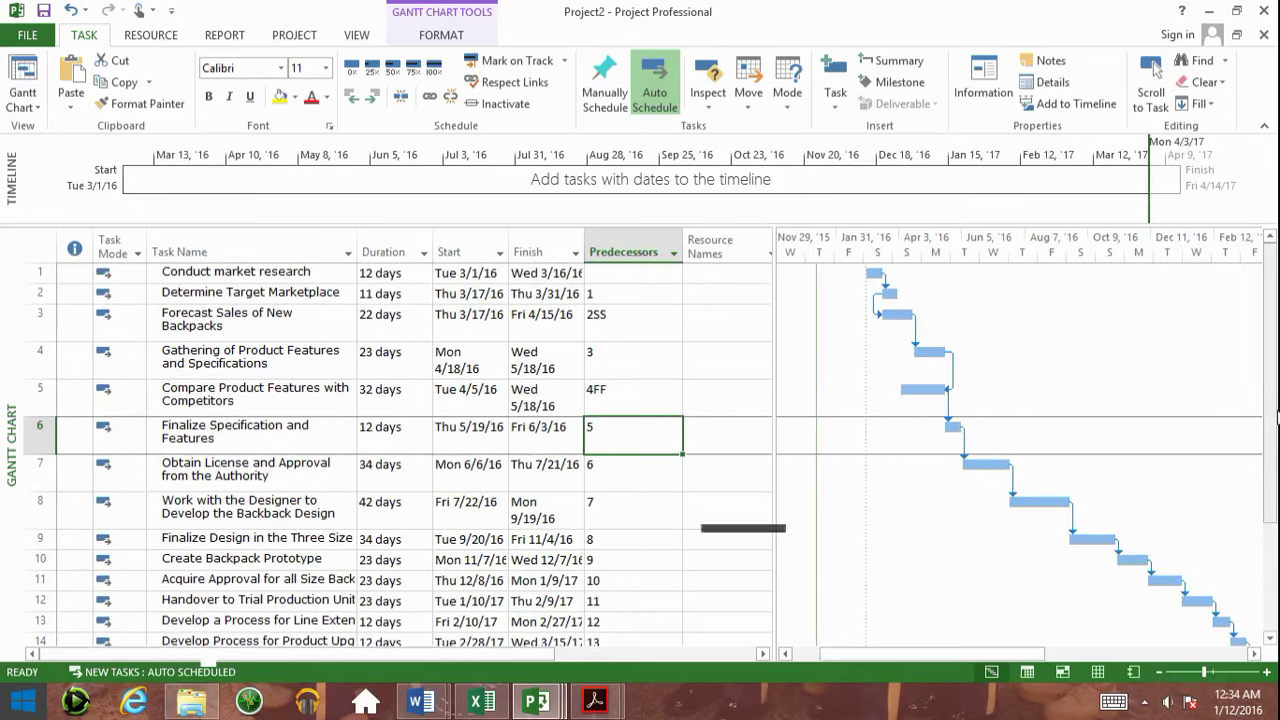
scroll(1250, 530, down, 2)
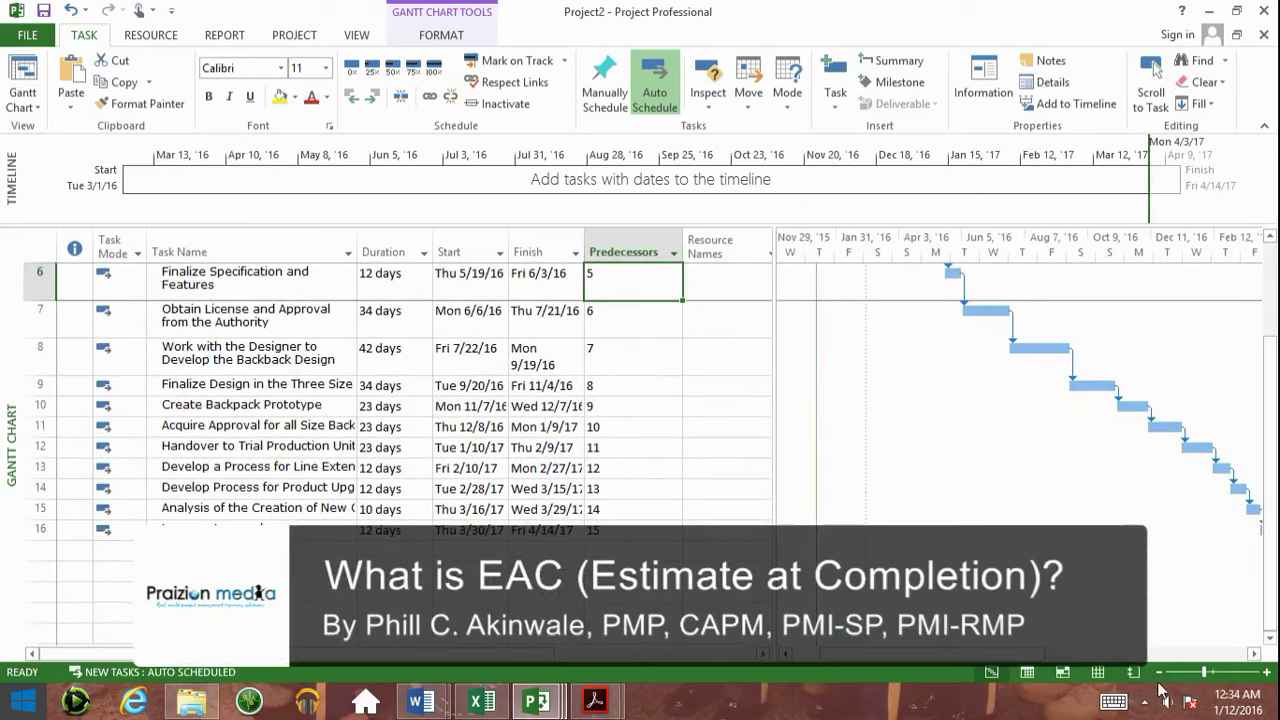
Widen the task table and display the project summary task above the activities.
click(1161, 673)
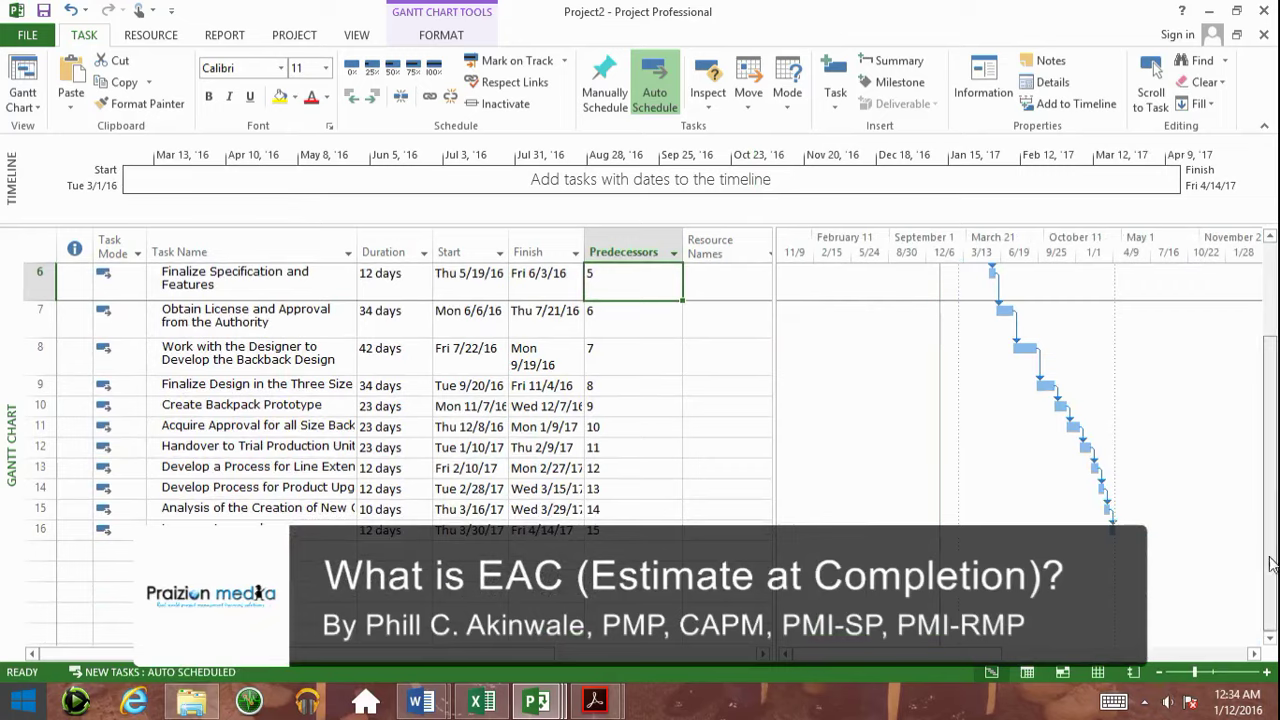
scroll(1260, 560, up, 2)
click(1265, 678)
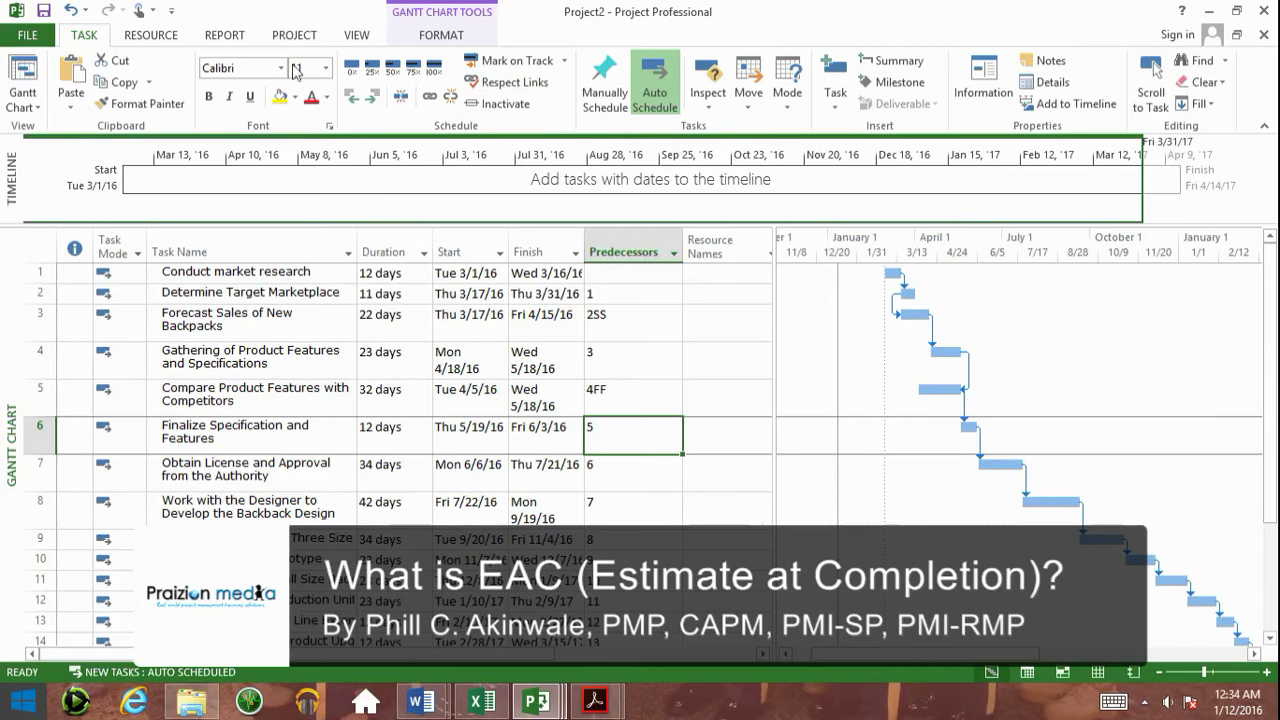
click(307, 34)
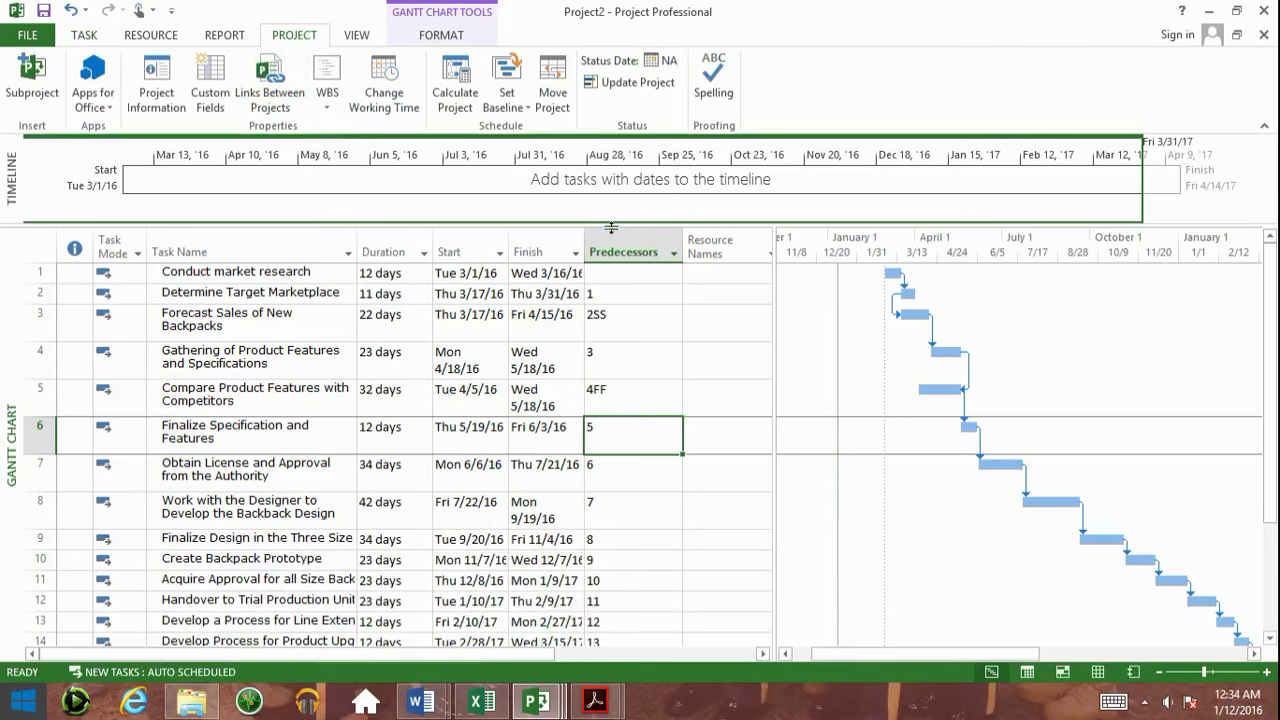
drag(774, 269, 954, 254)
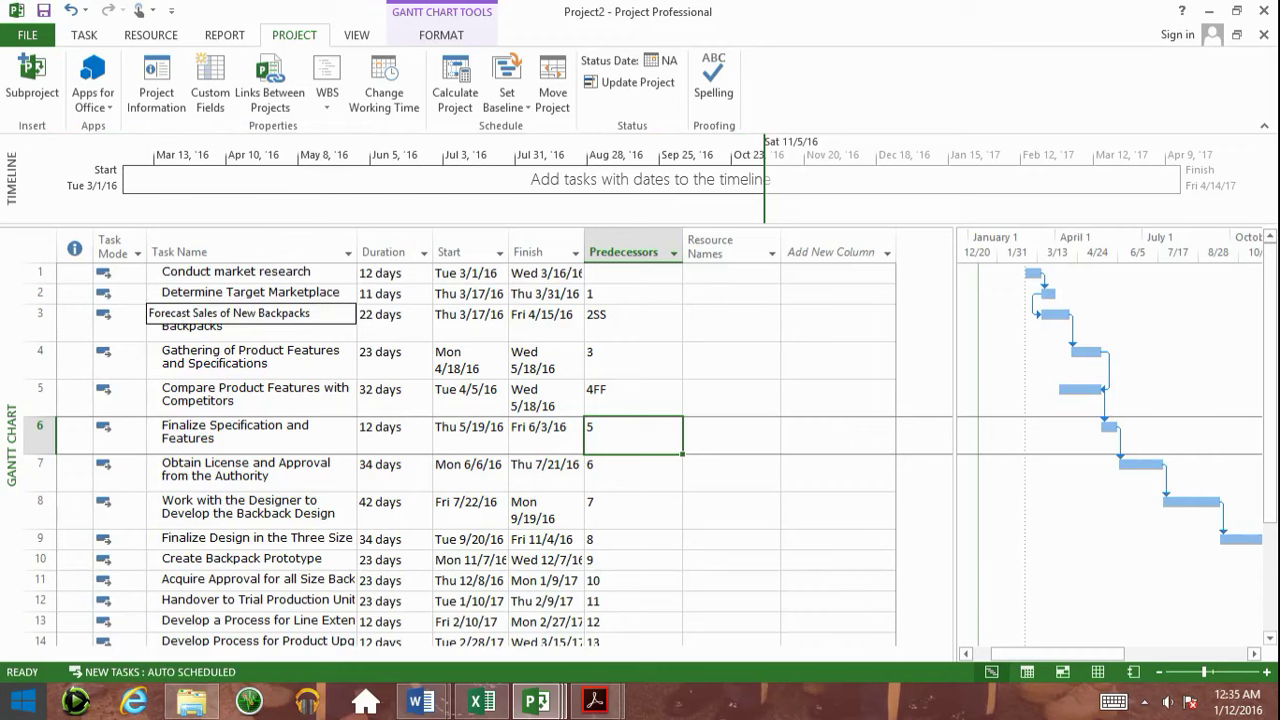
drag(467, 251, 523, 234)
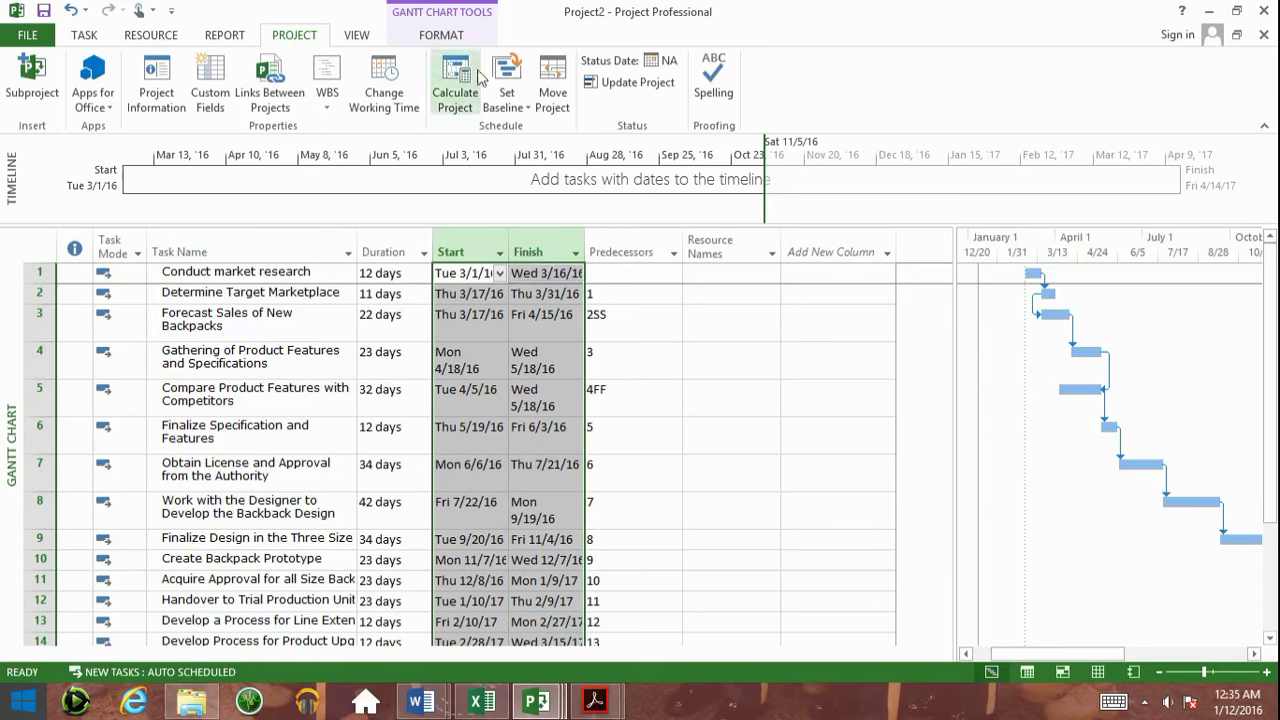
click(449, 35)
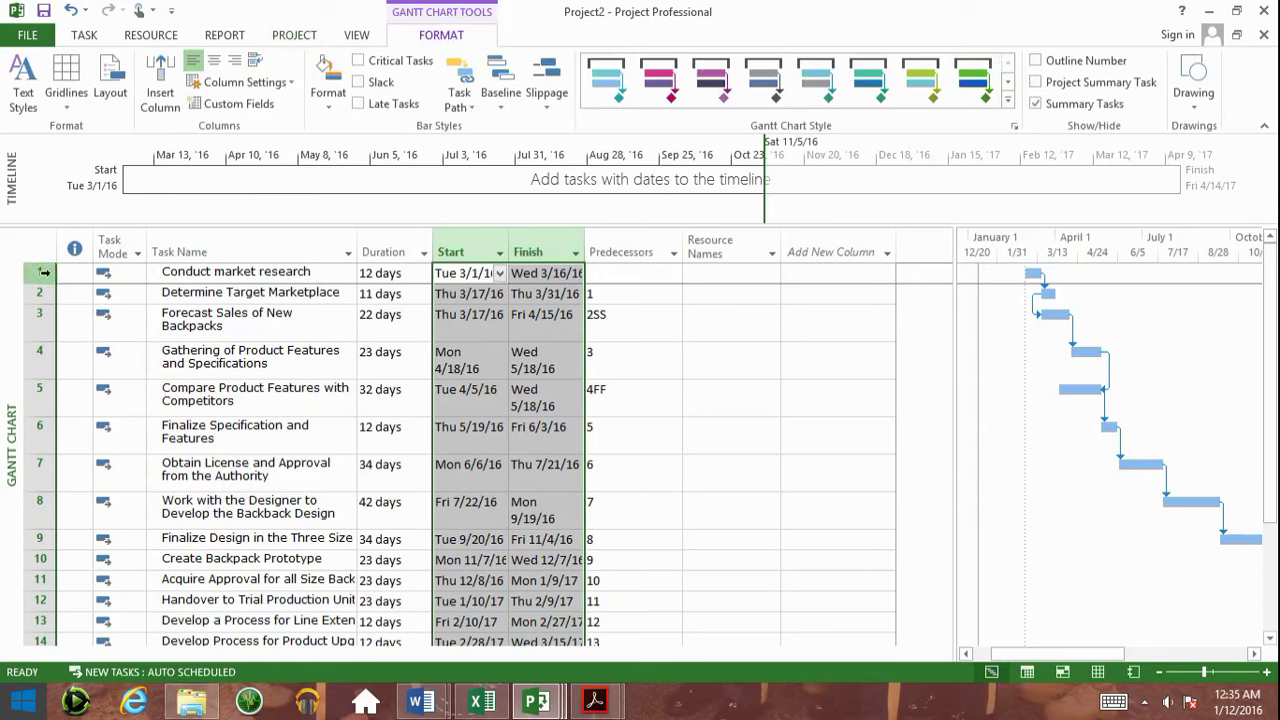
click(1036, 84)
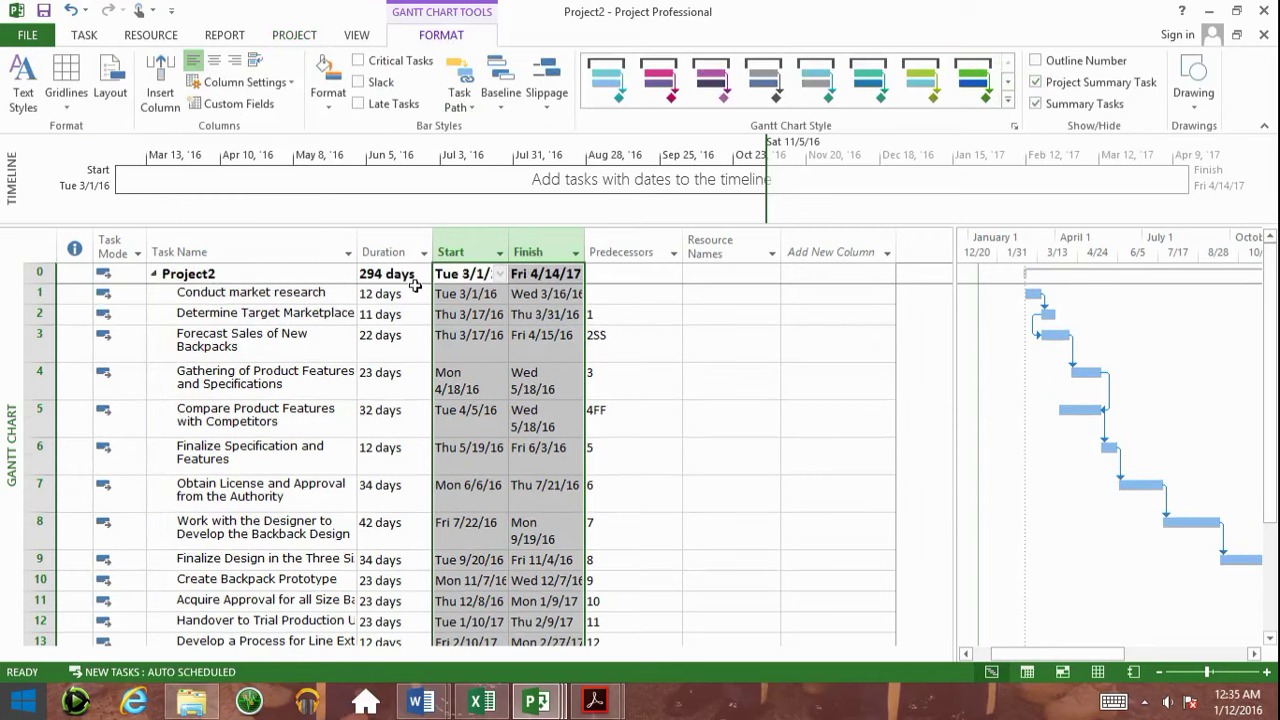
Widen the Start and Finish columns so their full dates fit on one line, and check the summary row's dates.
drag(509, 234, 537, 222)
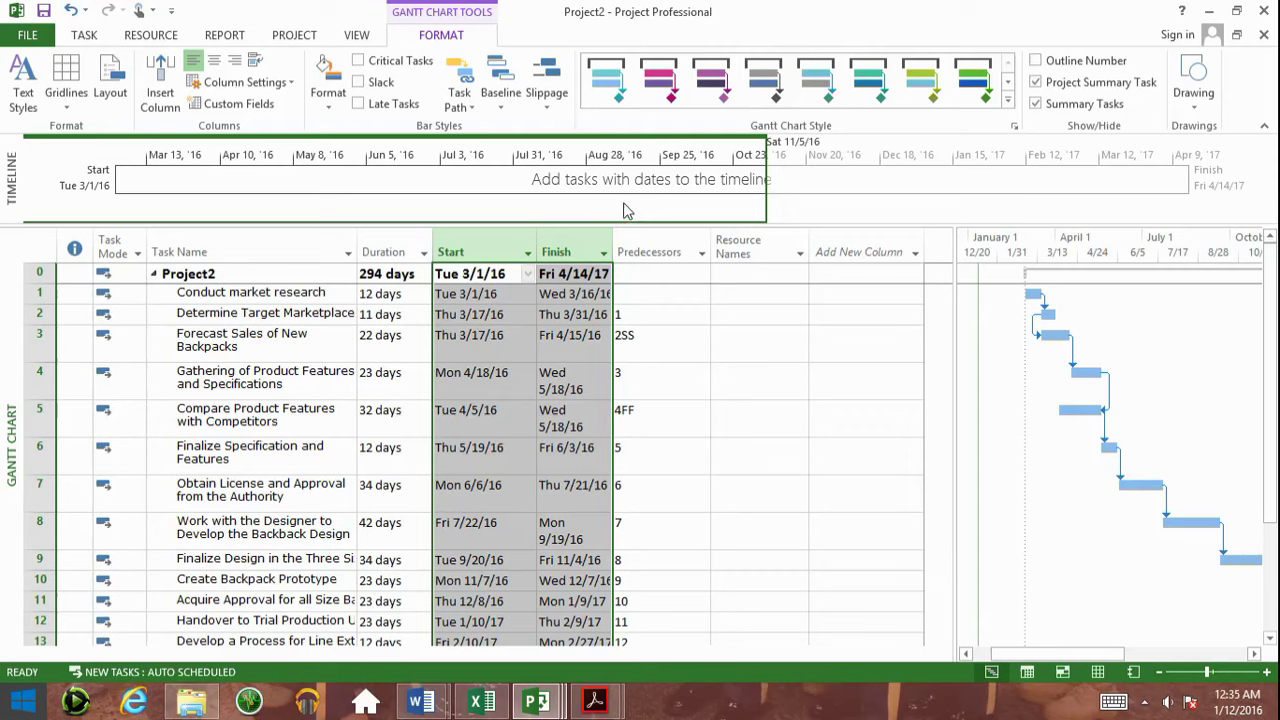
drag(612, 237, 648, 236)
drag(537, 240, 559, 241)
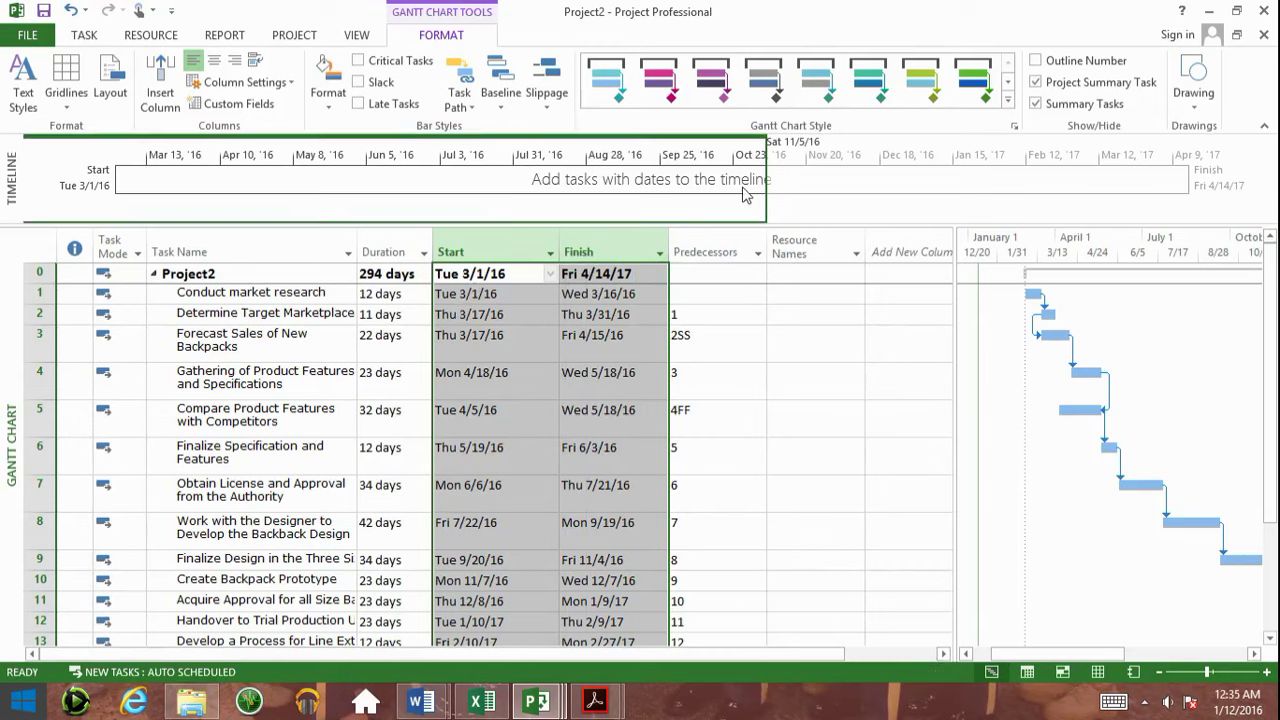
click(511, 275)
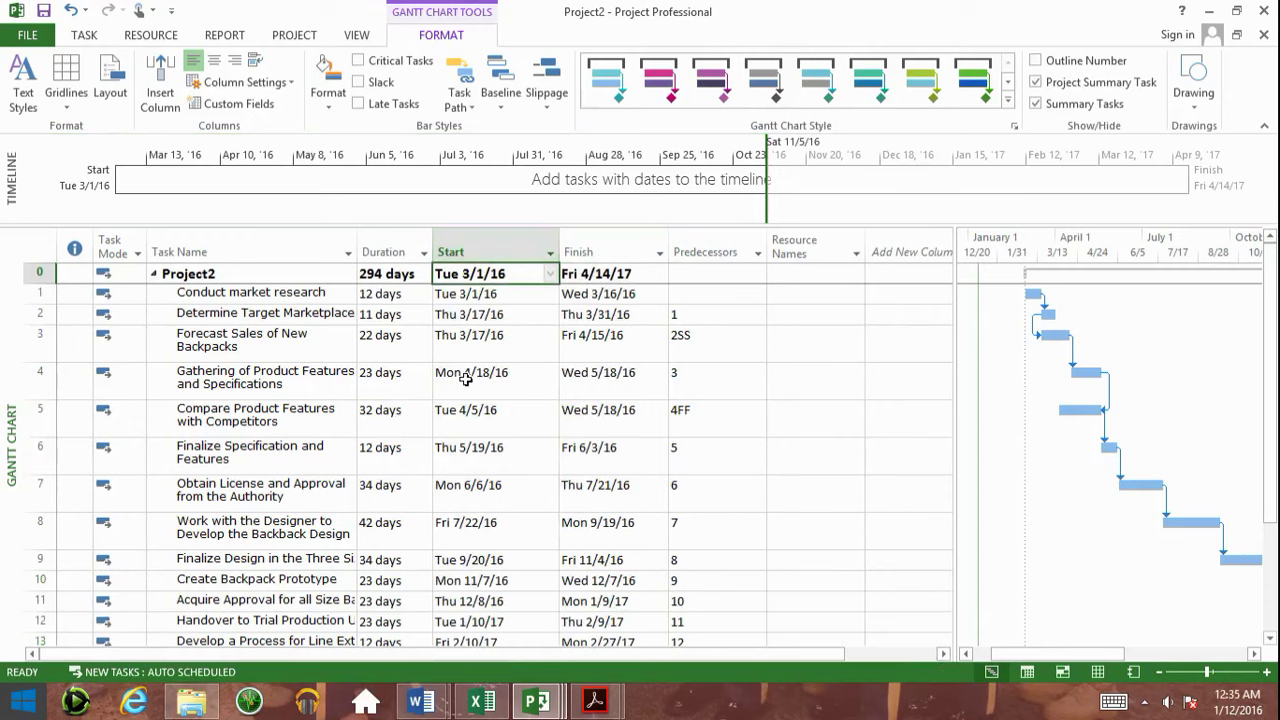
click(615, 276)
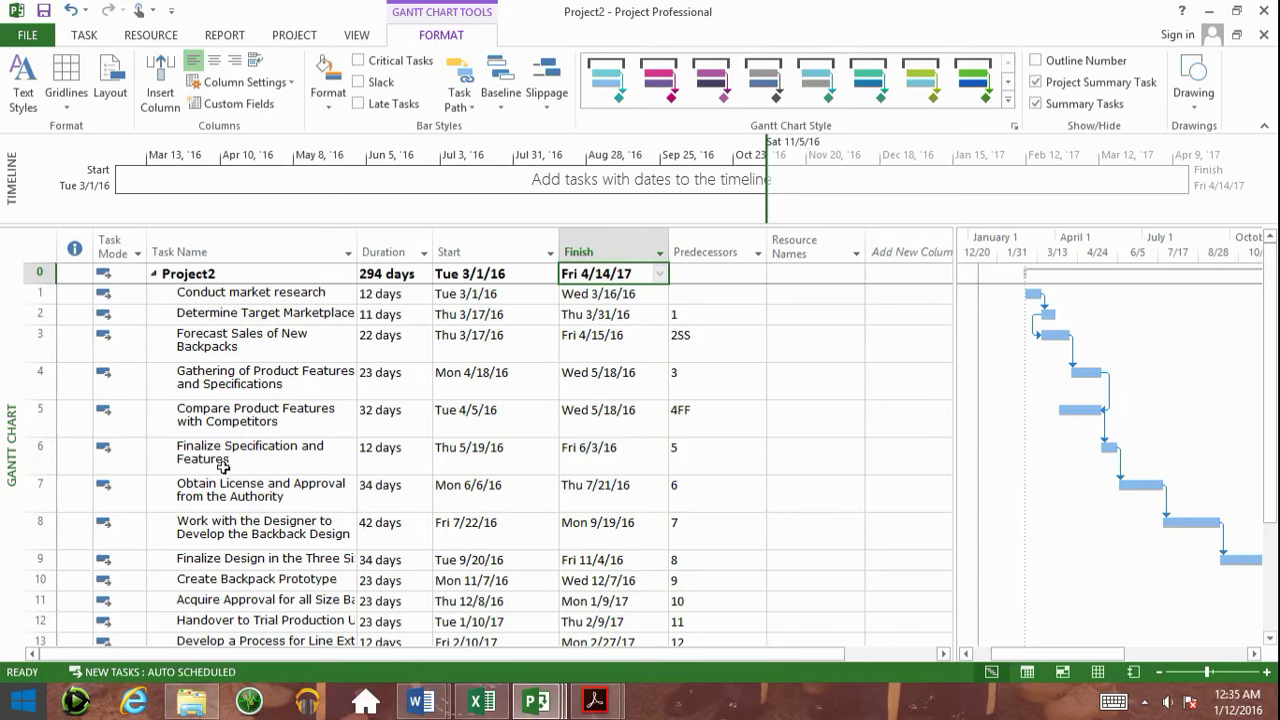
Save the project under the name Backpack in the Templates folder on the computer.
click(240, 275)
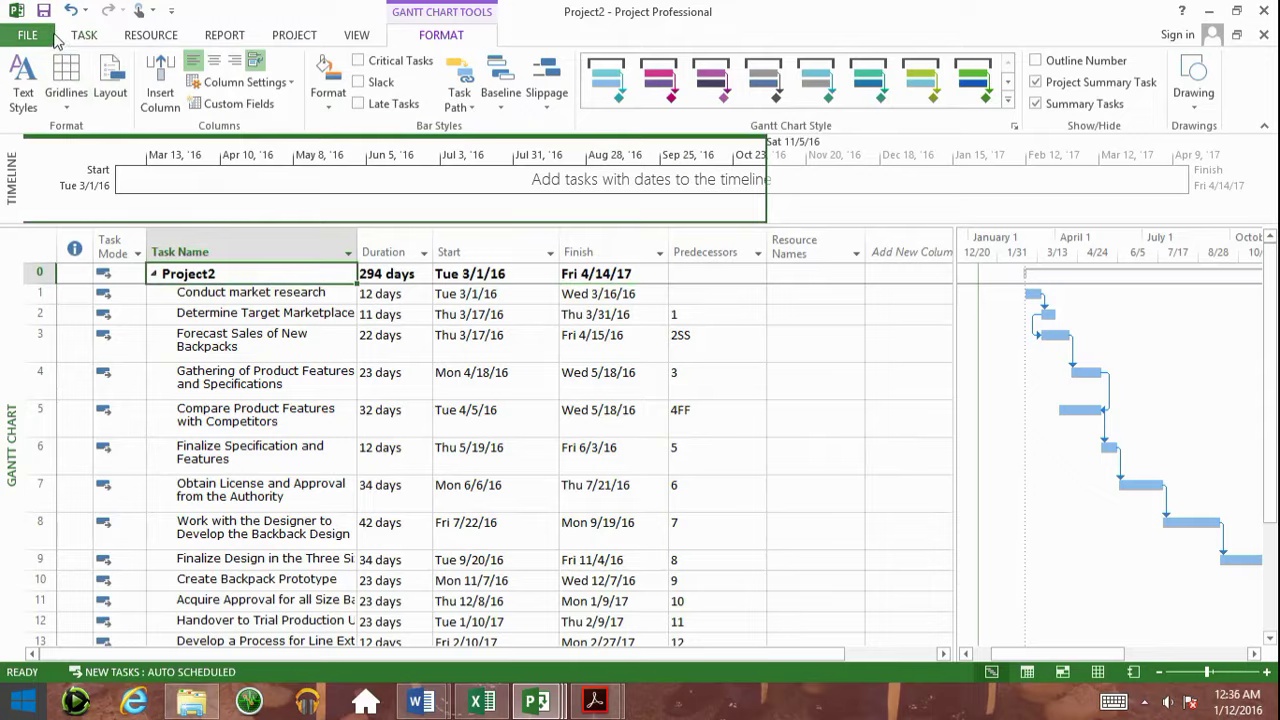
click(48, 35)
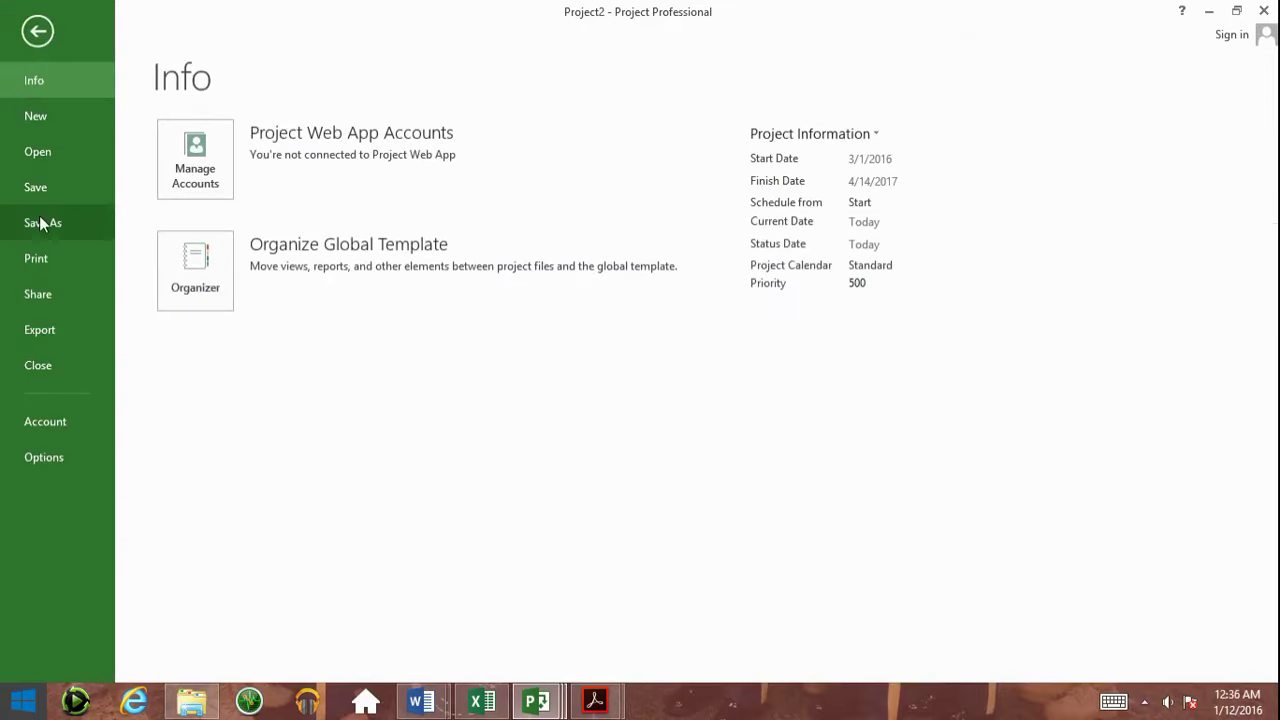
click(45, 221)
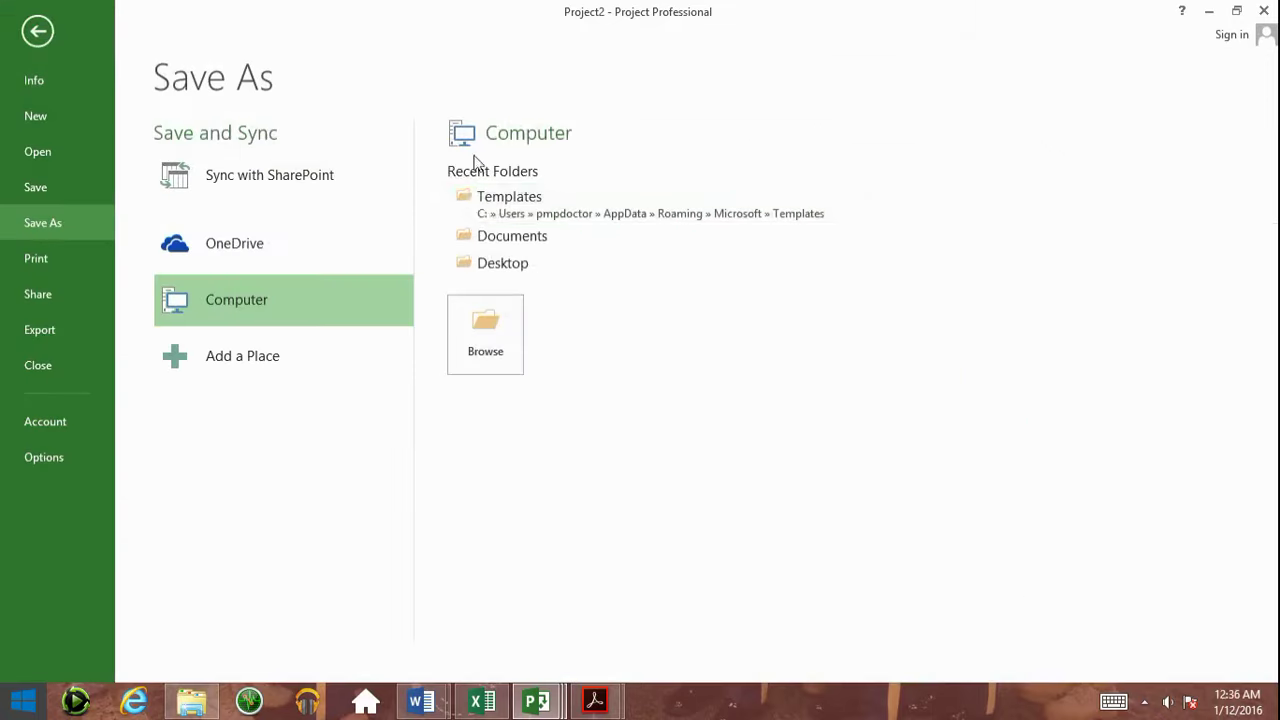
click(530, 202)
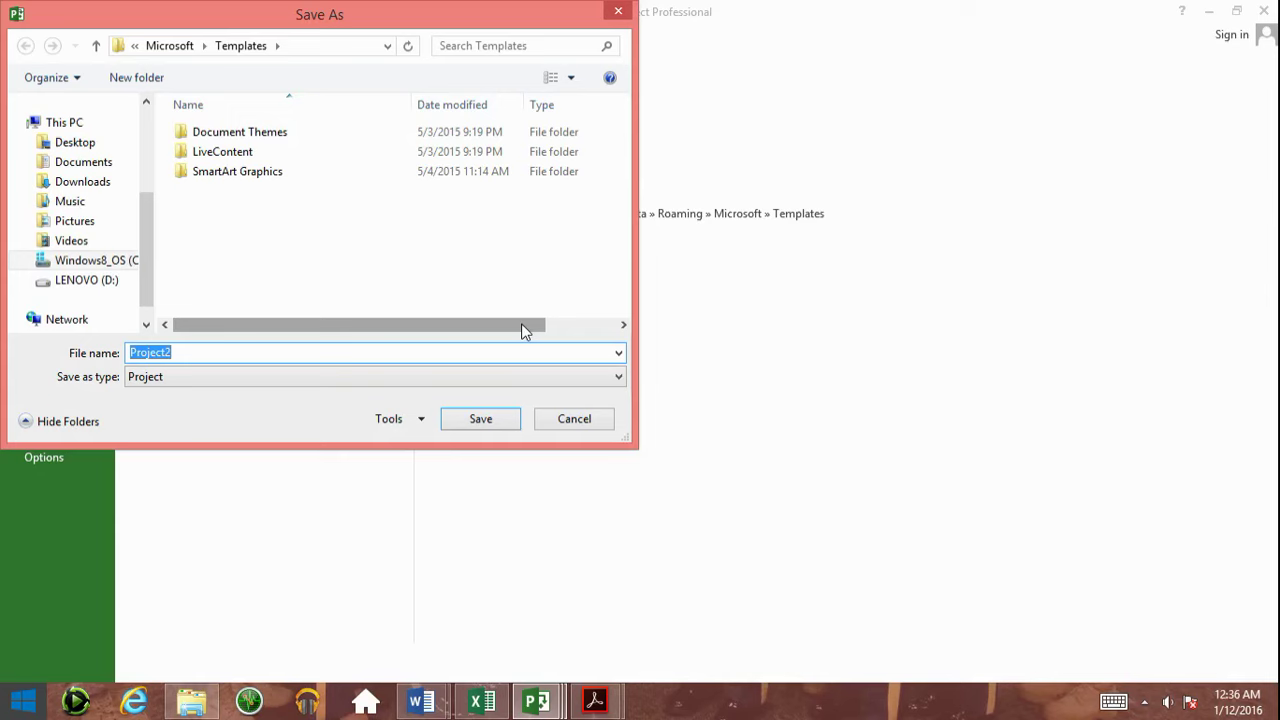
text(bAC)
key(BackSpace)
key(BackSpace)
text(Bac)
click(473, 432)
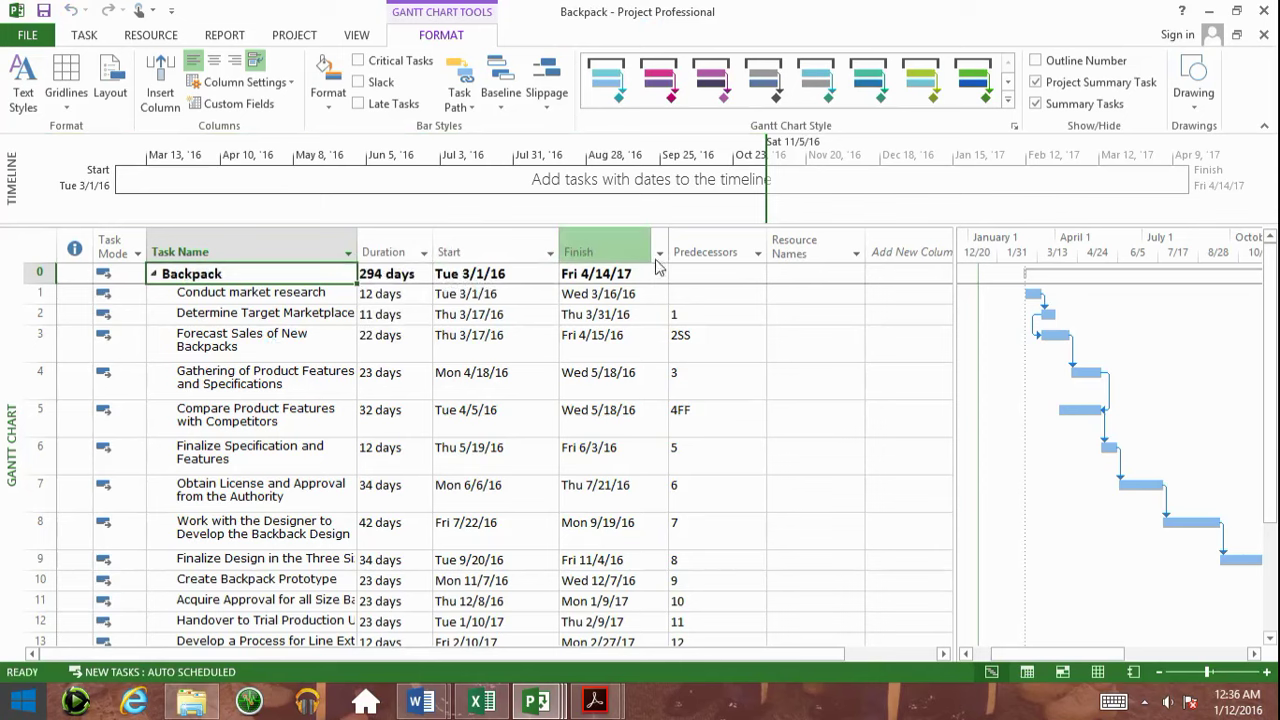
Narrow the task table to end at the Predecessors column and examine the task bars across the Gantt chart.
mouse_move(1272, 338)
mouse_down()
mouse_move(1277, 513)
mouse_move(1277, 325)
mouse_up()
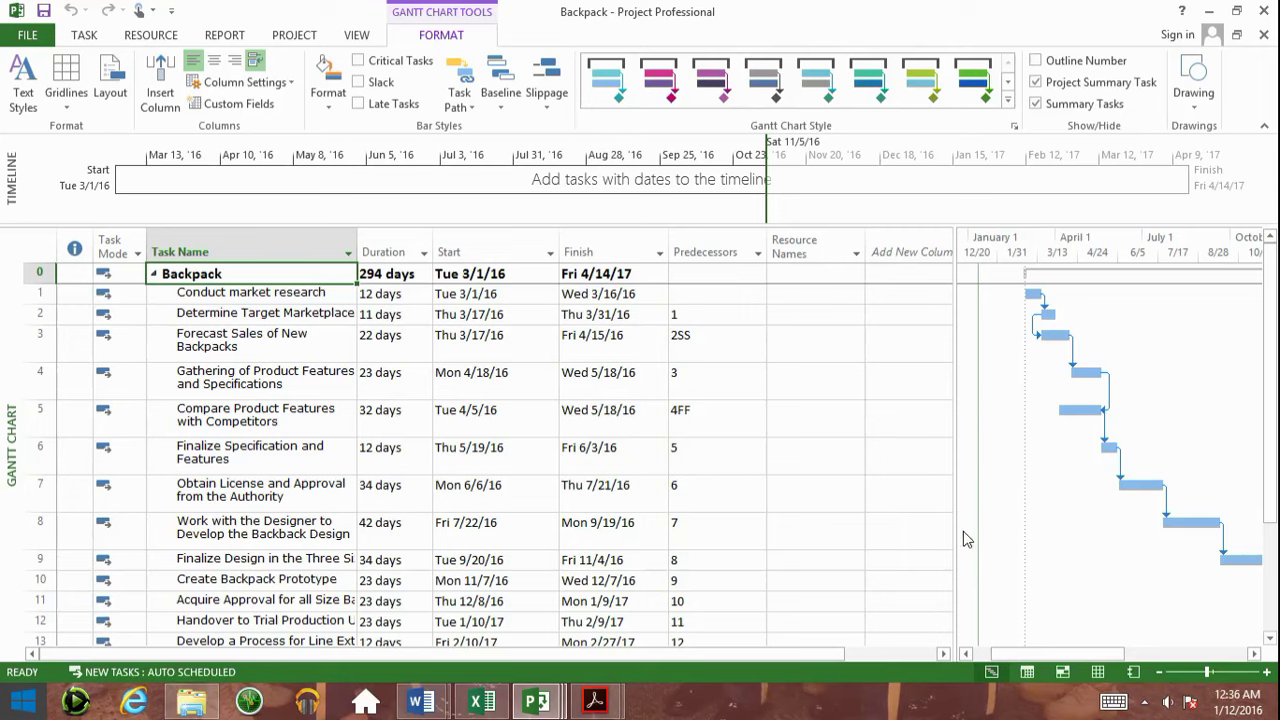
drag(956, 527, 774, 545)
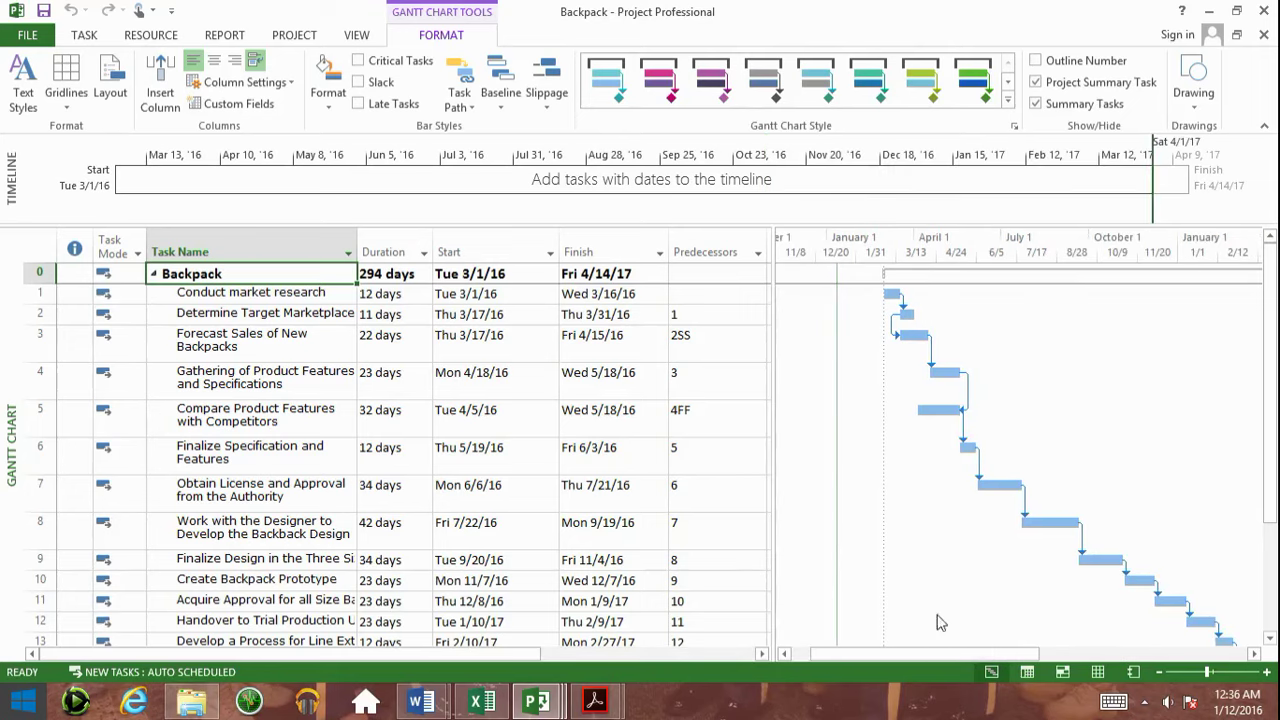
click(1160, 674)
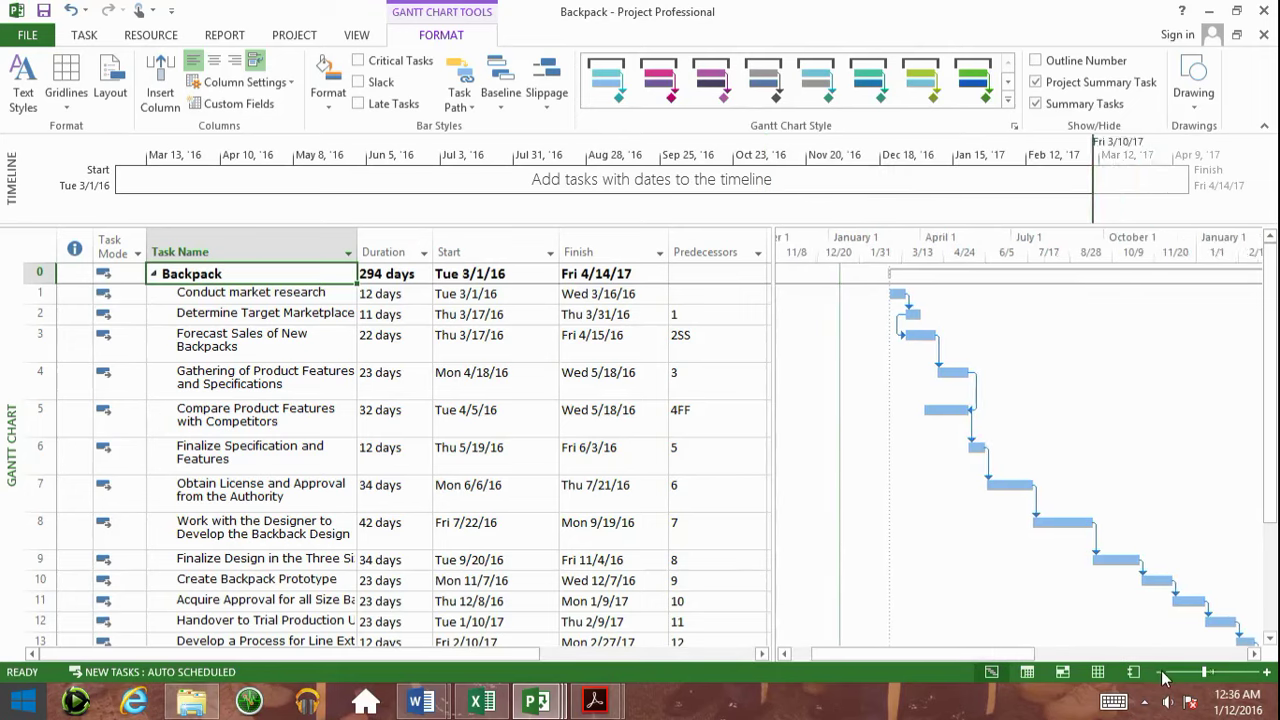
click(1160, 674)
click(1266, 673)
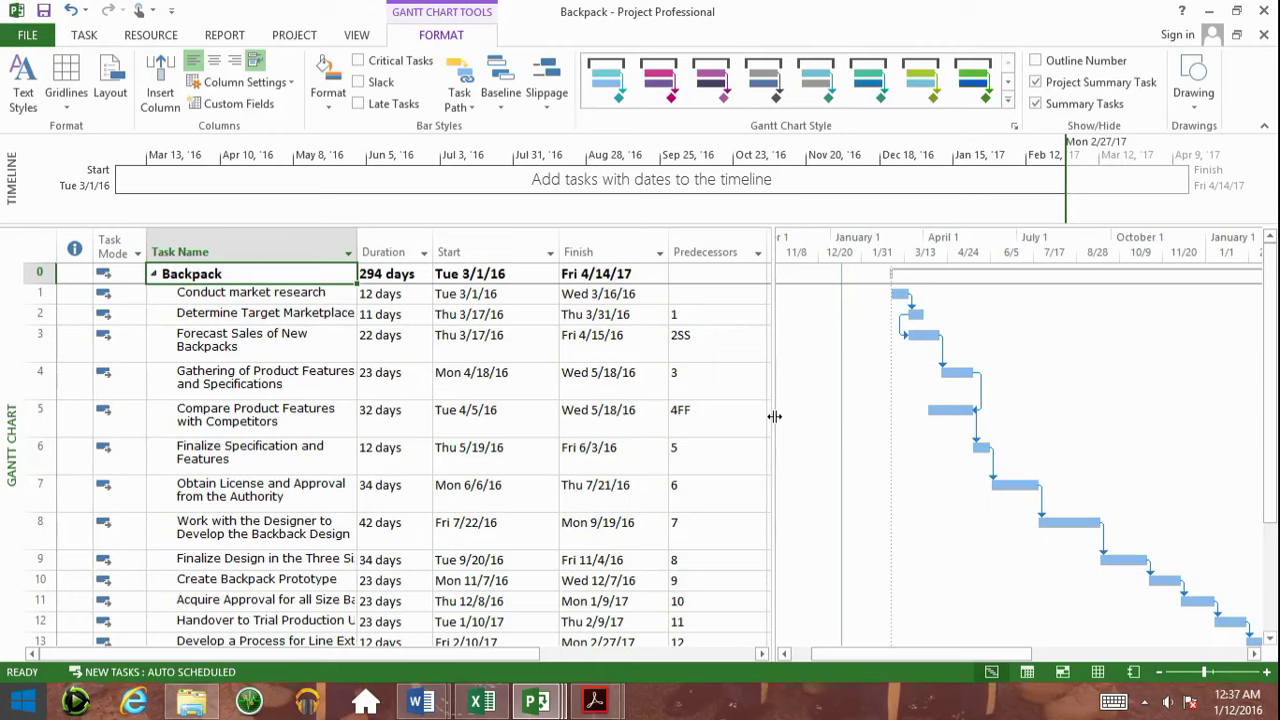
drag(774, 415, 764, 411)
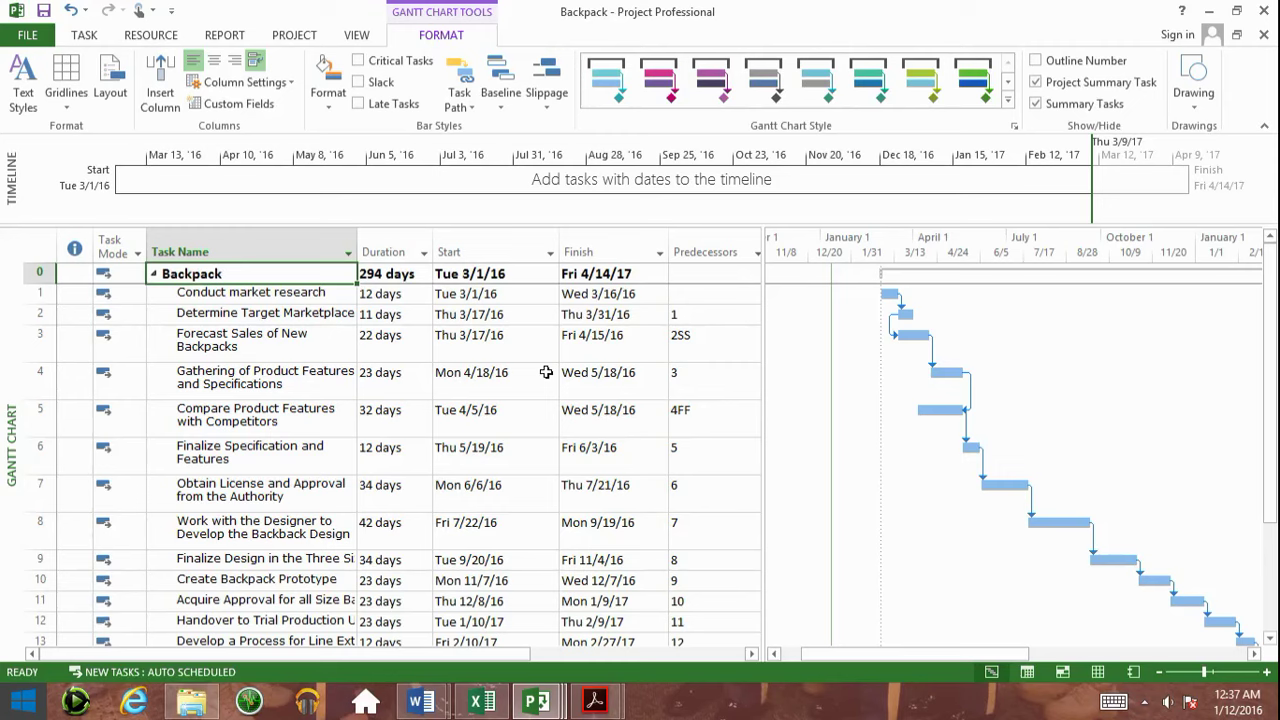
Set the baseline for the entire project, storing it in the default Baseline set.
click(289, 44)
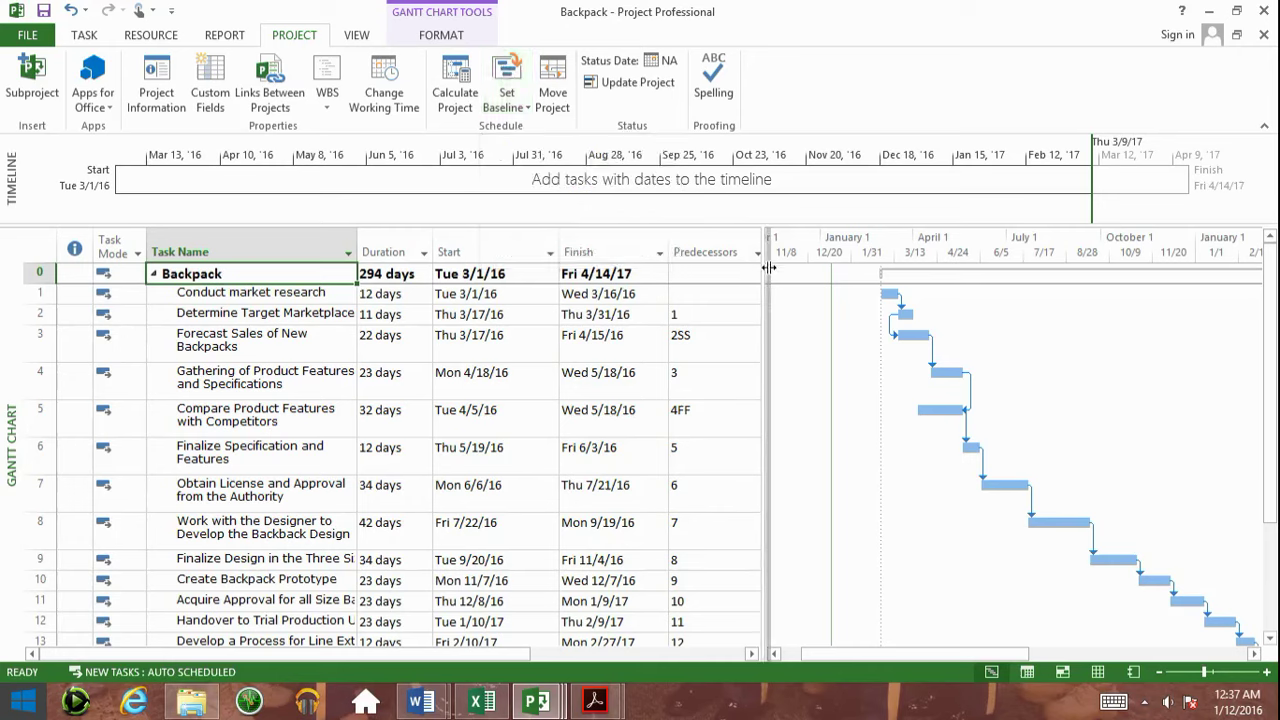
drag(770, 267, 773, 267)
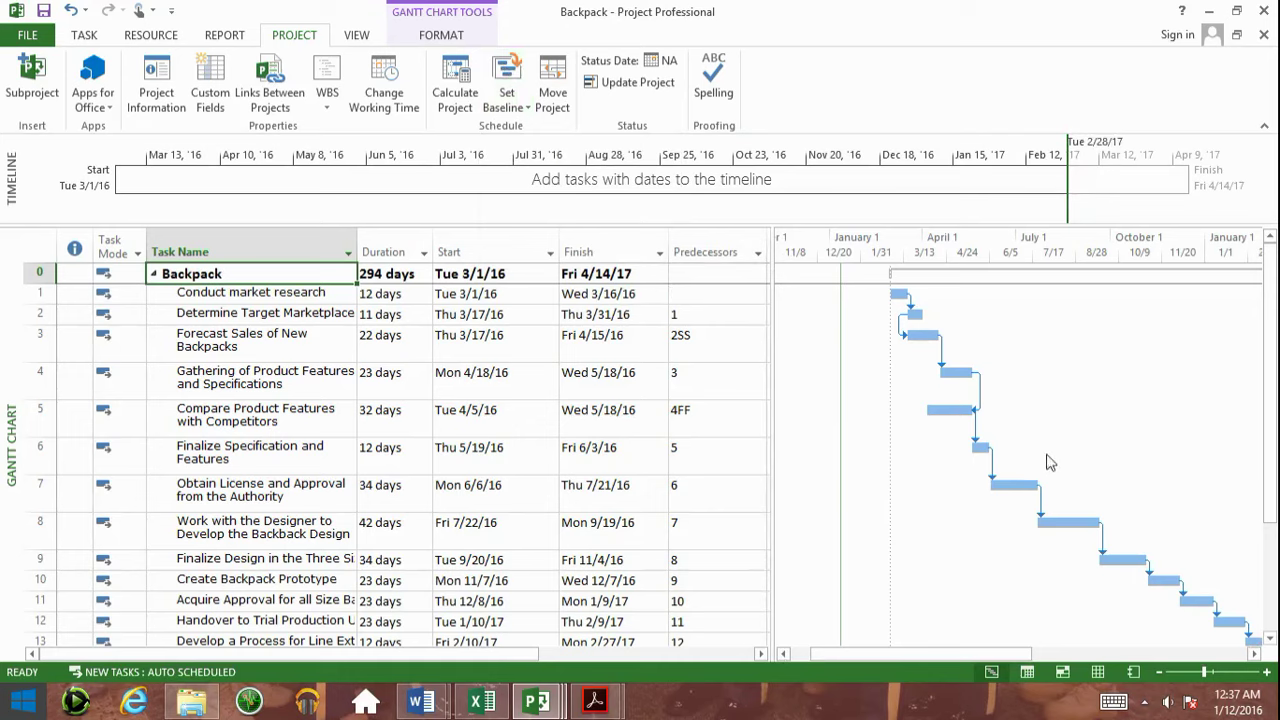
drag(773, 286, 764, 278)
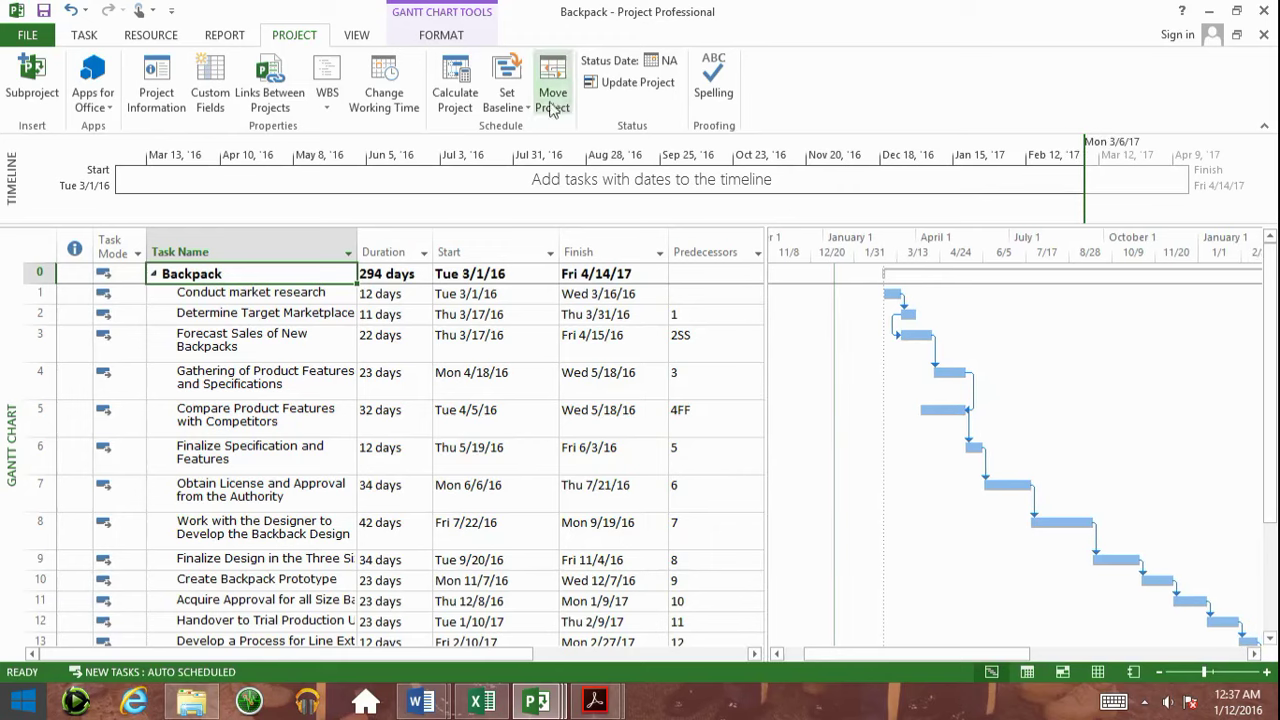
click(506, 100)
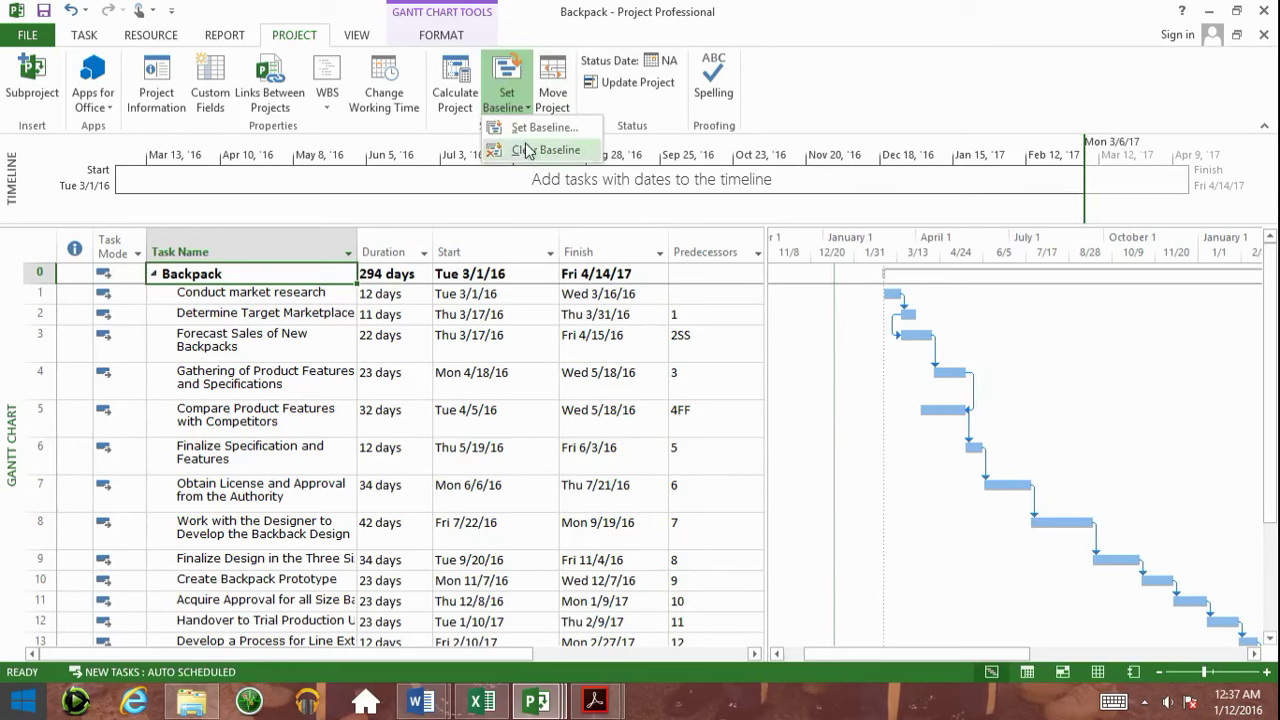
click(530, 128)
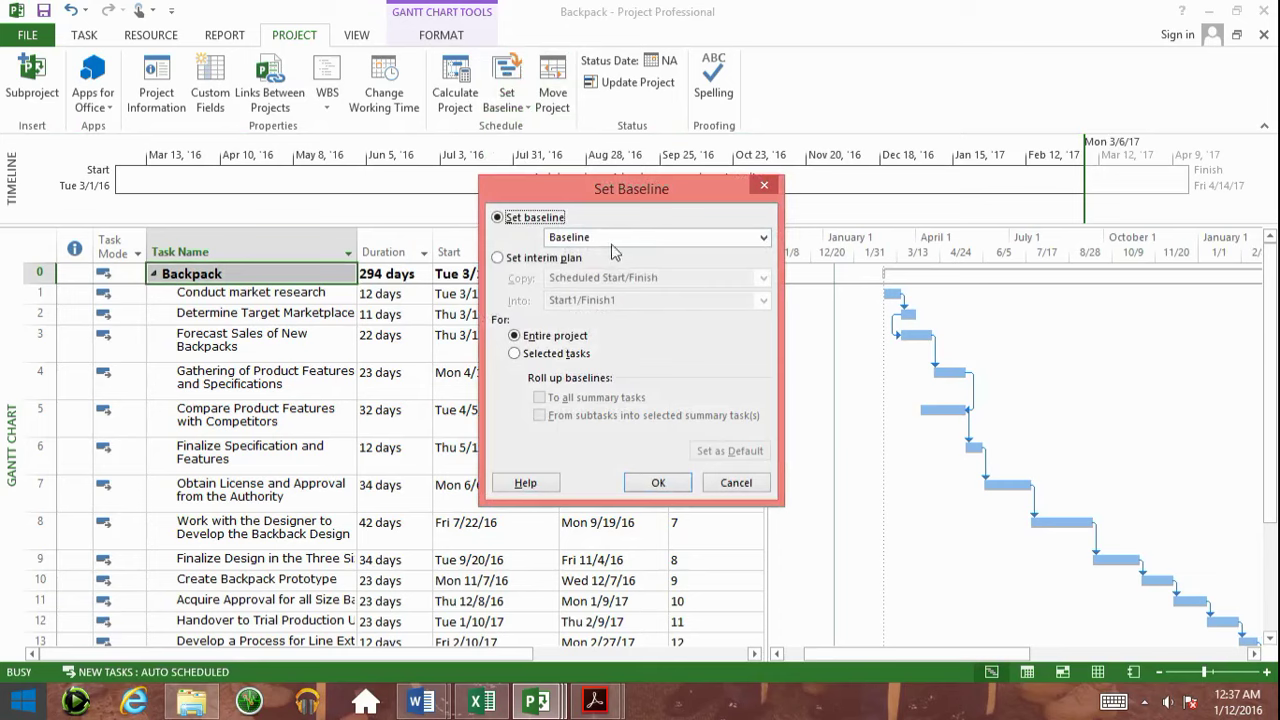
click(612, 241)
click(612, 241)
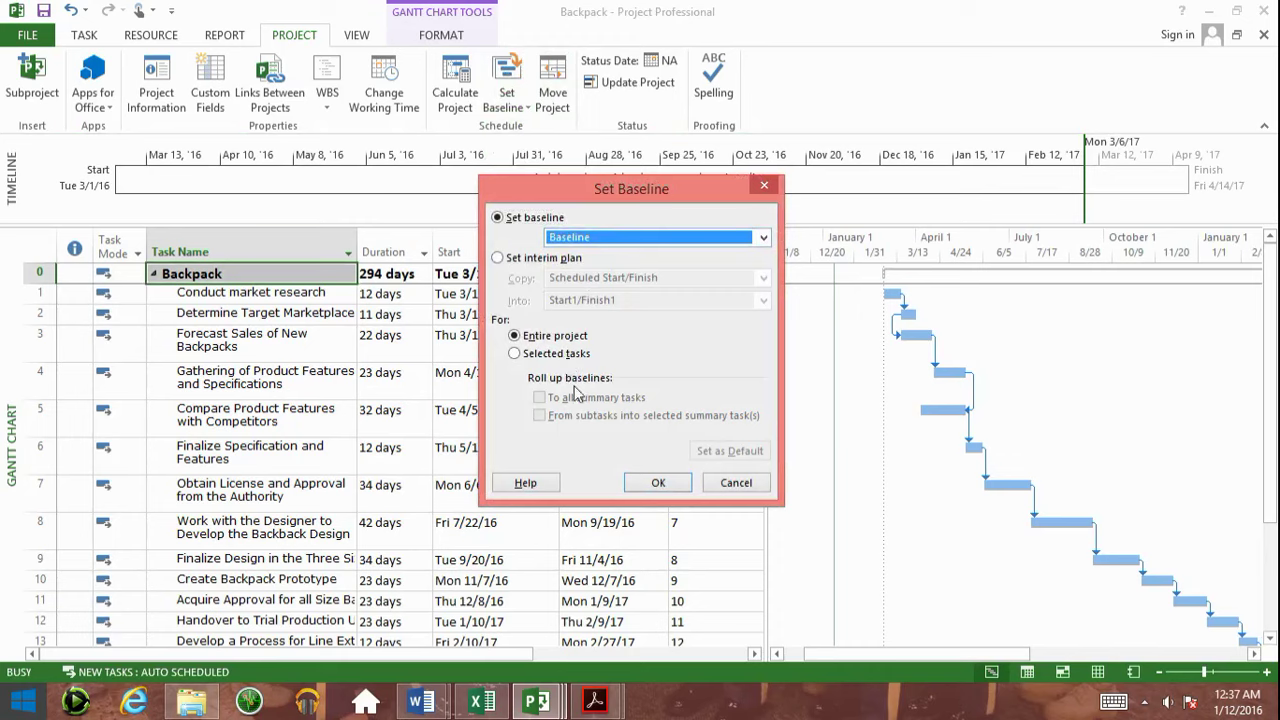
click(657, 484)
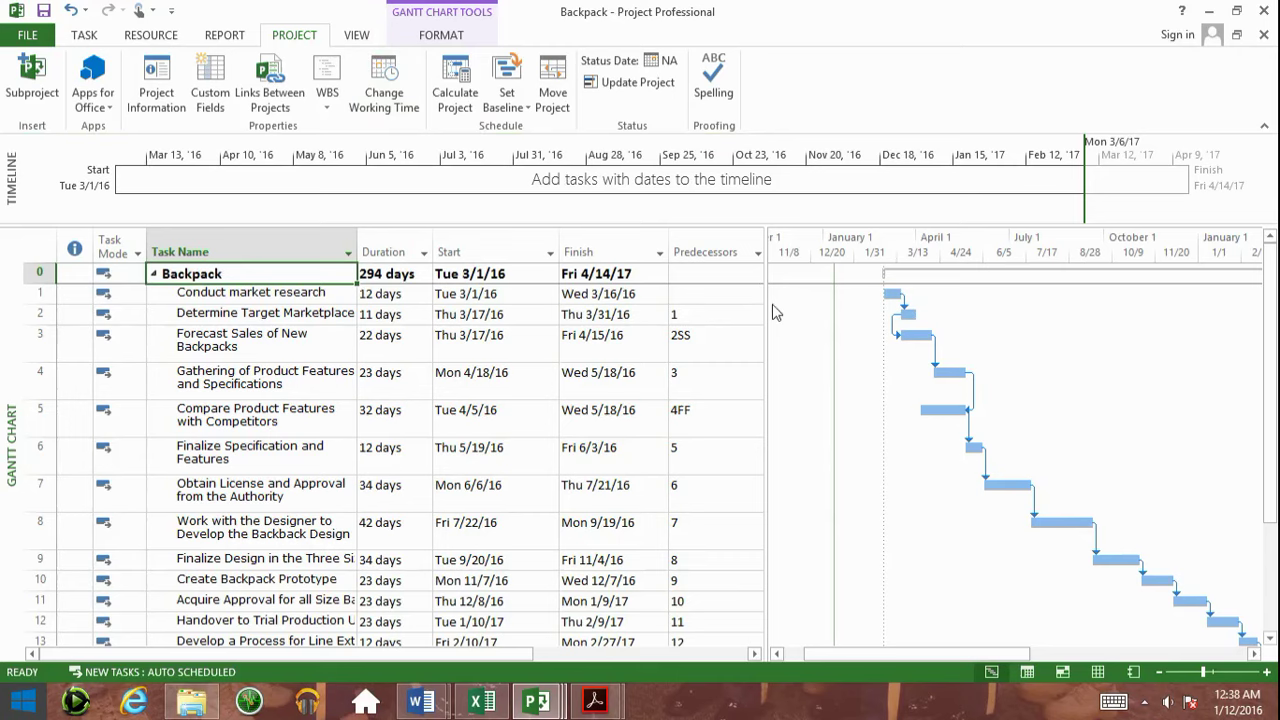
Widen the task table and insert a Baseline Start column before the Predecessors column.
drag(765, 293, 983, 300)
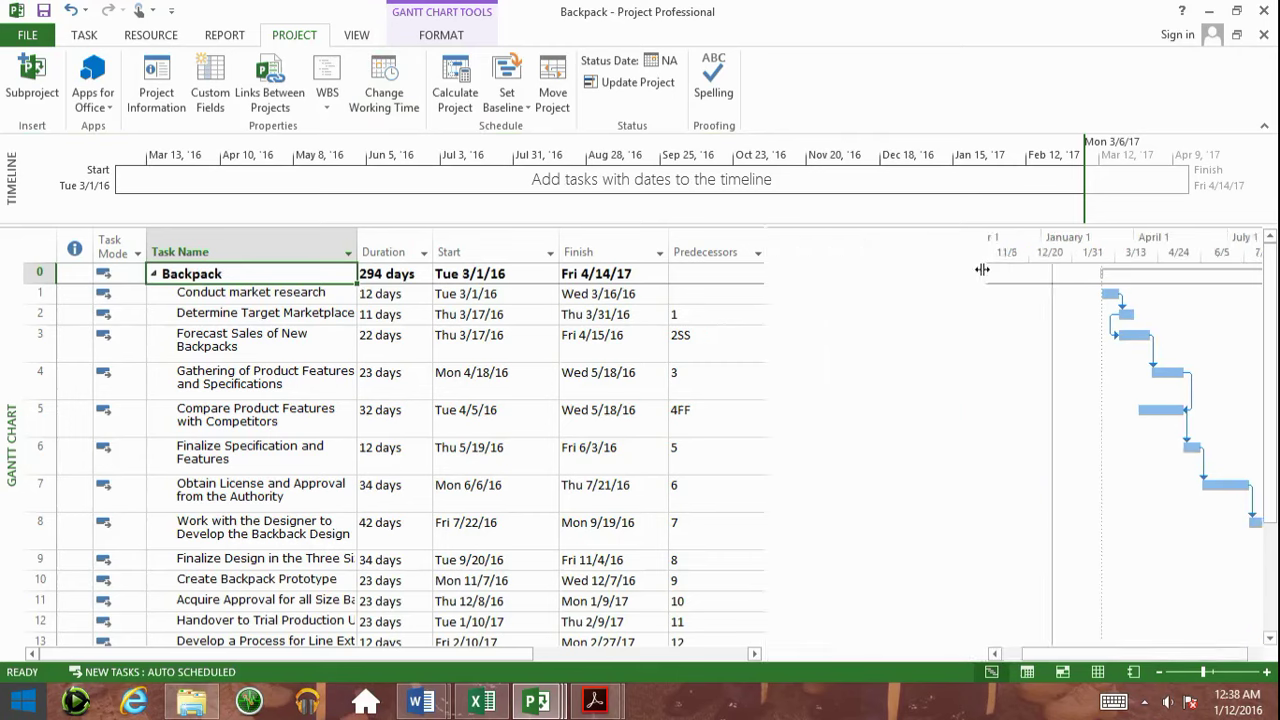
click(700, 252)
right_click(698, 253)
click(735, 380)
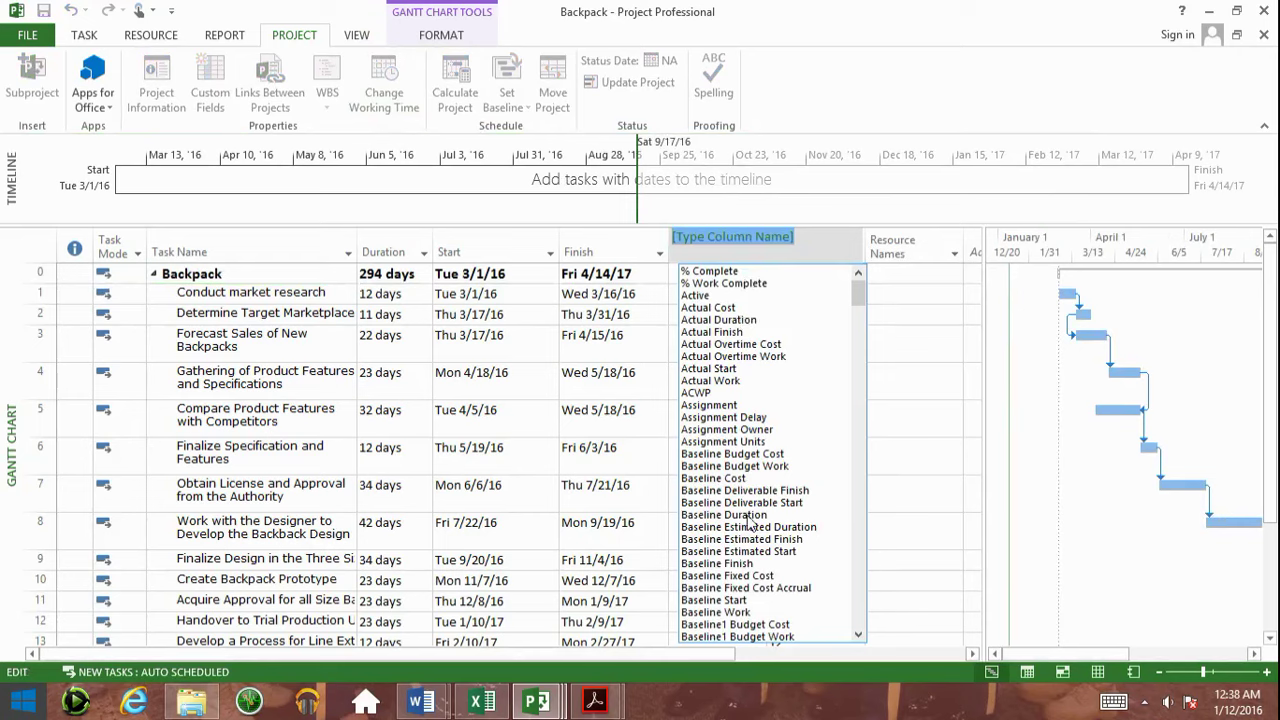
click(742, 601)
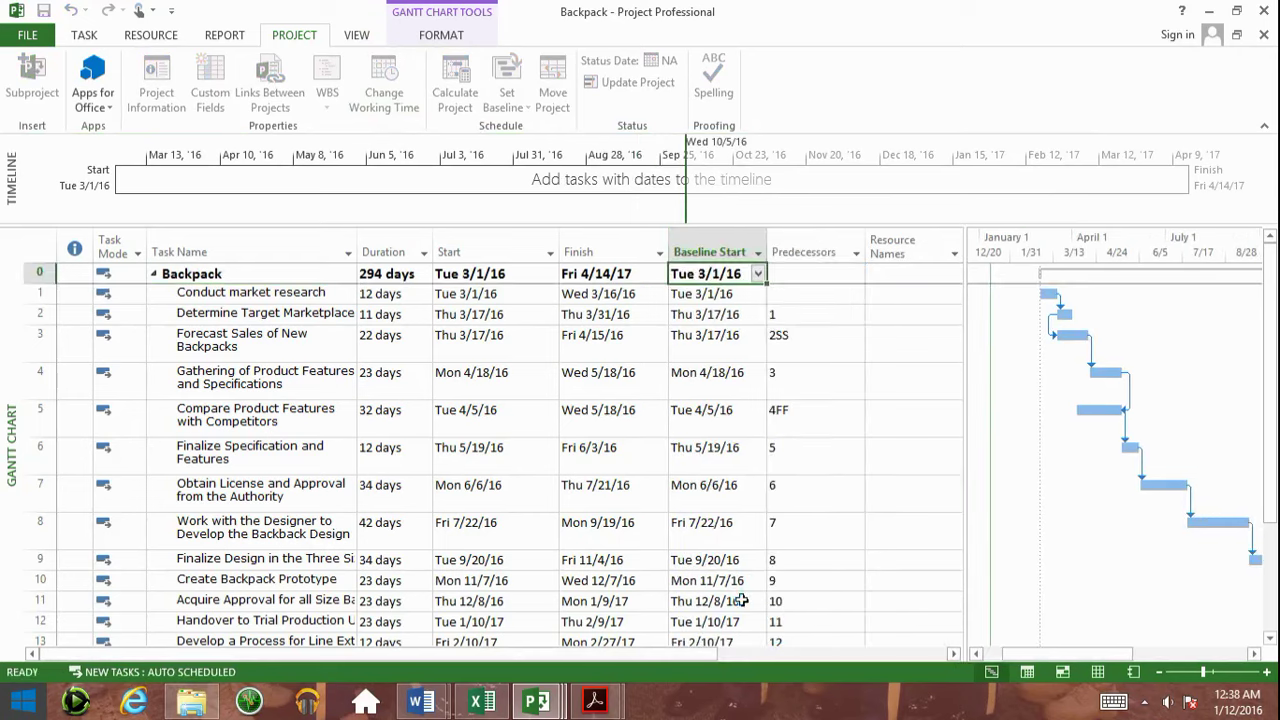
Insert a Baseline Finish column before the Predecessors column and compare the baseline dates with the Start and Finish columns.
right_click(819, 243)
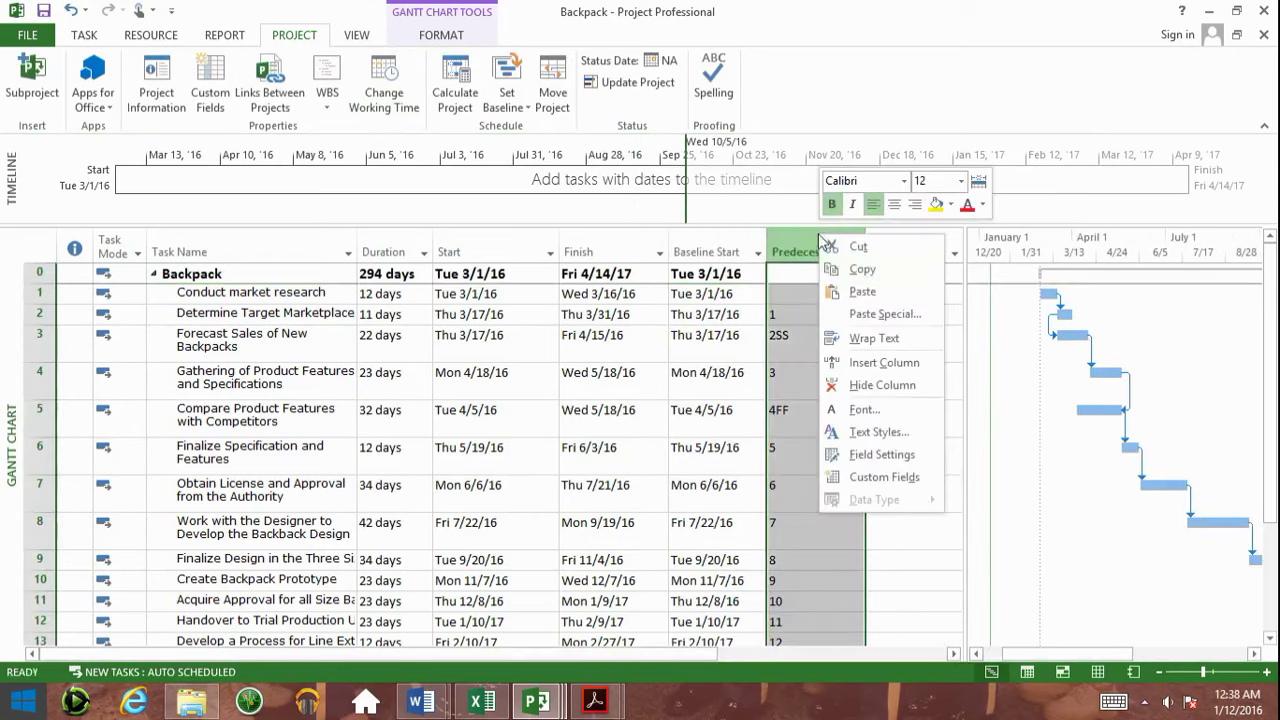
click(866, 362)
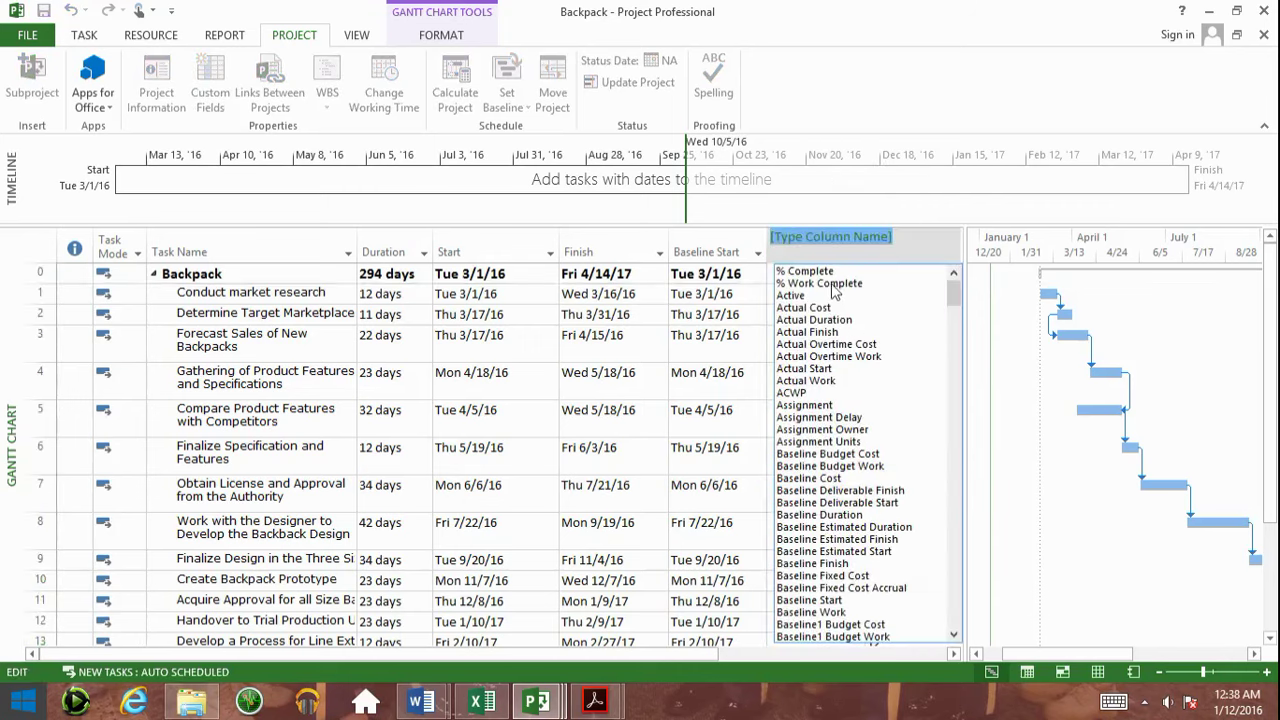
click(845, 564)
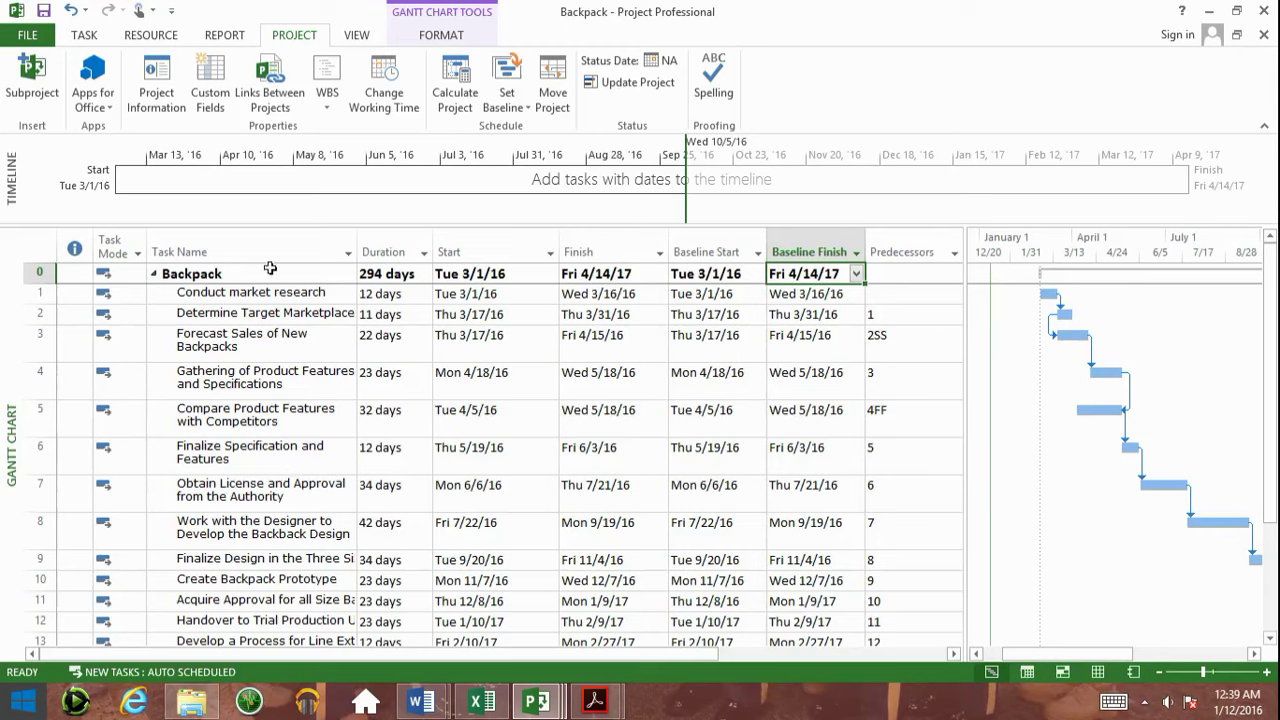
click(482, 244)
click(582, 249)
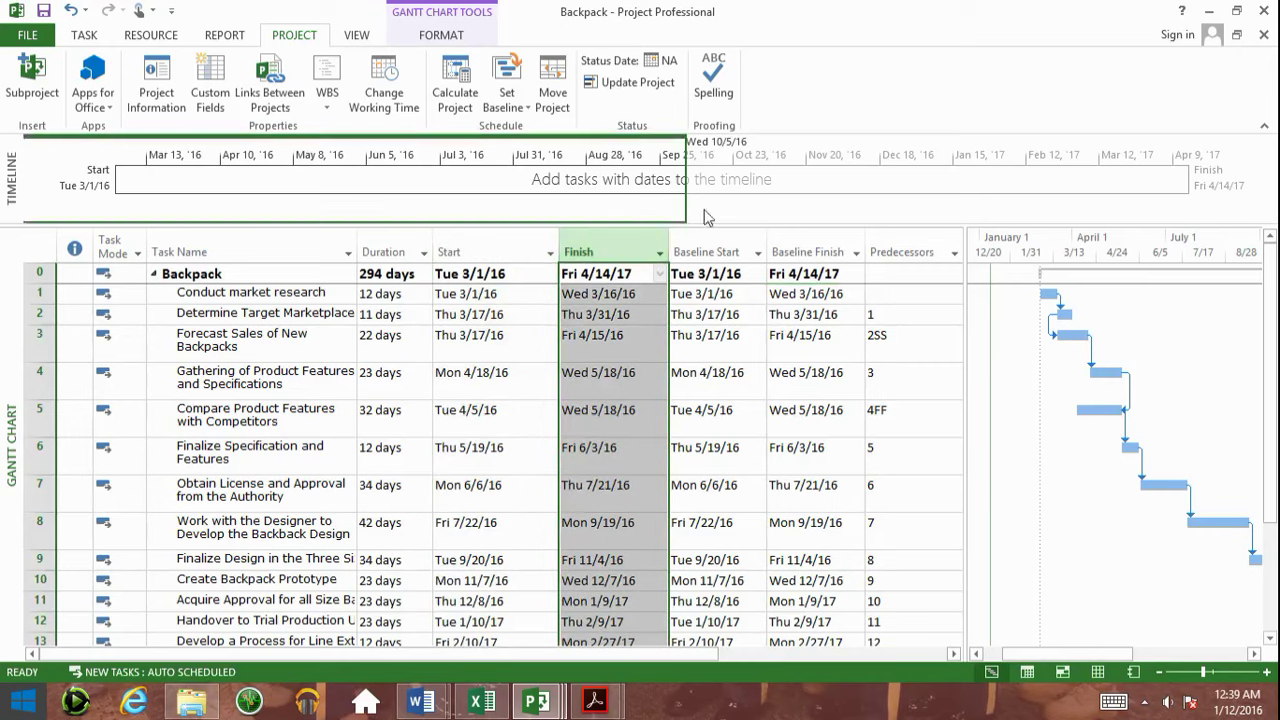
click(713, 242)
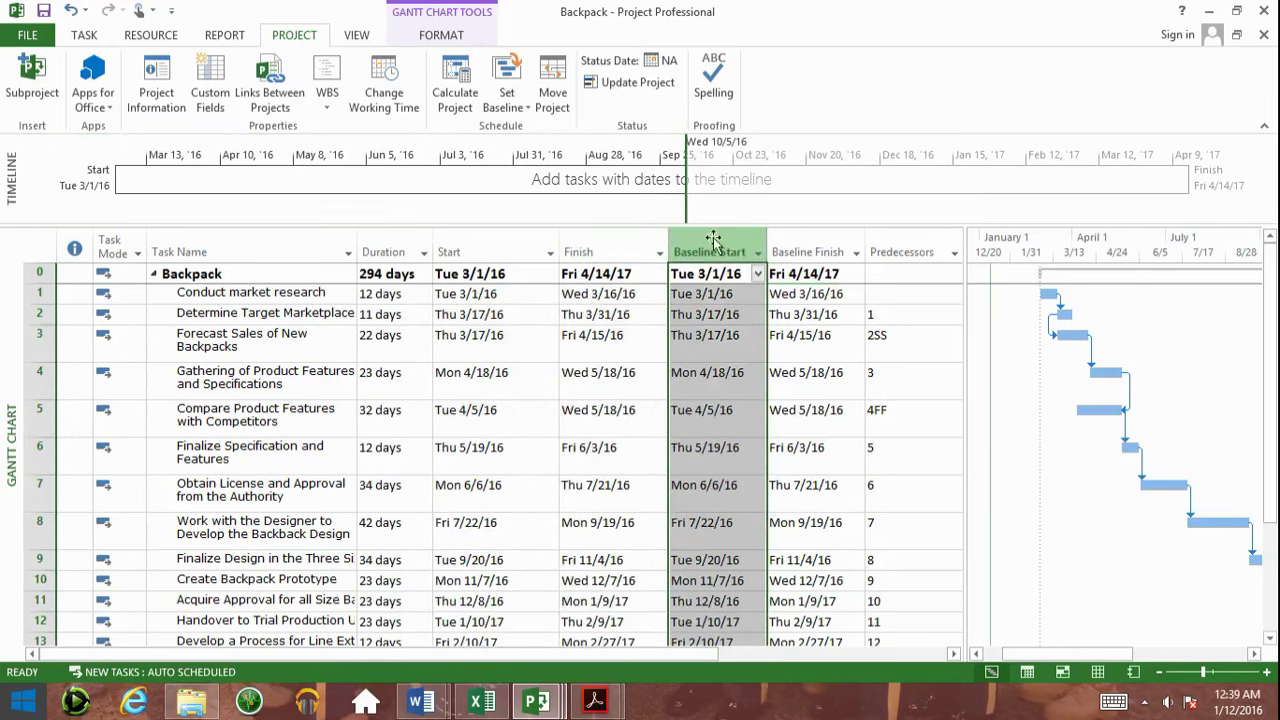
click(810, 243)
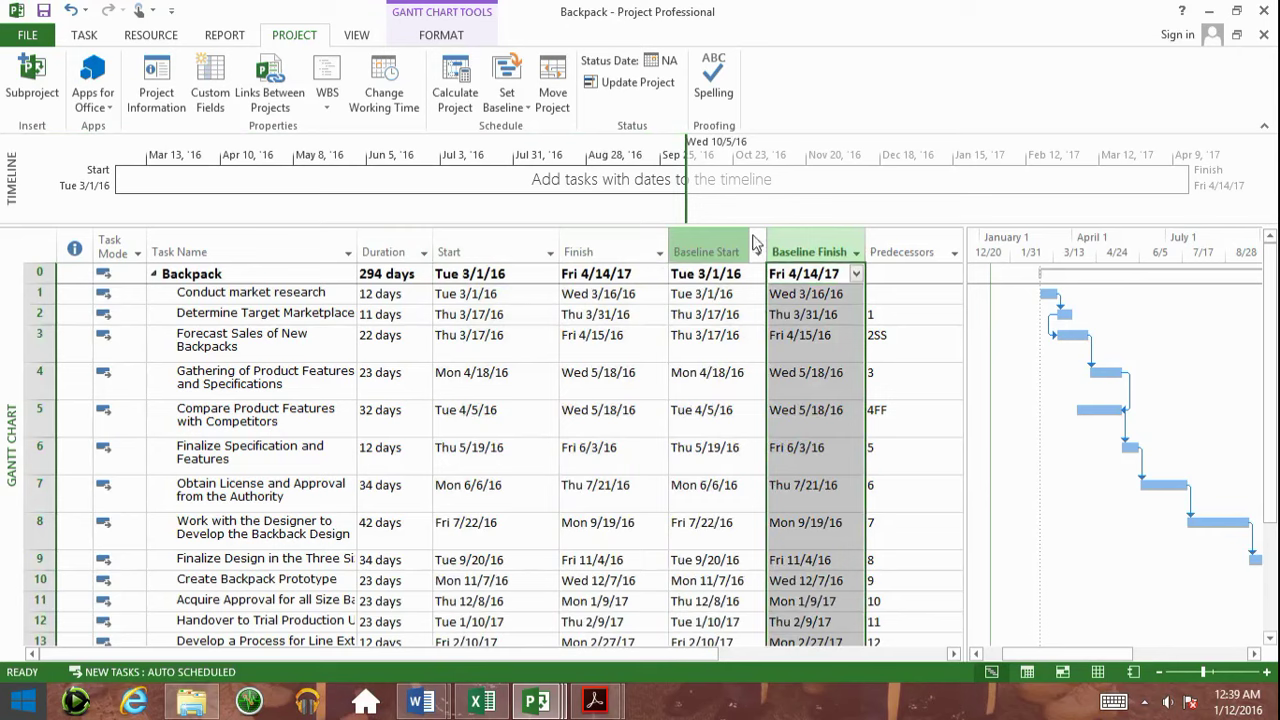
click(703, 250)
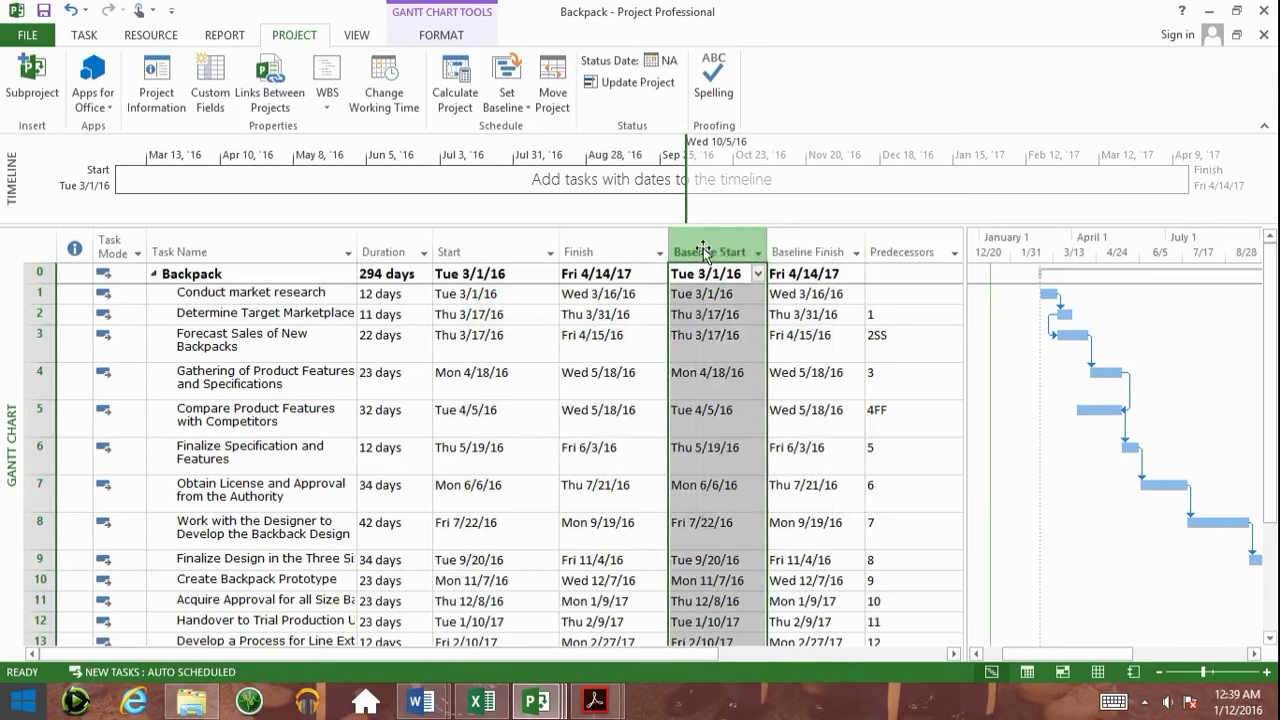
right_click(703, 250)
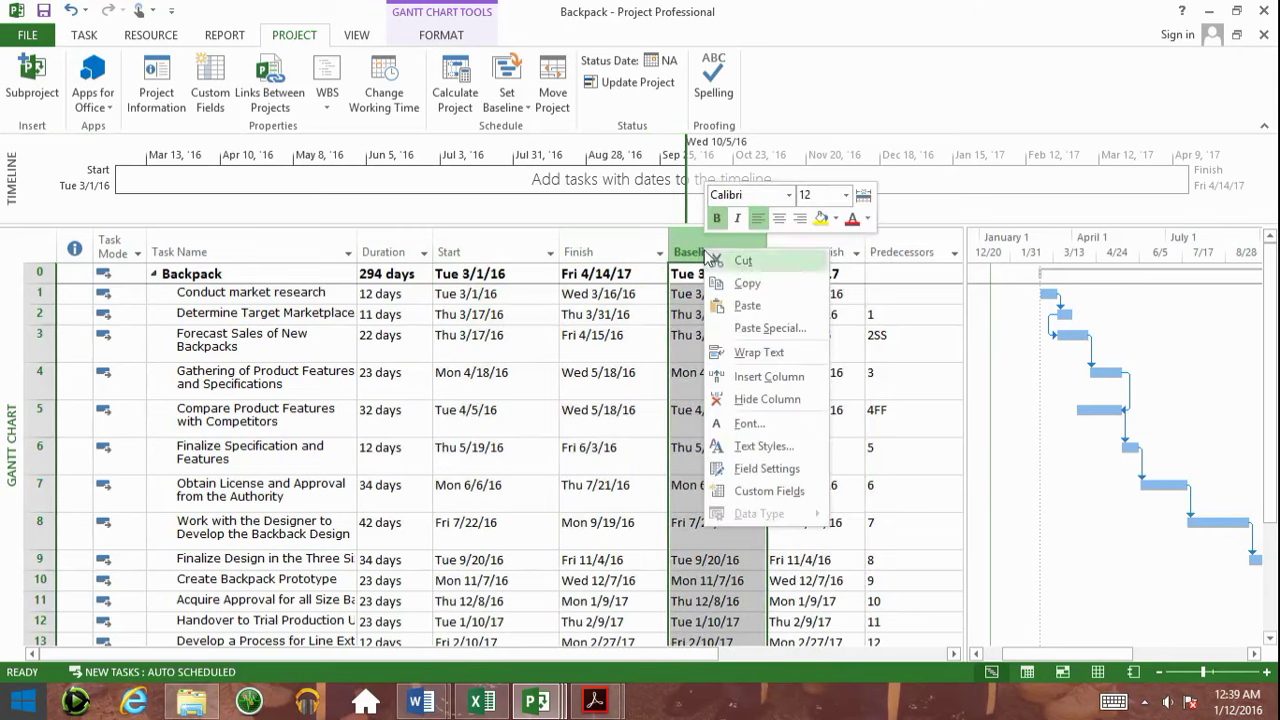
click(758, 370)
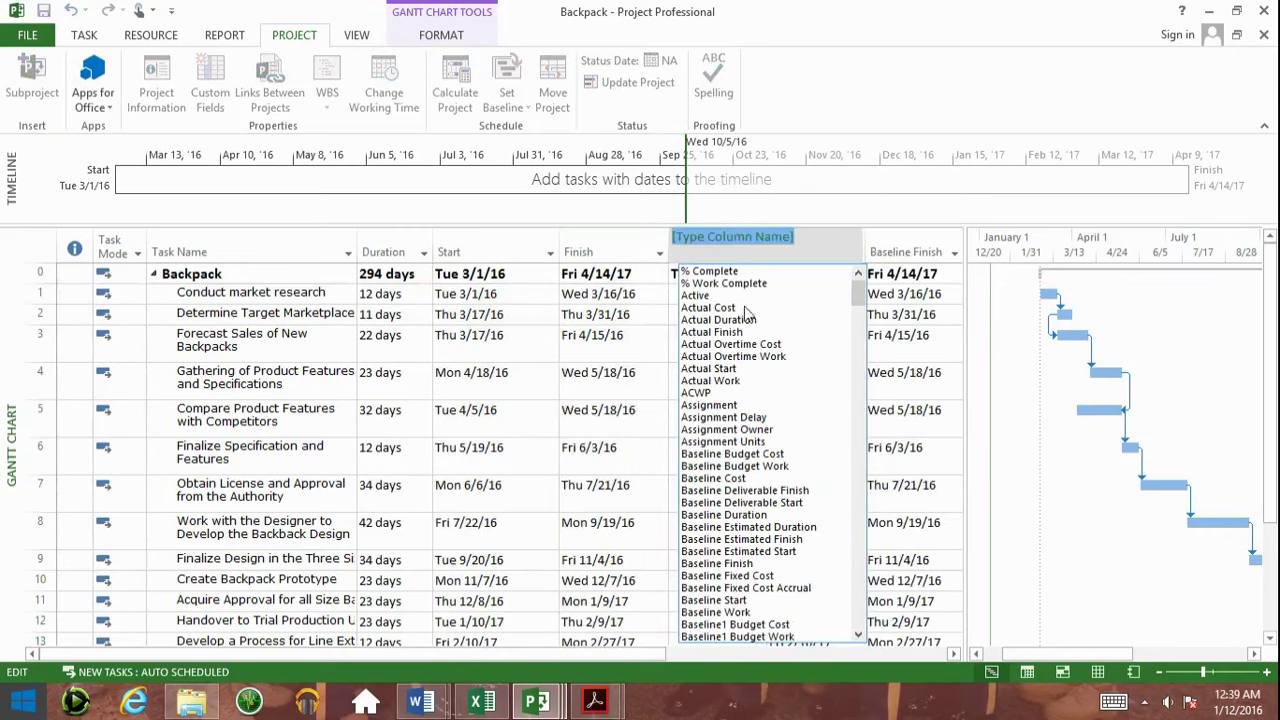
click(720, 380)
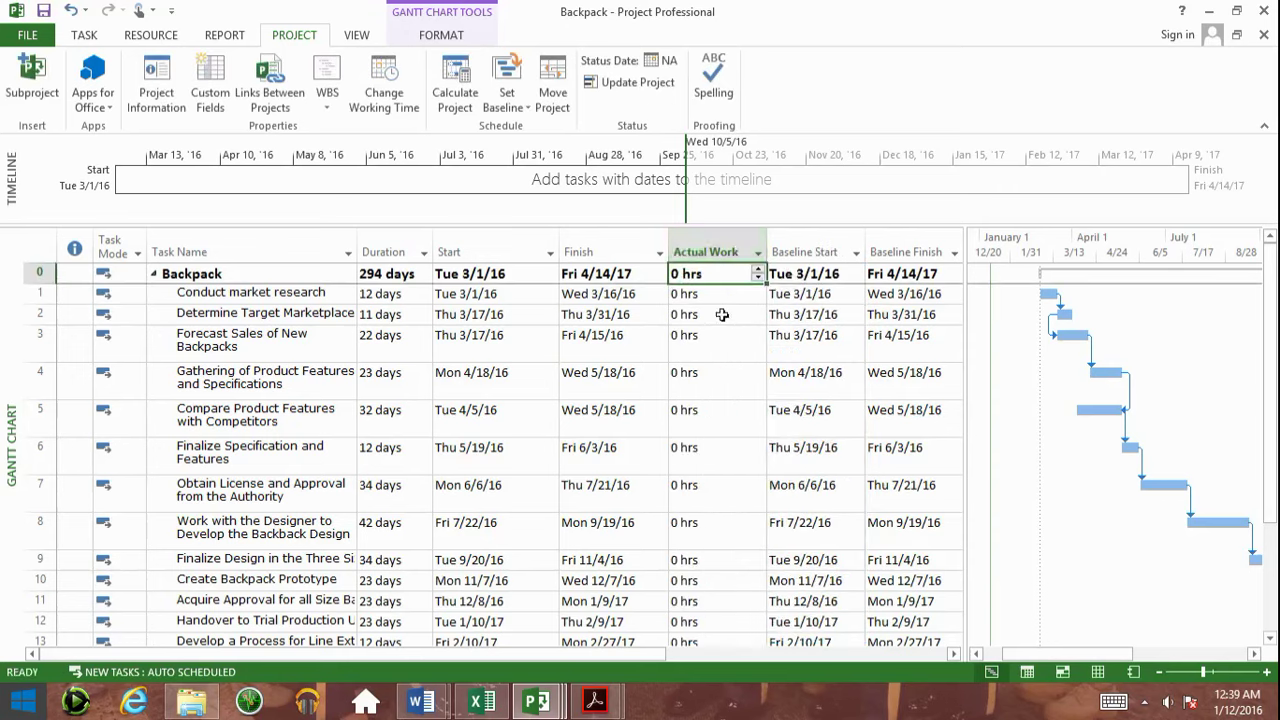
right_click(742, 250)
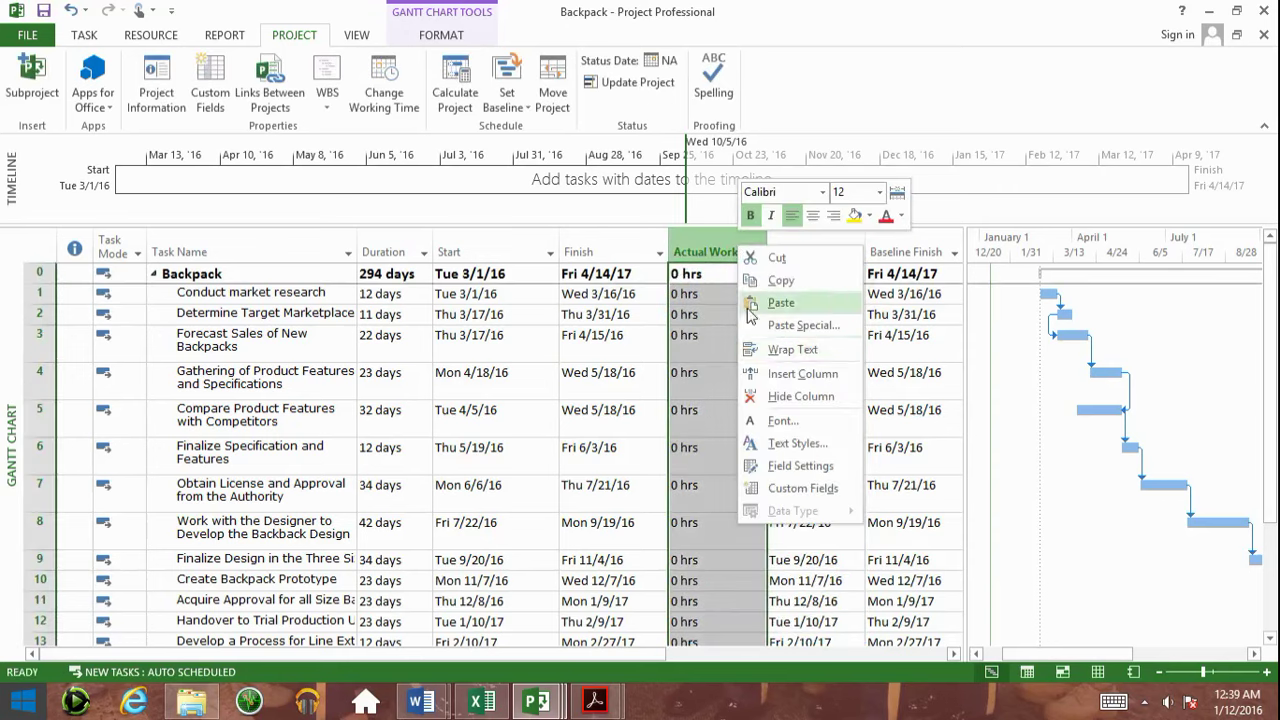
click(798, 396)
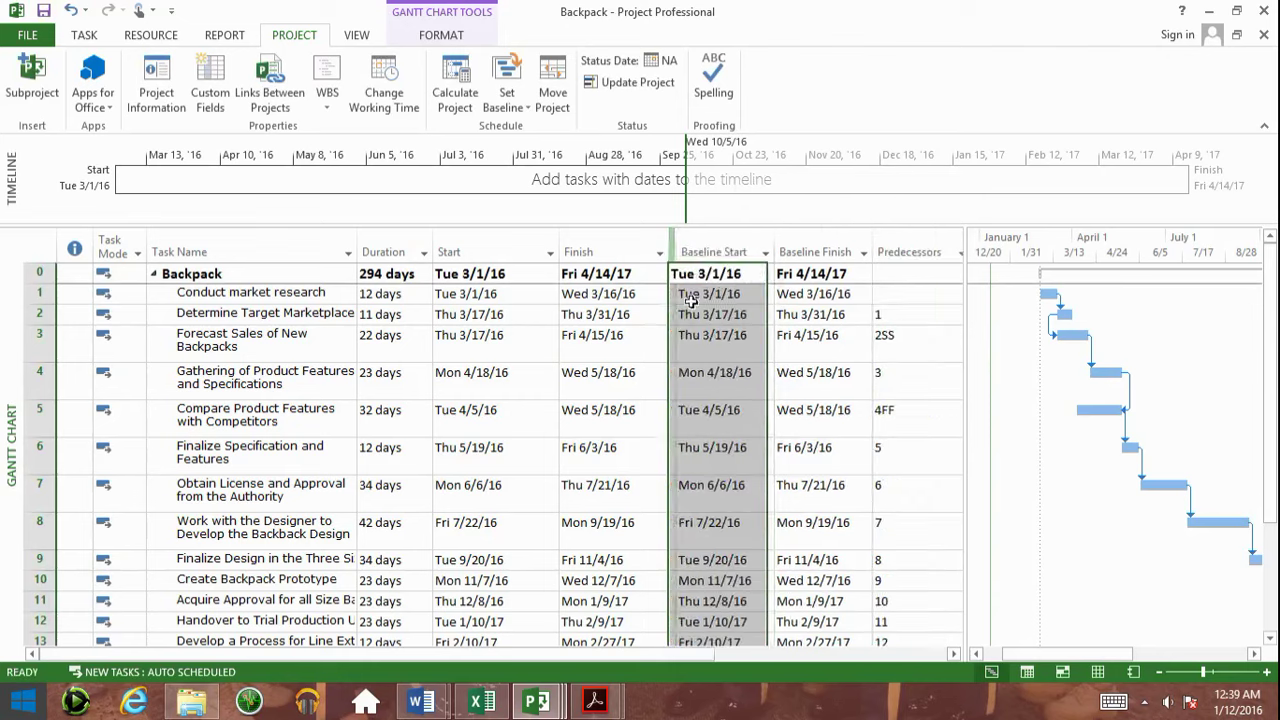
Insert an Actual Start column before the Baseline Start column in the task table.
right_click(703, 245)
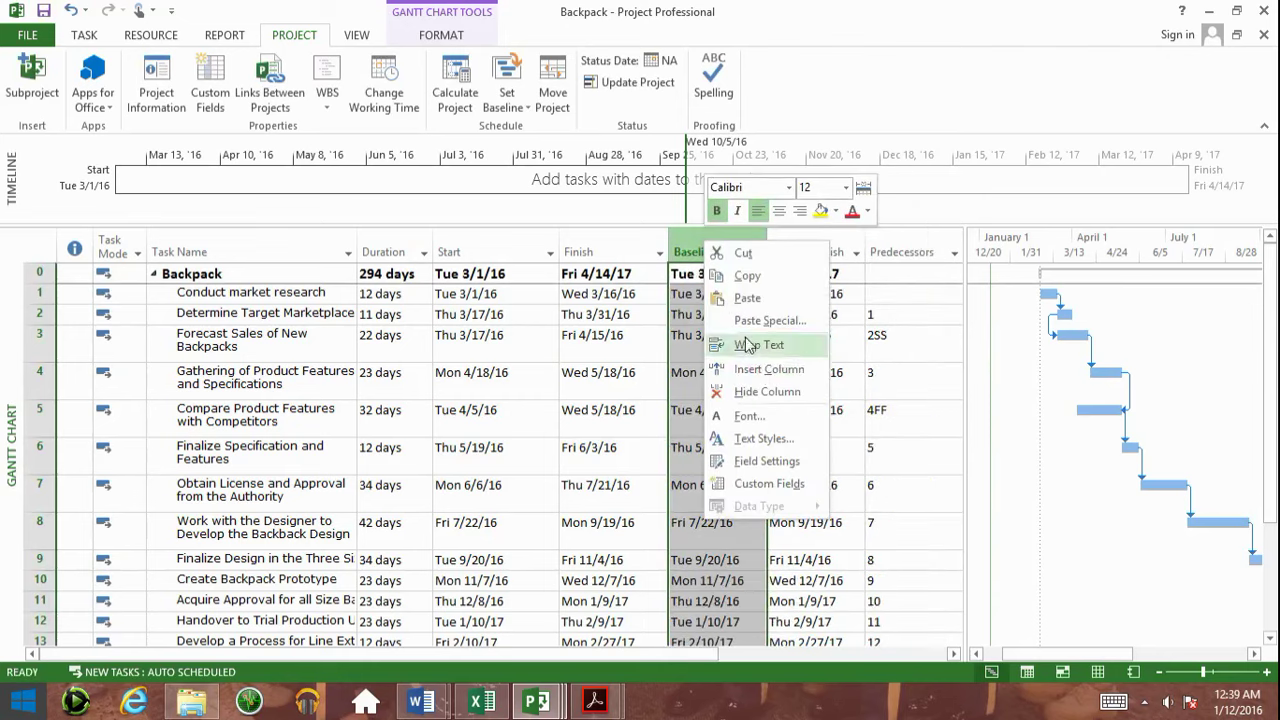
click(755, 367)
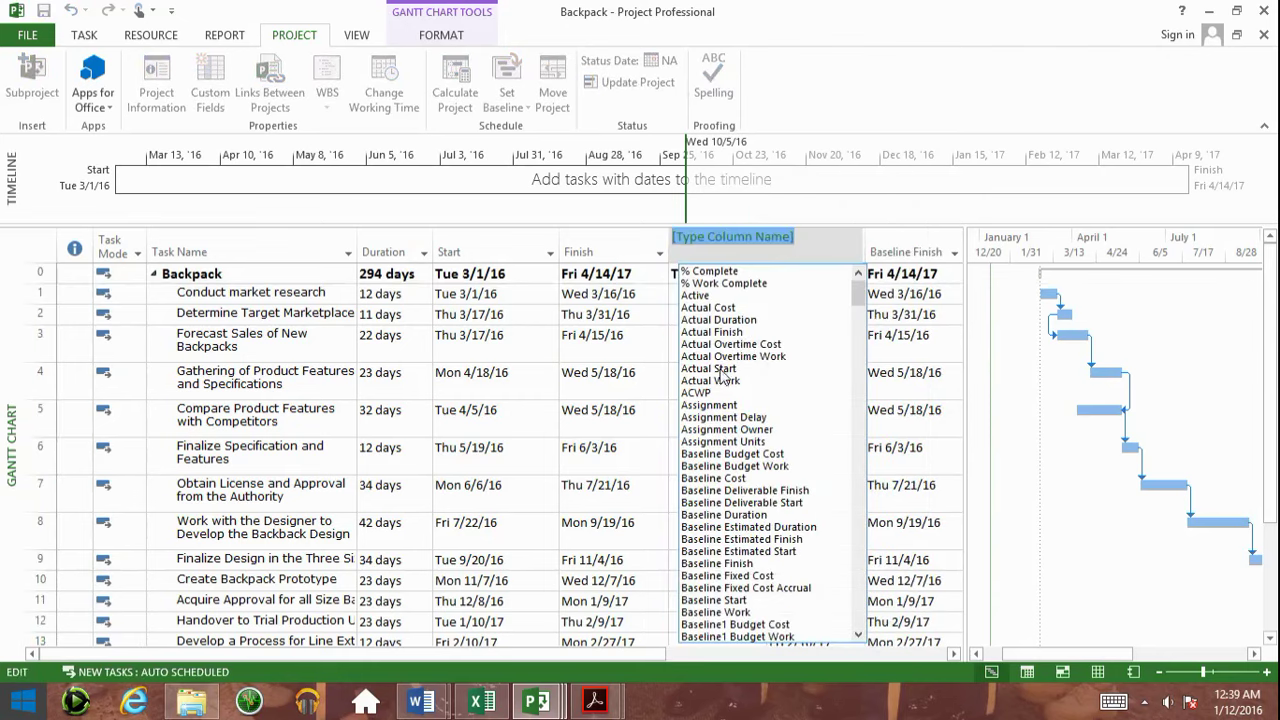
click(727, 368)
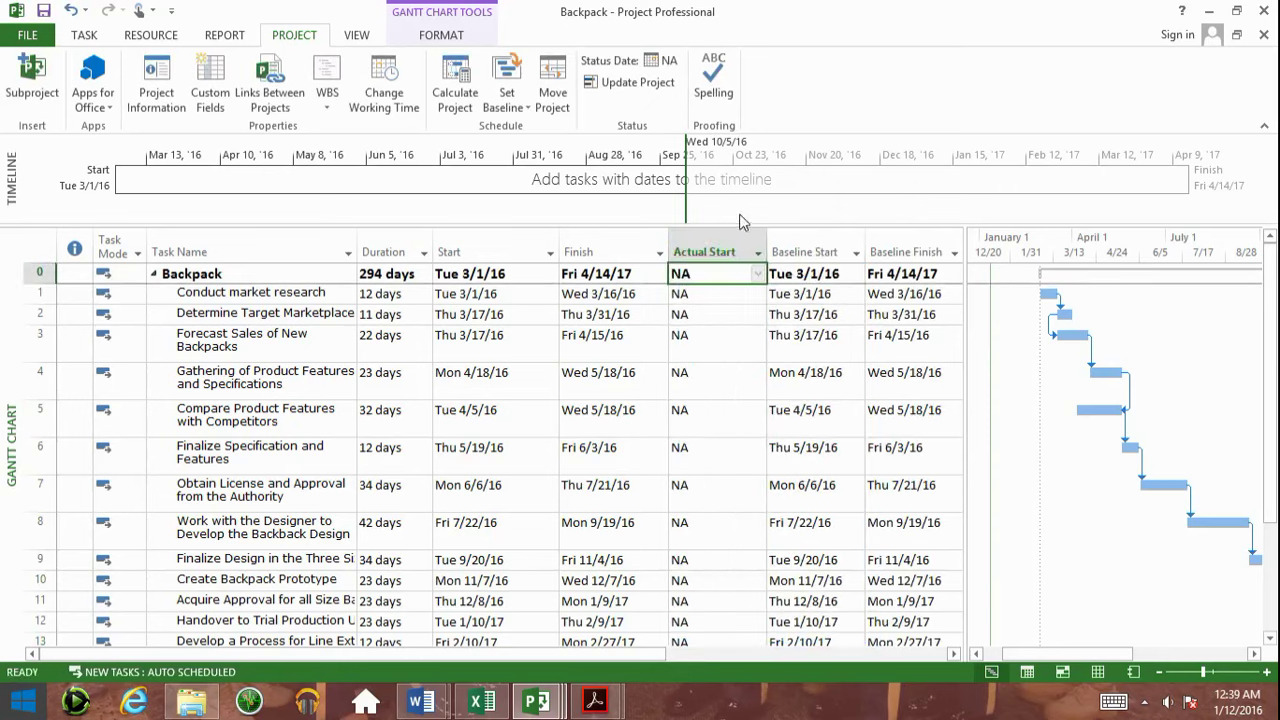
Insert an Actual Finish column between the Actual Start and Baseline Start columns.
right_click(738, 248)
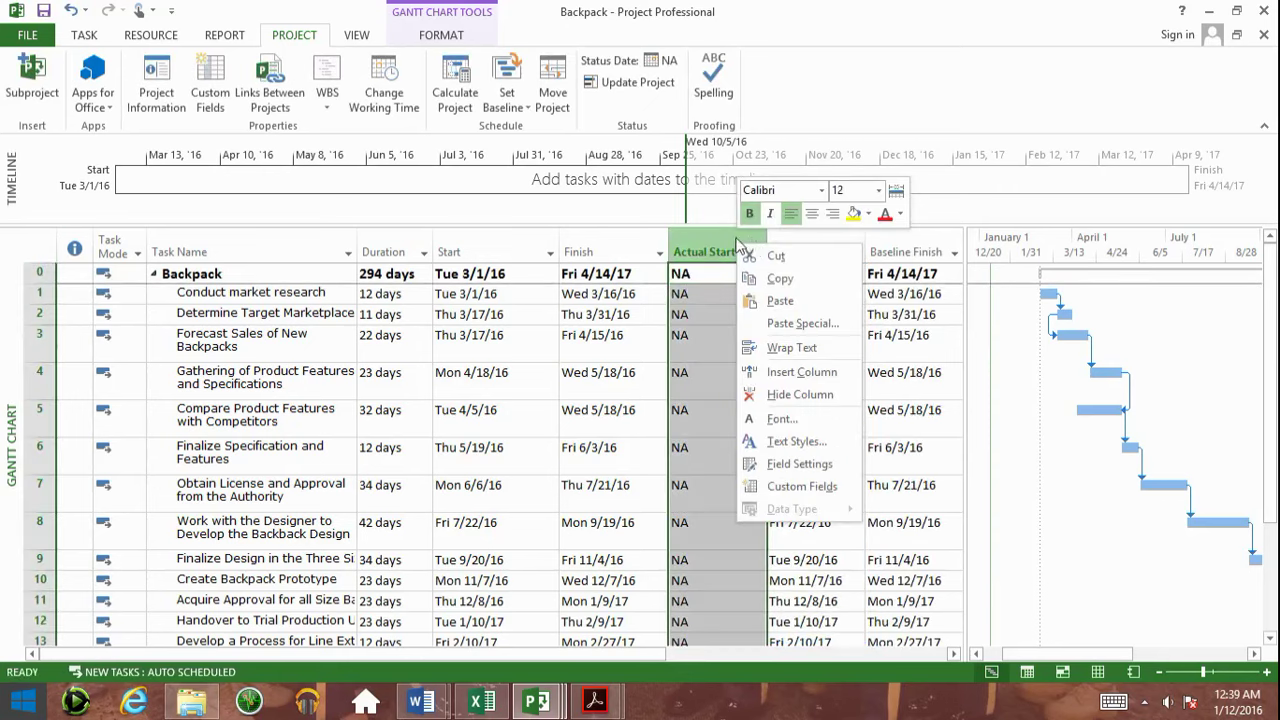
click(736, 243)
right_click(811, 232)
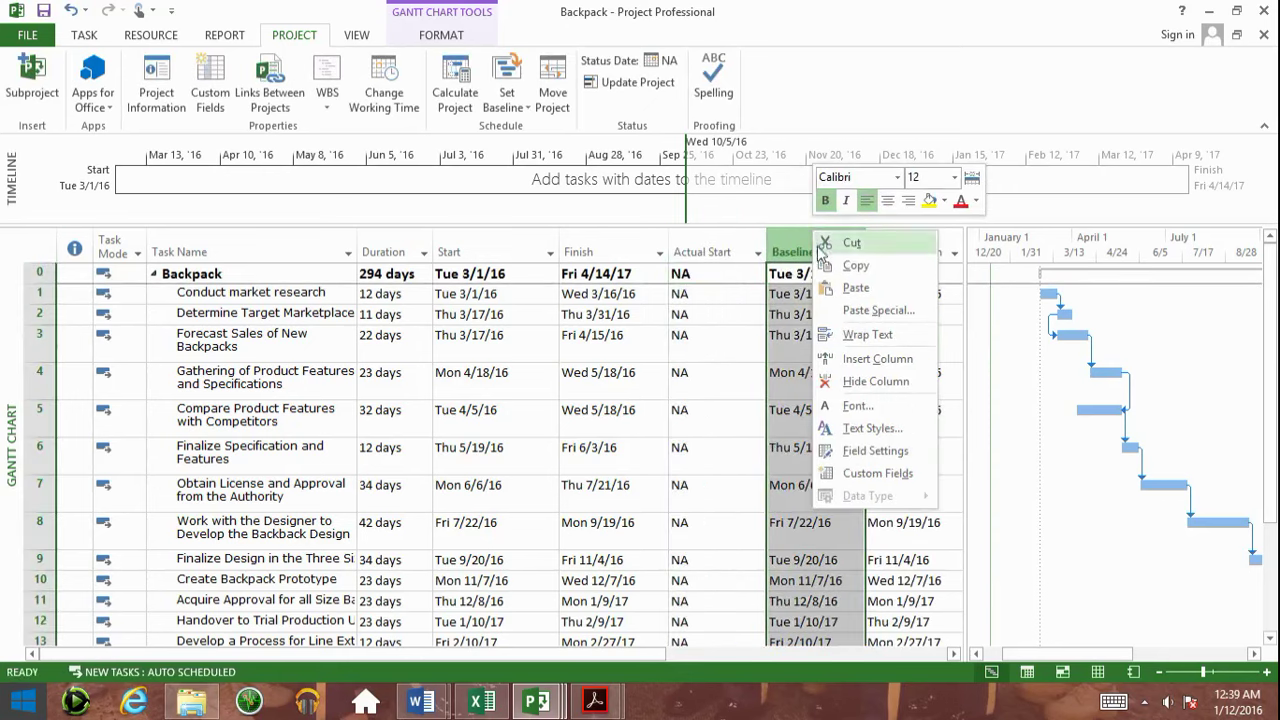
click(834, 352)
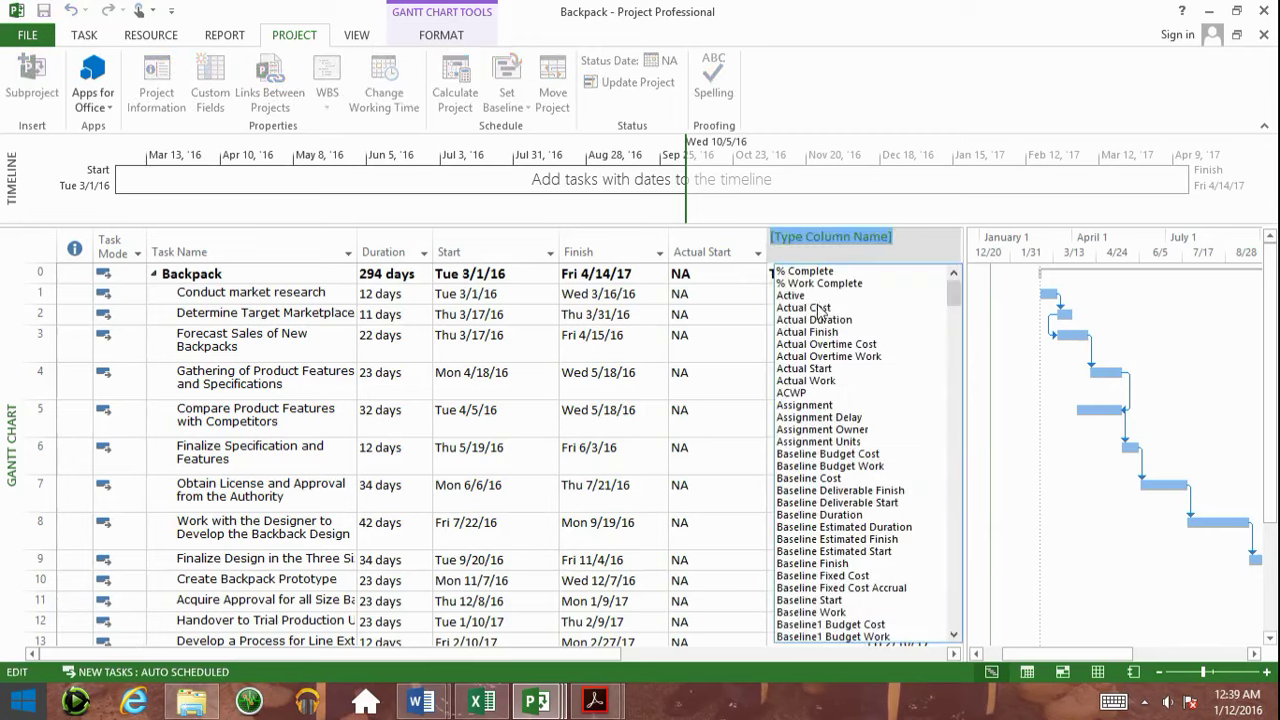
click(823, 331)
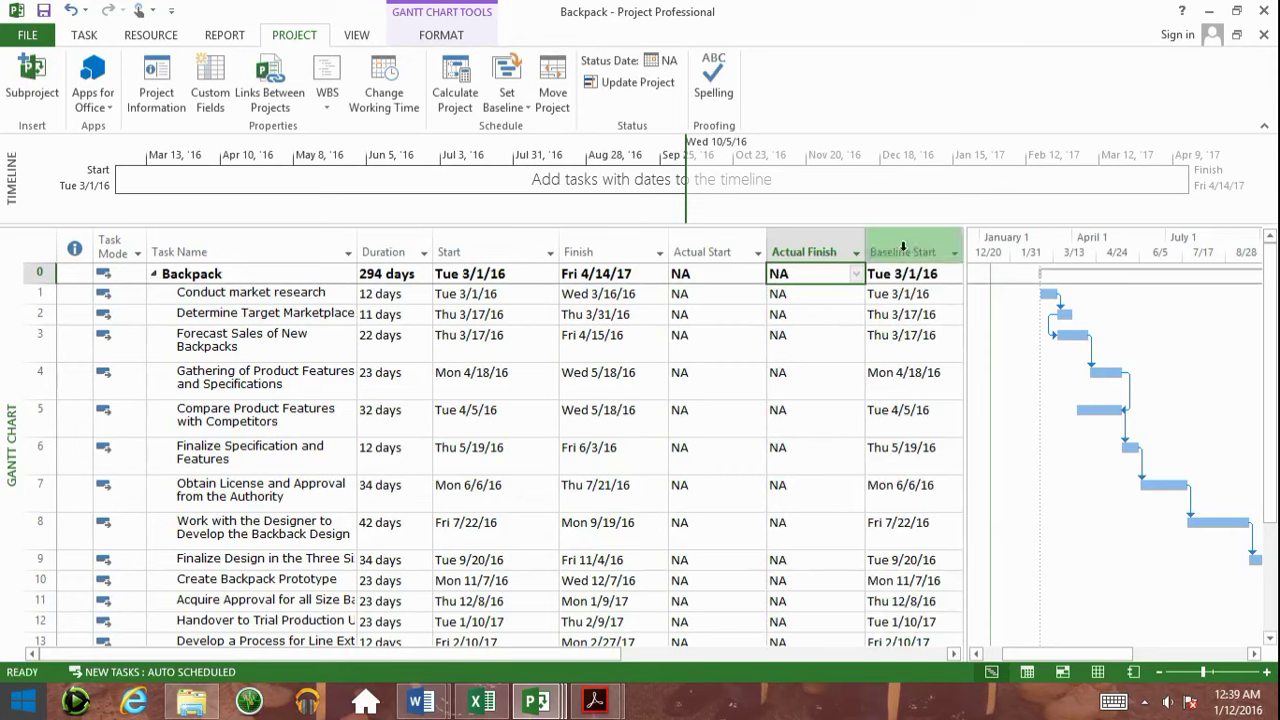
Try to set the Actual Start of the Conduct market research task to Tue 1/12/16.
drag(967, 240, 955, 240)
click(1268, 673)
click(1268, 673)
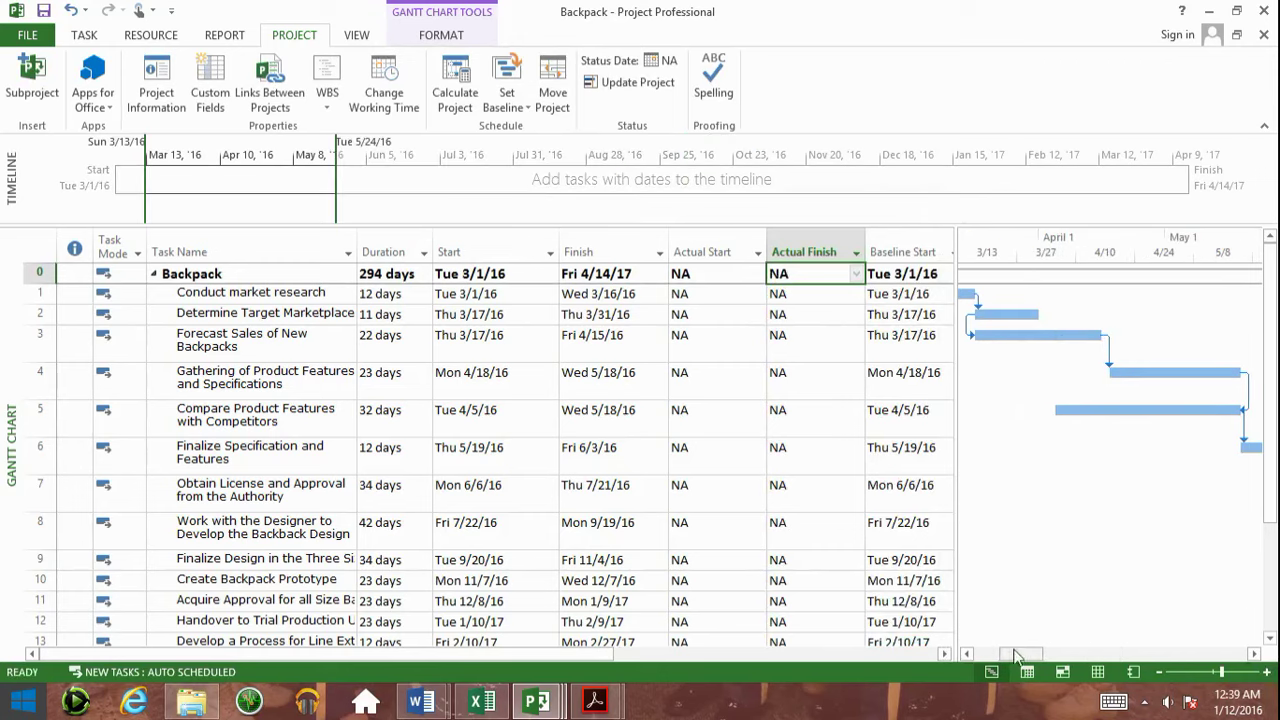
click(968, 654)
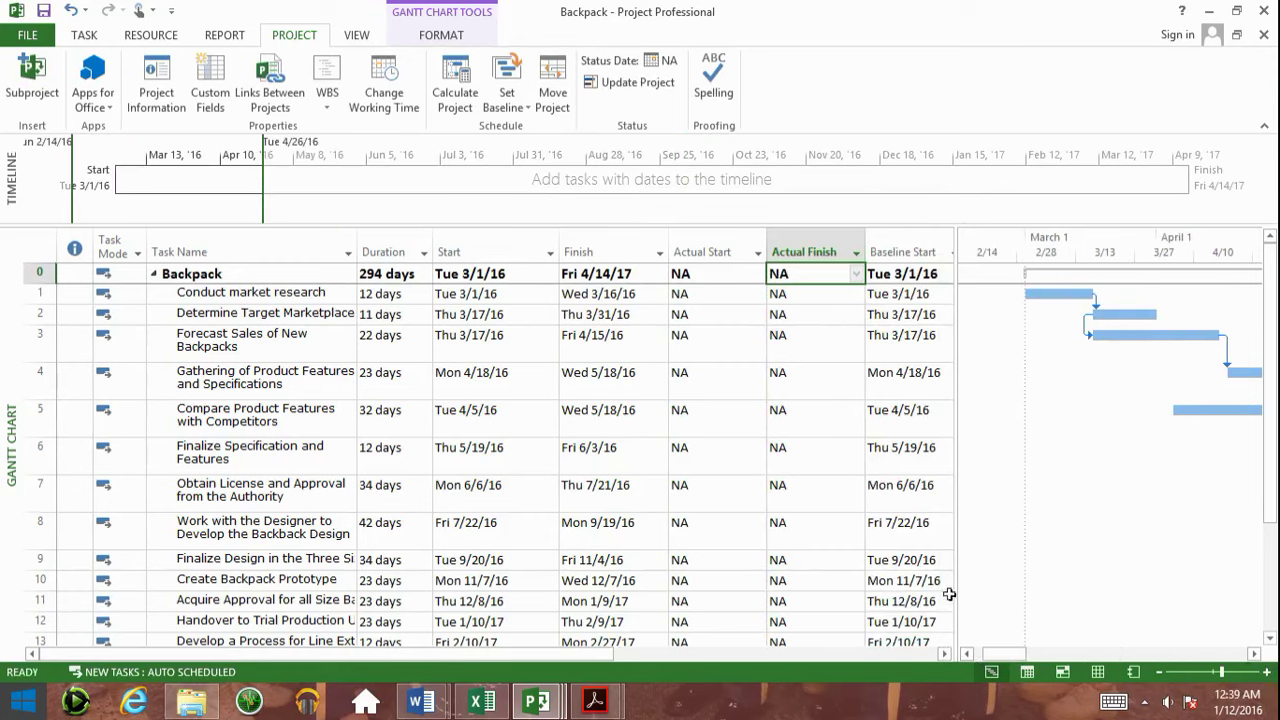
click(744, 295)
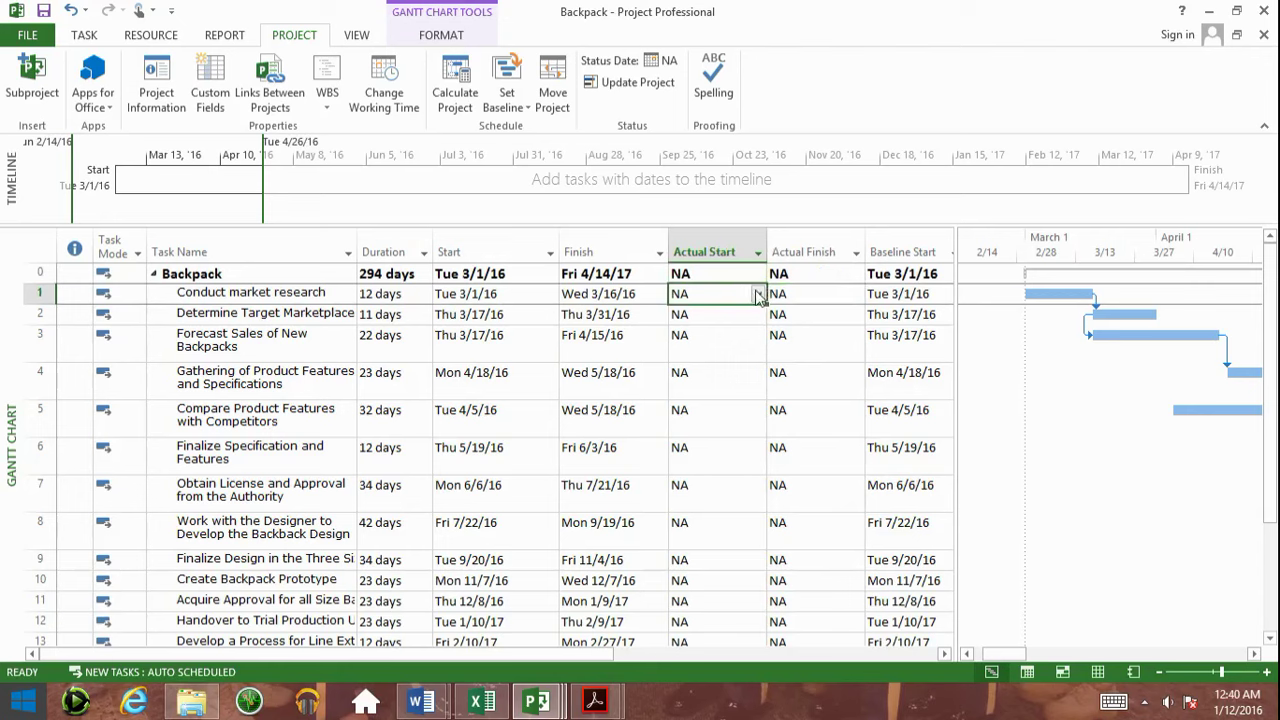
click(757, 294)
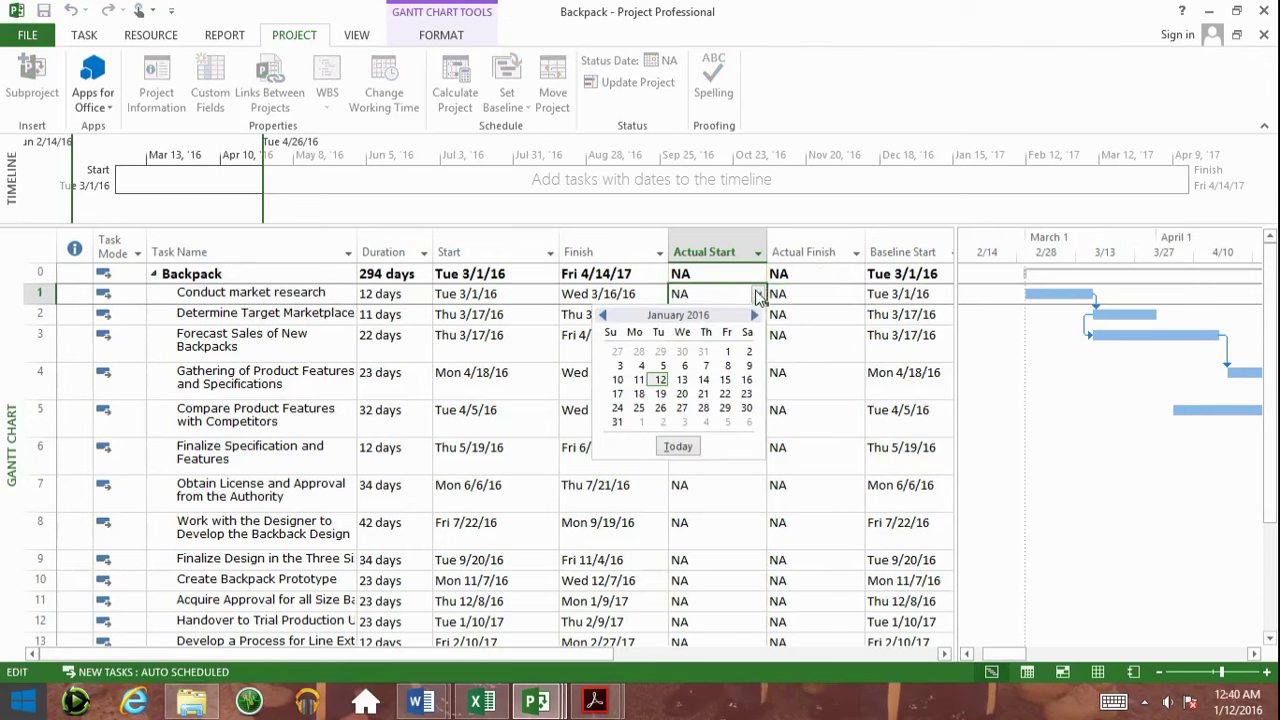
click(661, 380)
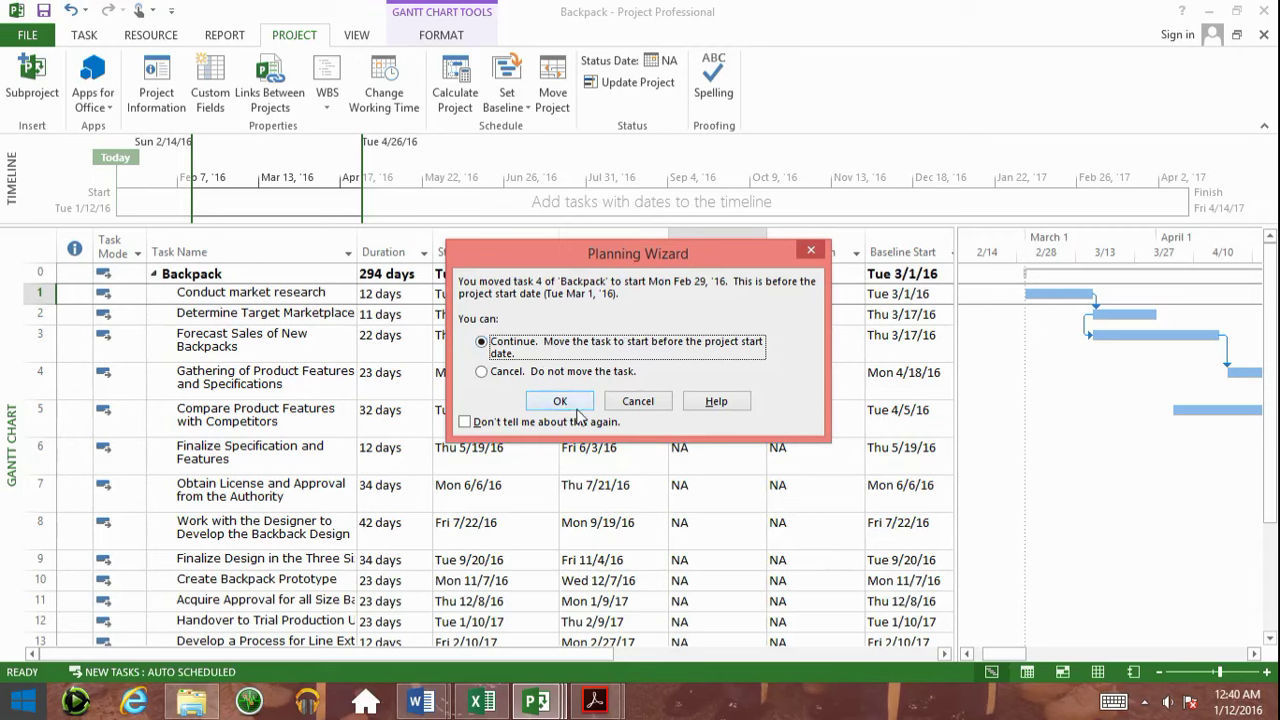
drag(641, 261, 912, 32)
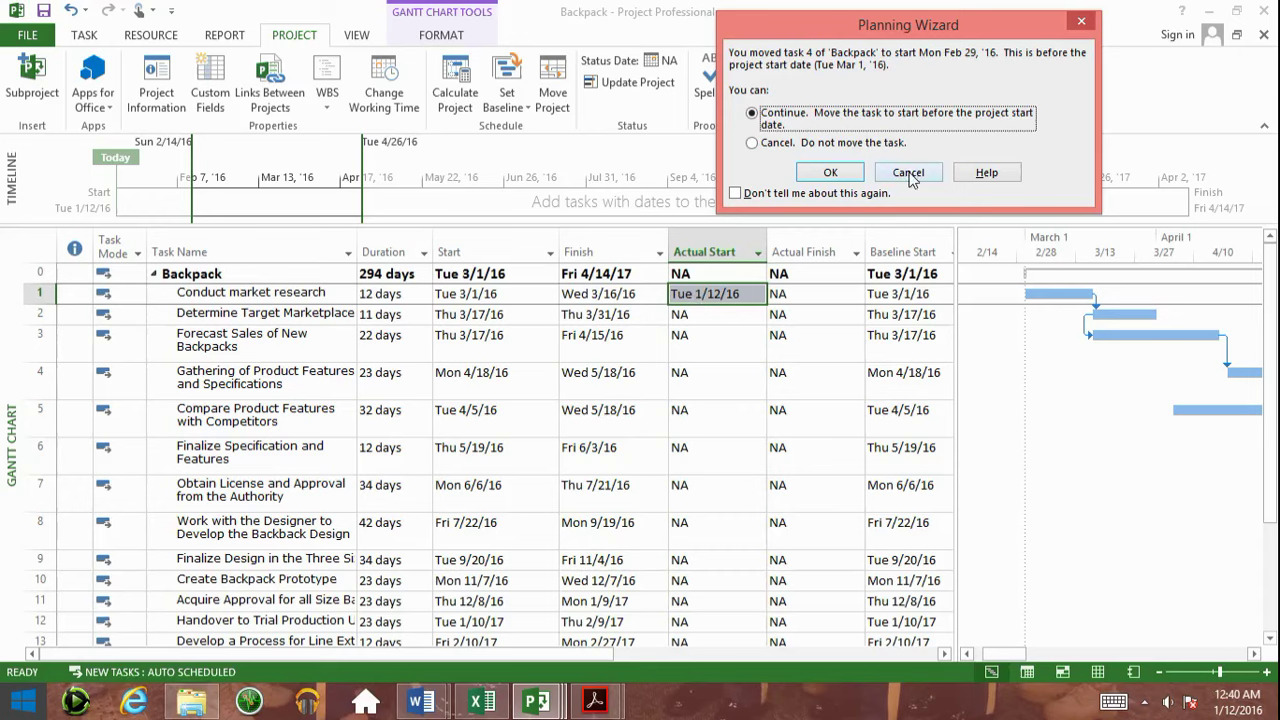
click(908, 174)
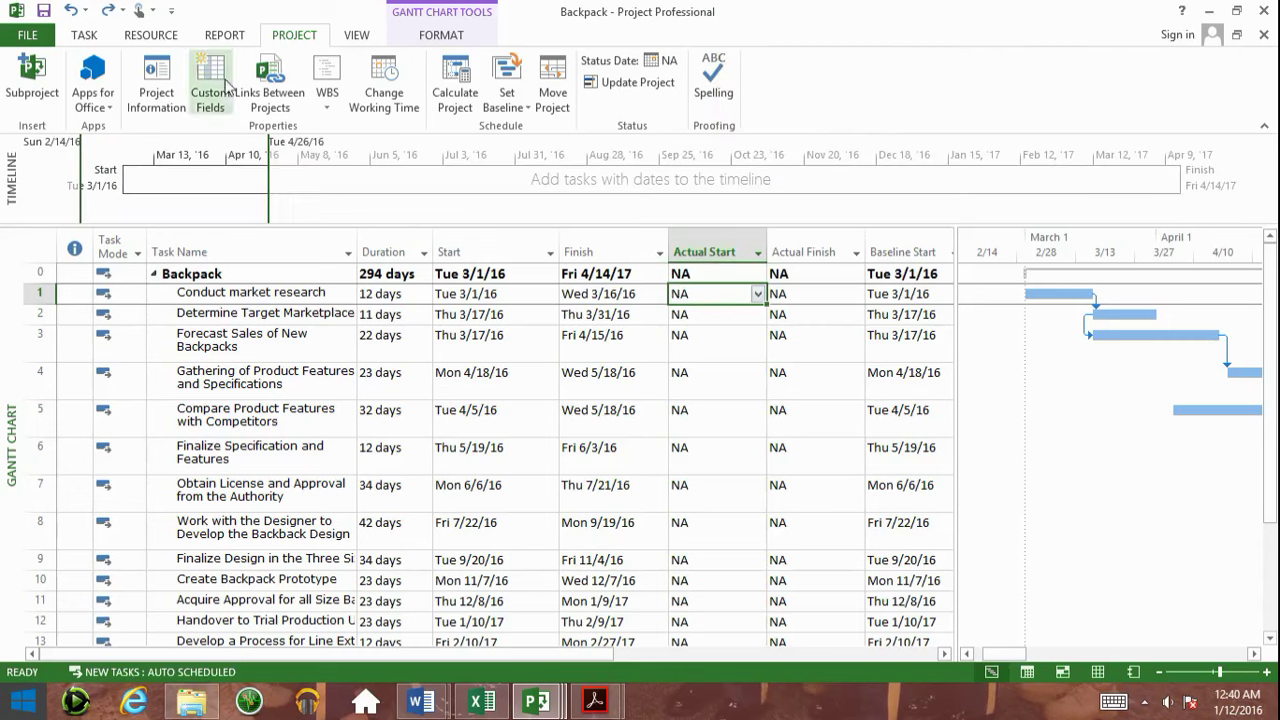
Set the start date in the Backpack project information to Mon 2/1/16.
click(100, 35)
click(293, 34)
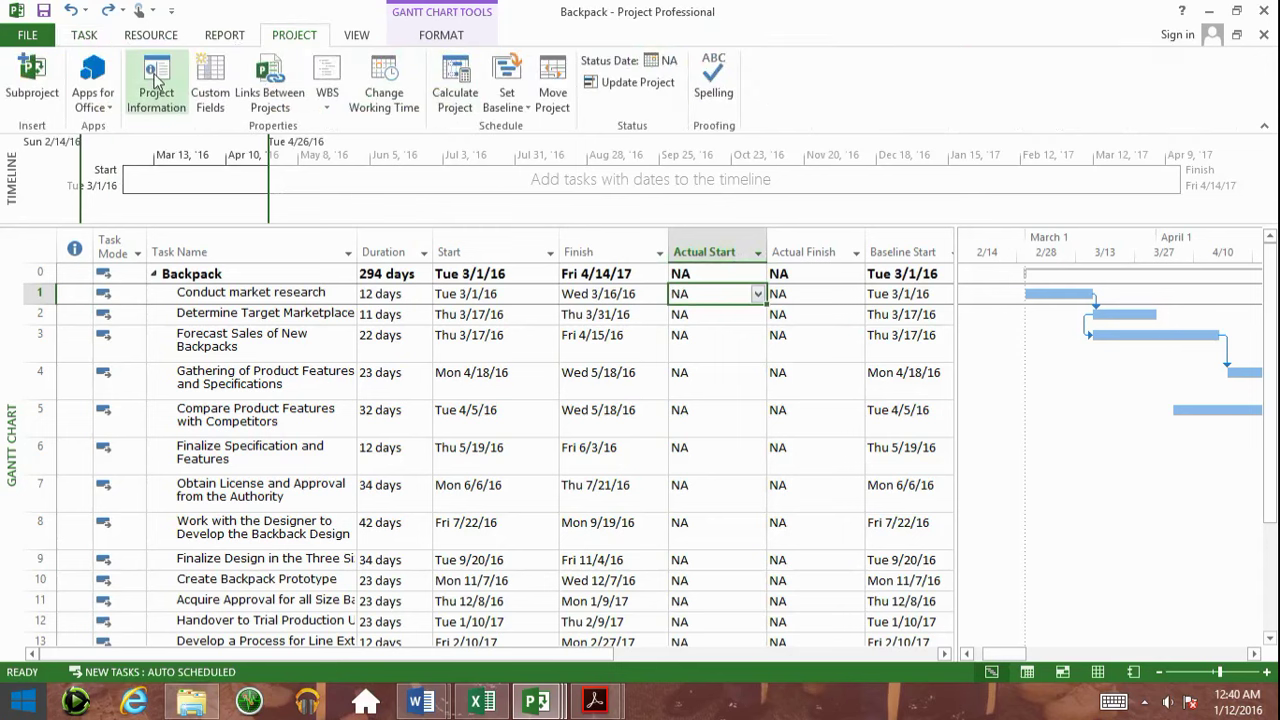
click(156, 83)
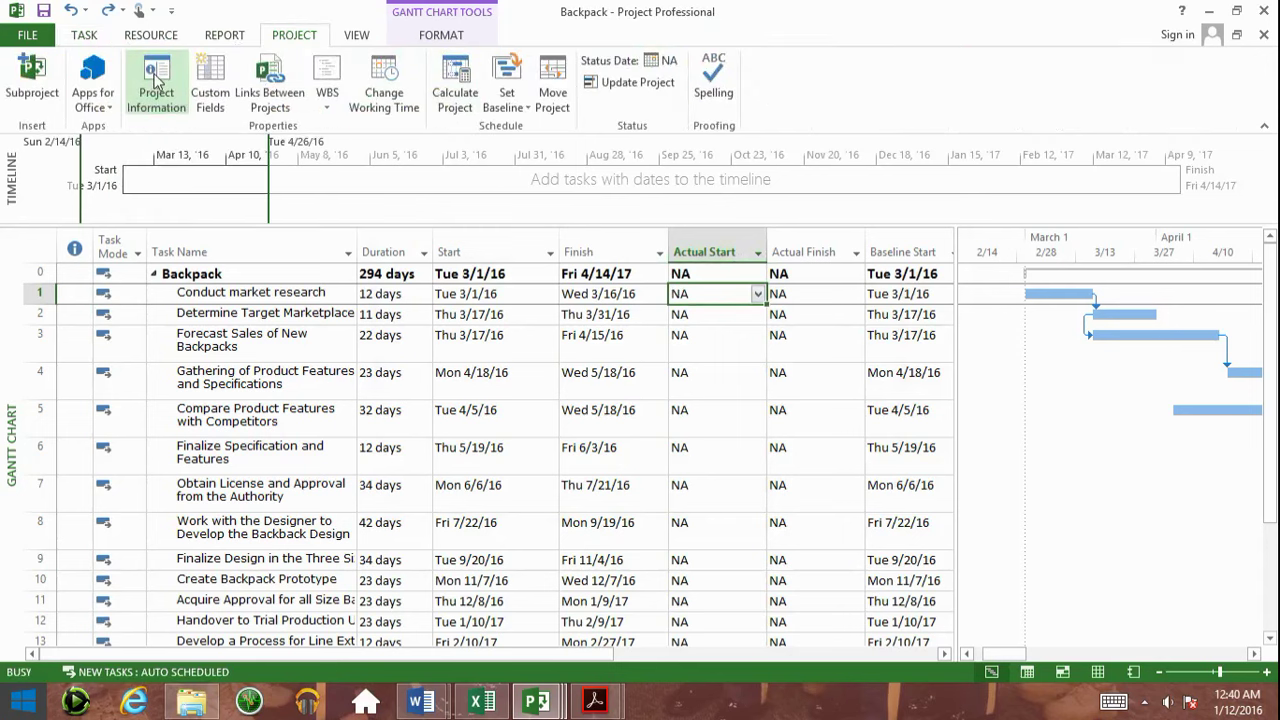
drag(510, 142, 657, 453)
click(776, 491)
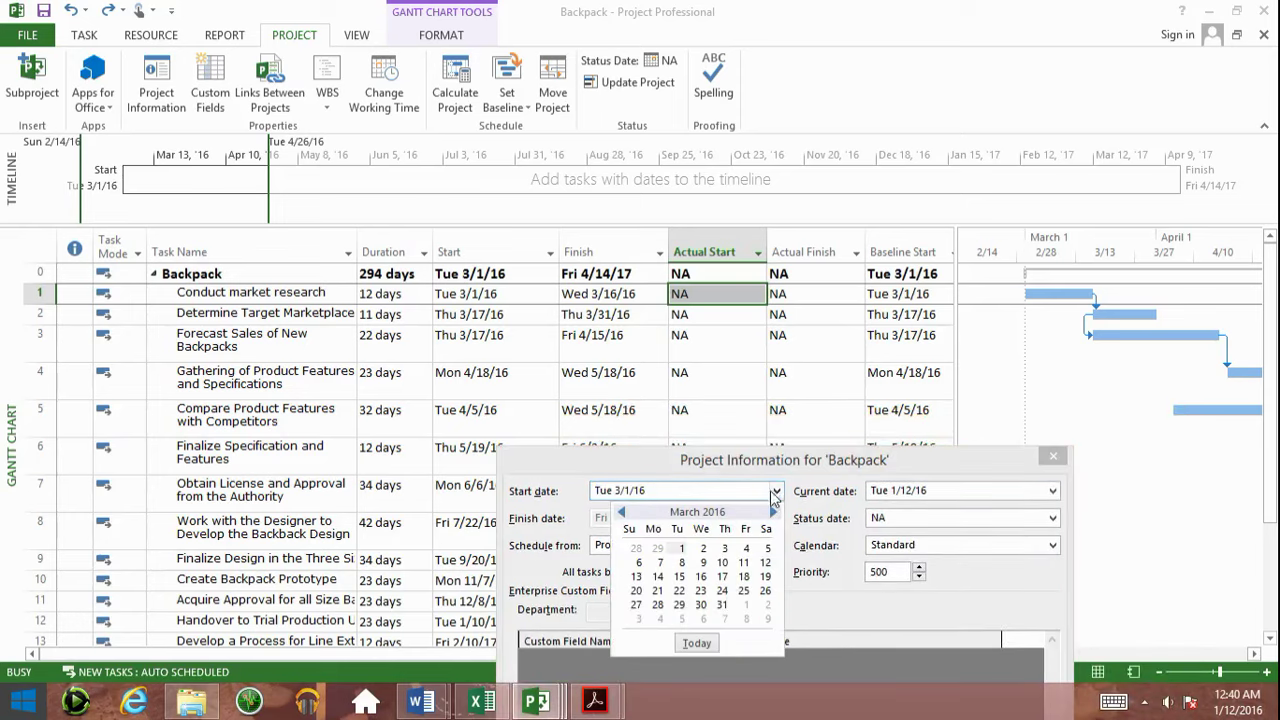
click(622, 511)
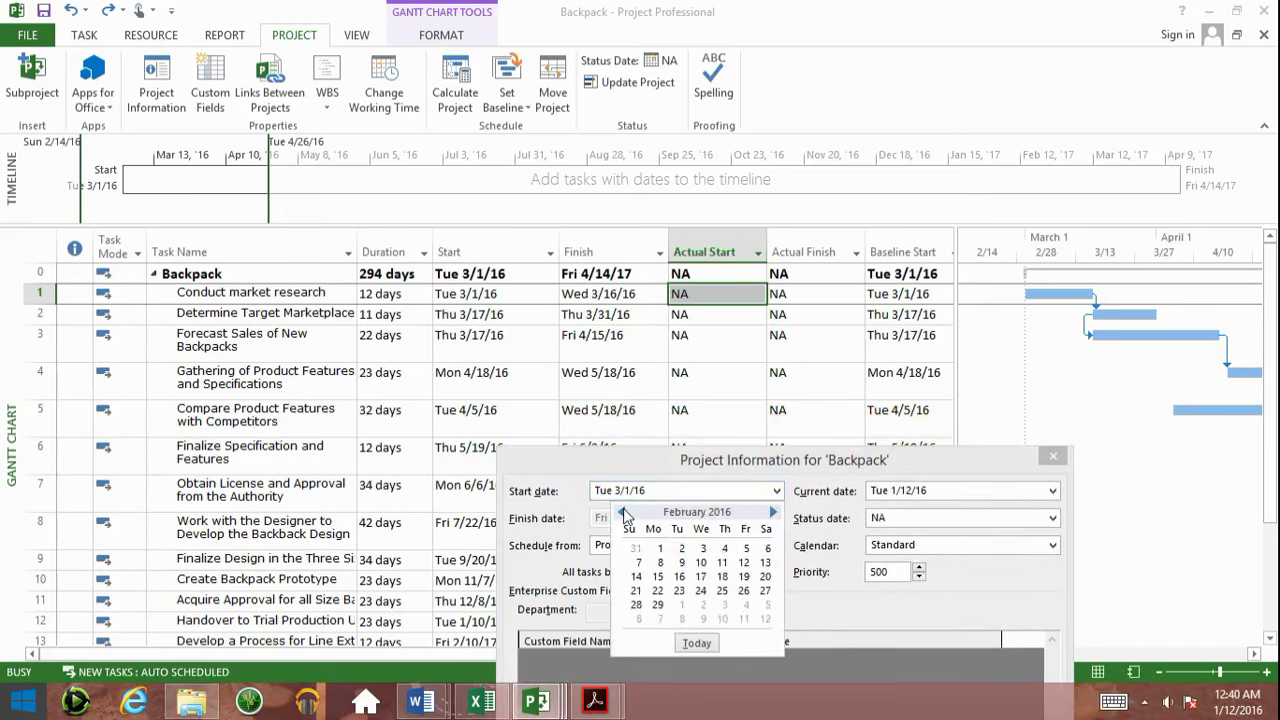
click(662, 549)
drag(933, 460, 380, 385)
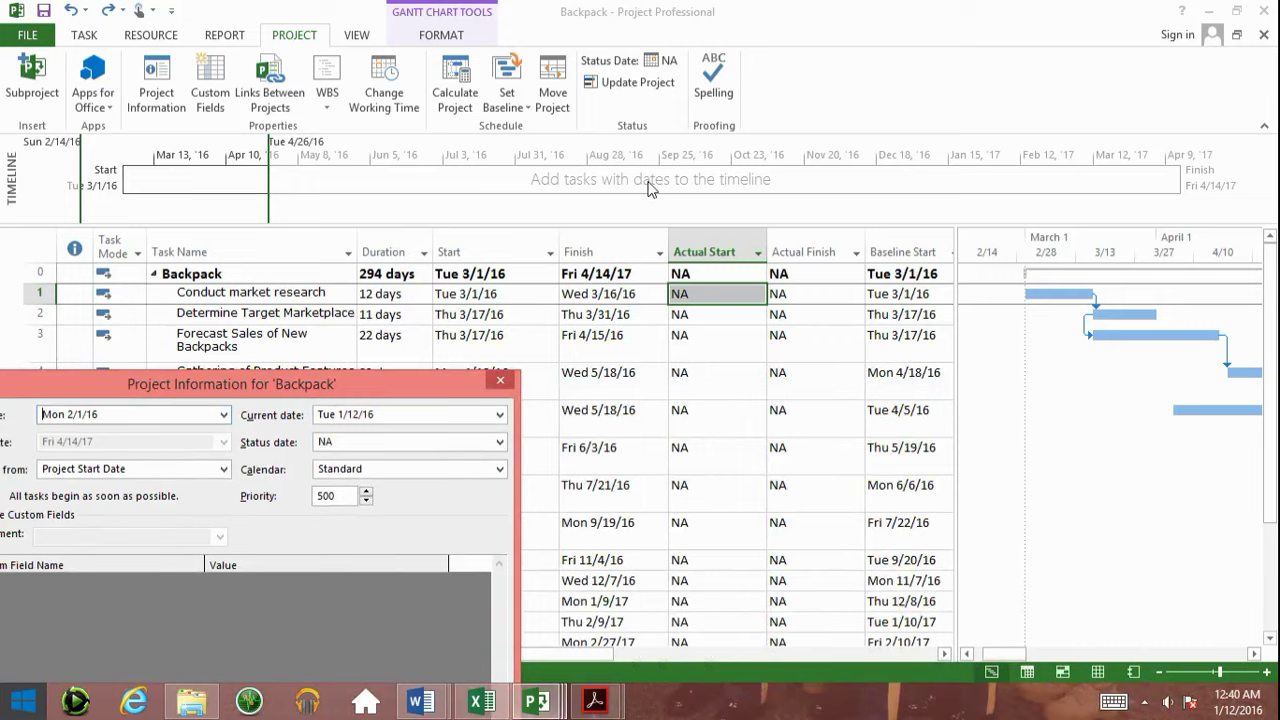
drag(210, 394, 986, 172)
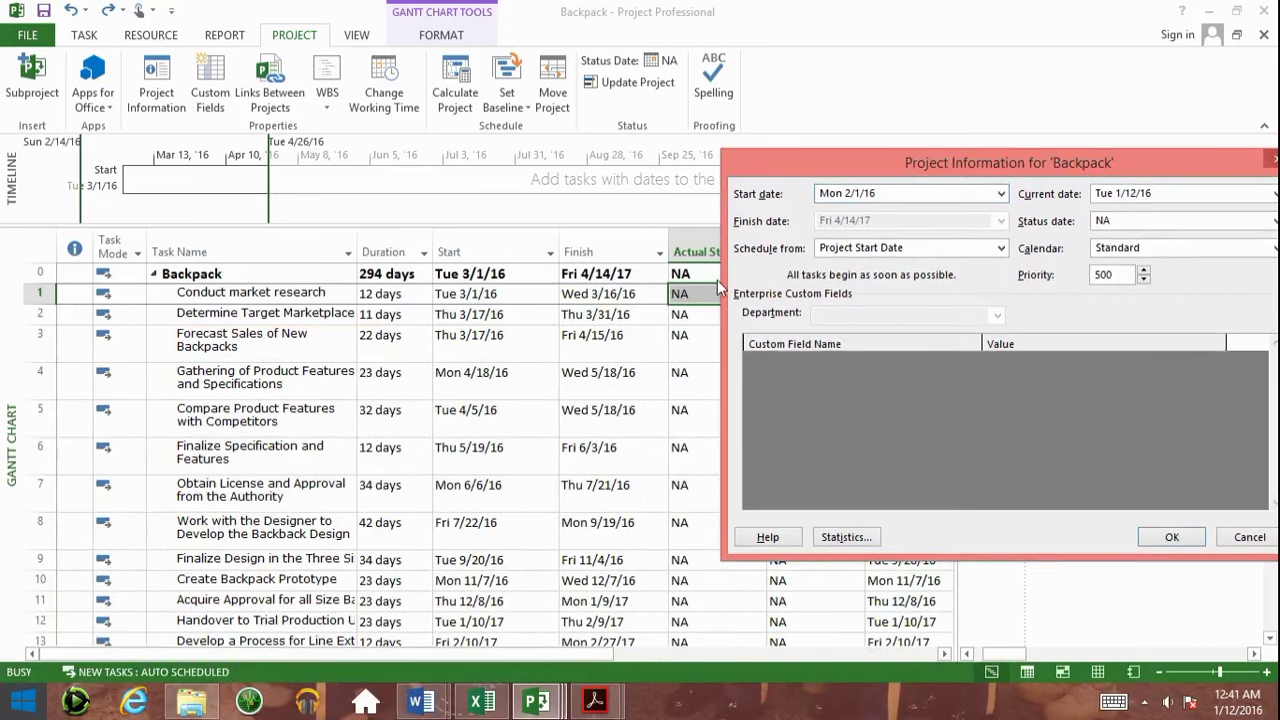
click(1171, 537)
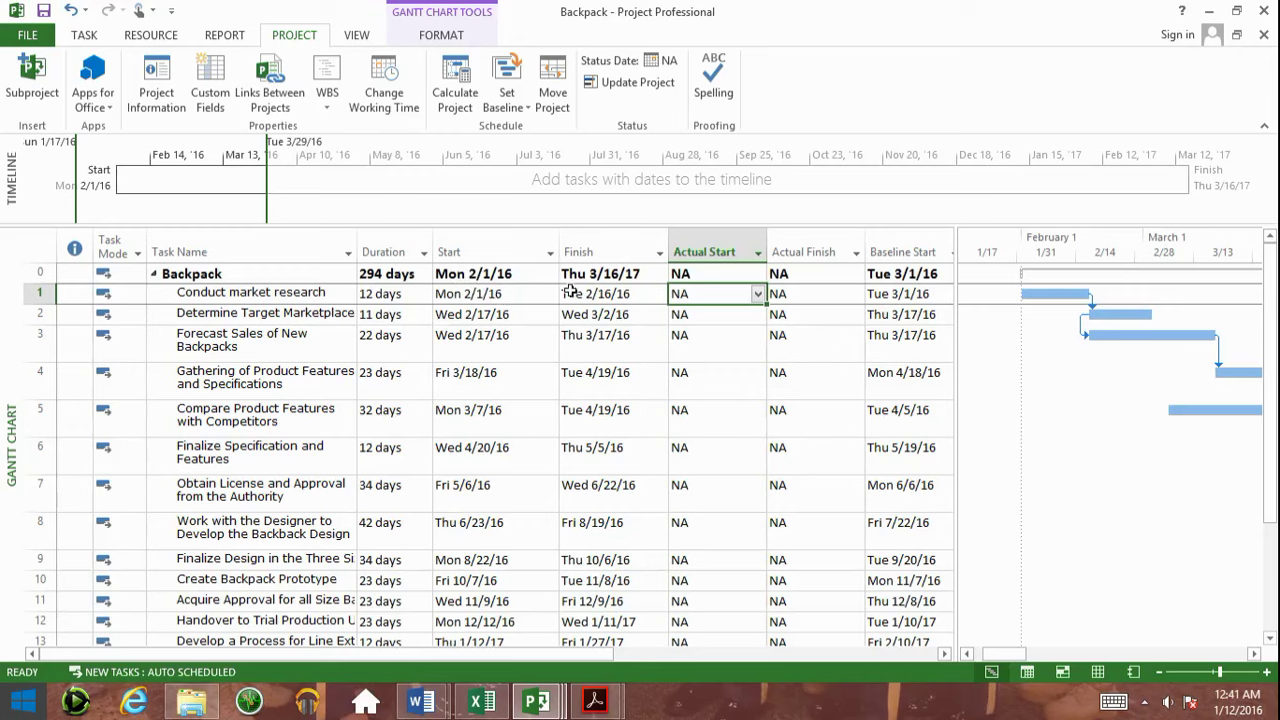
Change the start date in the Backpack project information to Tue 1/12/16.
click(167, 88)
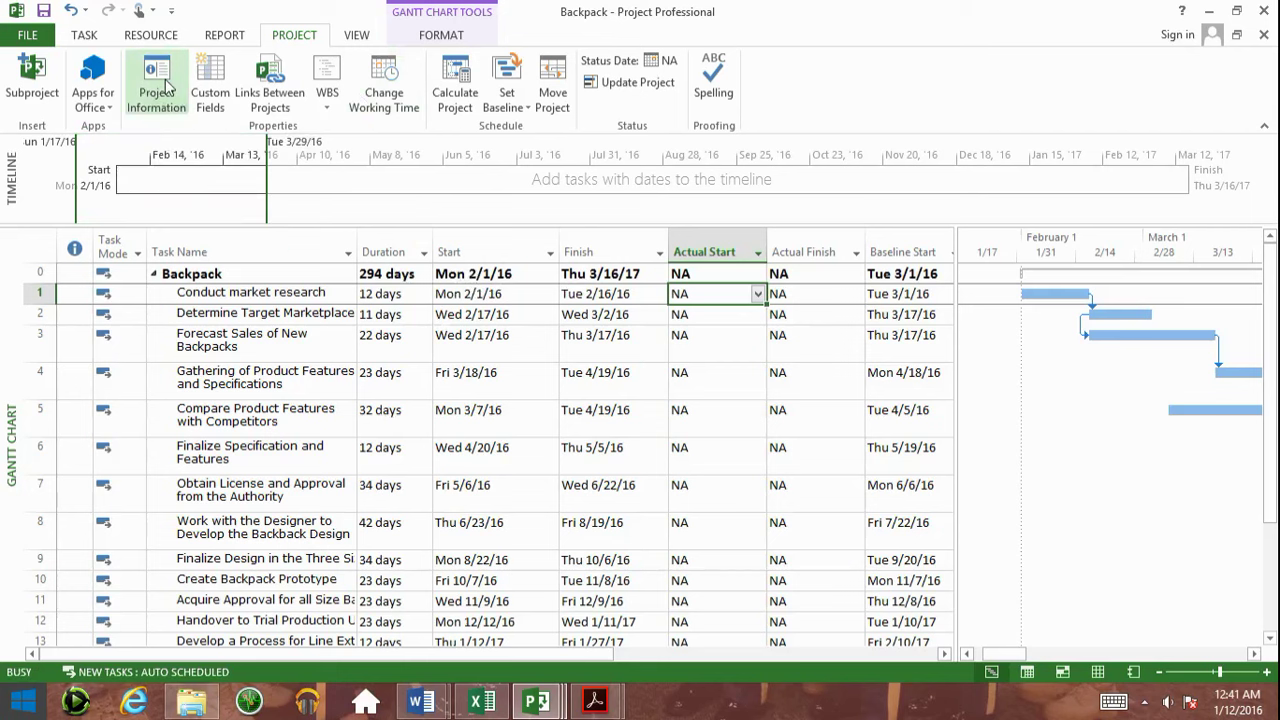
drag(384, 140, 1043, 525)
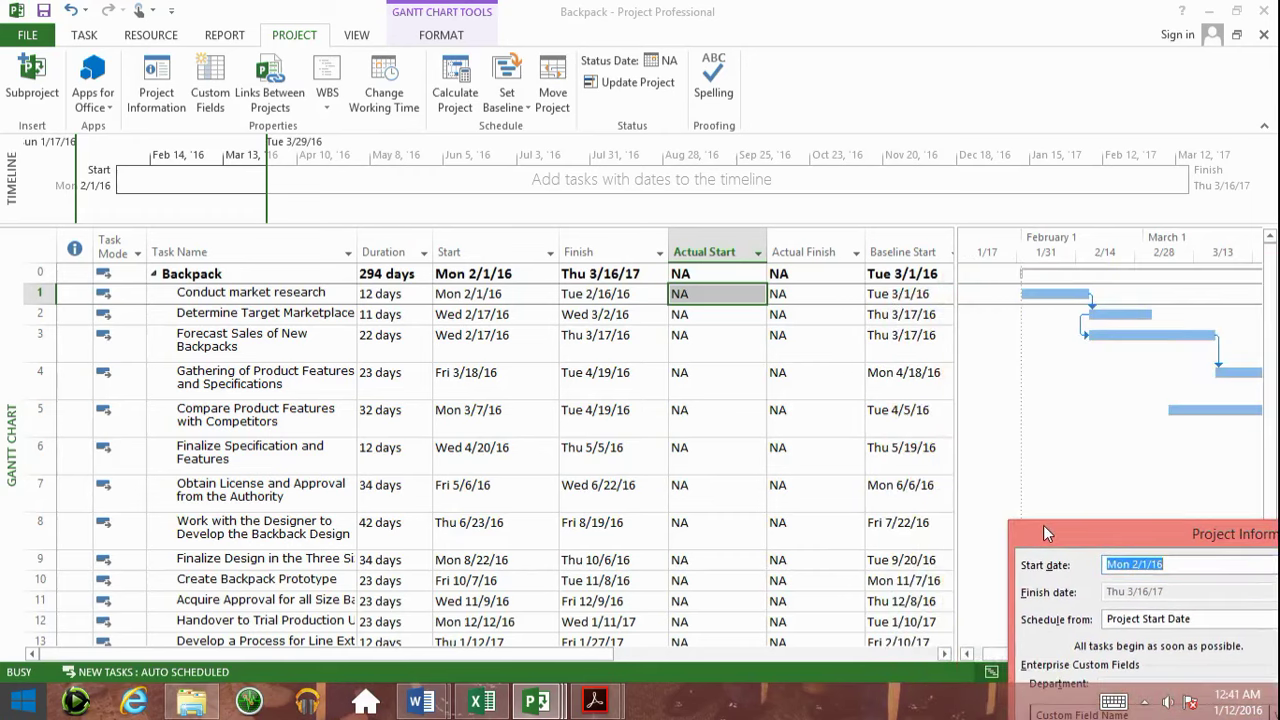
drag(1043, 525, 882, 376)
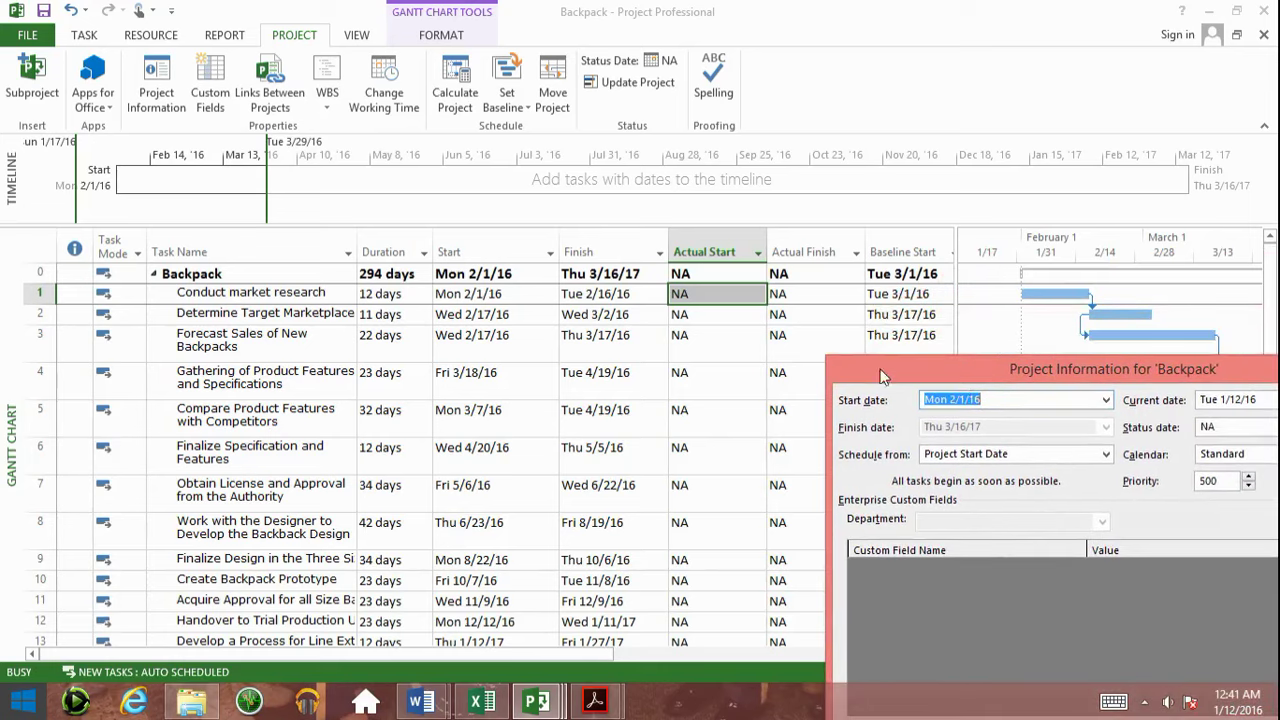
click(1106, 399)
click(951, 421)
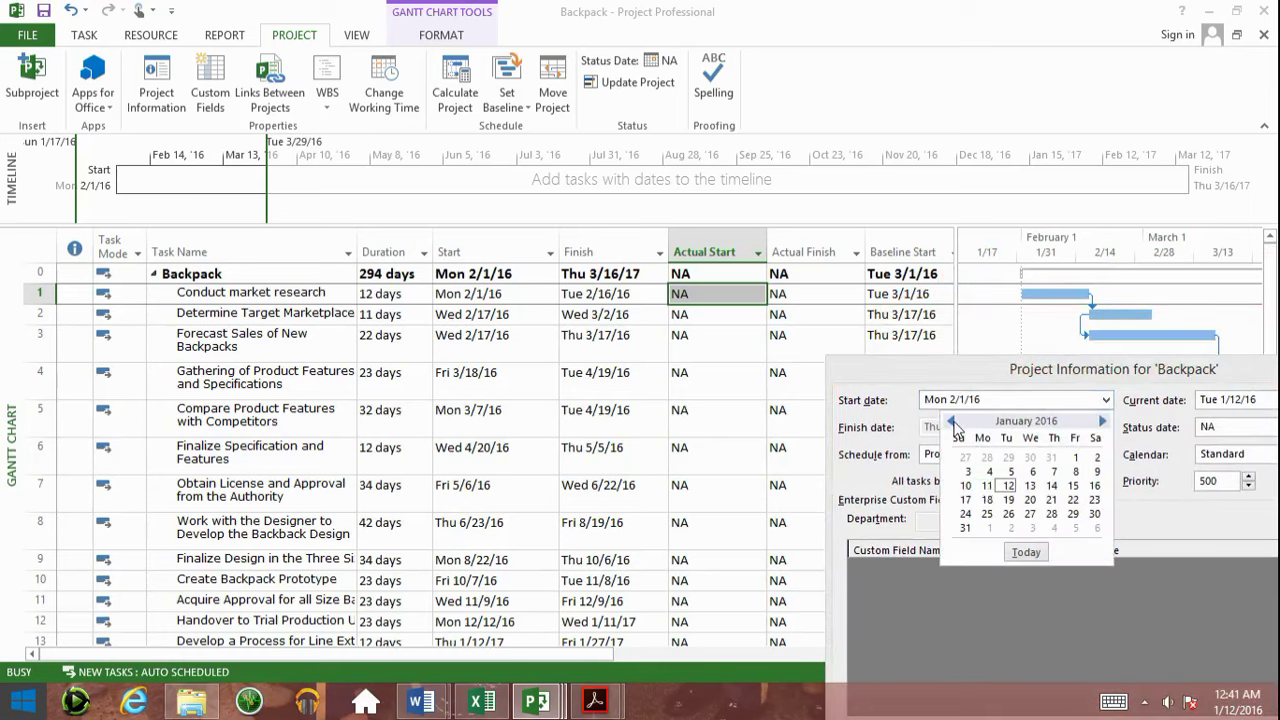
click(1008, 487)
drag(1155, 369, 1079, 62)
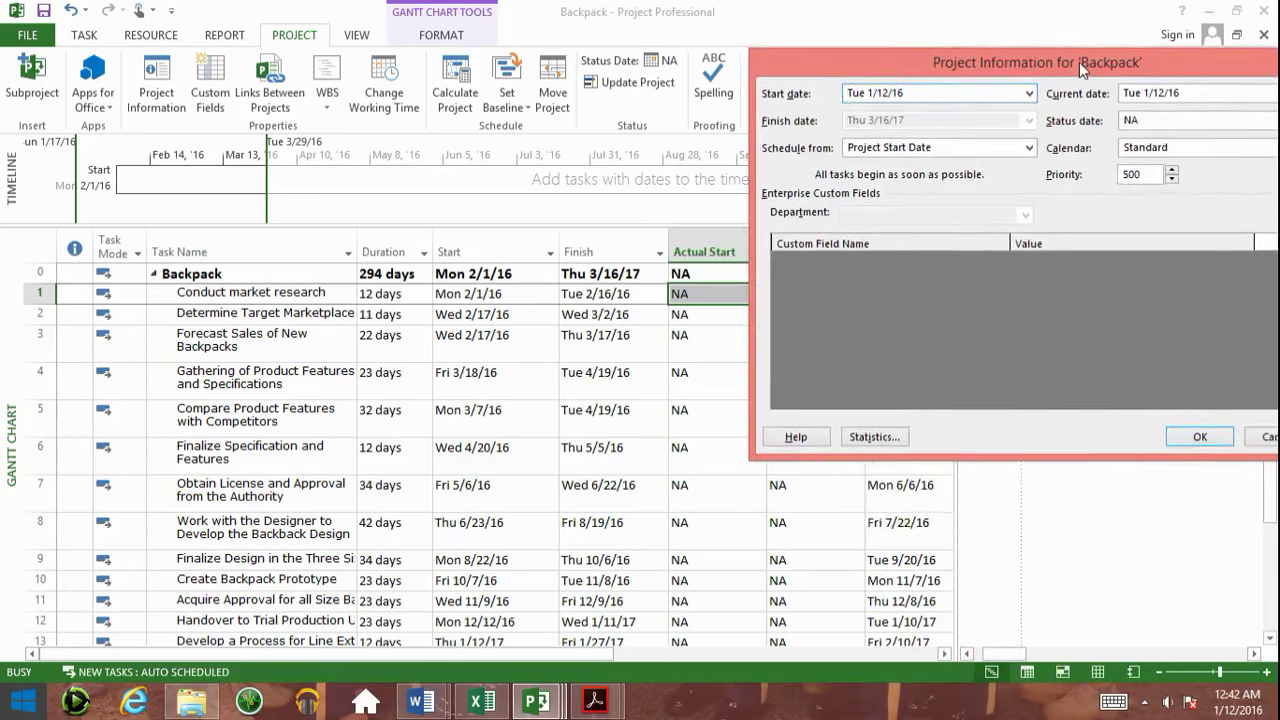
click(1195, 434)
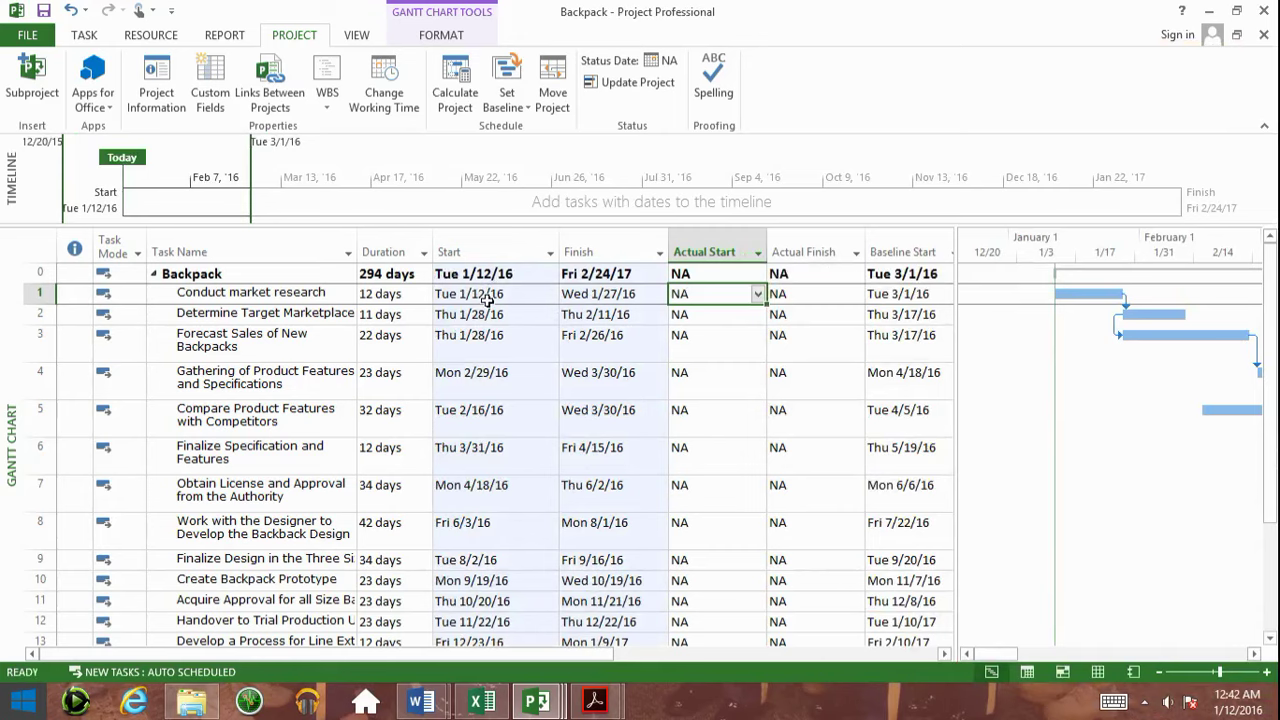
Set the start date in the Backpack project information to Sun 11/1/15.
click(170, 80)
drag(613, 162, 1000, 210)
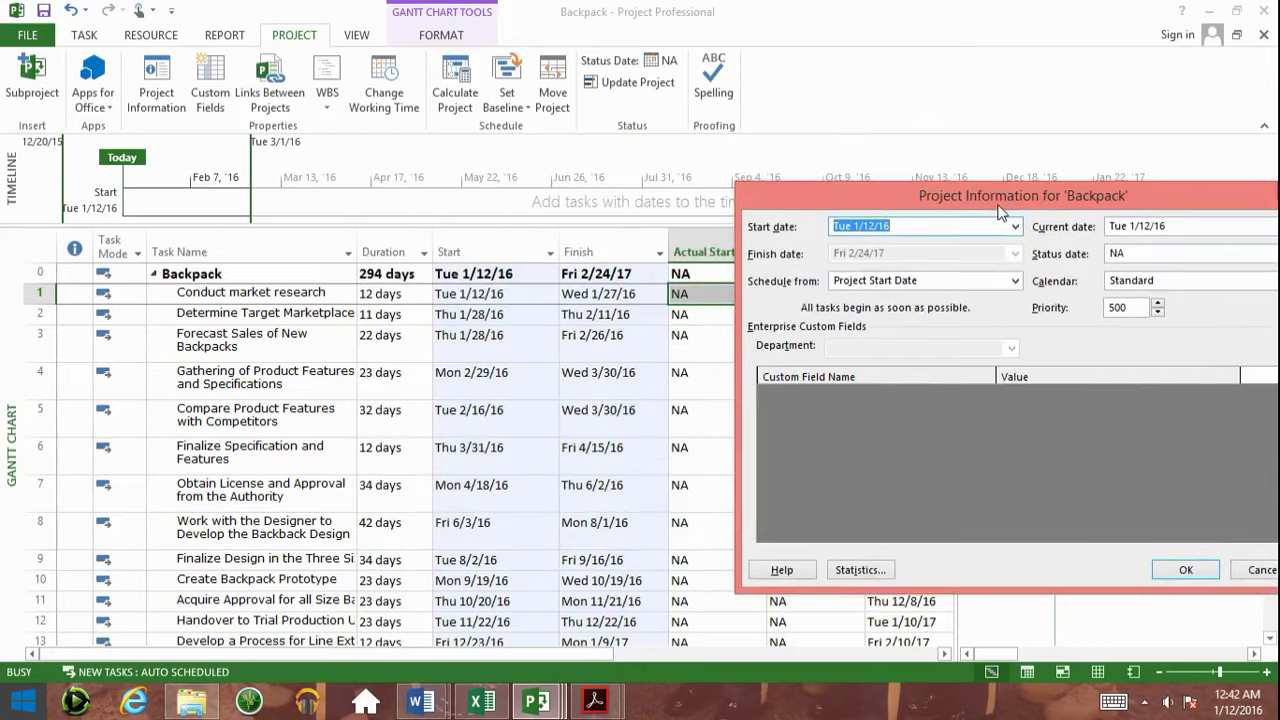
click(1015, 226)
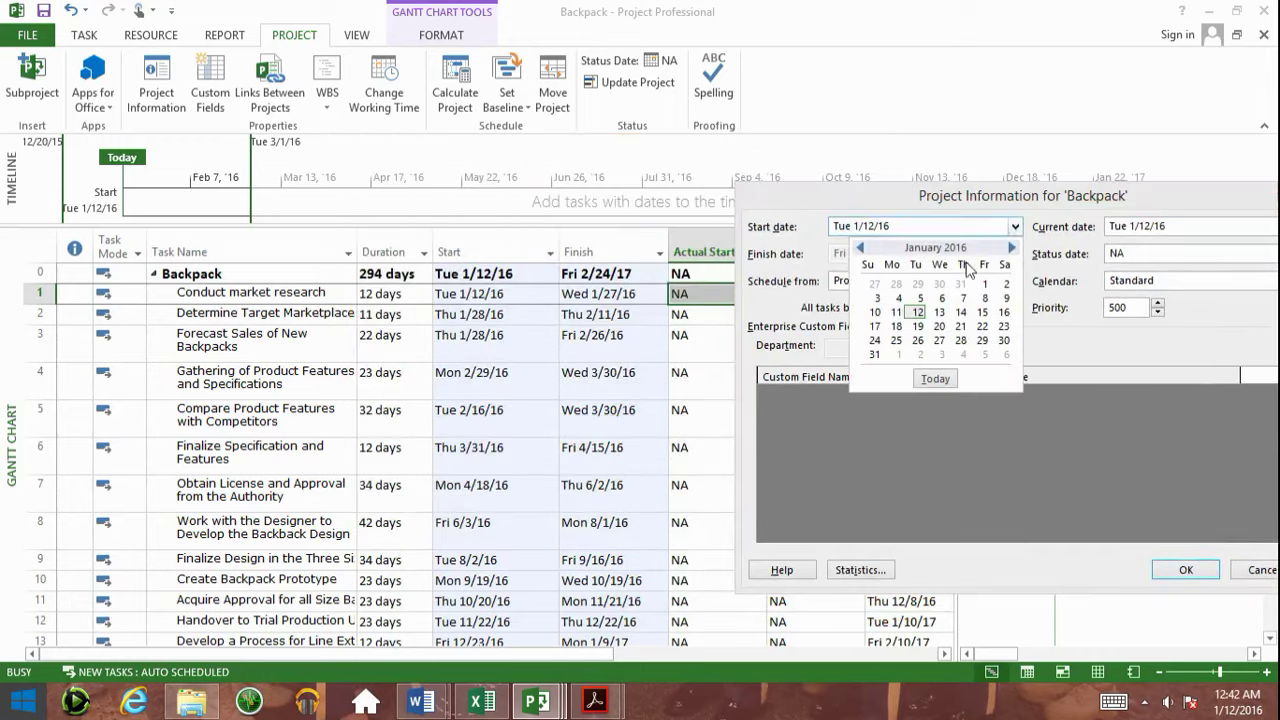
click(860, 249)
click(860, 249)
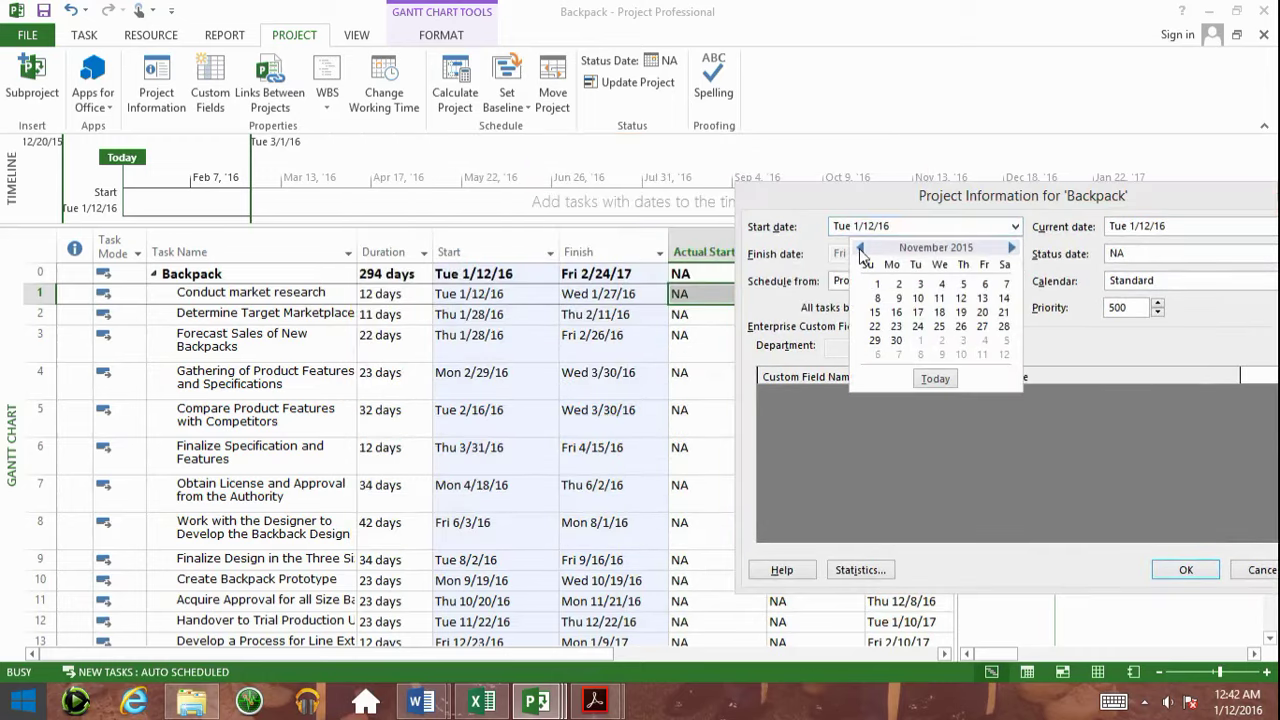
click(879, 287)
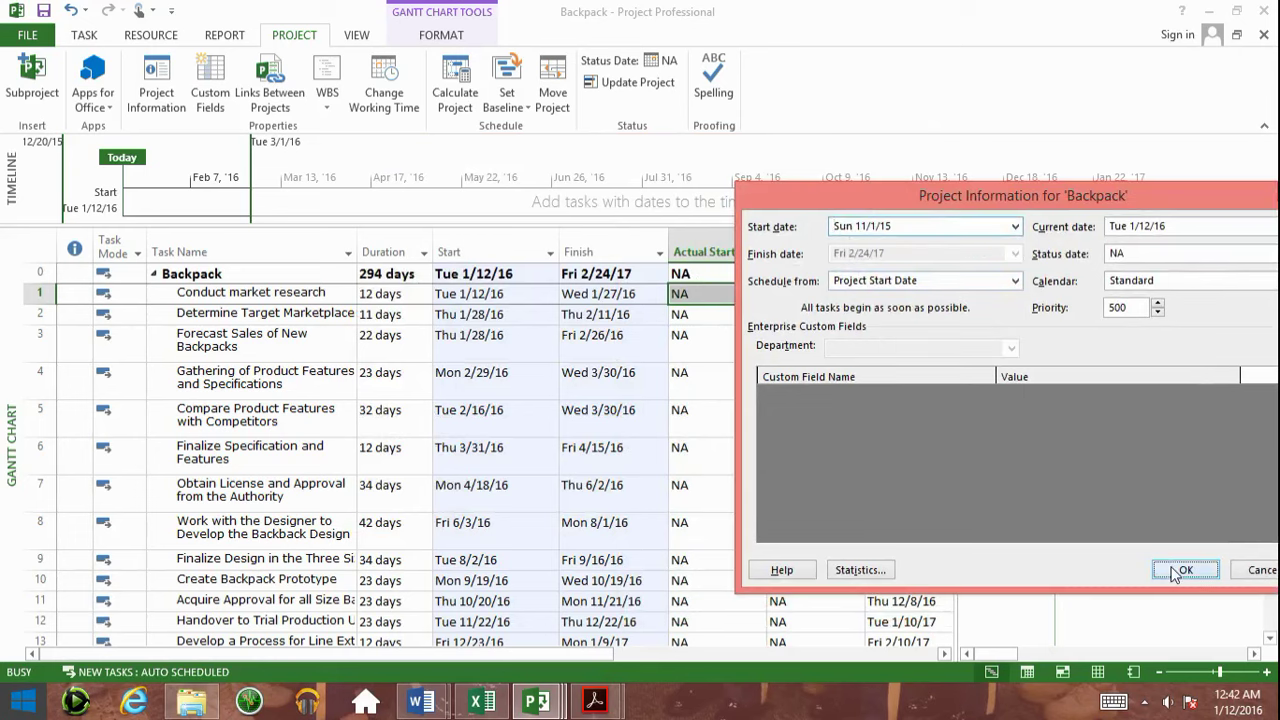
click(1180, 570)
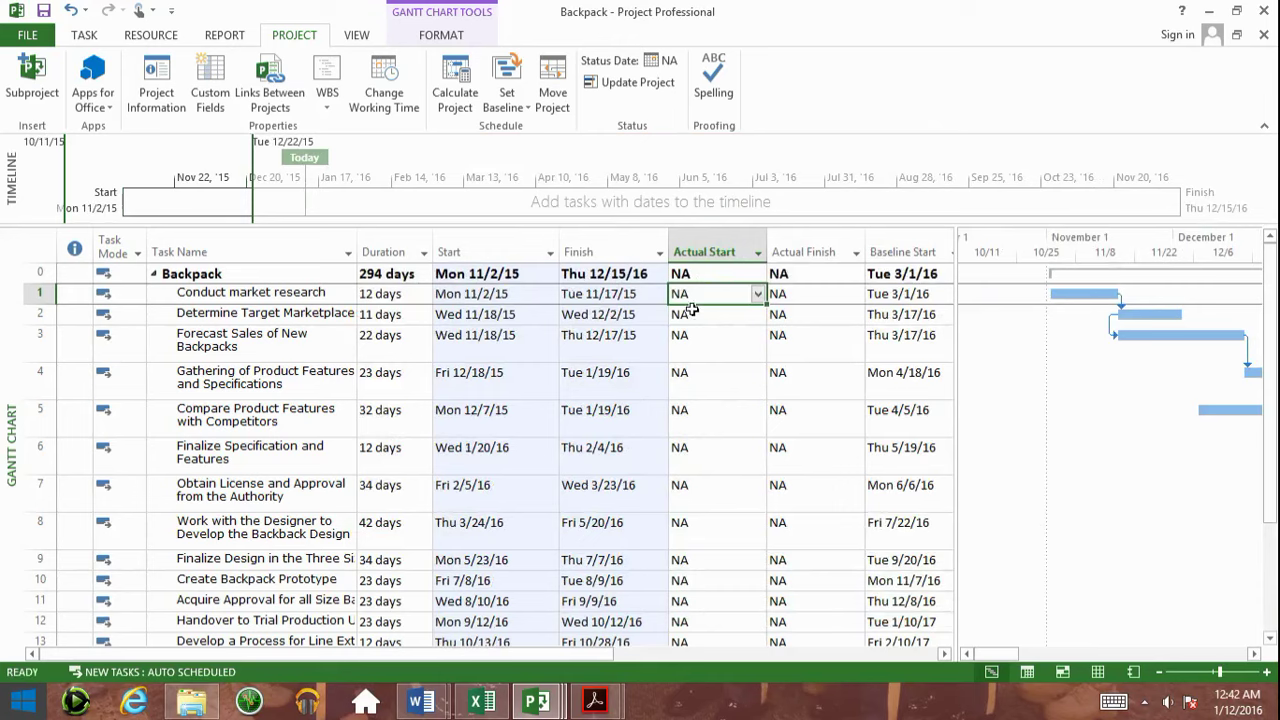
click(758, 295)
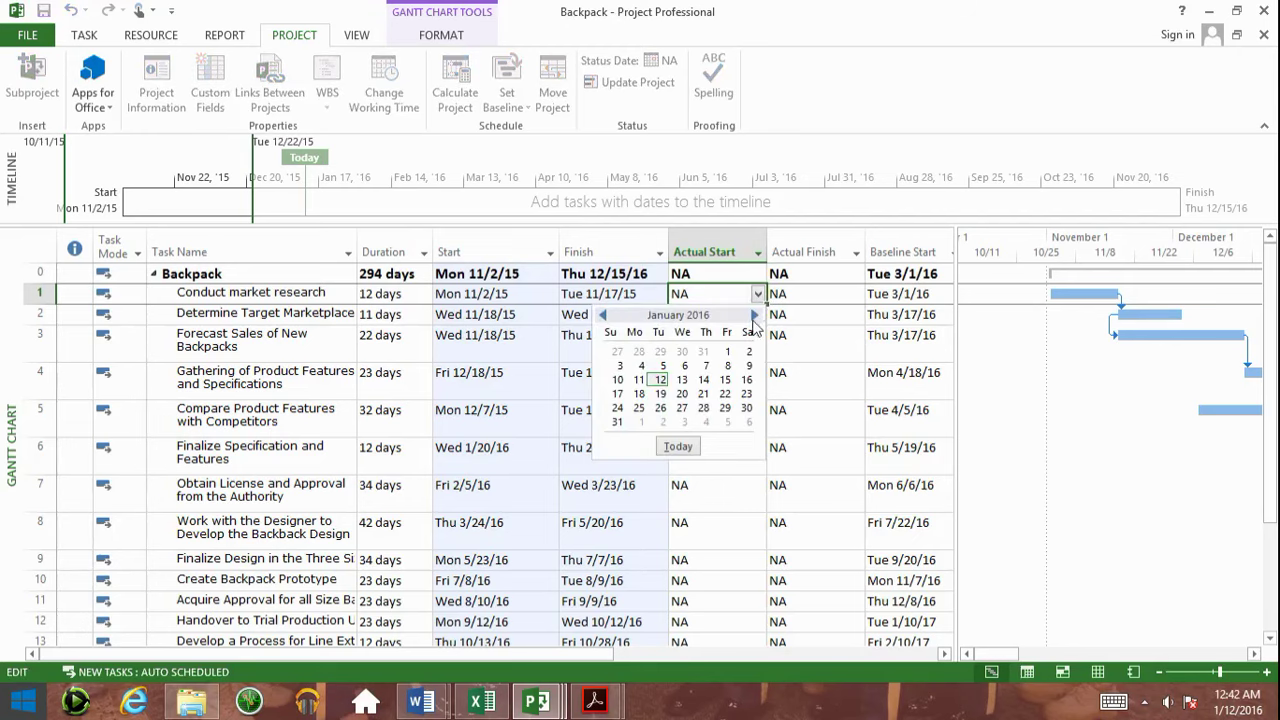
click(603, 316)
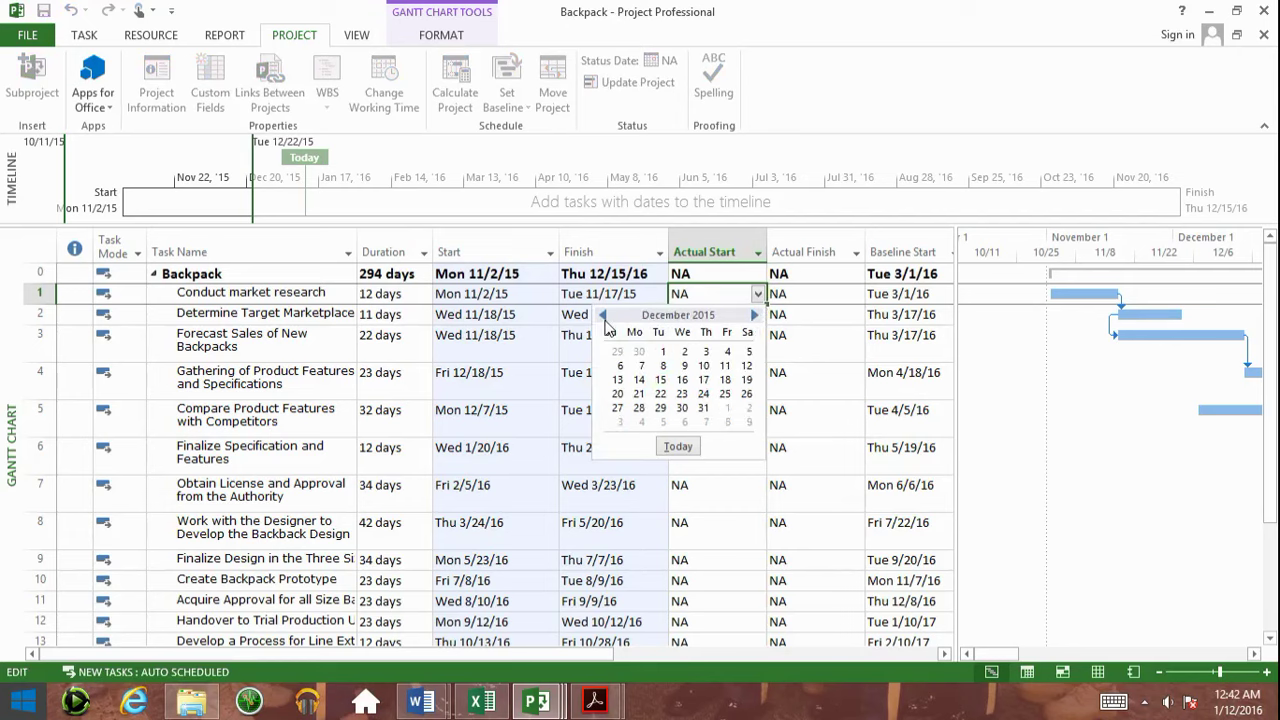
click(603, 316)
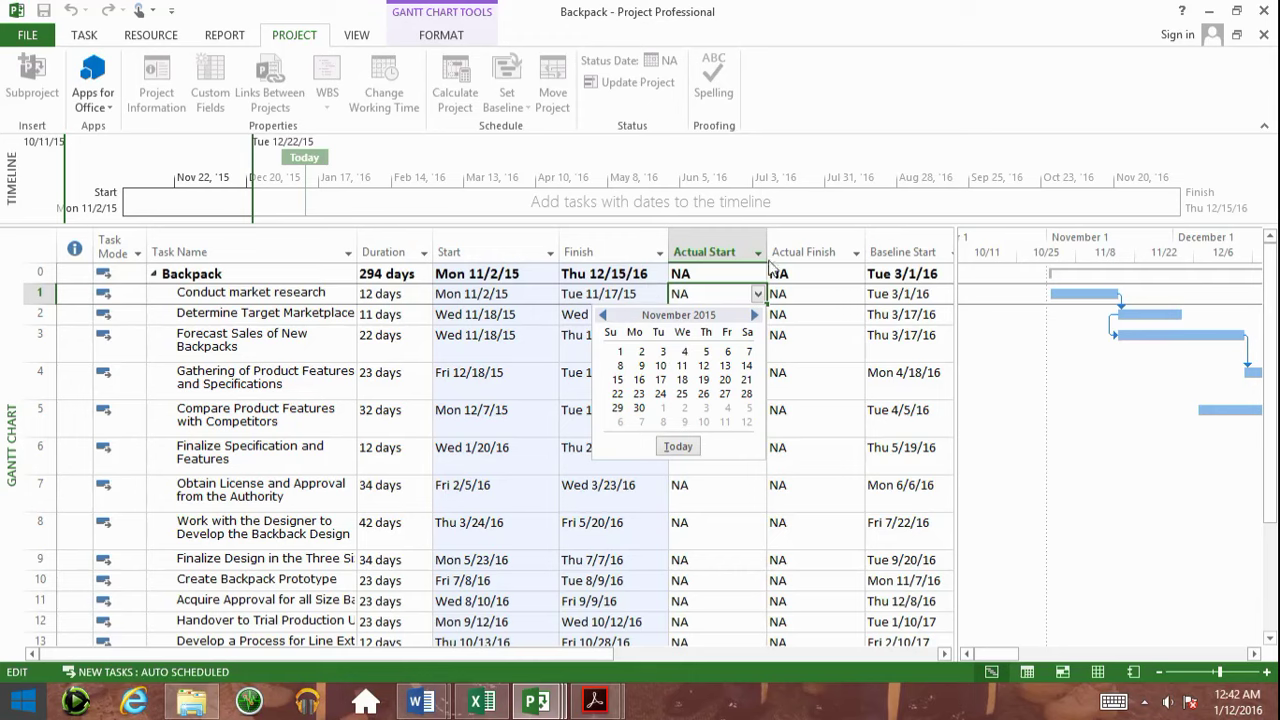
click(726, 295)
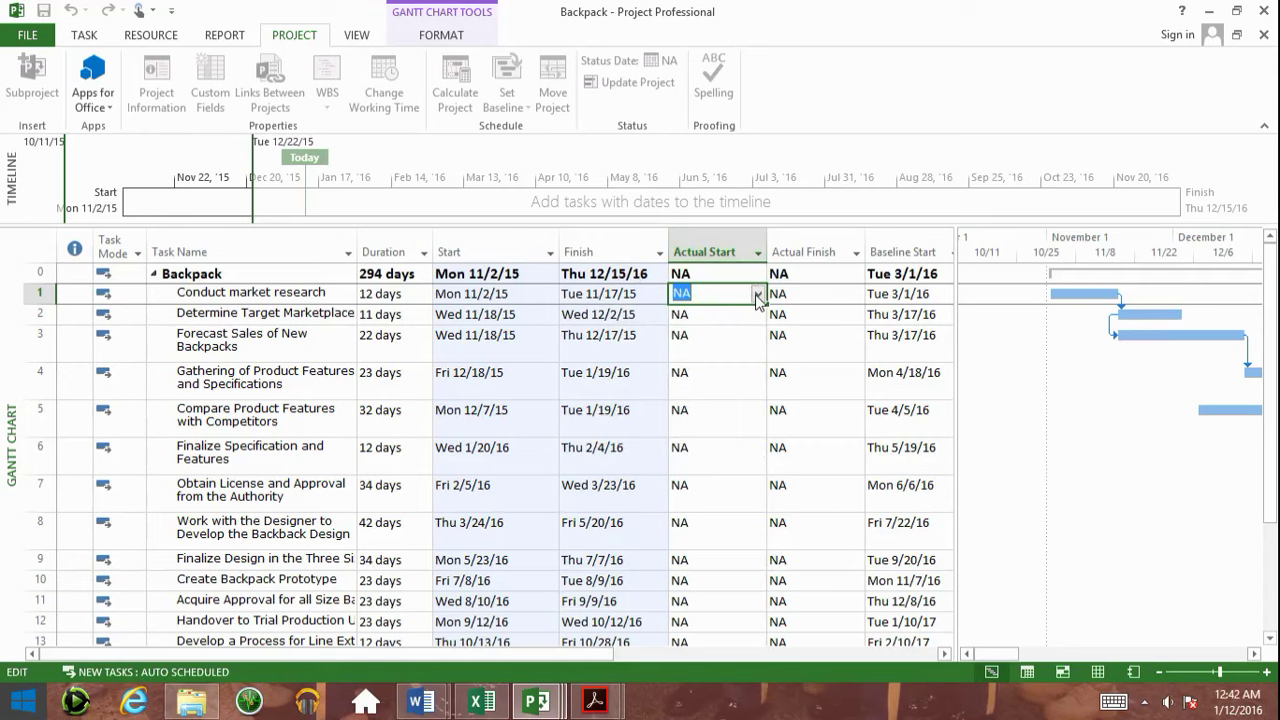
Set the Actual Start of the Conduct market research task to Wed 11/4/15.
click(757, 296)
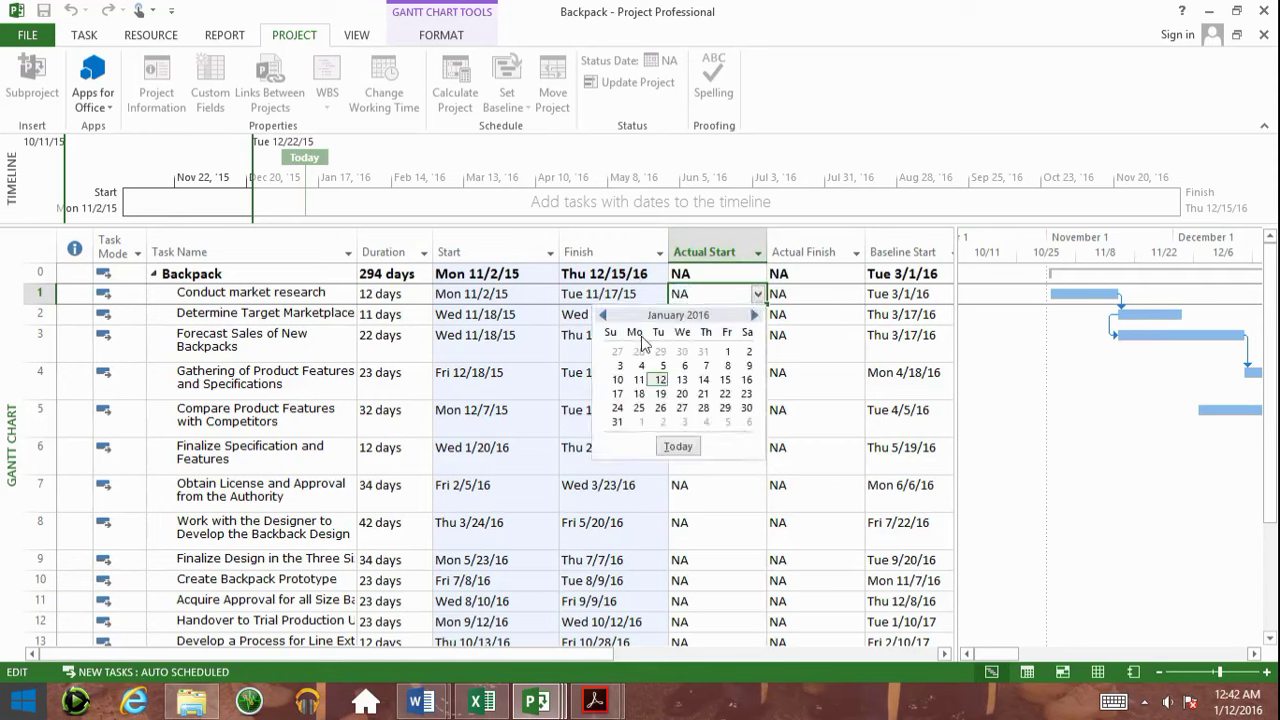
click(606, 316)
click(604, 315)
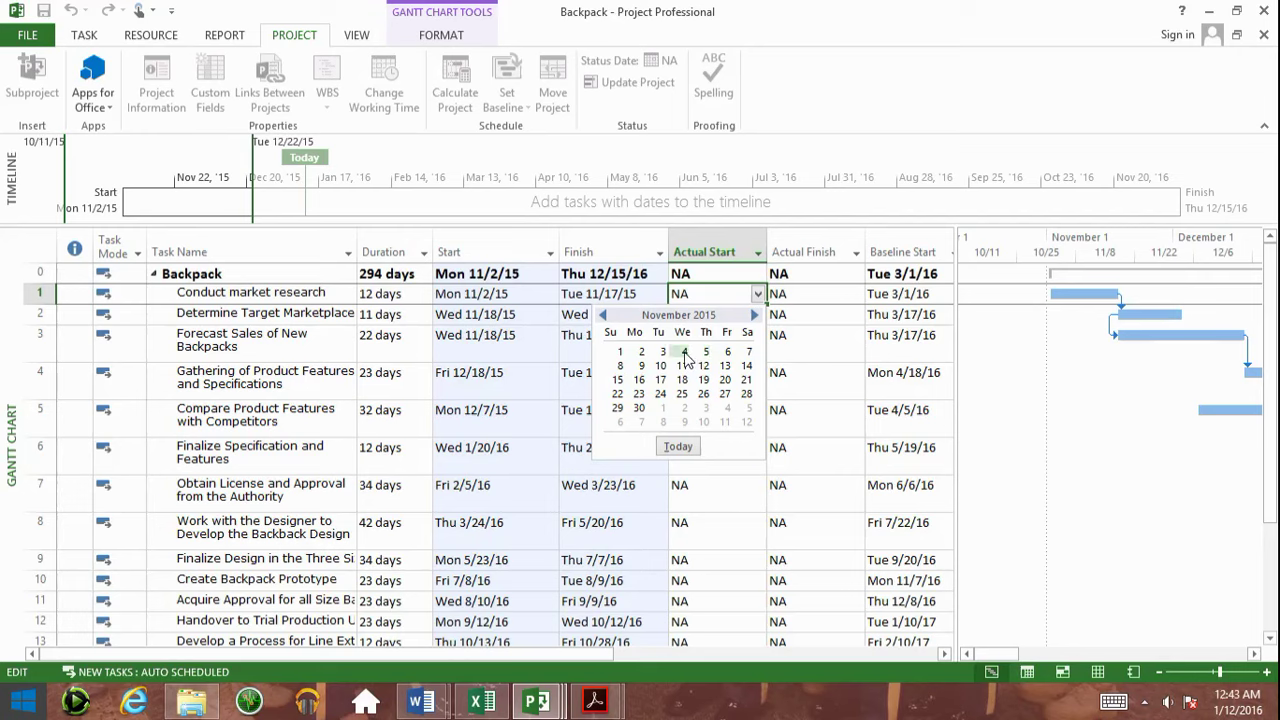
click(684, 354)
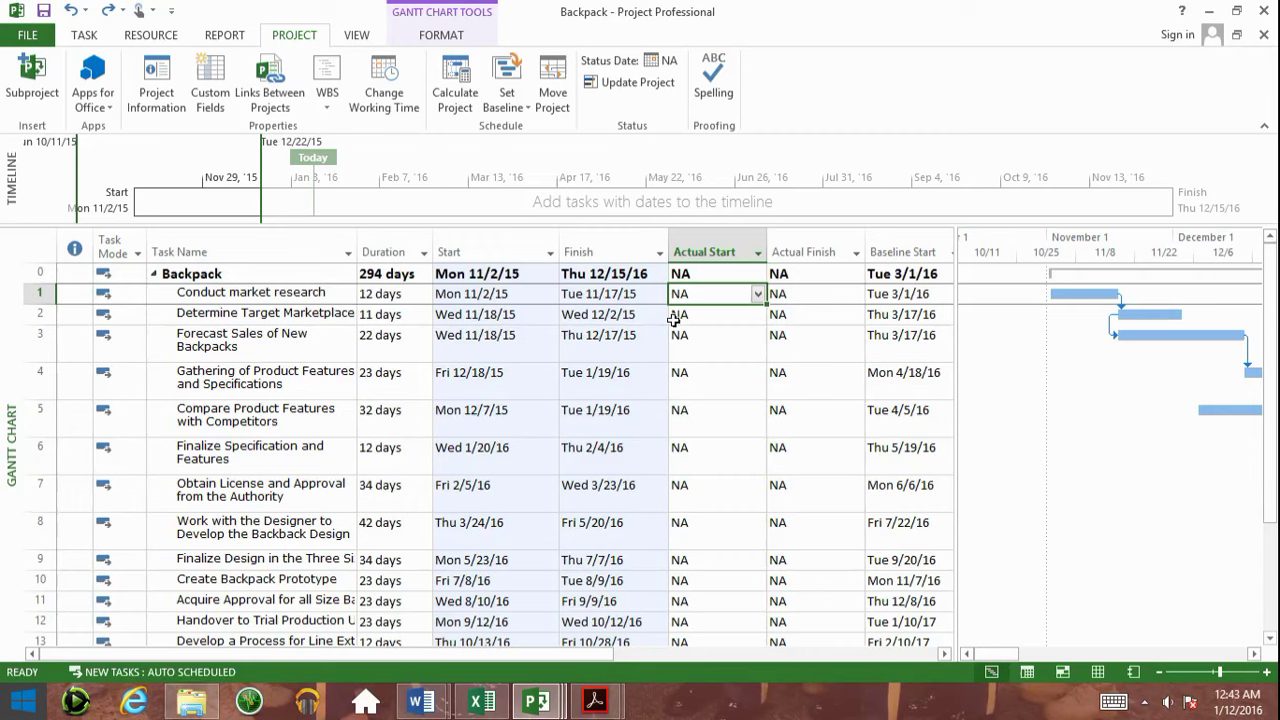
key(ctrl+y)
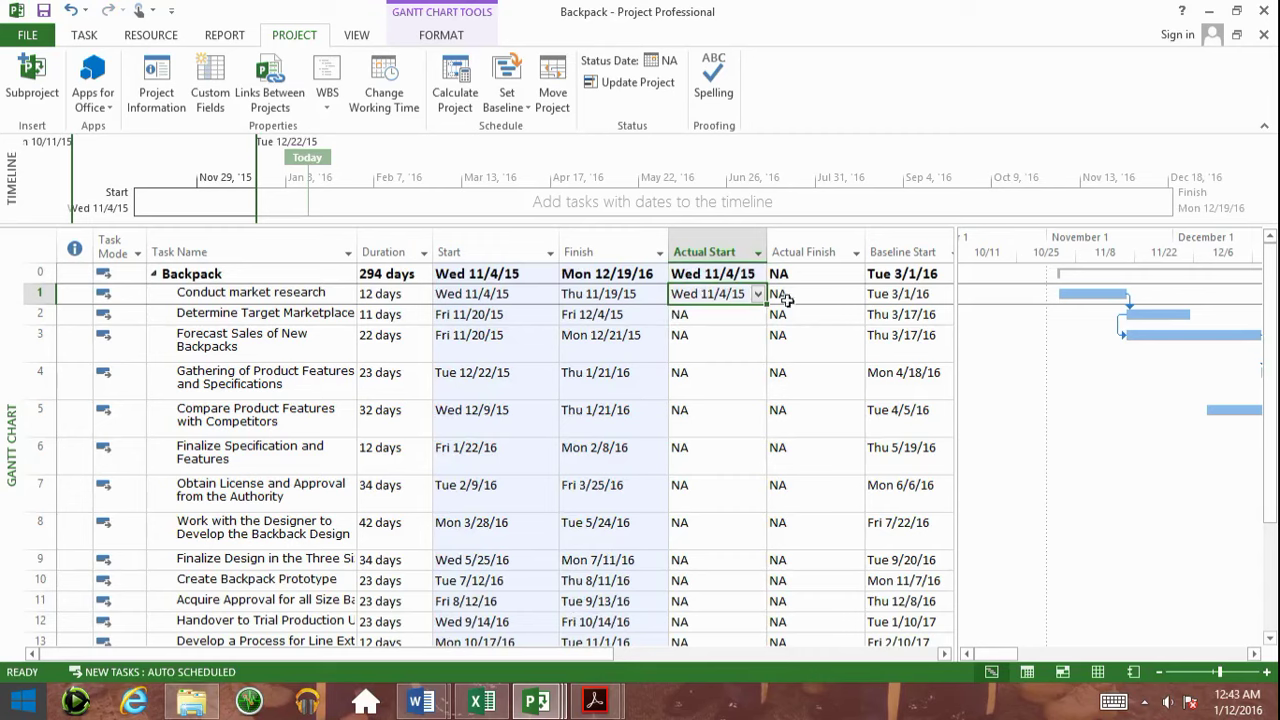
Set the Actual Finish of the Conduct market research task to Tue 11/17/15.
click(298, 290)
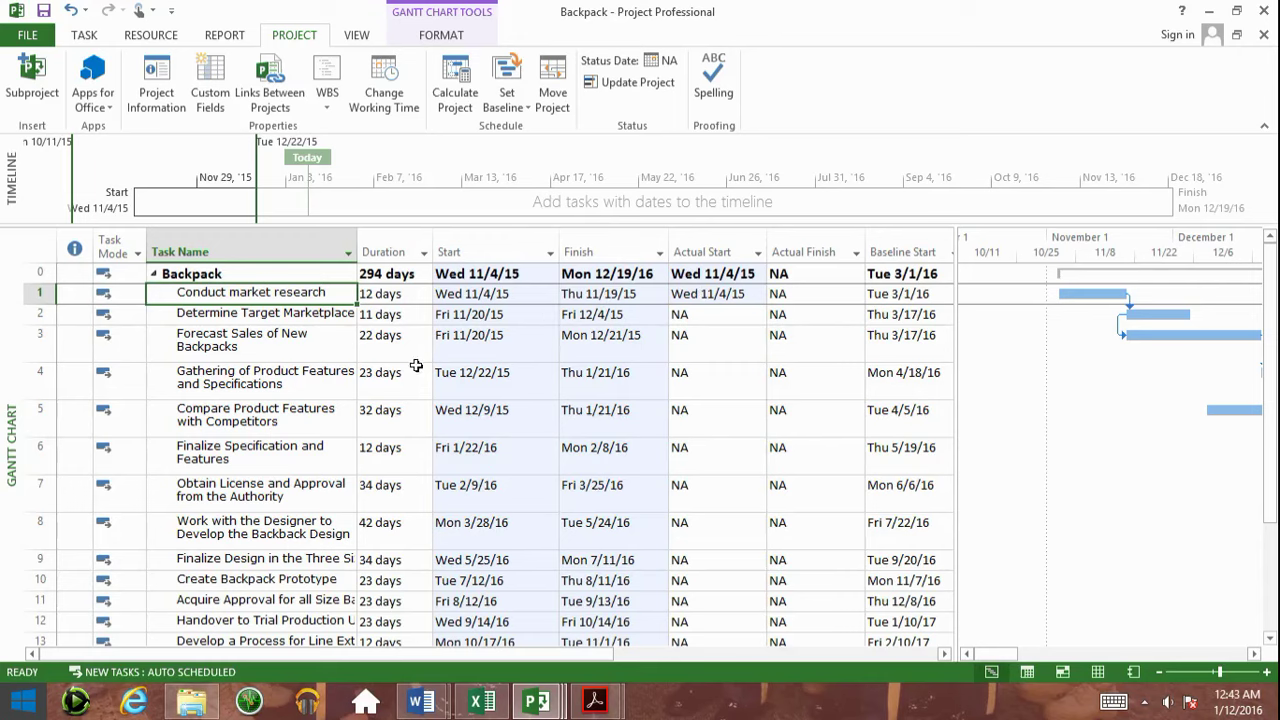
click(821, 294)
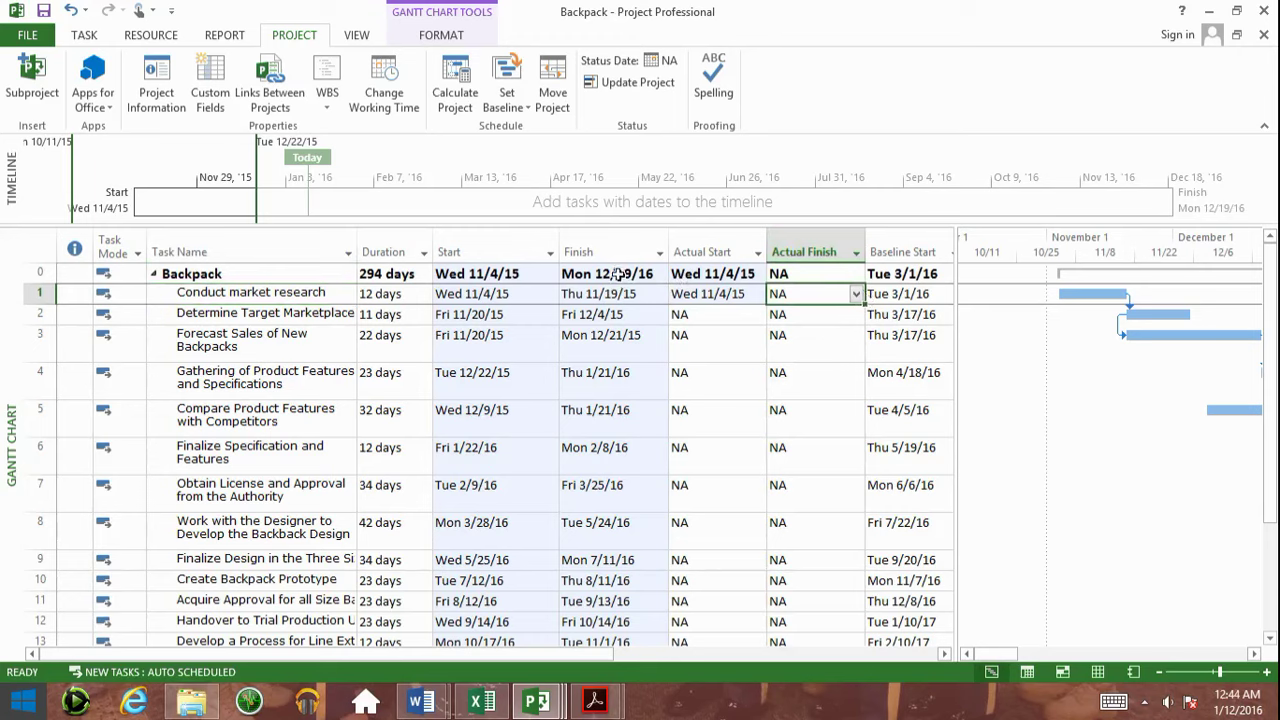
click(856, 295)
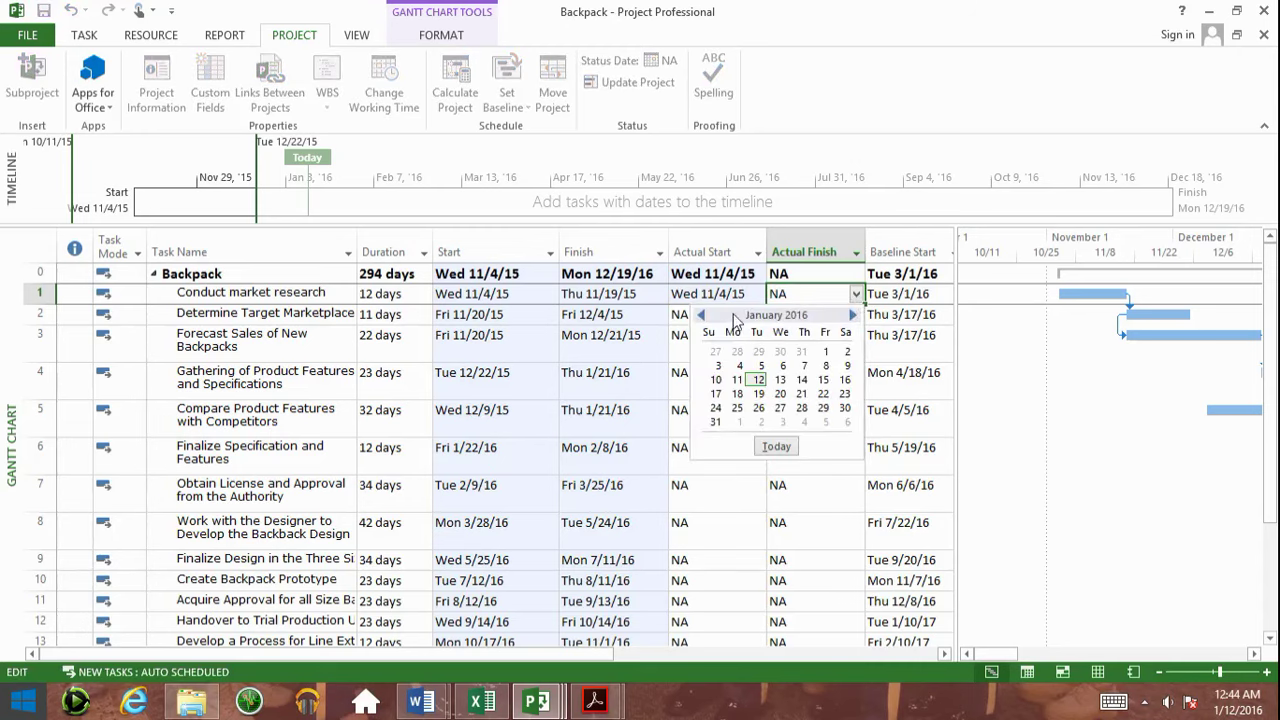
click(704, 317)
click(705, 317)
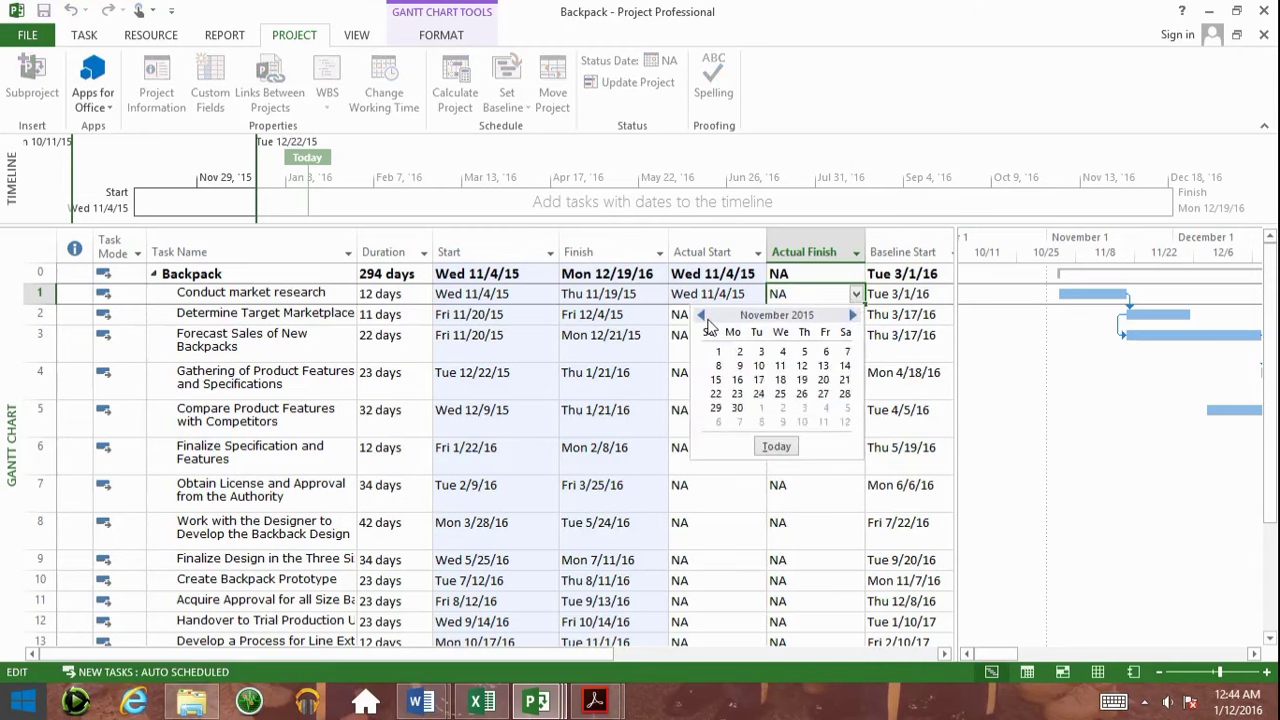
click(760, 380)
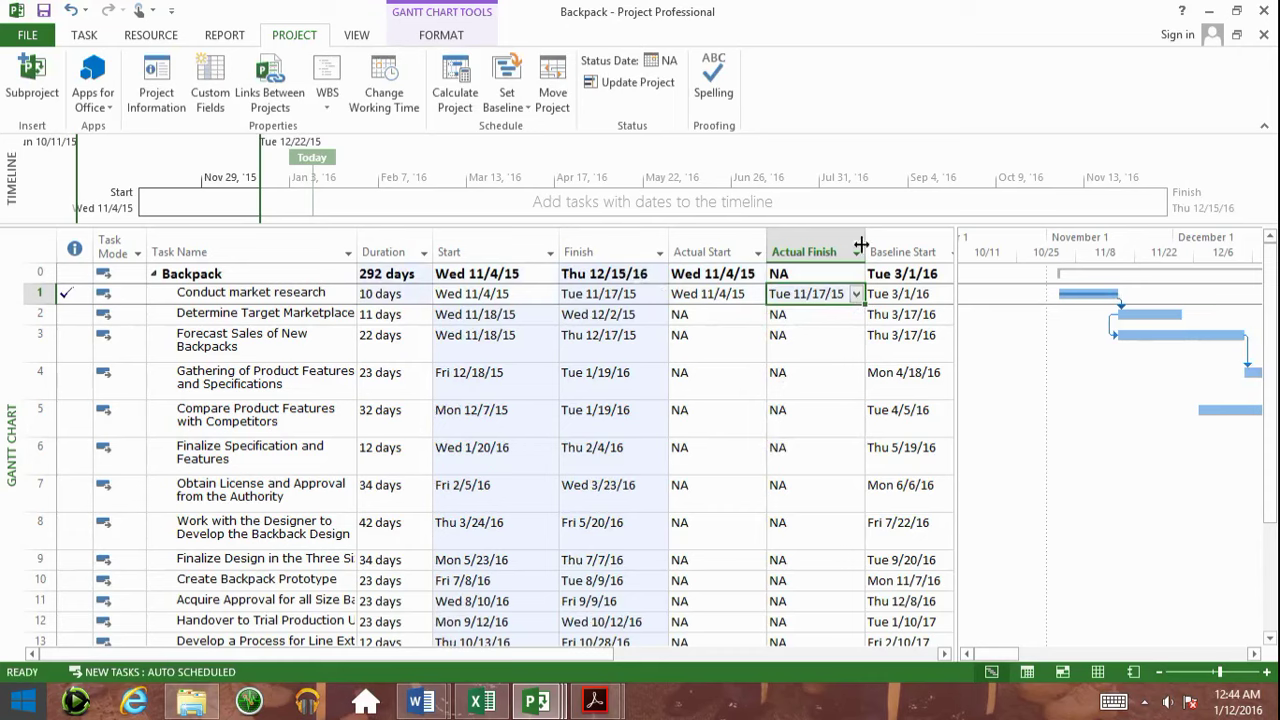
Insert a % Complete column between the Finish and Actual Start columns.
mouse_move(1070, 293)
mouse_move(537, 701)
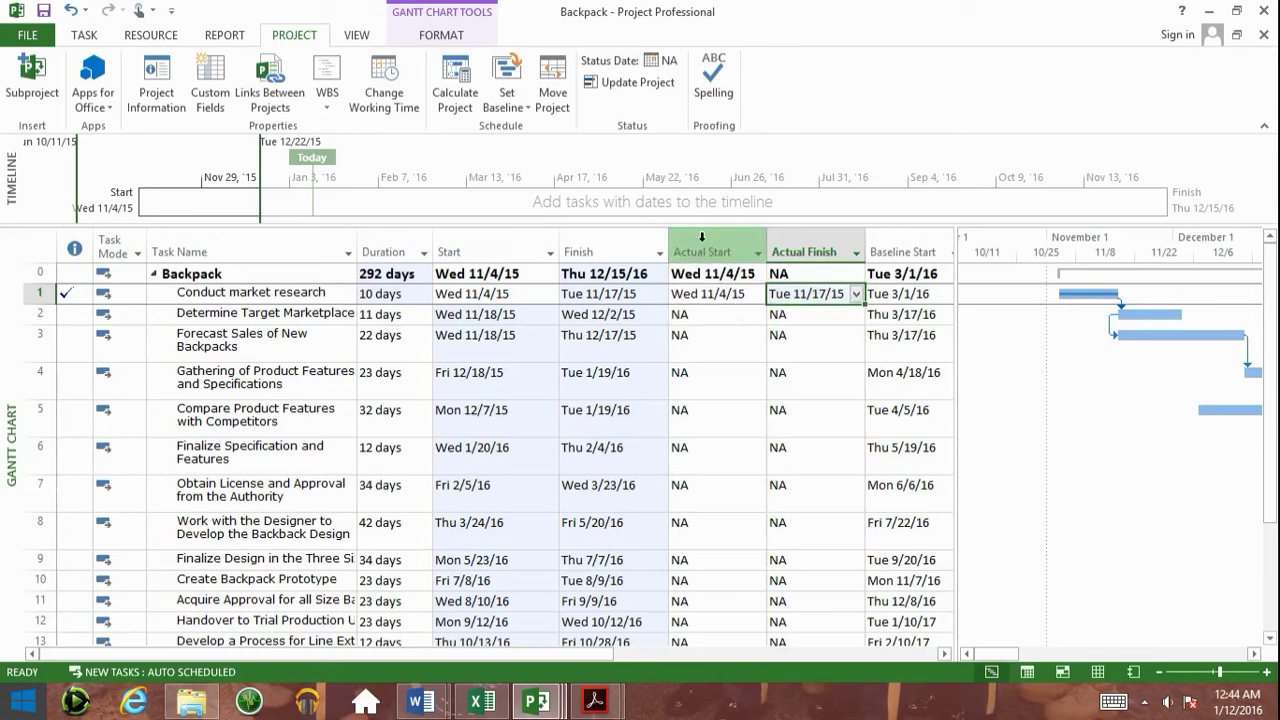
right_click(700, 252)
click(765, 371)
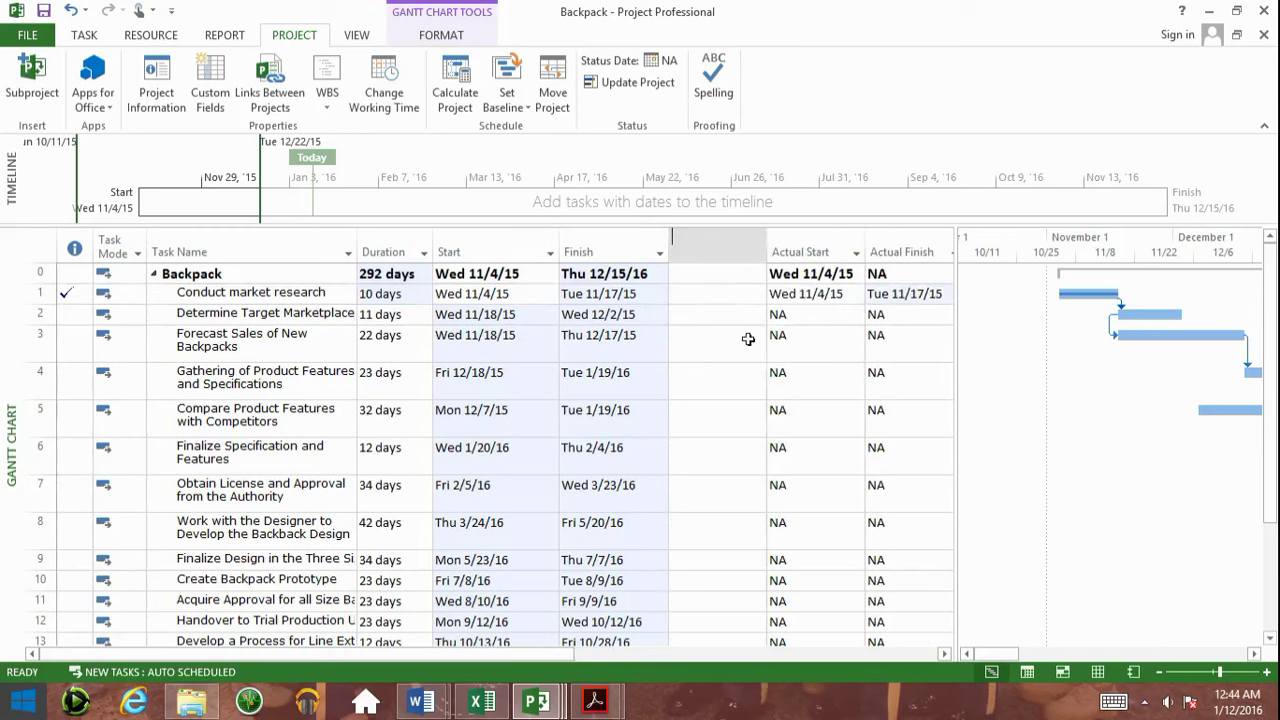
click(738, 272)
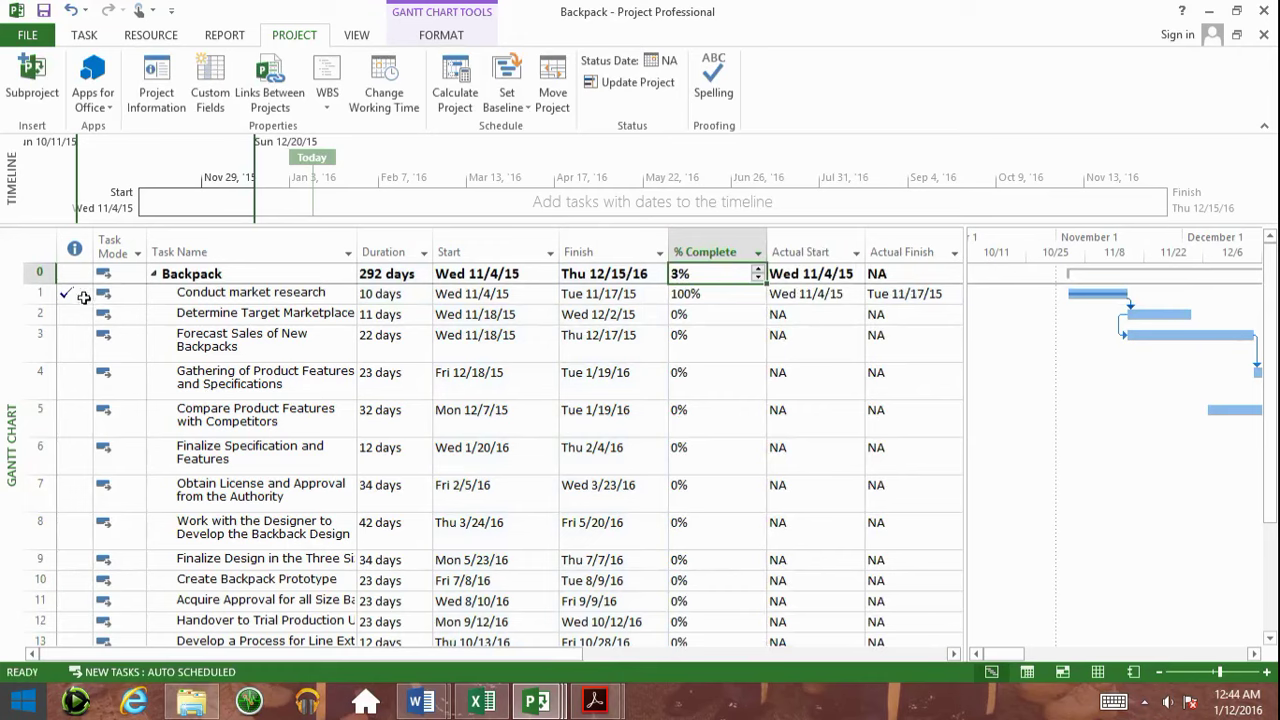
Set the % Complete of the Determine Target Marketplace task to 75%.
mouse_move(63, 298)
click(717, 317)
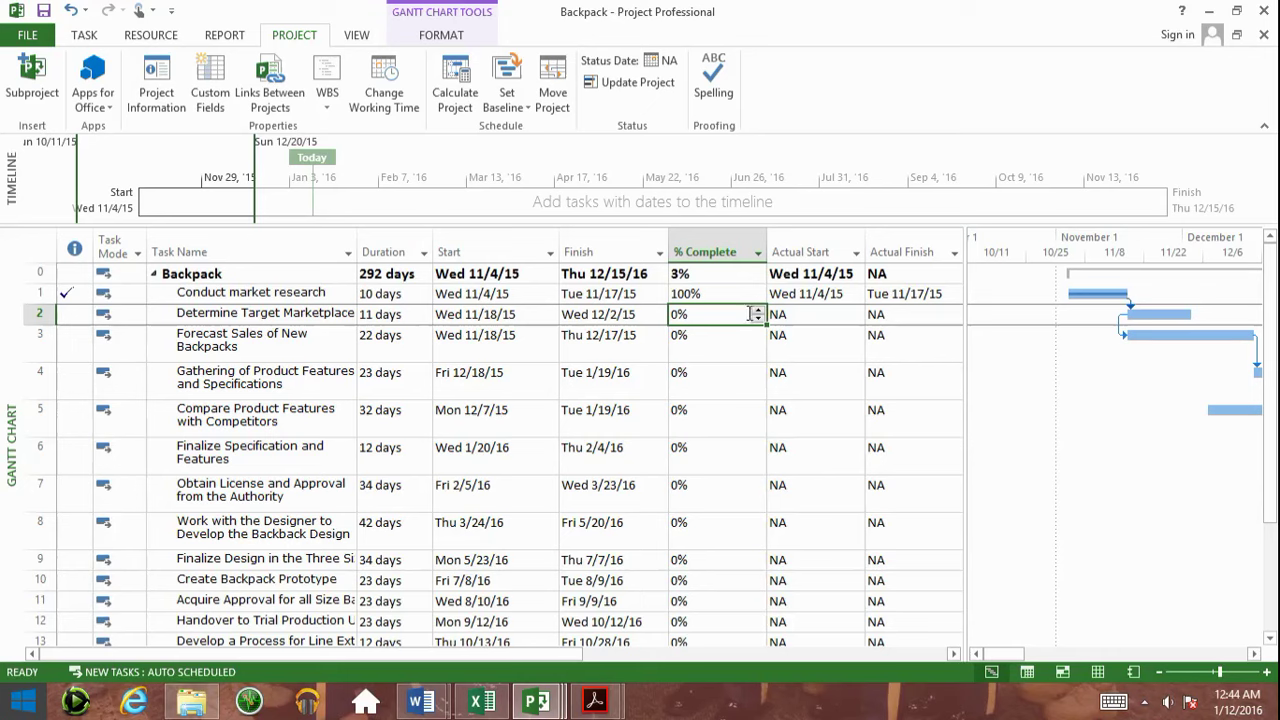
drag(745, 315, 638, 341)
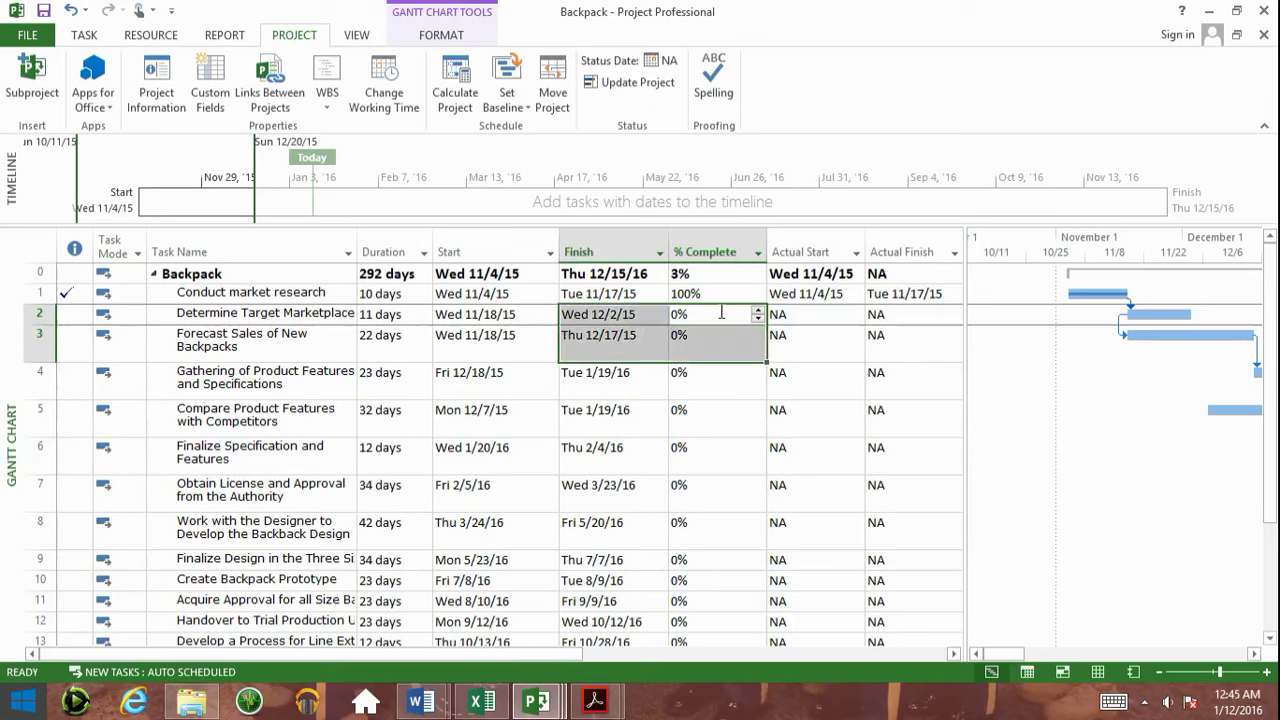
click(720, 313)
click(719, 313)
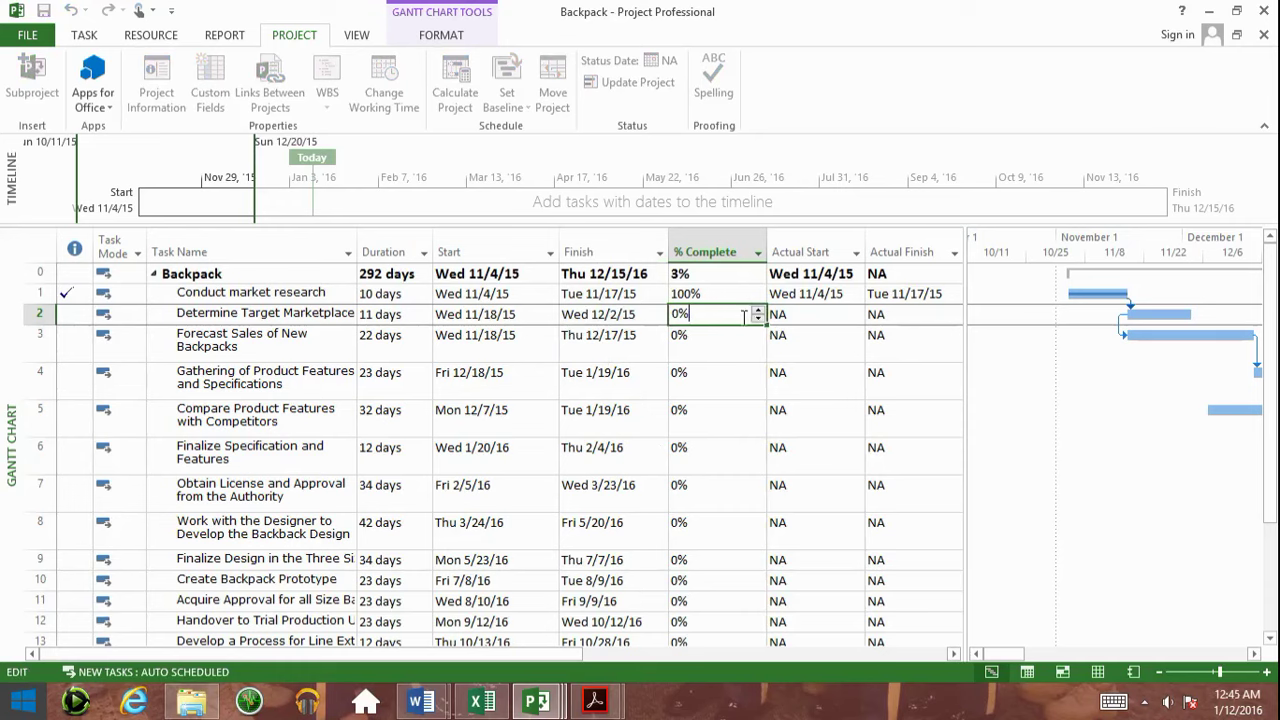
key(BackSpace)
key(BackSpace)
key(Return)
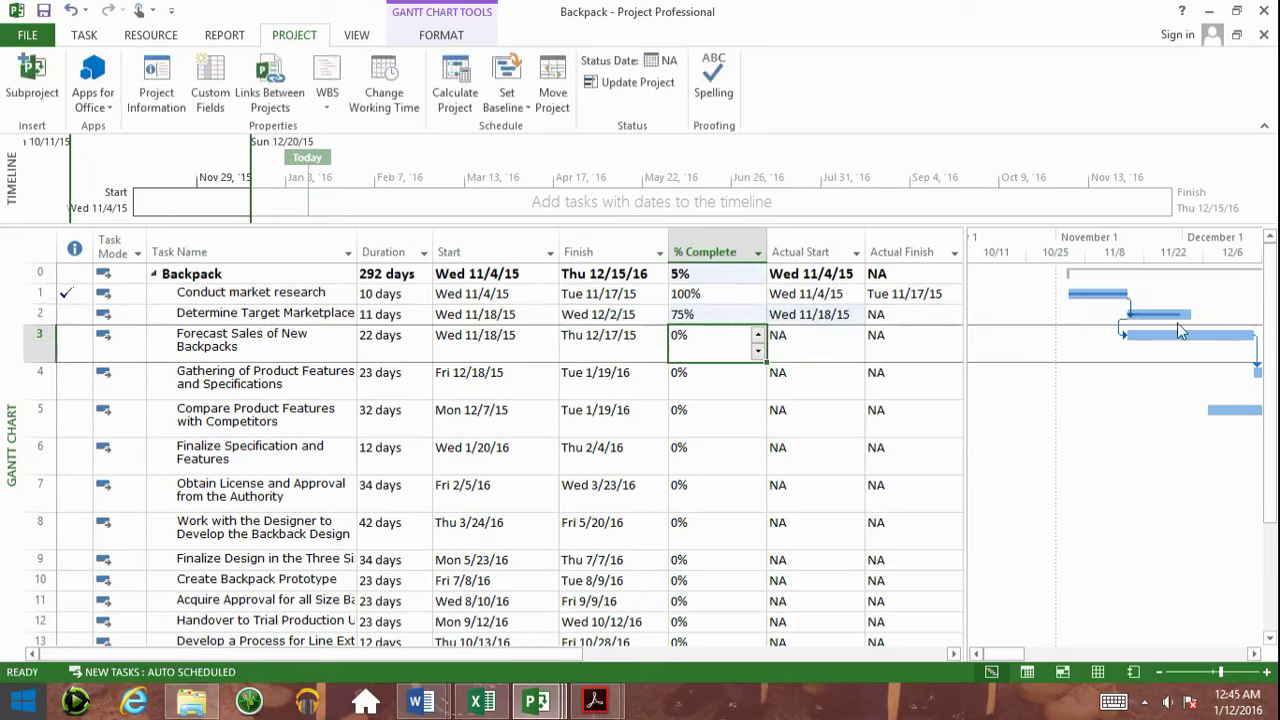
Set the % Complete of the Forecast Sales of New Backpacks task to 25%.
click(1273, 673)
click(1273, 673)
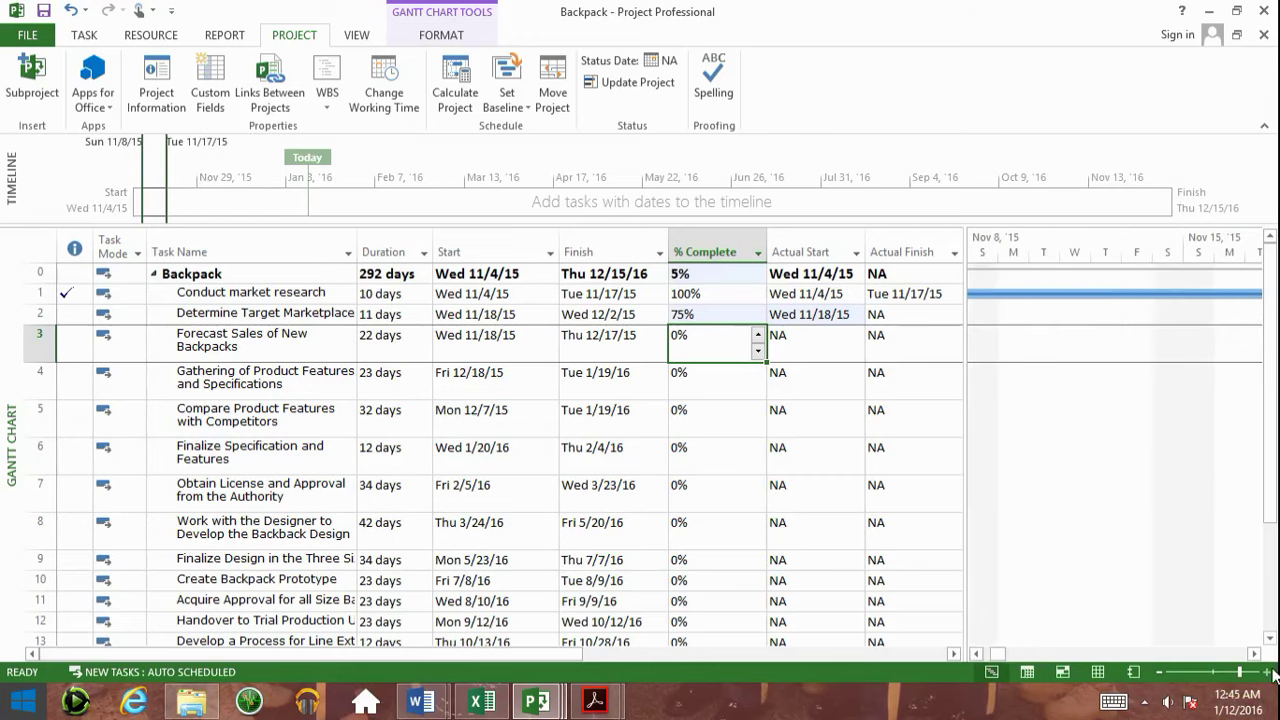
click(1159, 673)
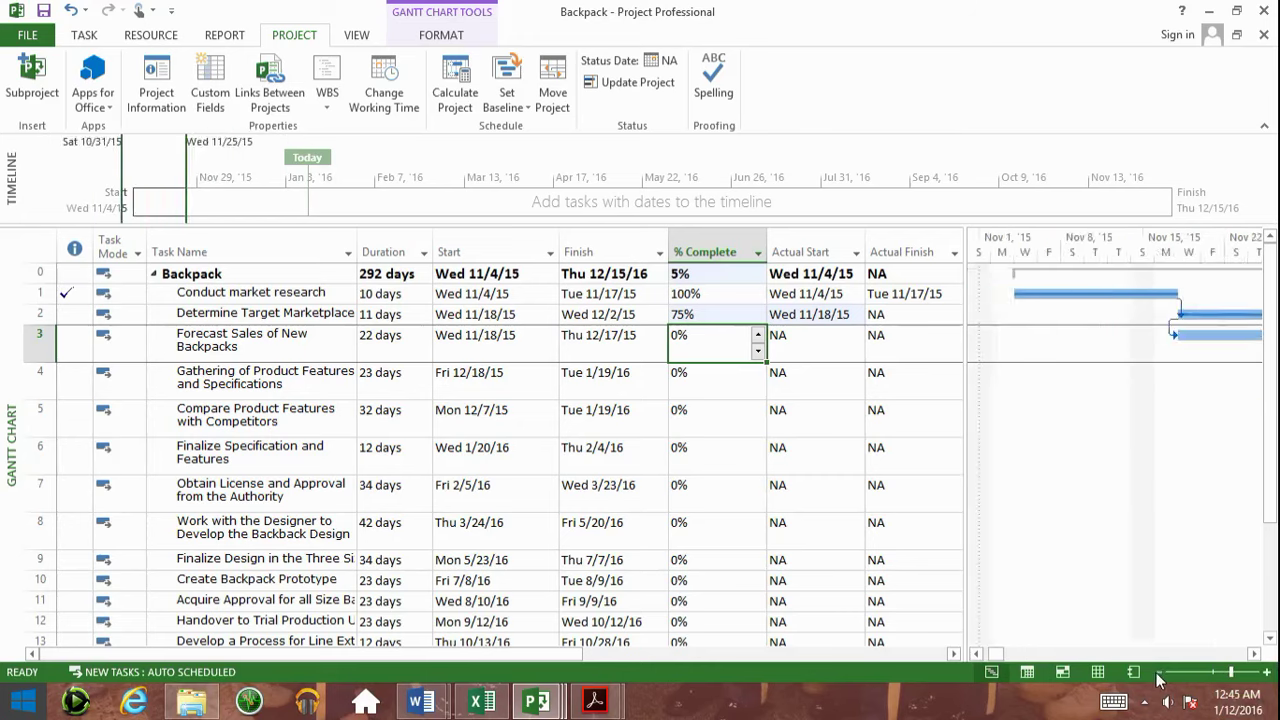
click(1254, 653)
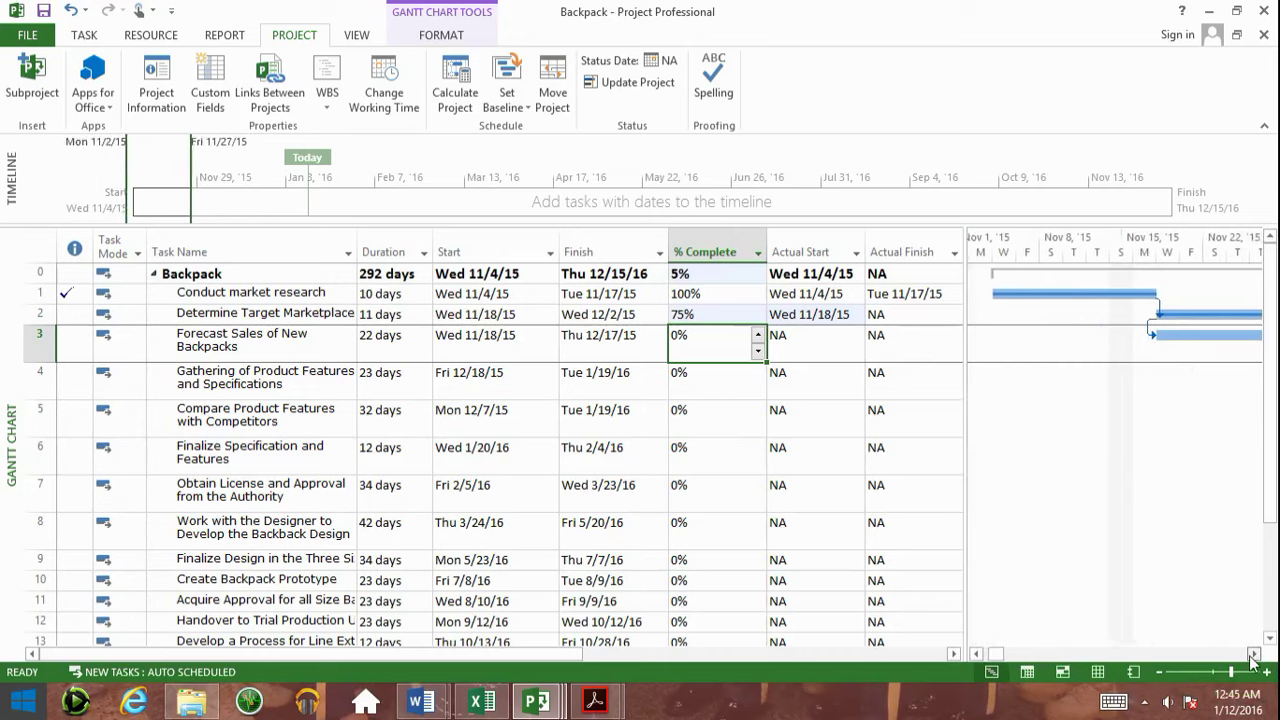
click(1254, 653)
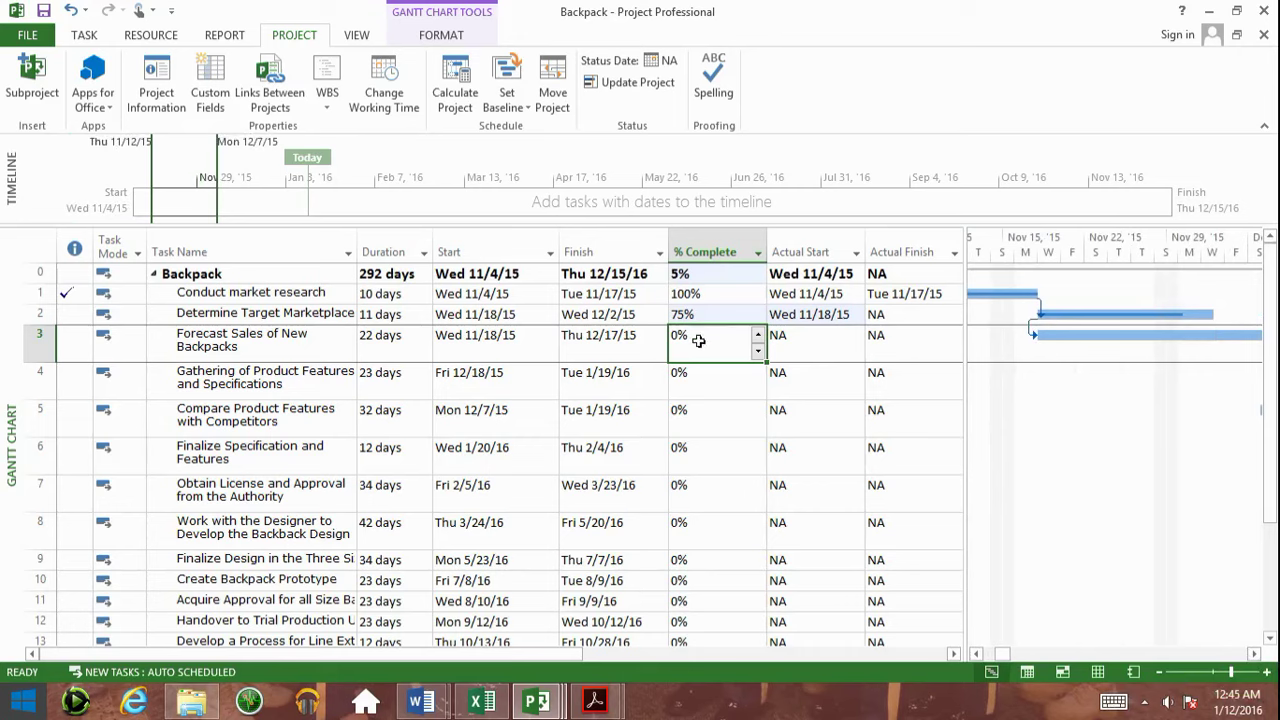
click(706, 392)
click(724, 336)
text(25)
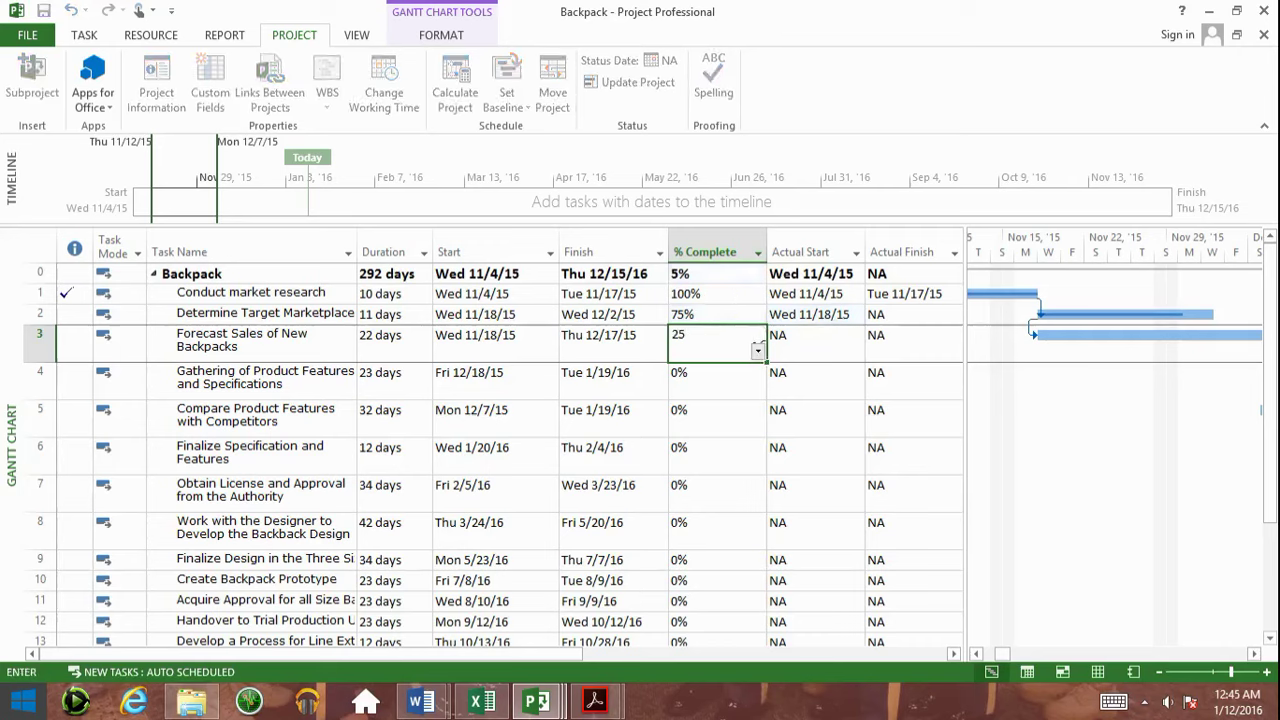
key(Return)
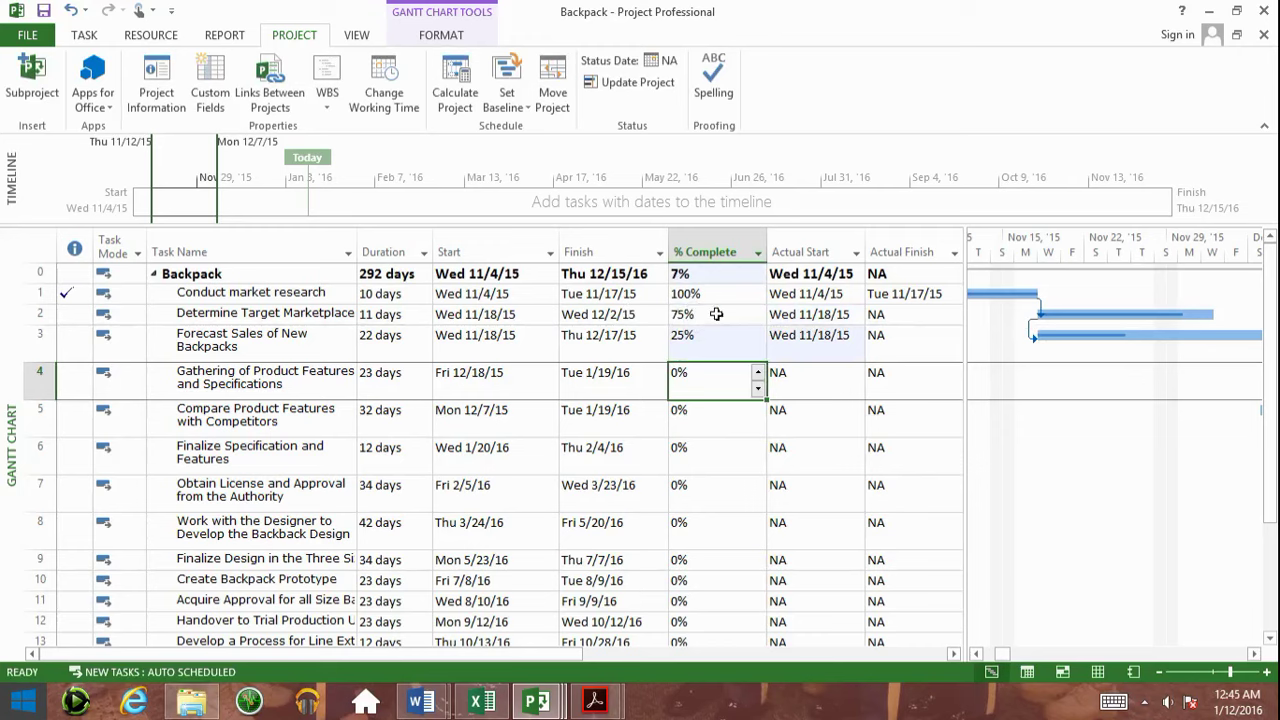
Set the Actual Finish of the Determine Target Marketplace task to Tue 12/15/15.
click(906, 314)
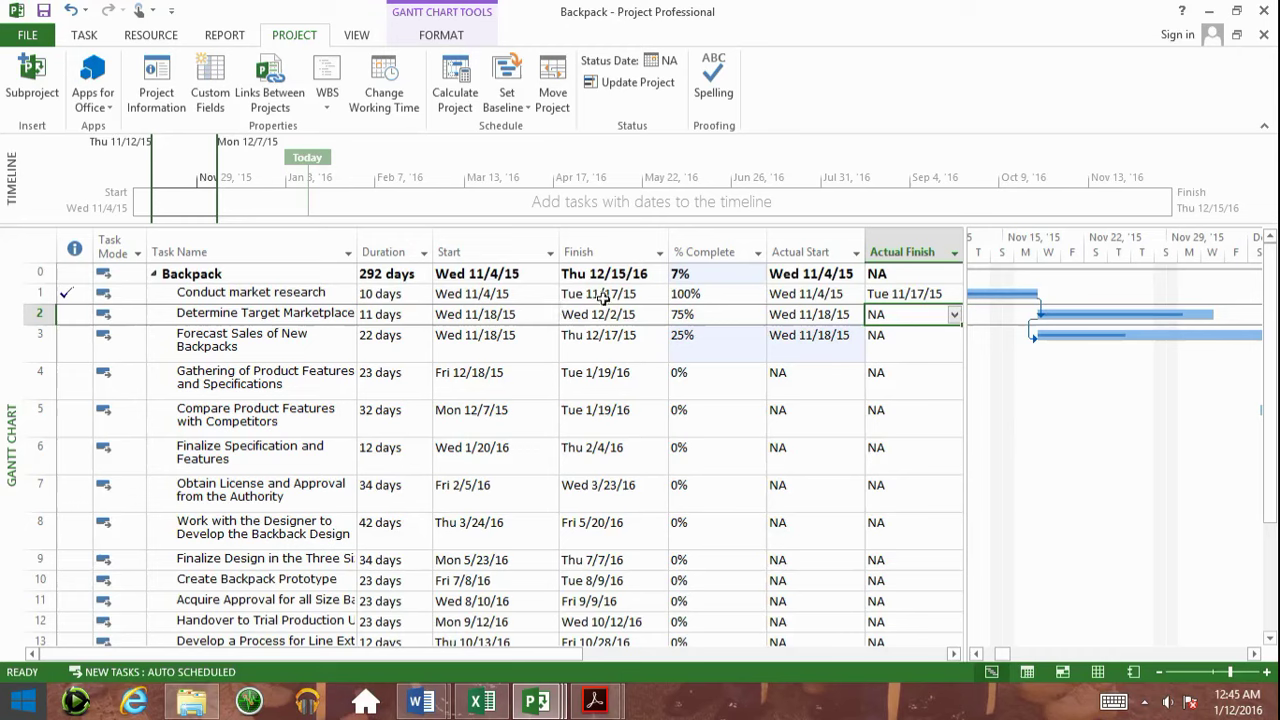
click(955, 314)
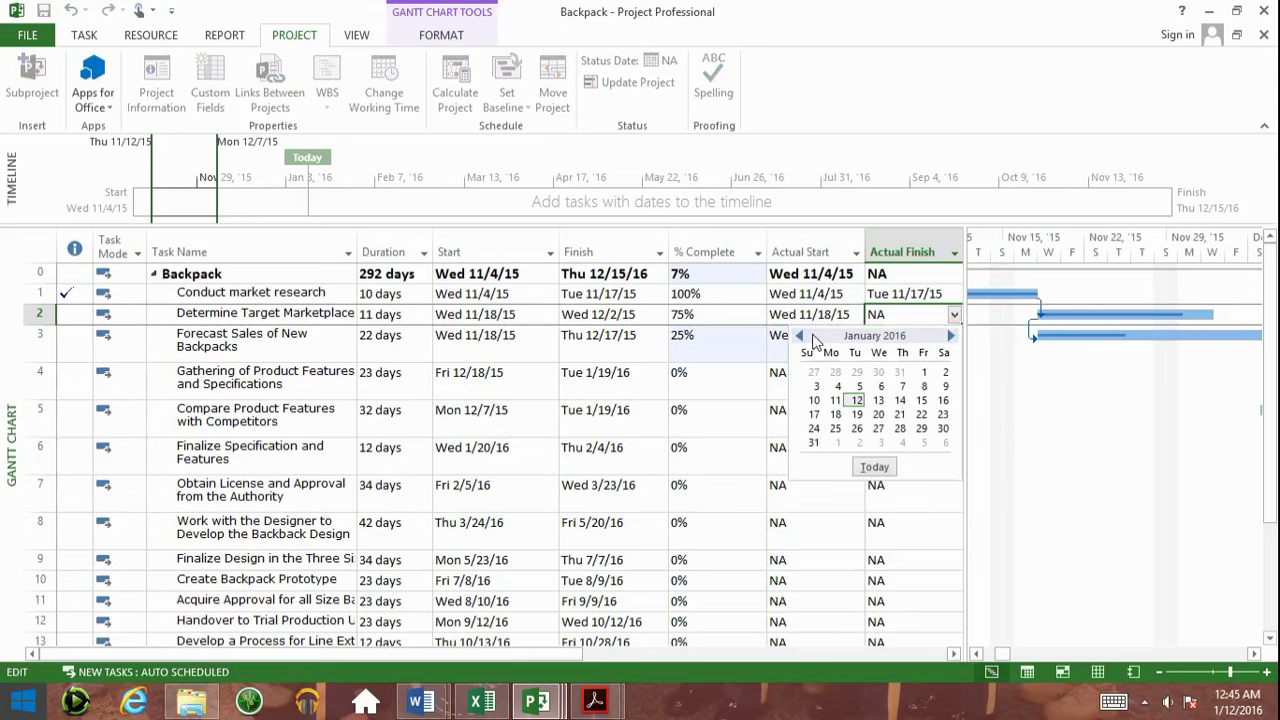
click(801, 336)
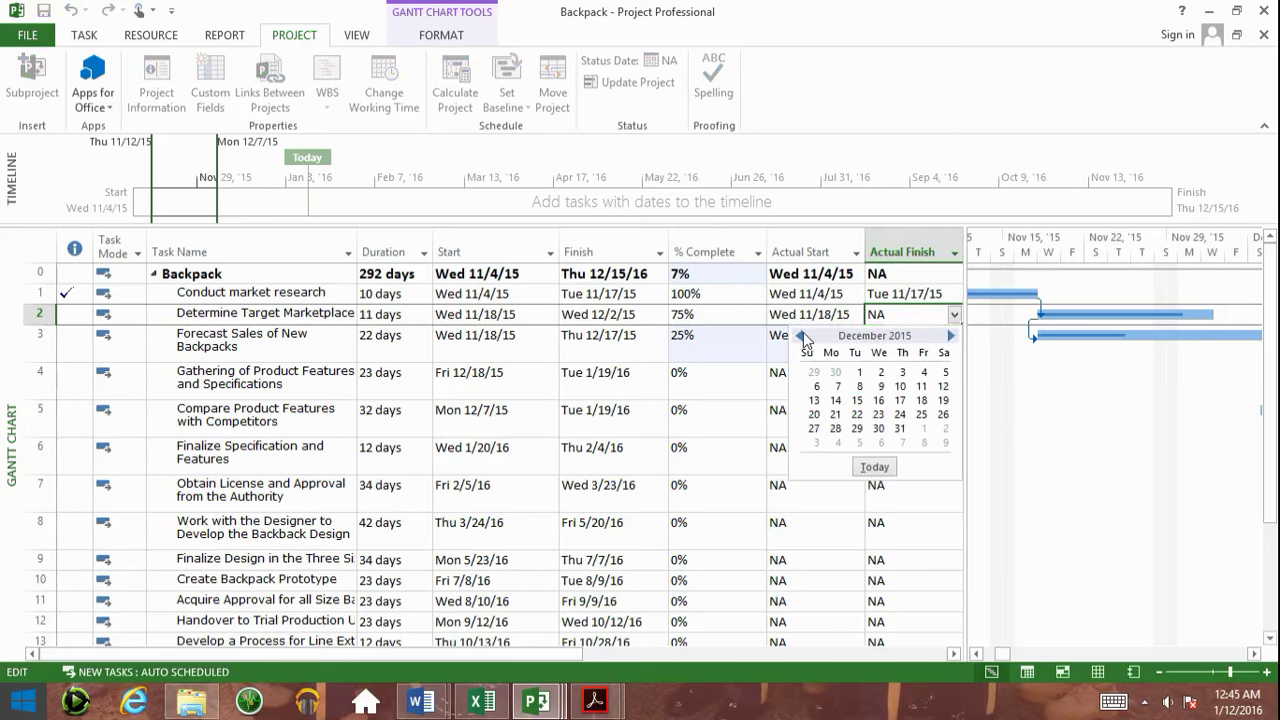
click(857, 401)
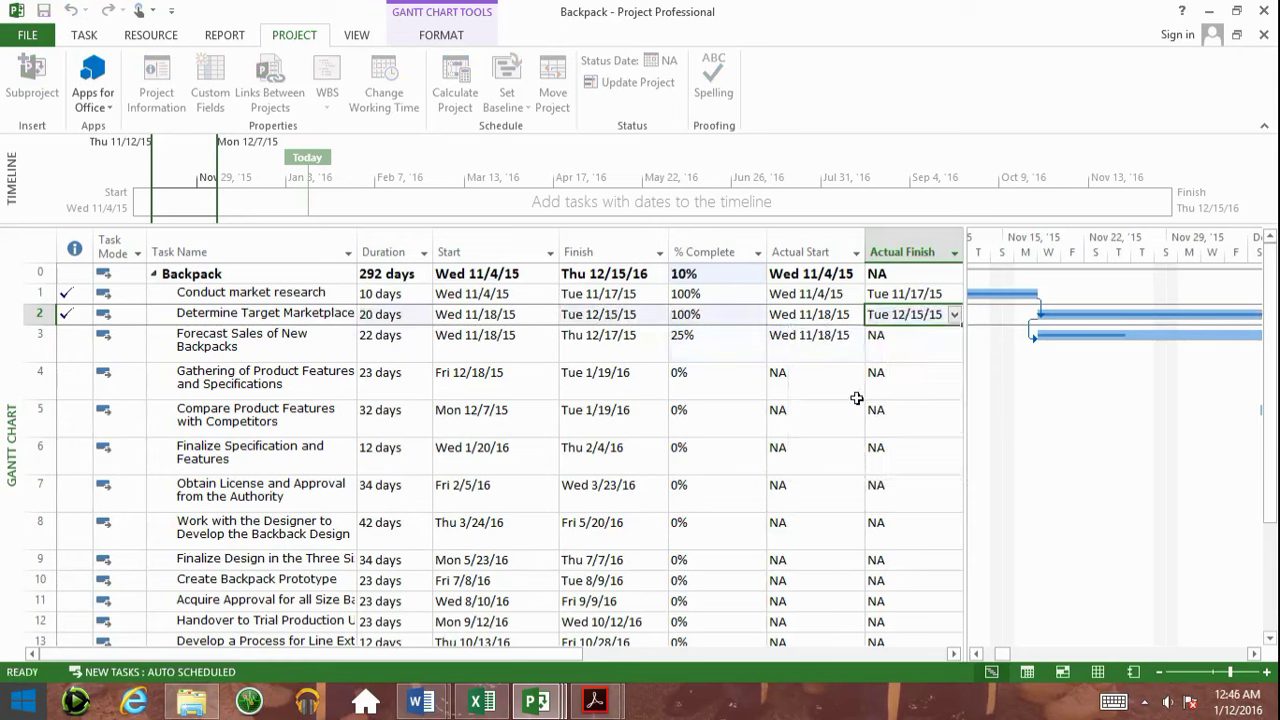
Undo the Actual Finish entry of the Determine Target Marketplace task.
click(830, 343)
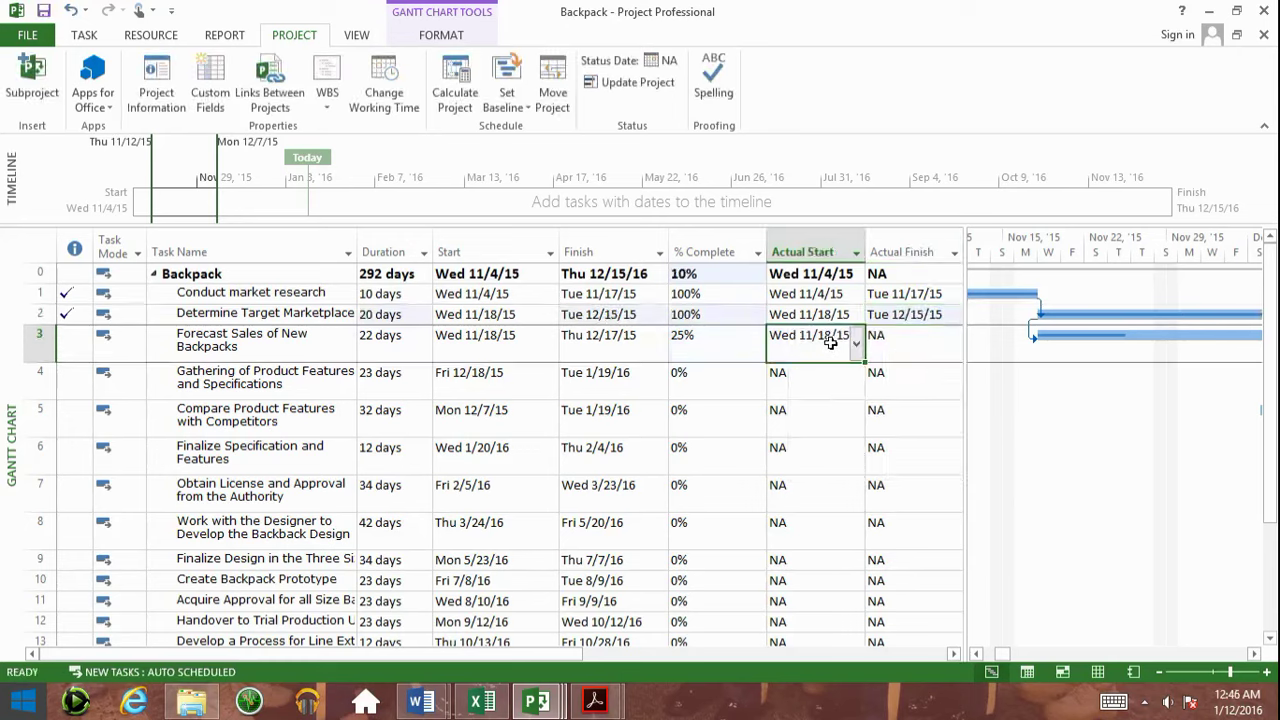
click(906, 314)
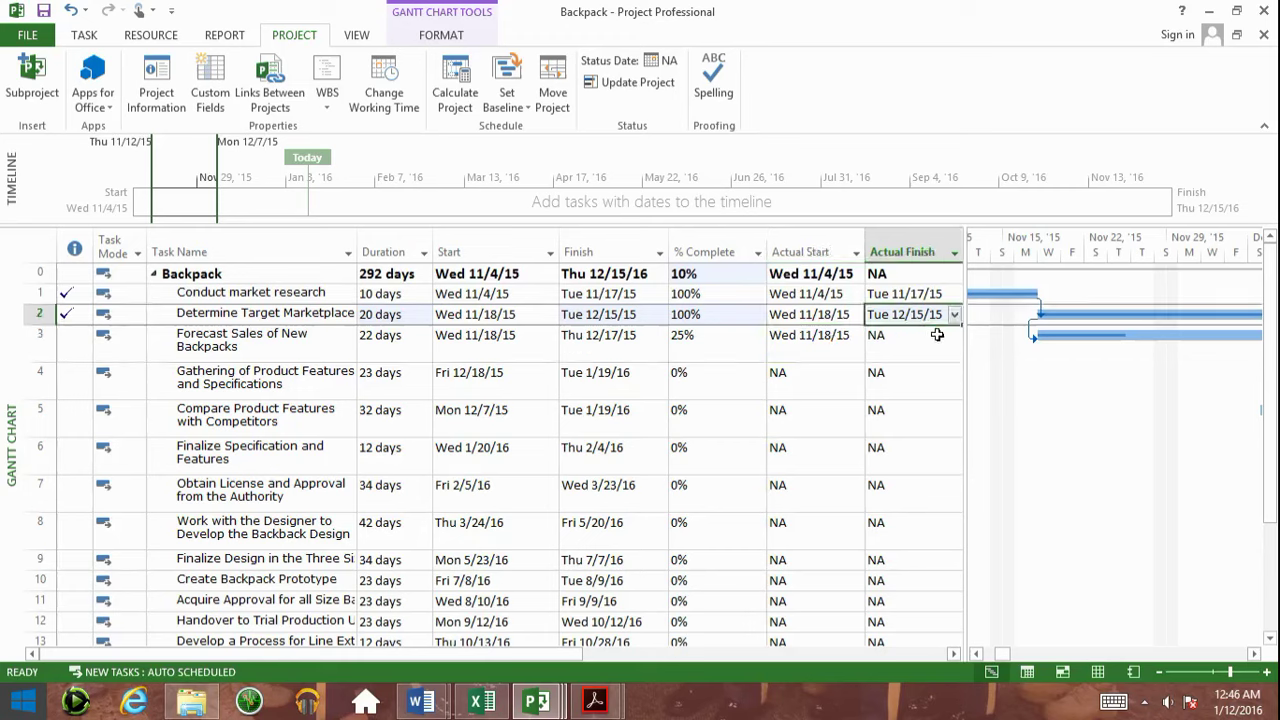
click(916, 354)
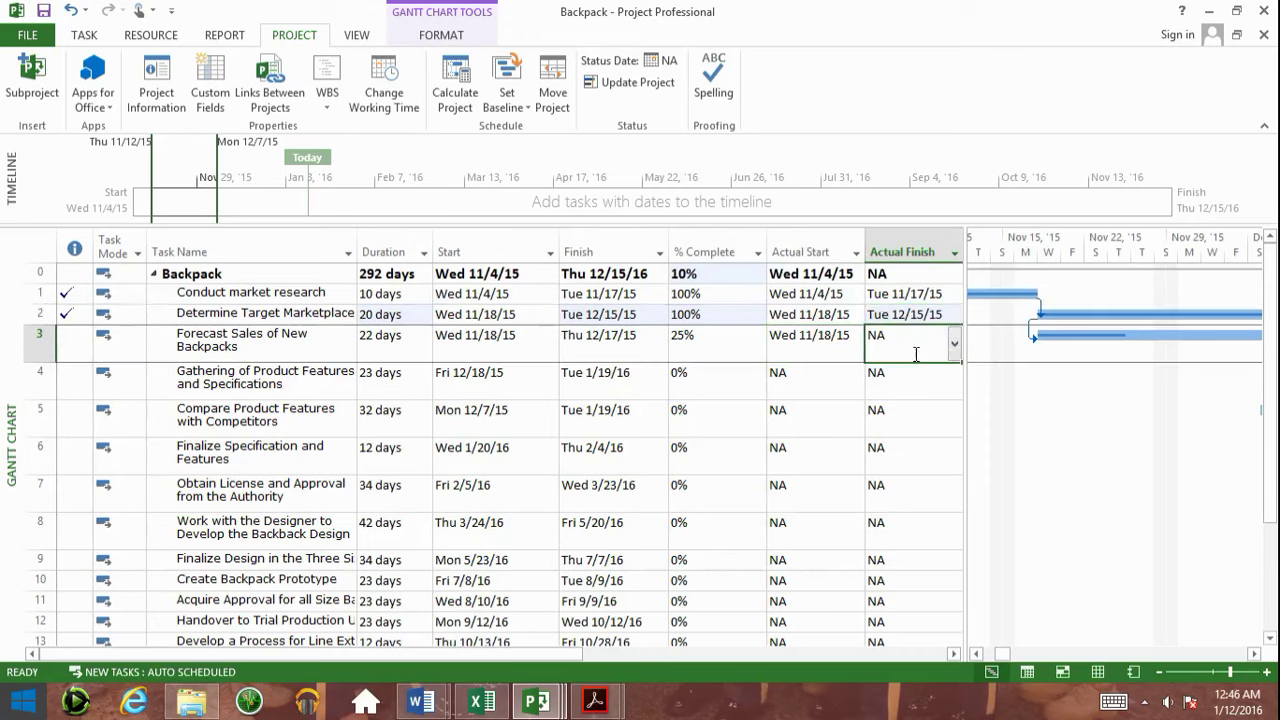
key(ctrl+z)
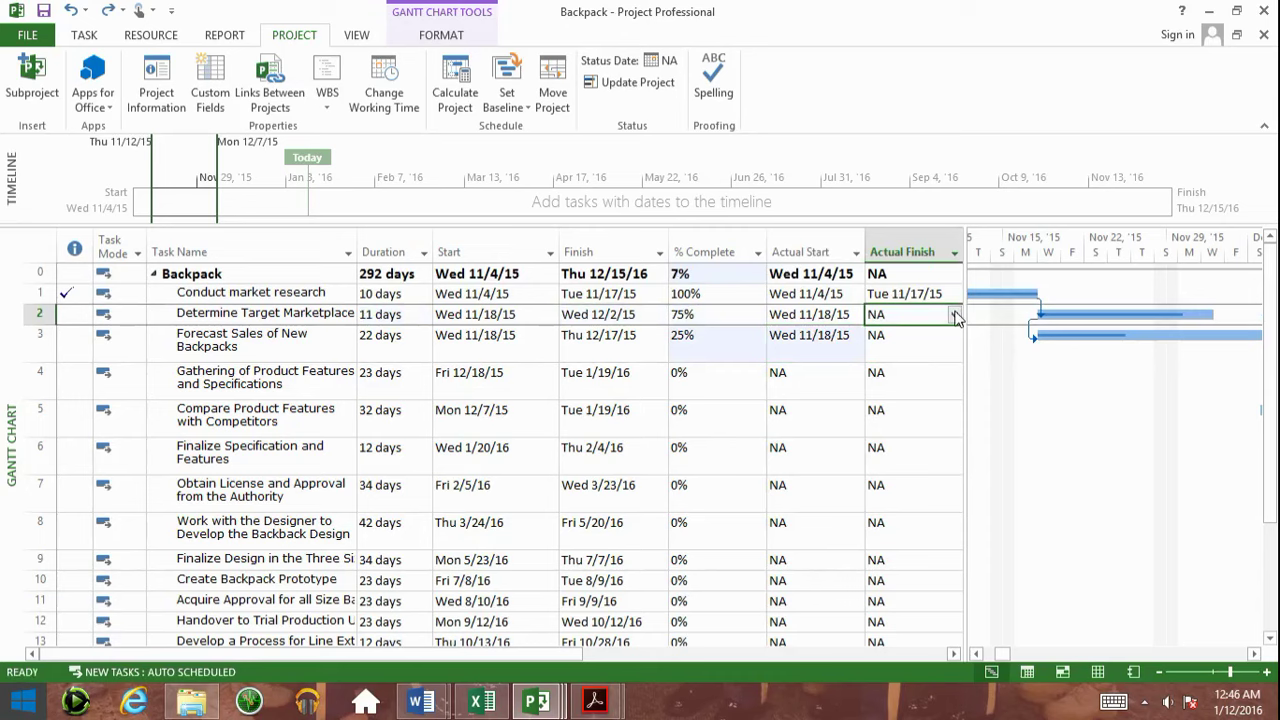
Set the Actual Finish of the Determine Target Marketplace task to December 15, 2015, using the date picker.
click(955, 315)
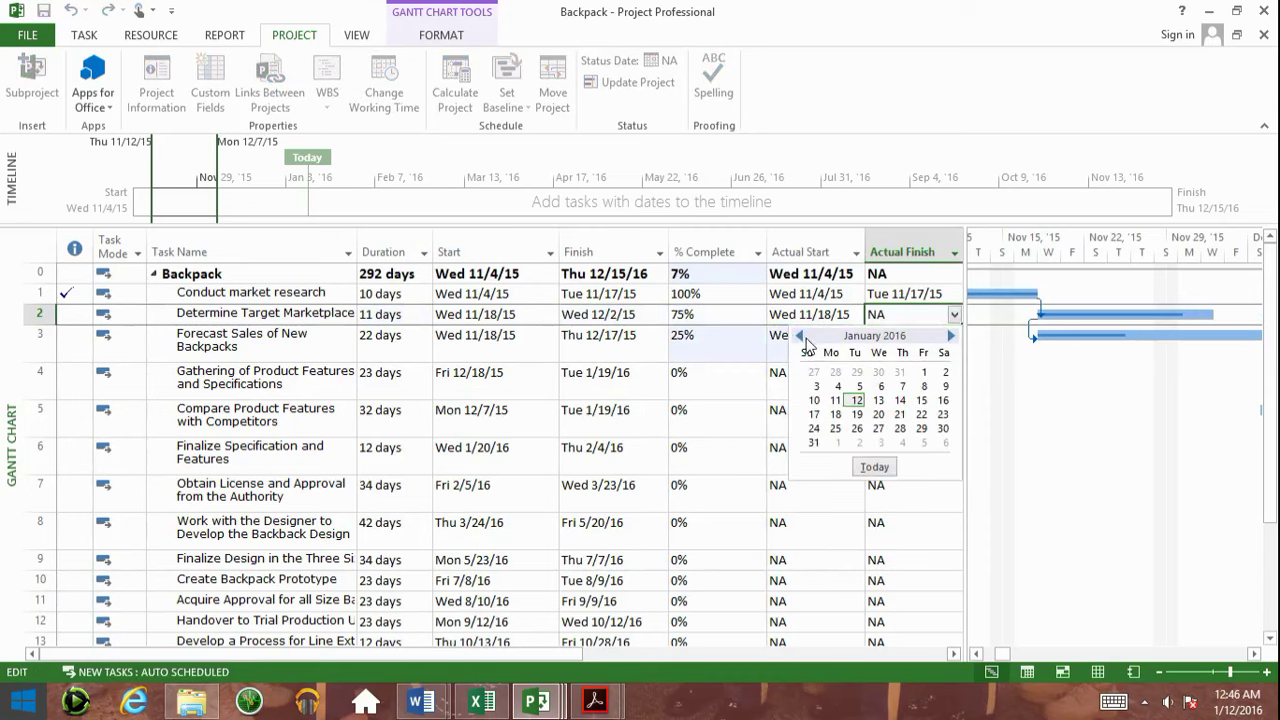
click(800, 337)
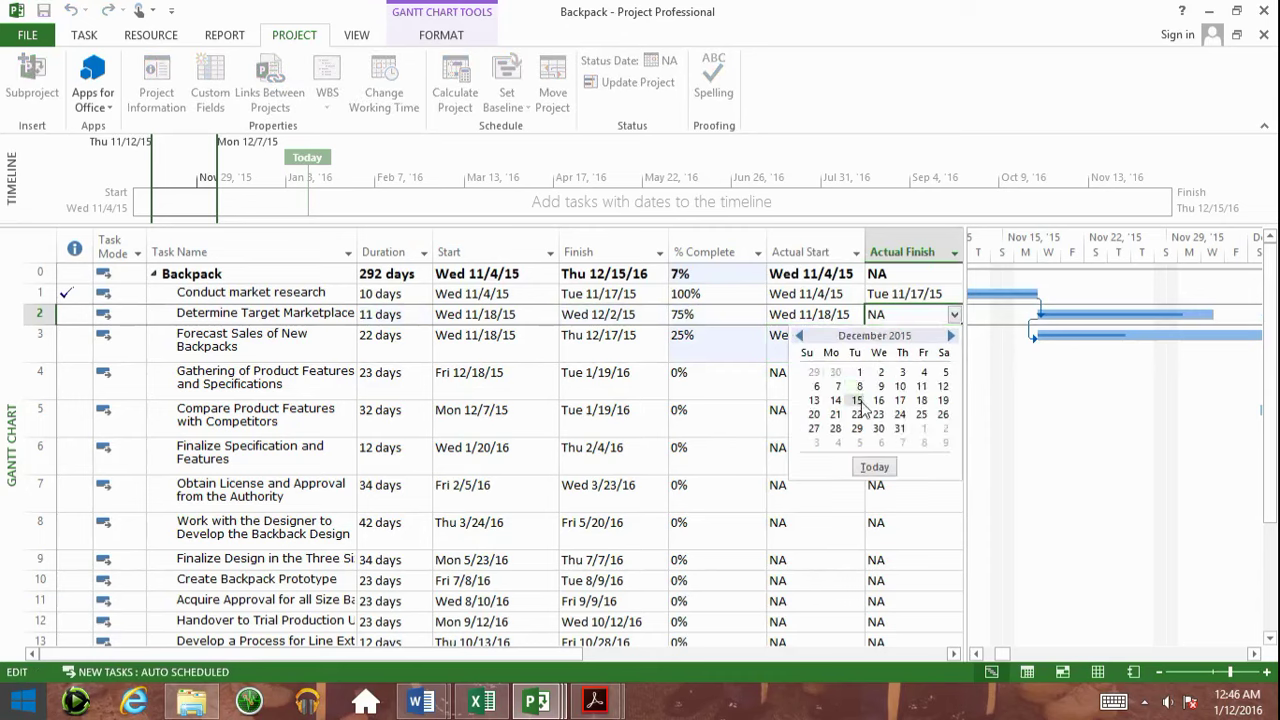
click(857, 400)
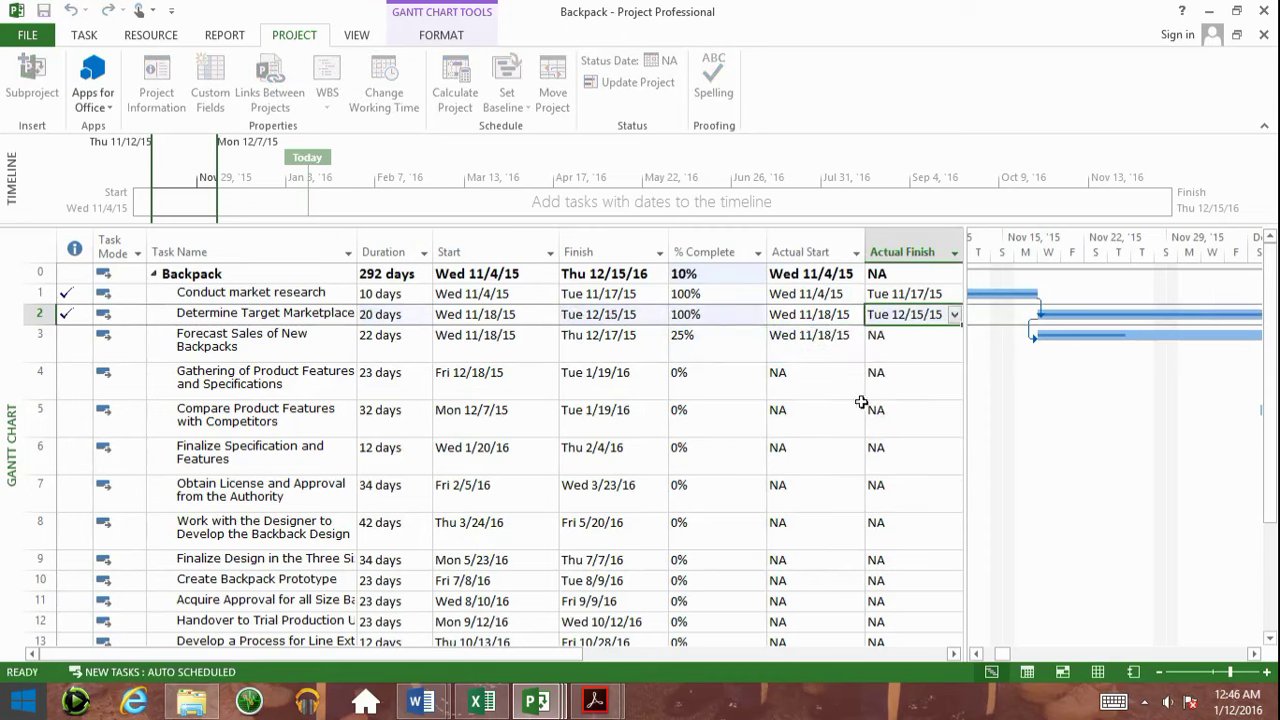
Compare the Backpack project's Finish date with the Baseline Start and Baseline Finish dates in the task table.
click(638, 273)
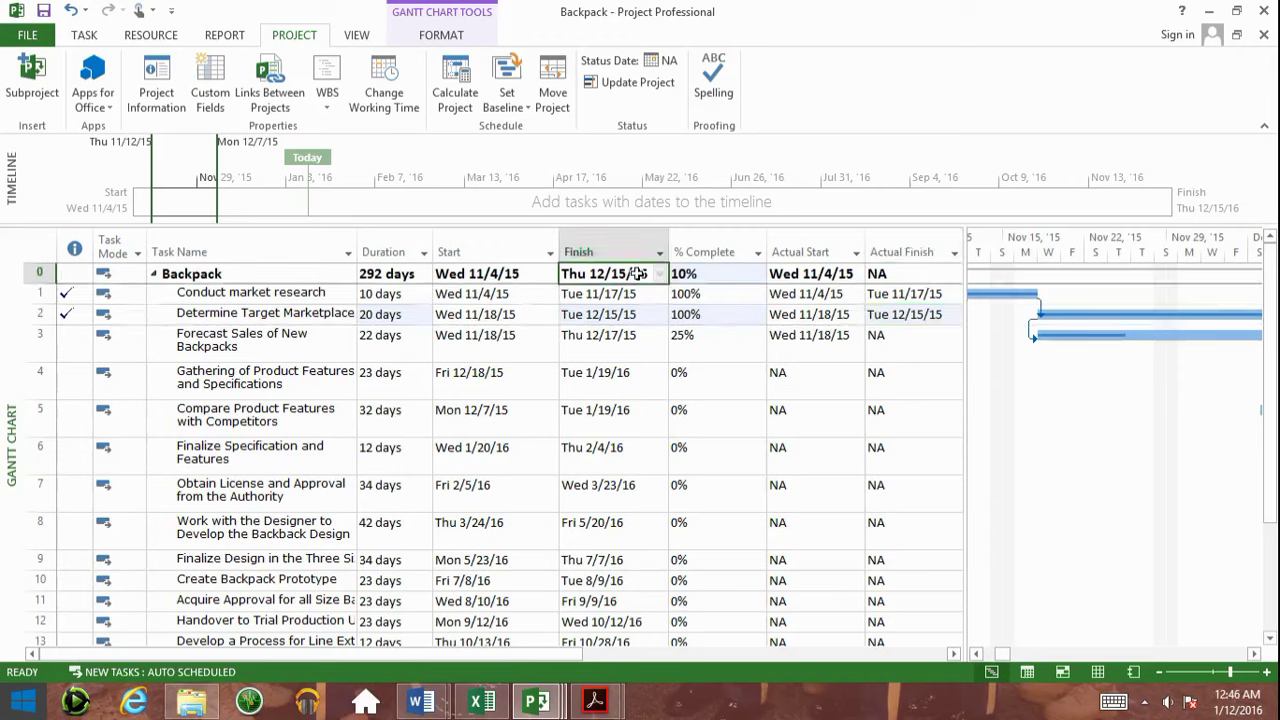
click(1254, 653)
click(1254, 653)
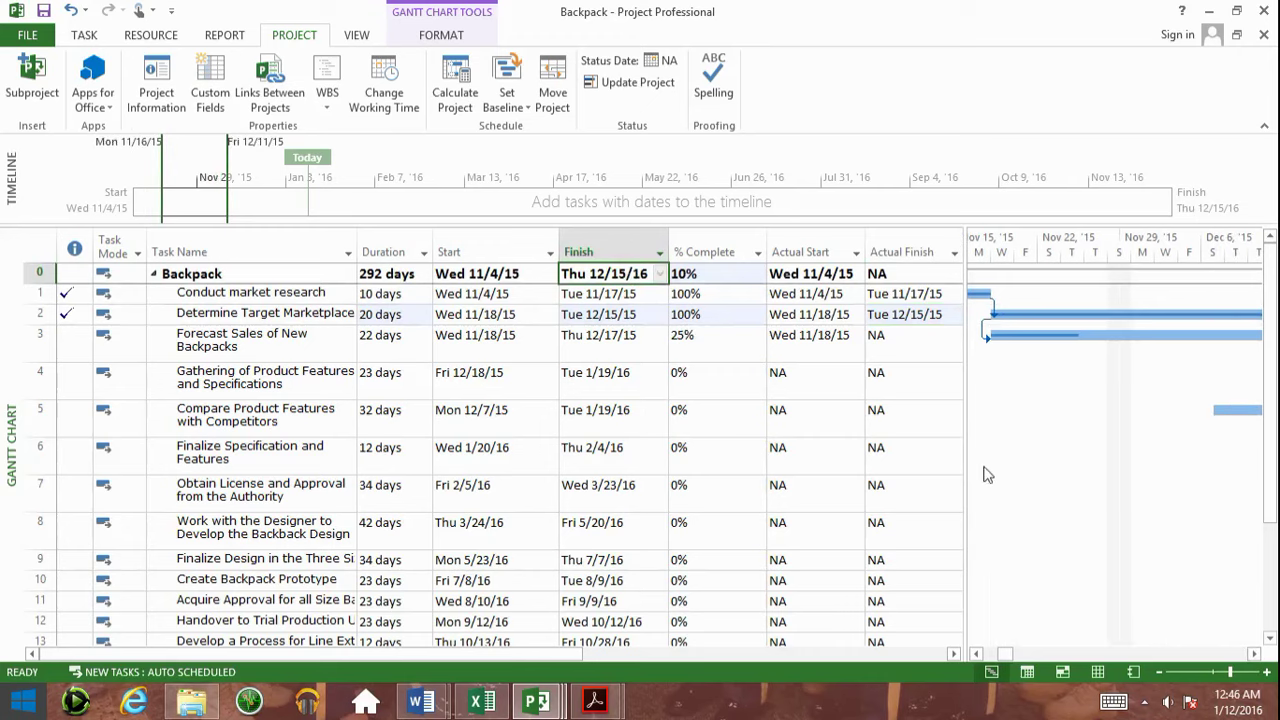
drag(965, 468, 1055, 452)
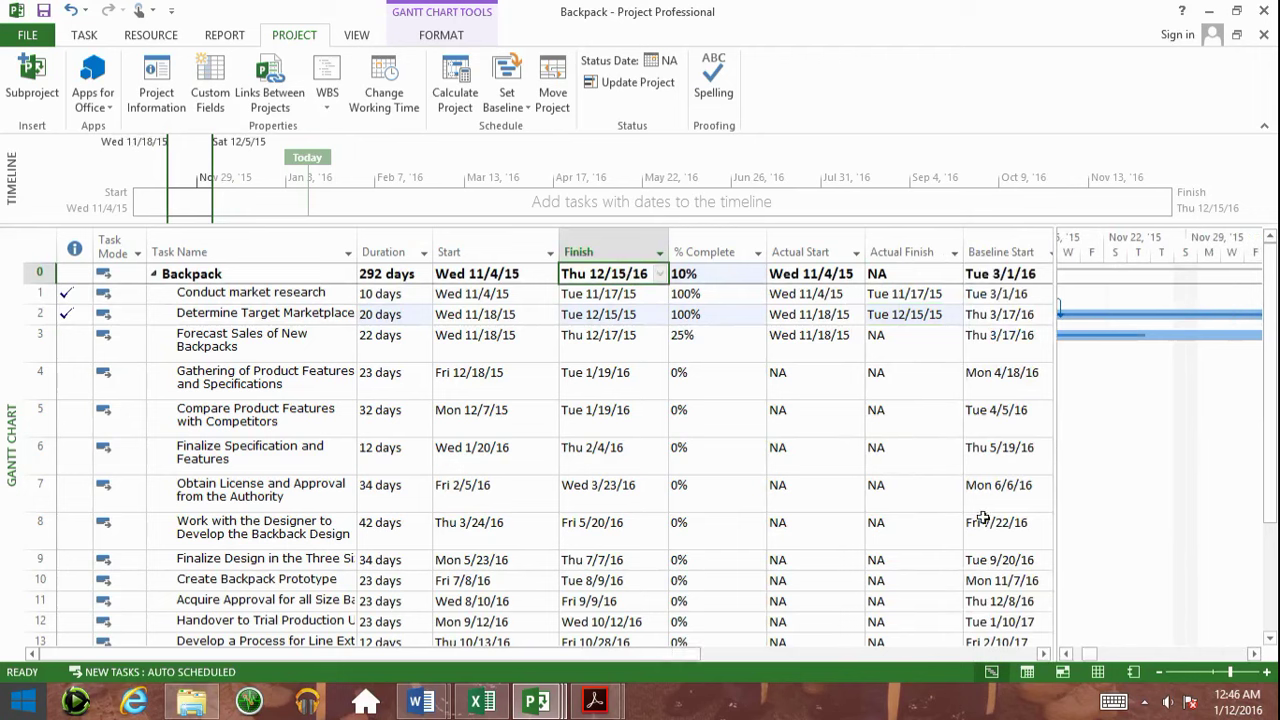
click(1045, 654)
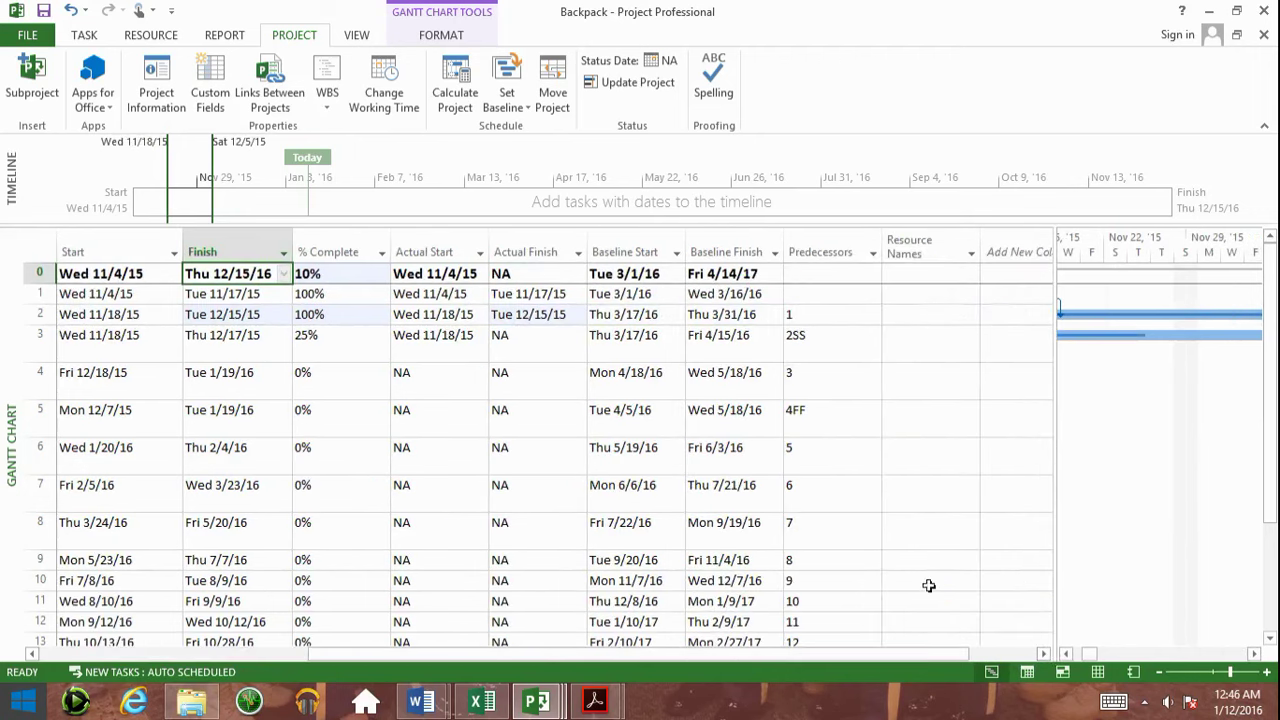
click(644, 273)
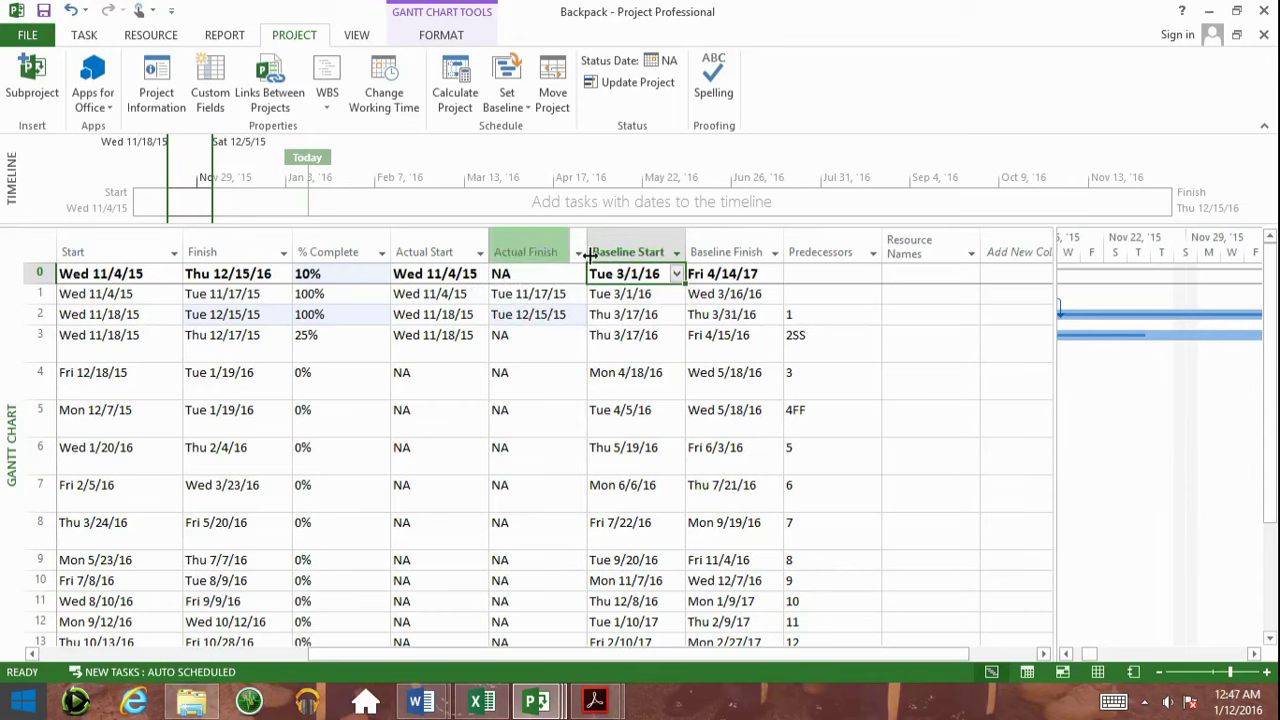
click(722, 231)
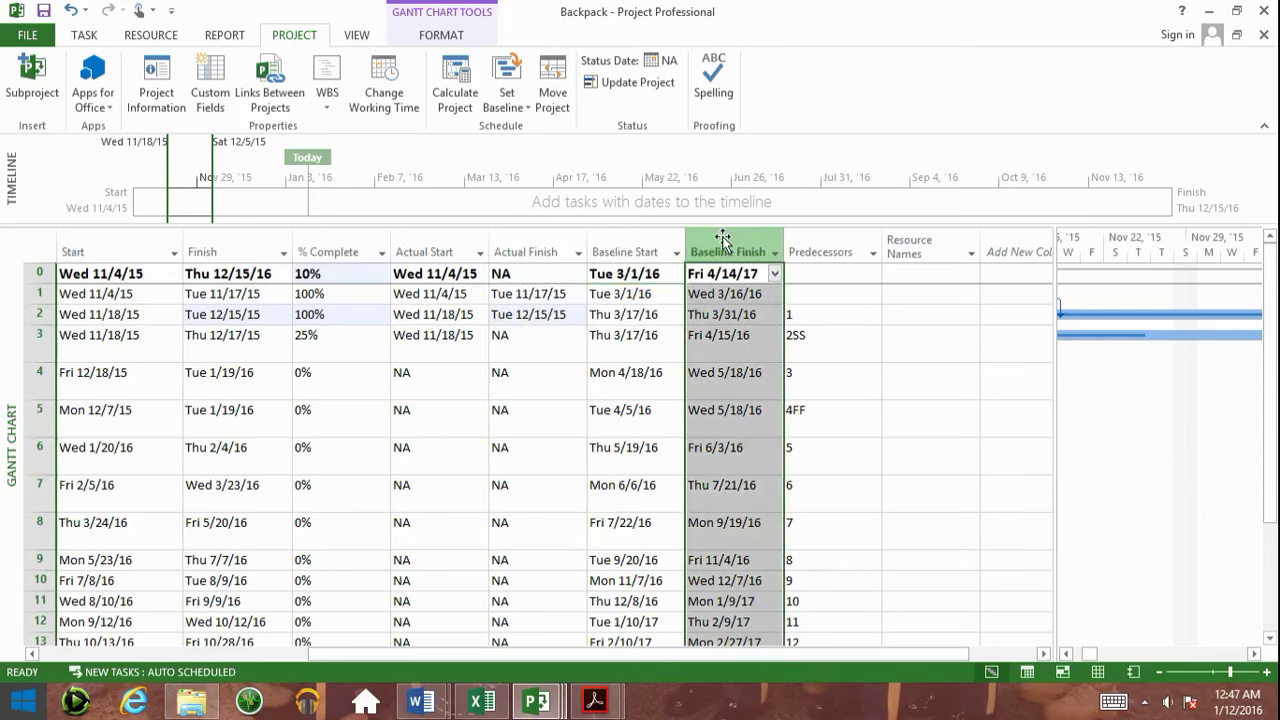
click(726, 294)
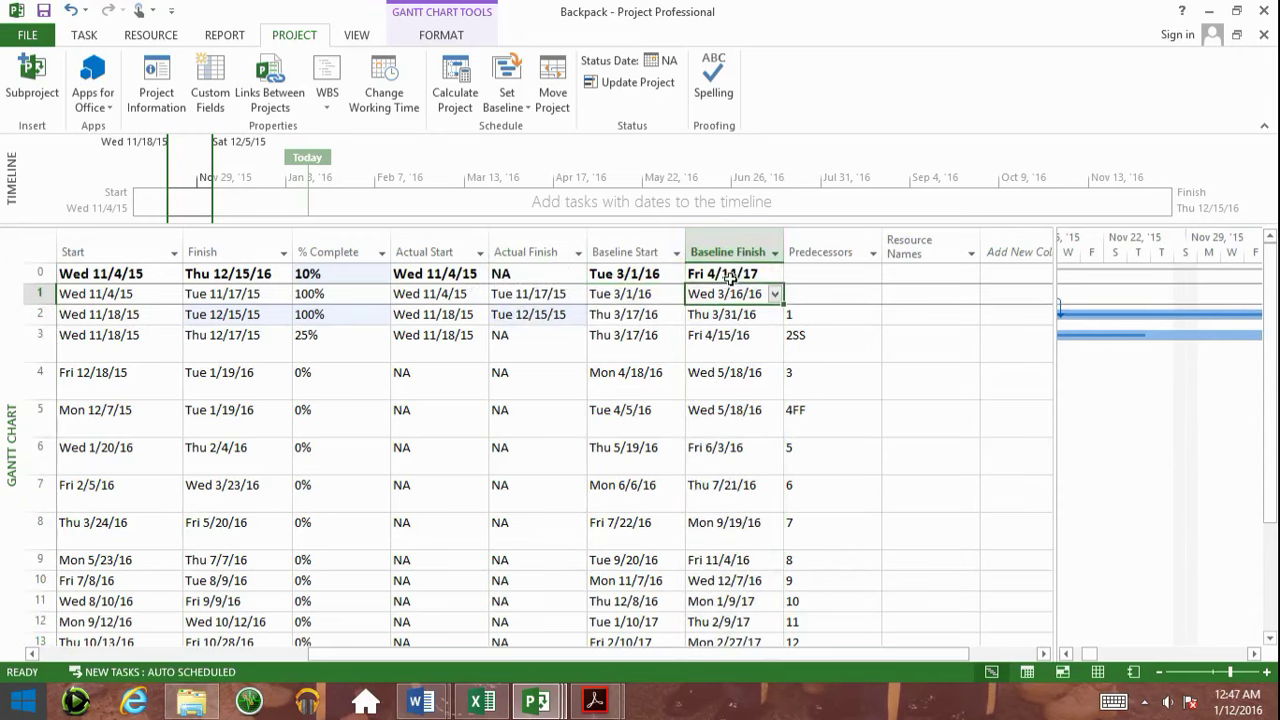
click(740, 273)
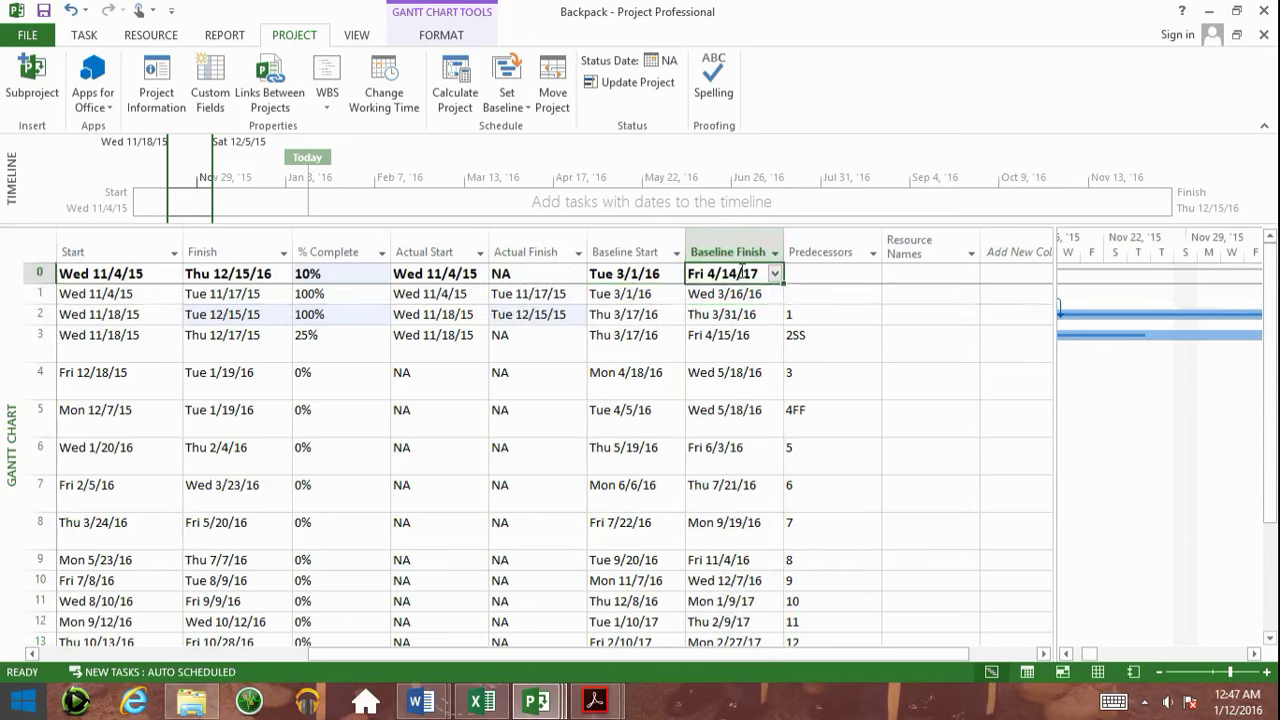
drag(1057, 290, 974, 300)
click(1010, 350)
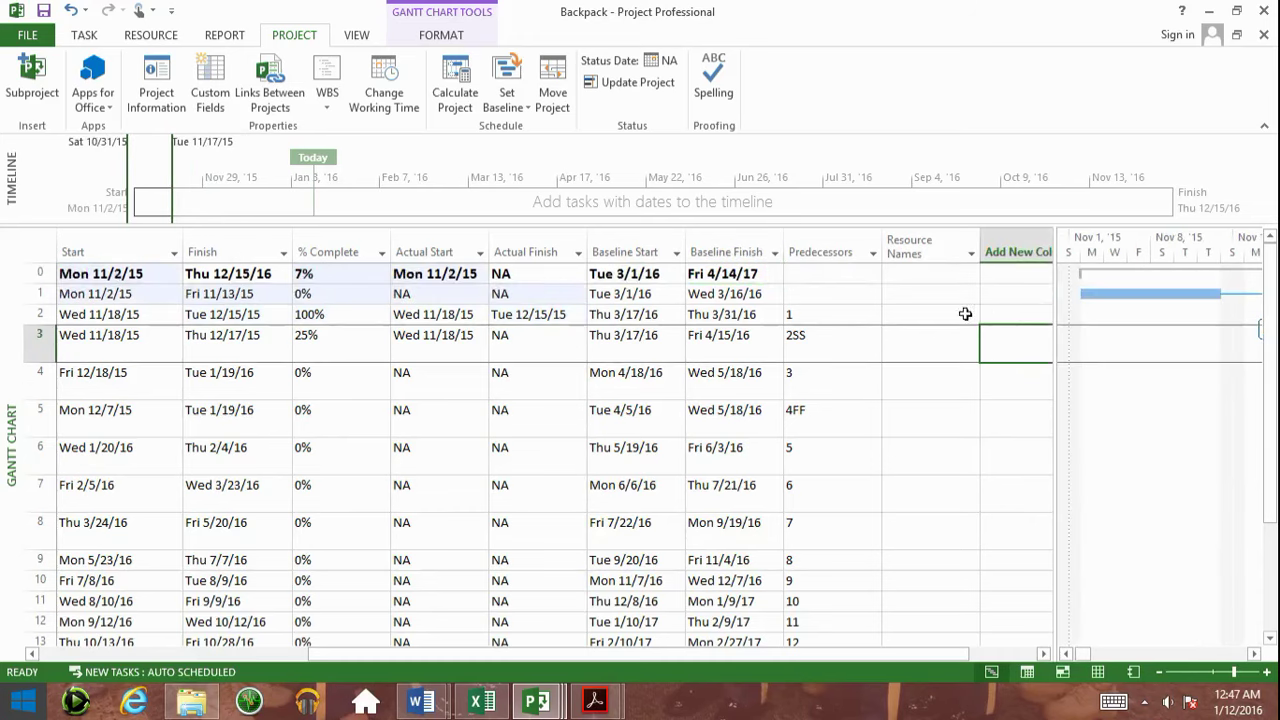
key(ctrl+z)
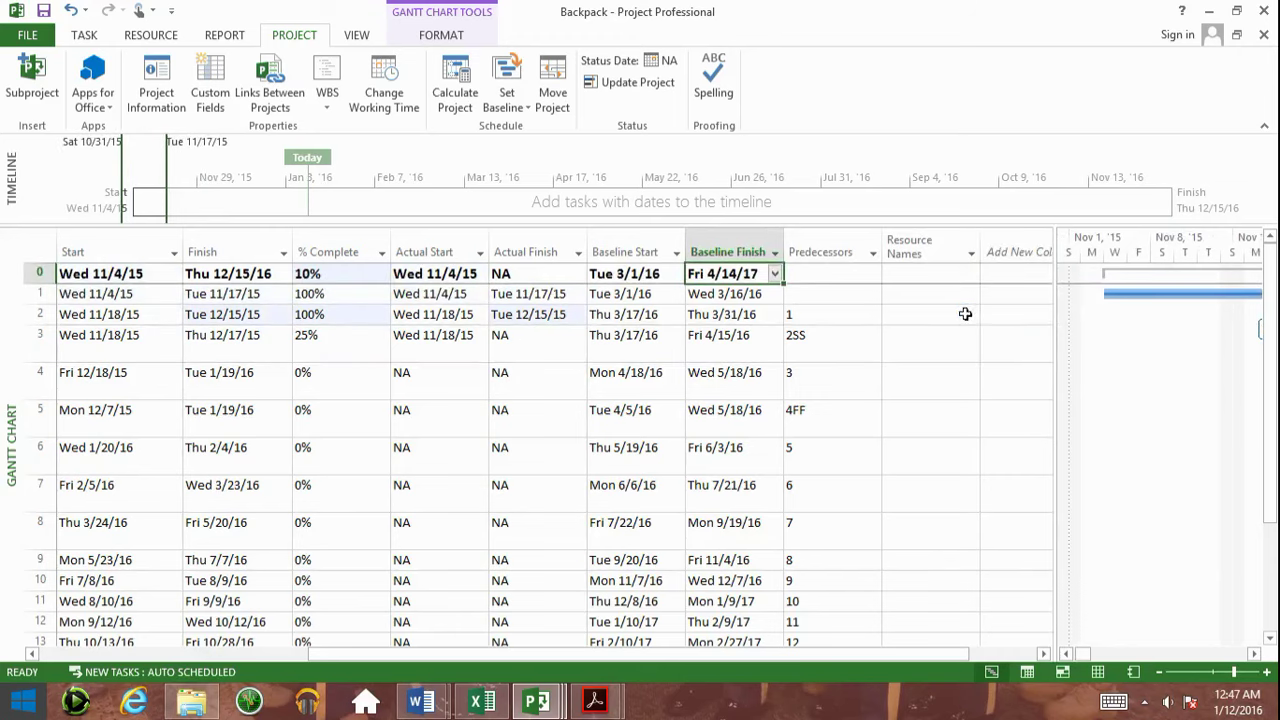
Narrow the task table so it ends after the Predecessors column, giving the Gantt chart more room.
drag(1056, 333, 983, 357)
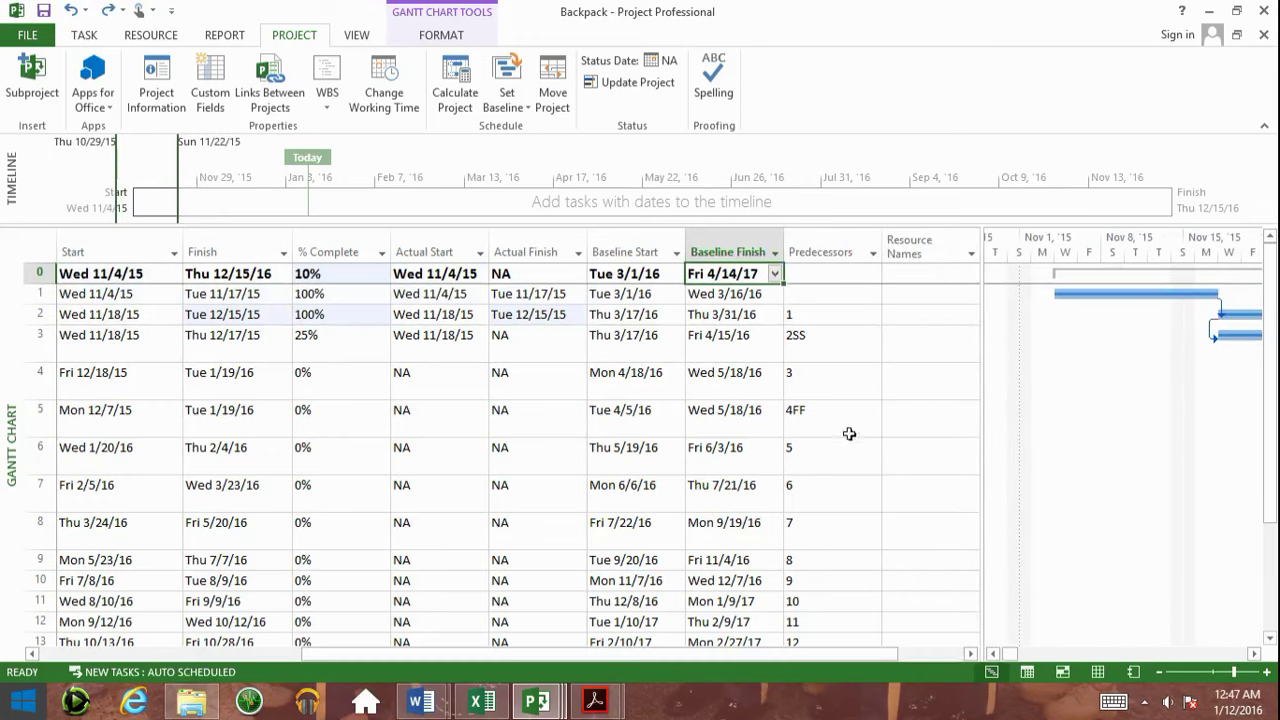
drag(982, 320, 884, 320)
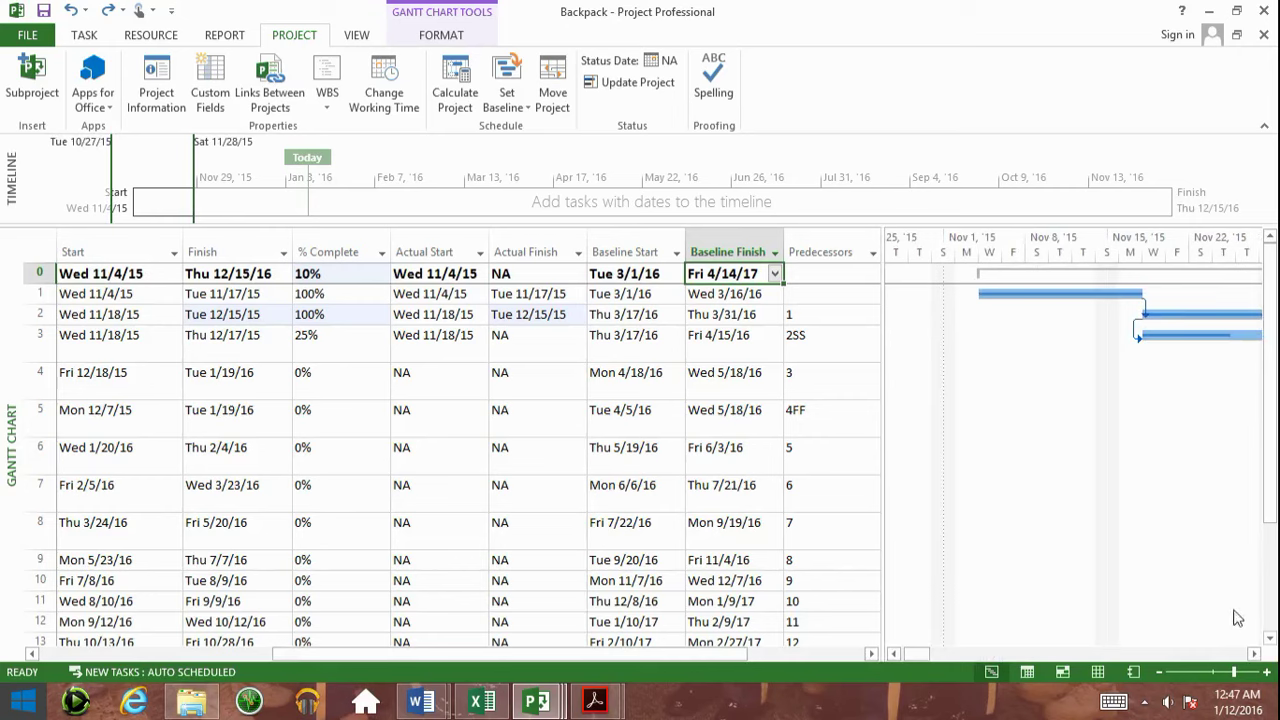
click(1255, 654)
click(1255, 654)
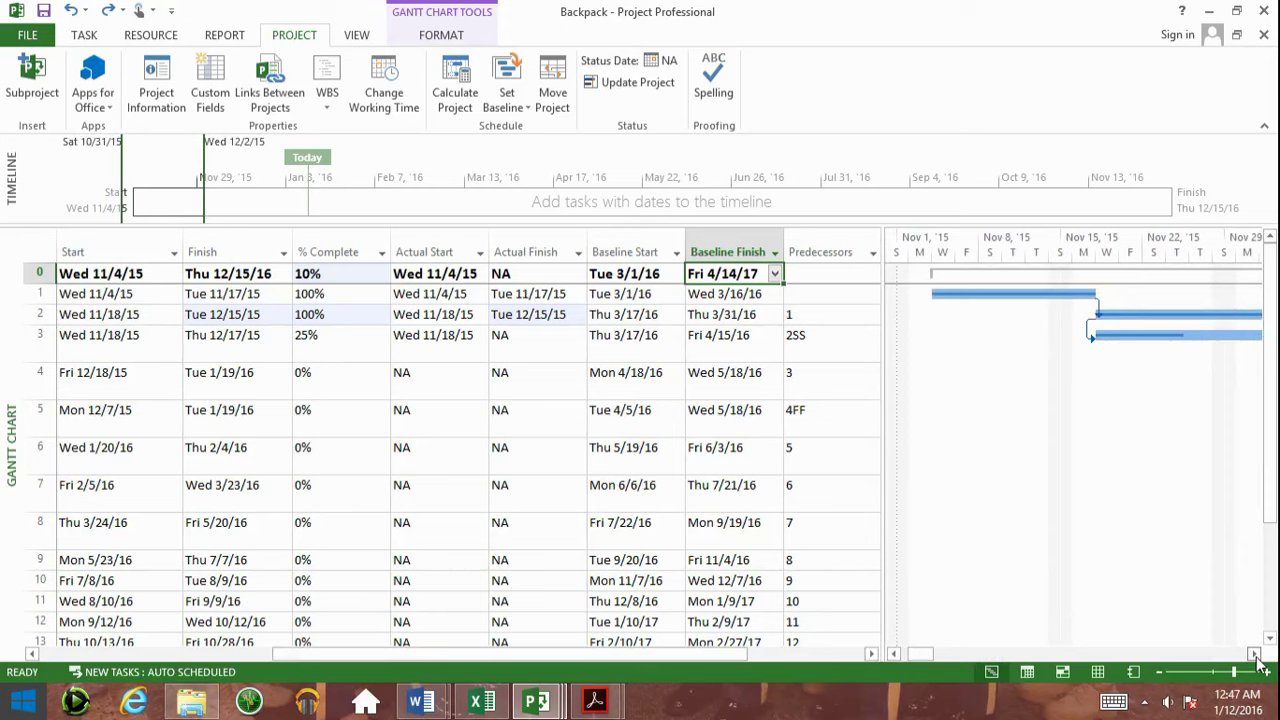
click(1255, 654)
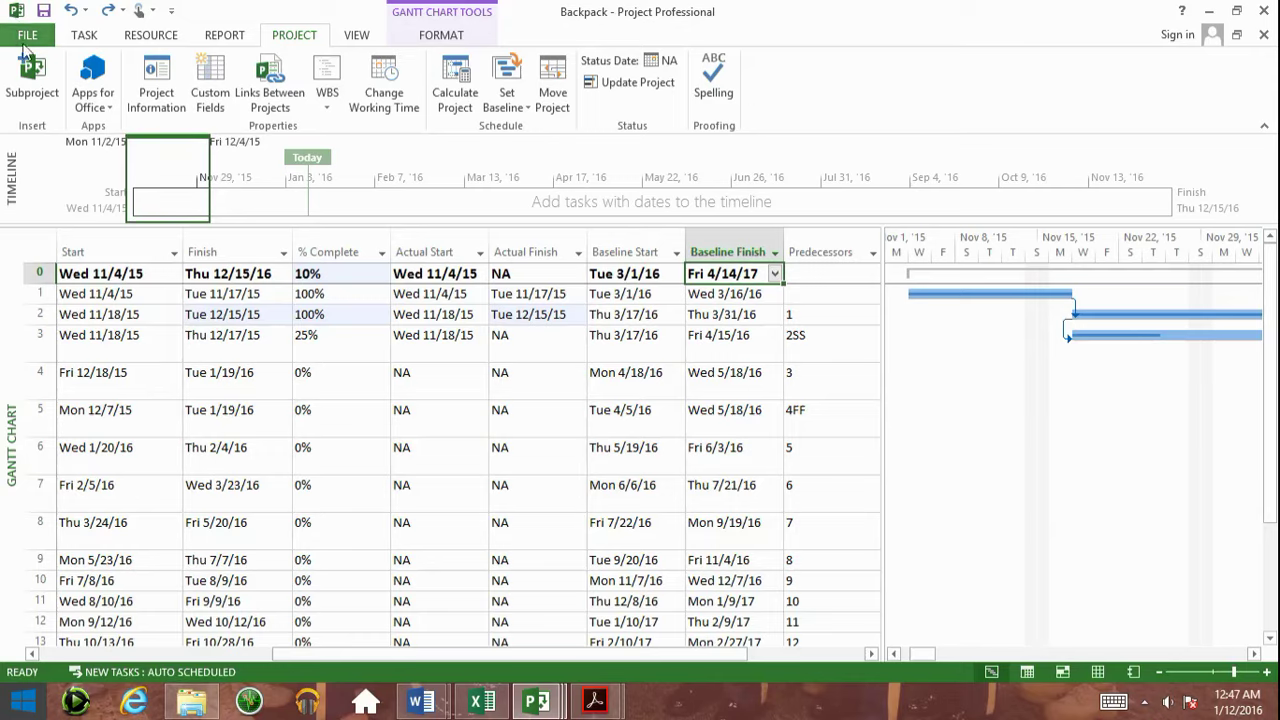
Export the full schedule as a PDF file named Backpack in the Templates folder, with ISO 19005-1 (PDF/A) compliance enabled.
click(24, 36)
click(41, 216)
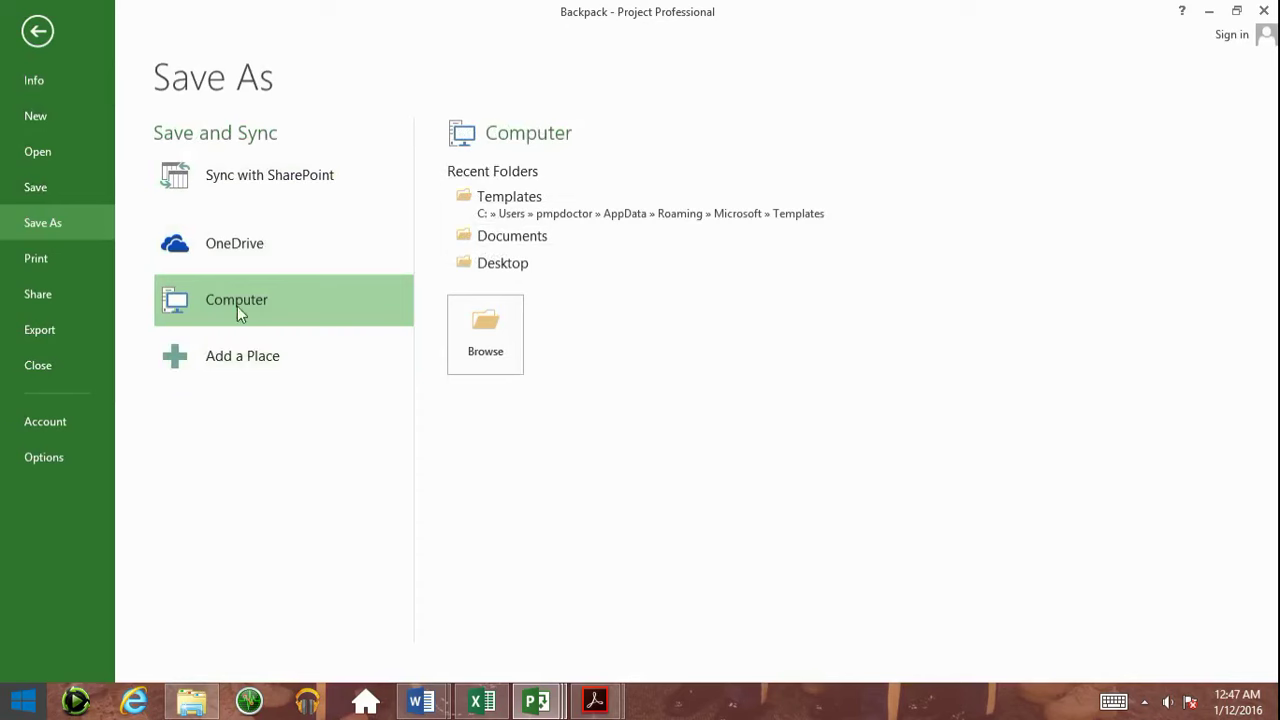
click(537, 197)
click(338, 377)
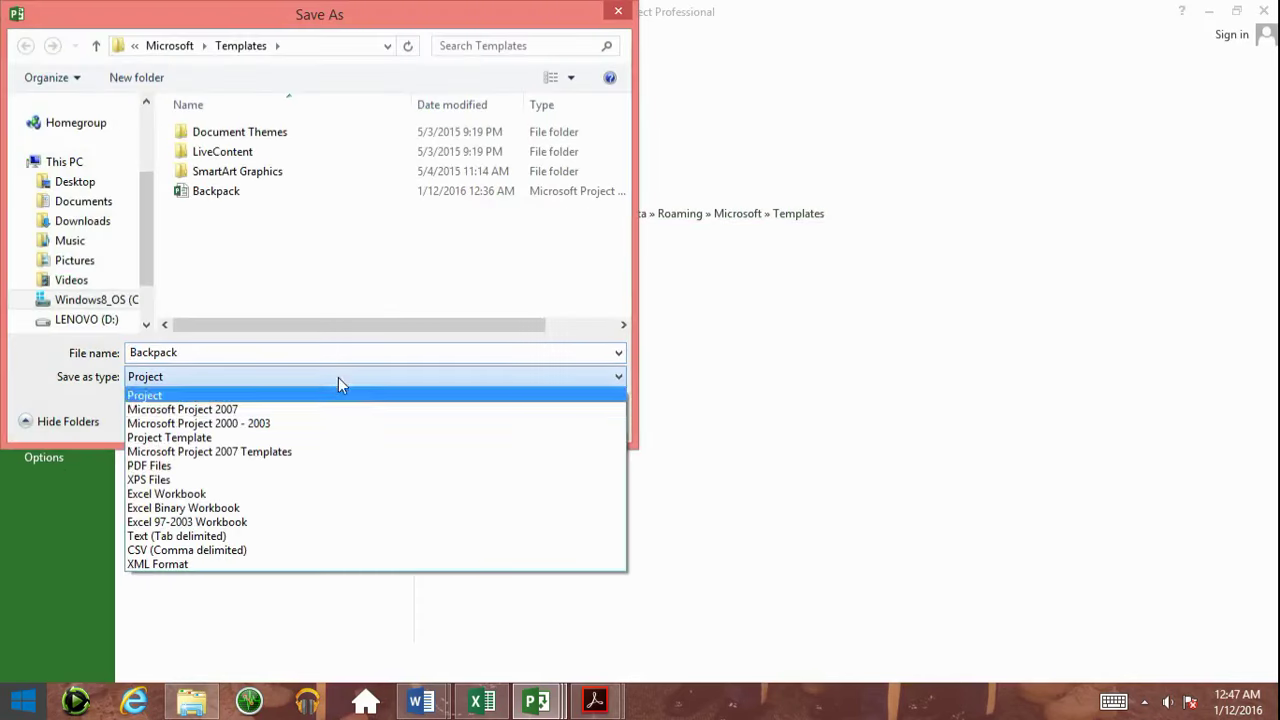
click(306, 467)
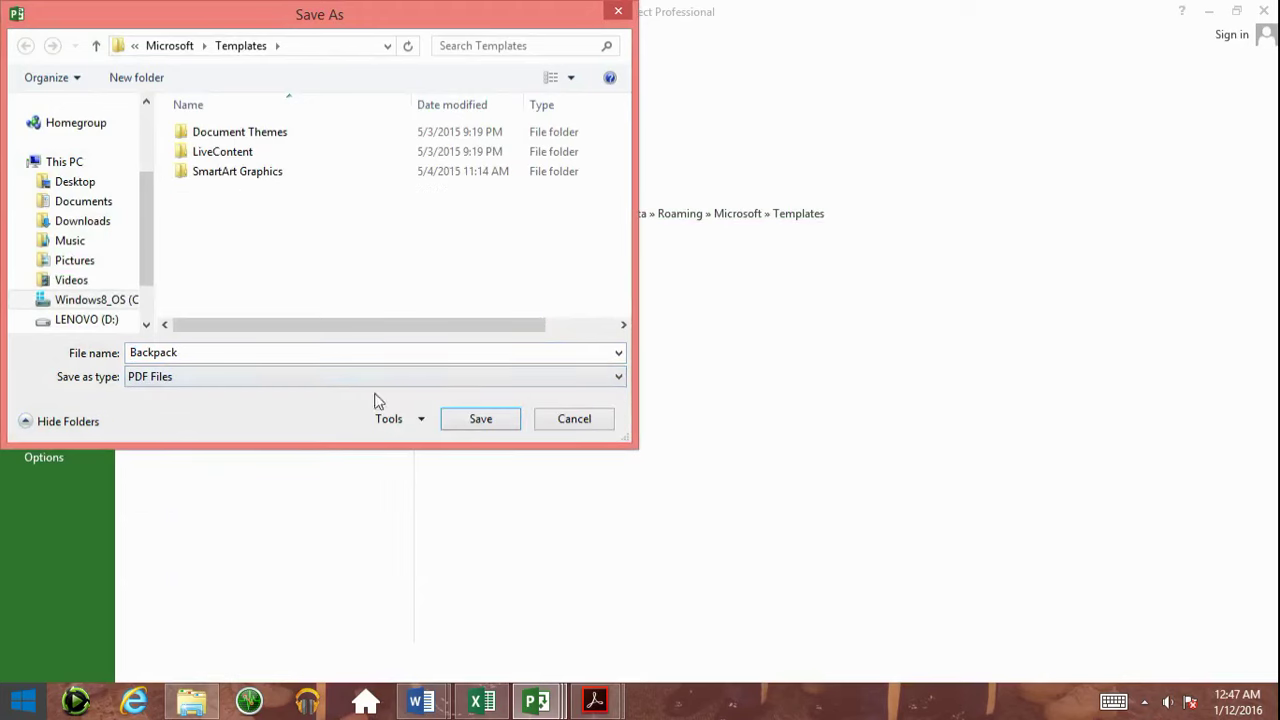
click(477, 424)
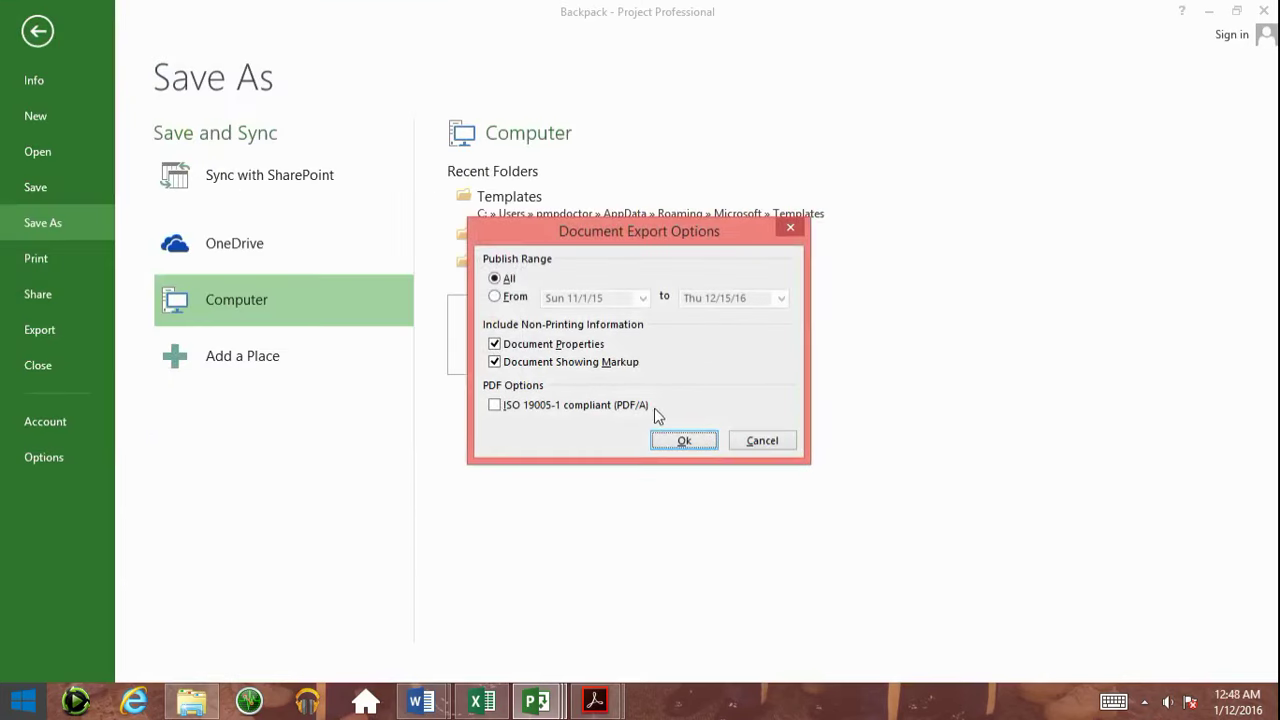
click(640, 407)
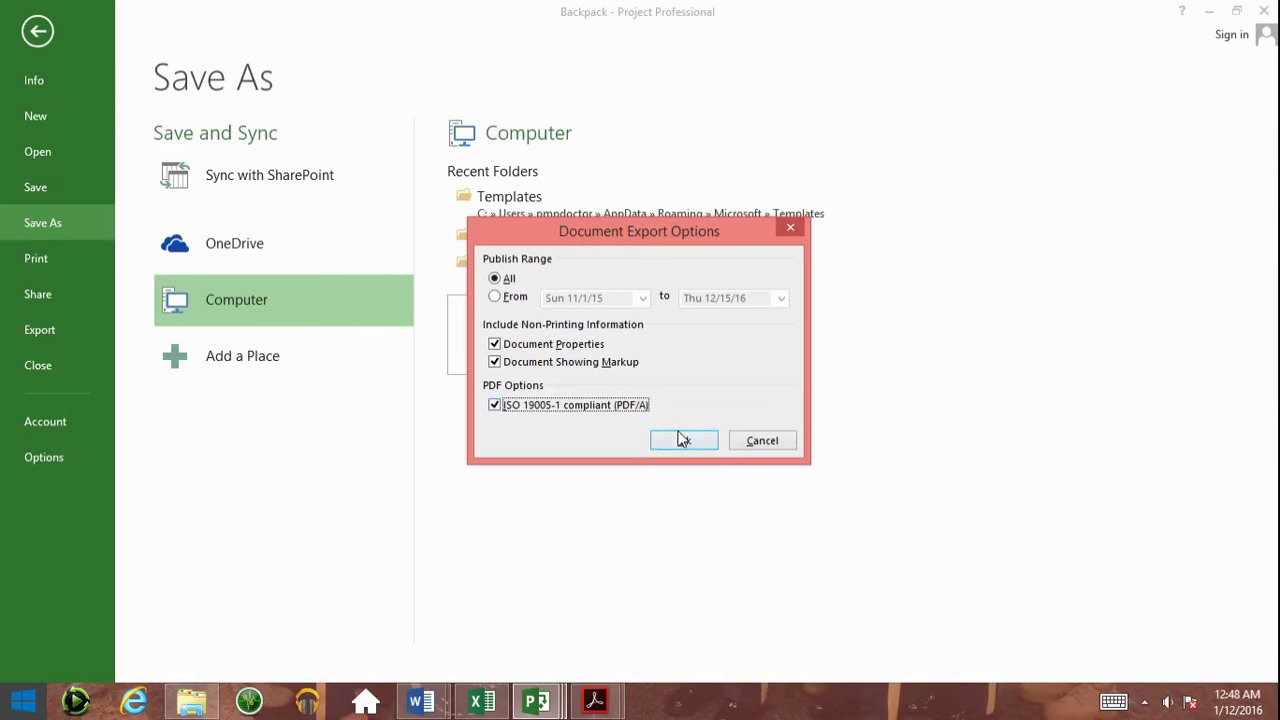
click(682, 440)
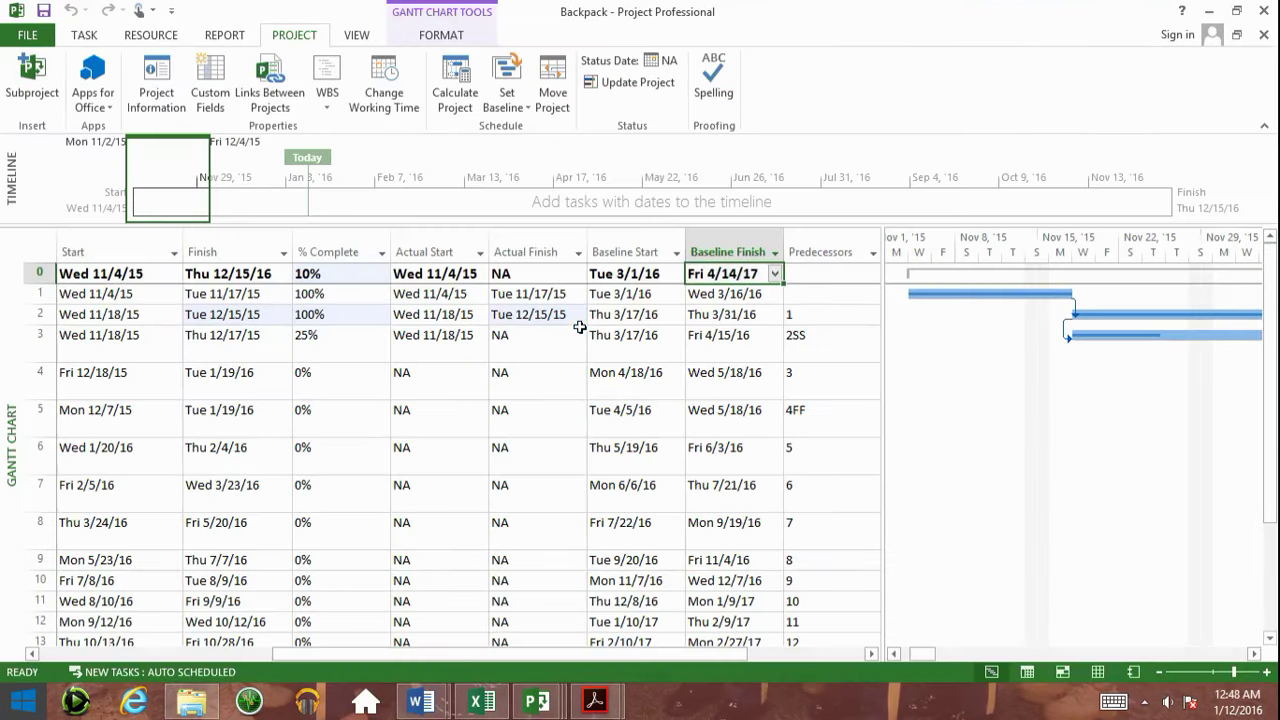
click(595, 702)
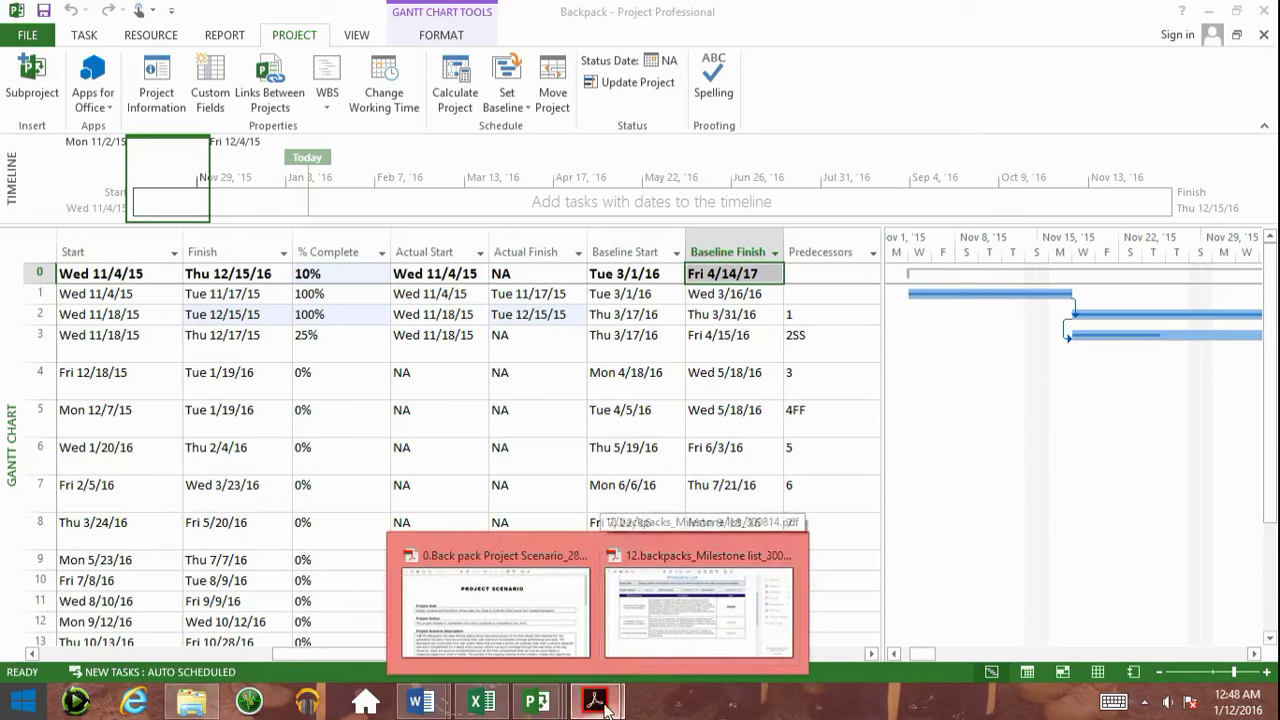
click(755, 355)
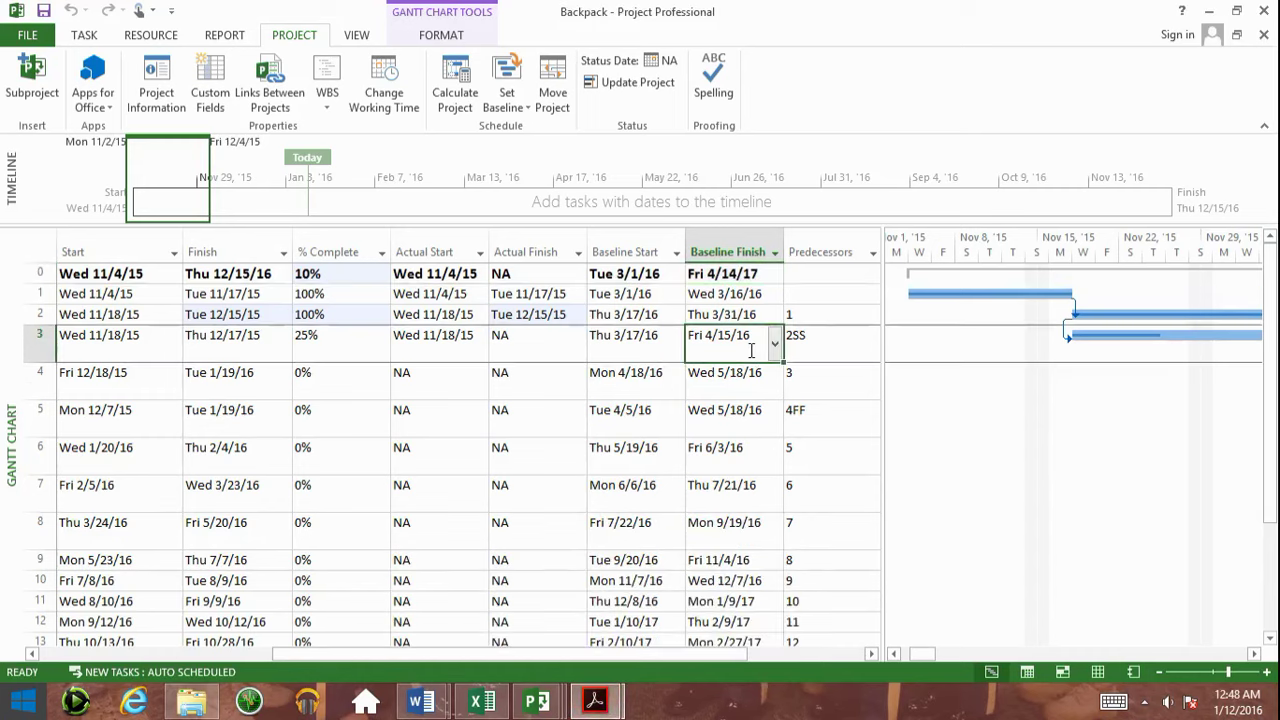
click(464, 342)
click(101, 347)
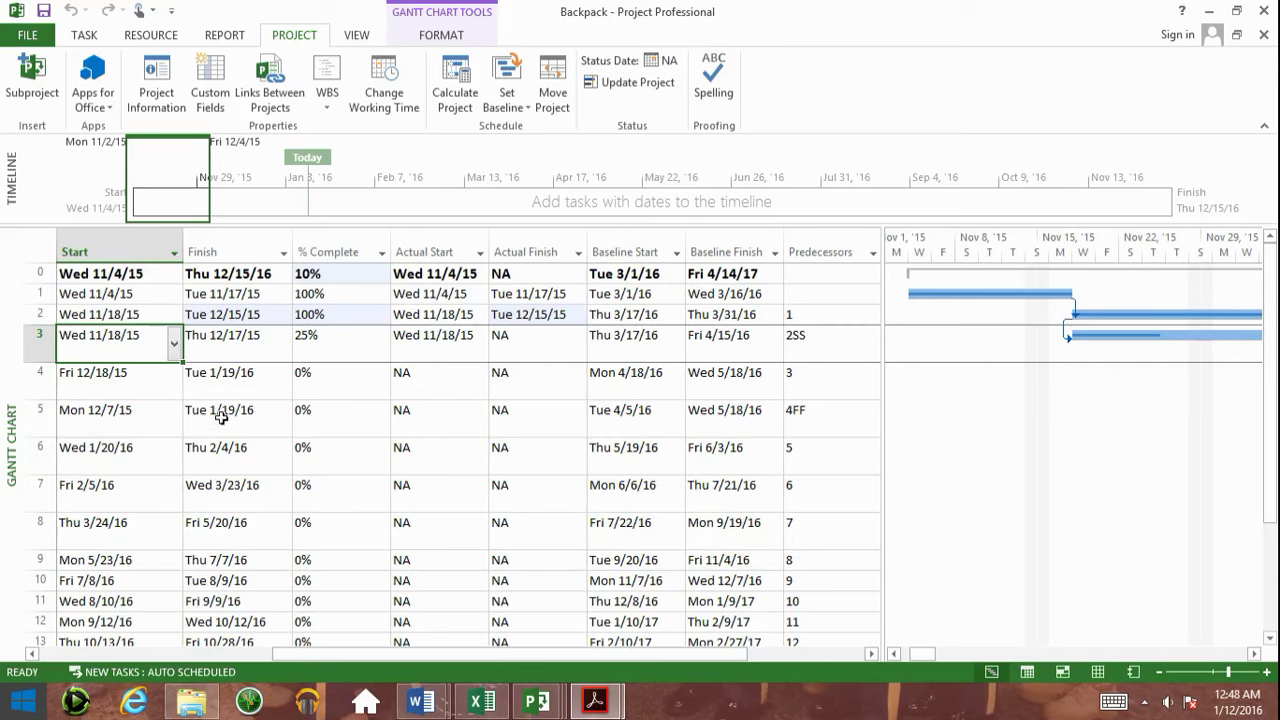
Widen the Task Name column to fit longer task names and enlarge the task table to show the actual and baseline date columns.
click(220, 383)
key(Home)
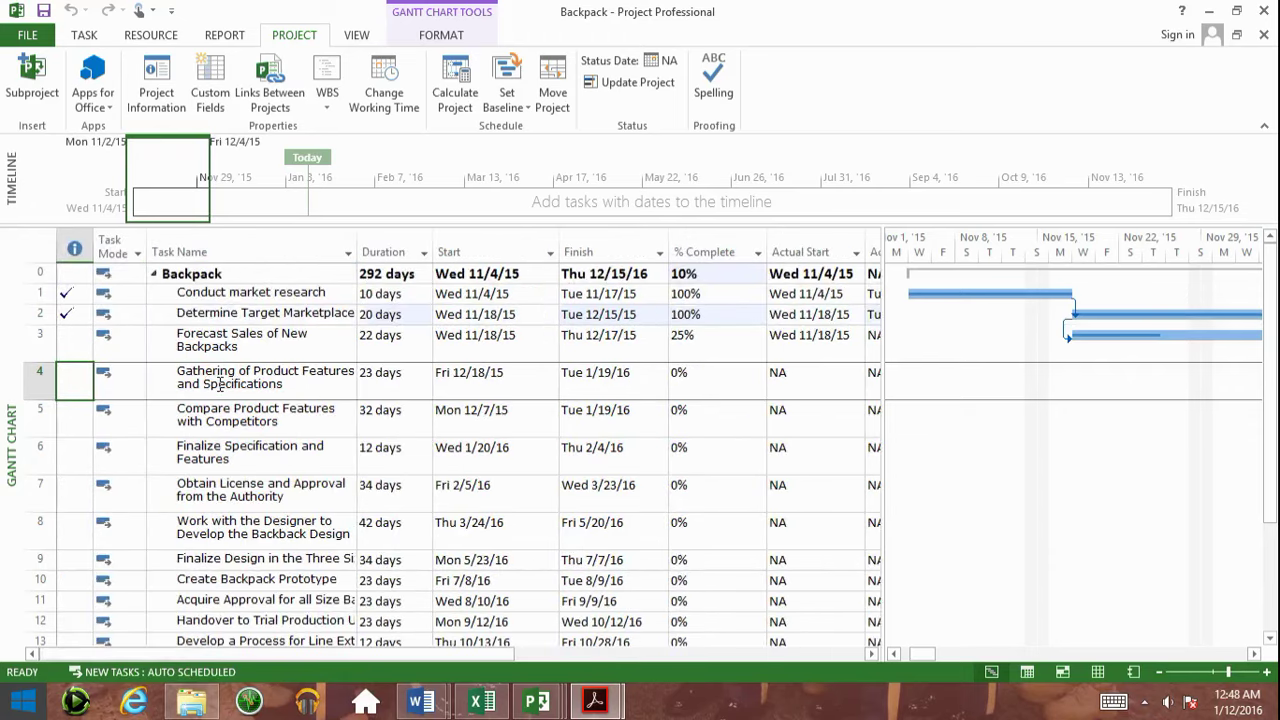
drag(356, 244, 447, 249)
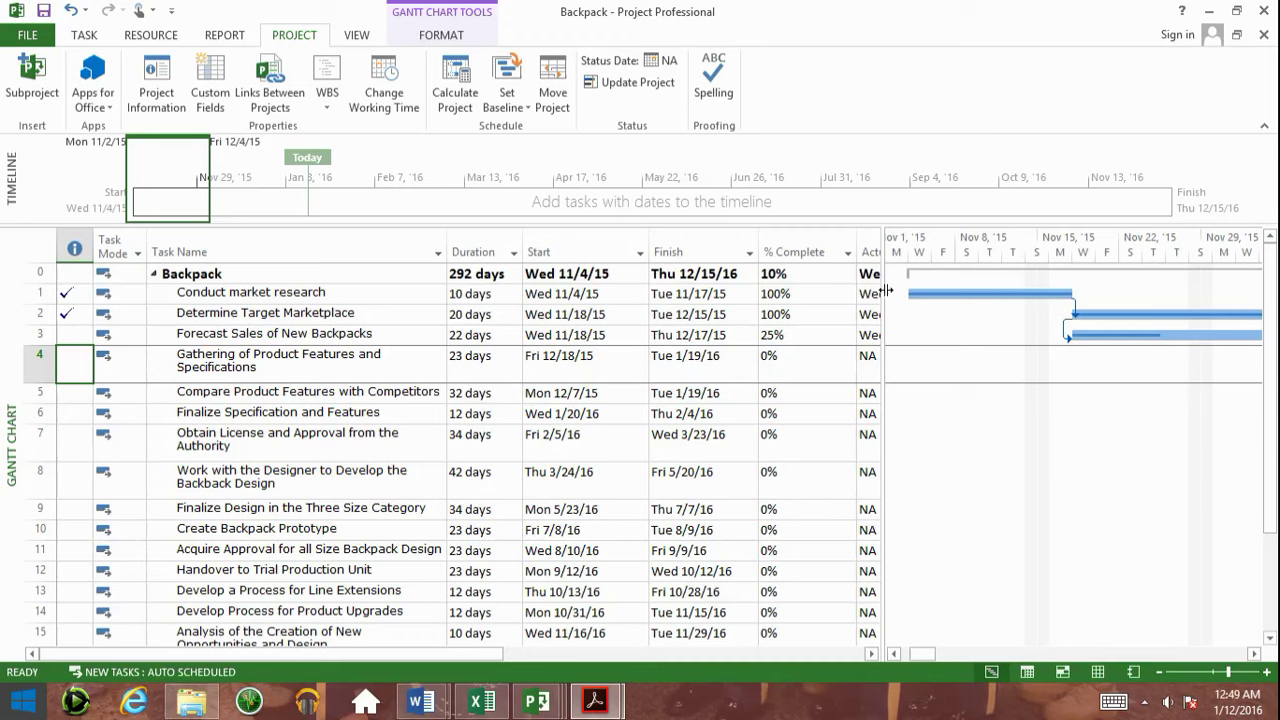
drag(886, 289, 1116, 247)
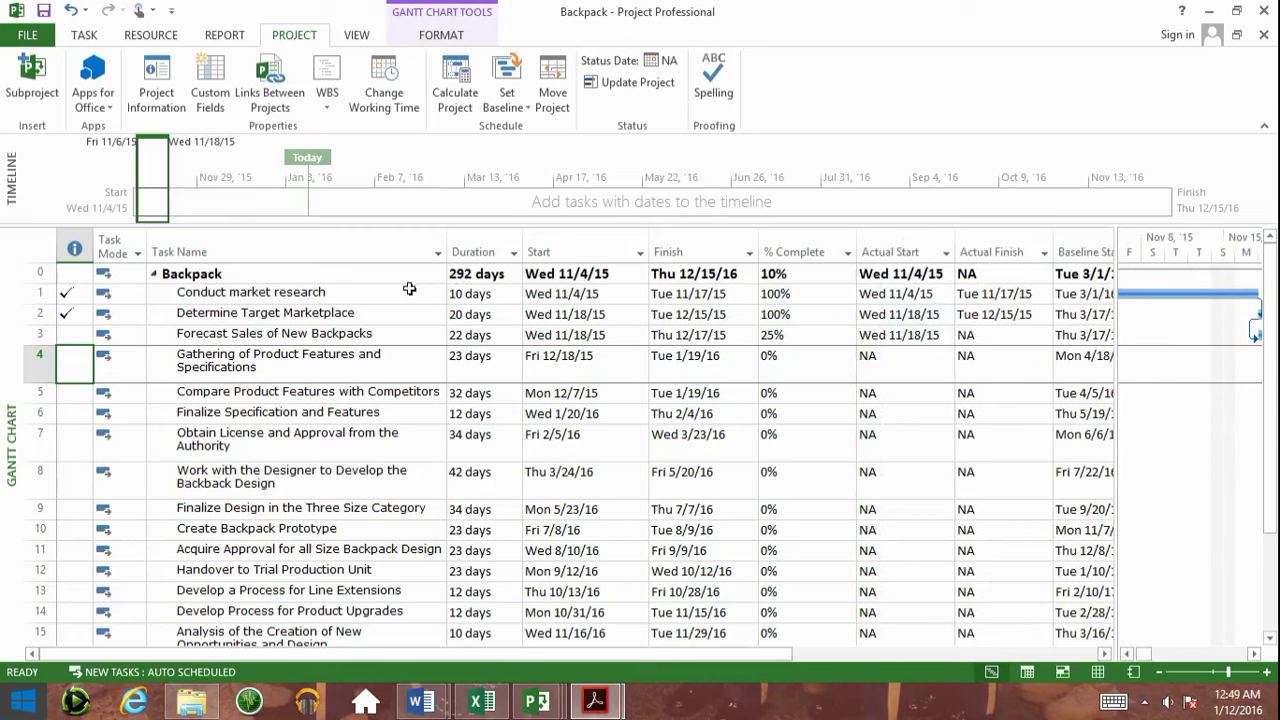
click(1105, 654)
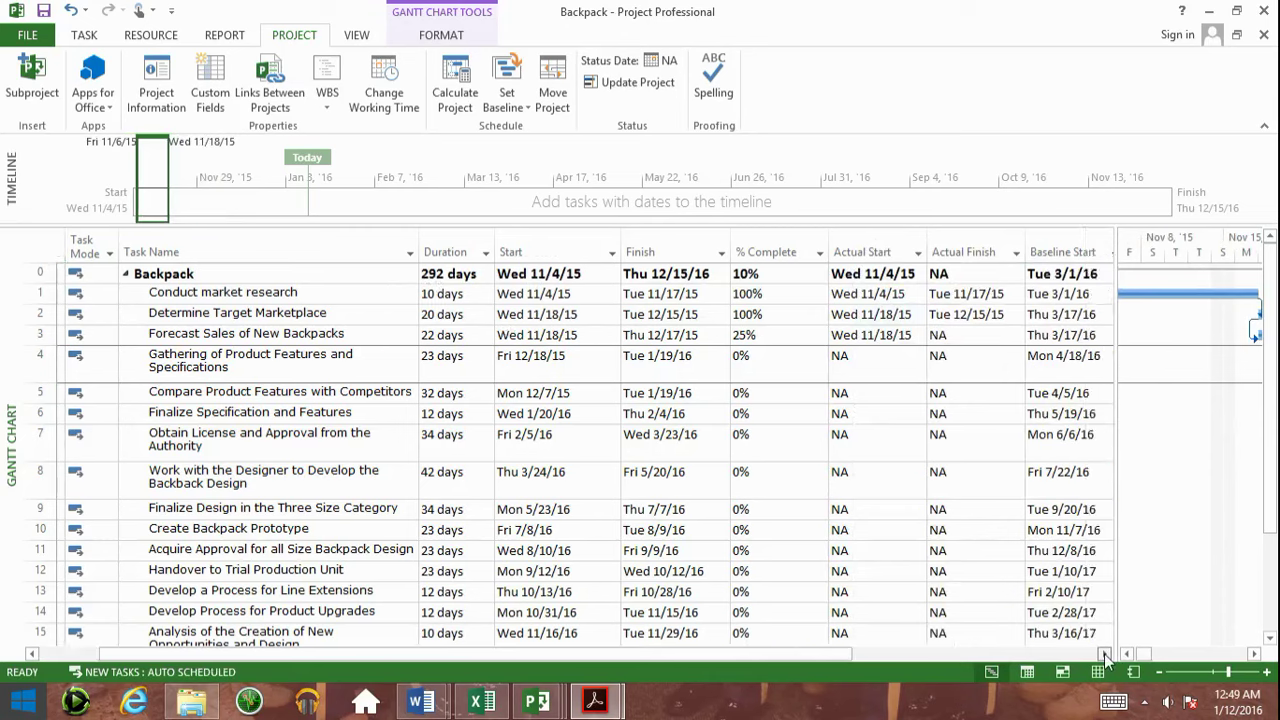
click(1105, 654)
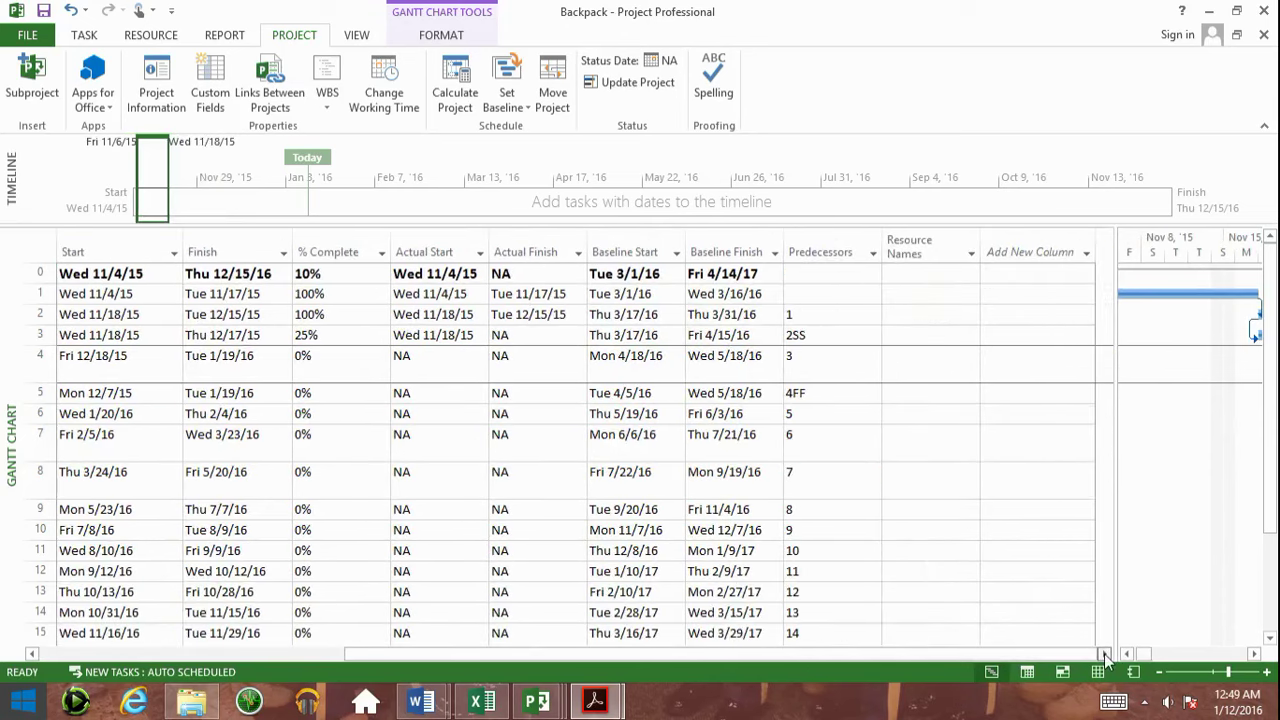
Move the Resource Names column directly after % Complete, and narrow the task table to give the Gantt chart more room.
click(962, 274)
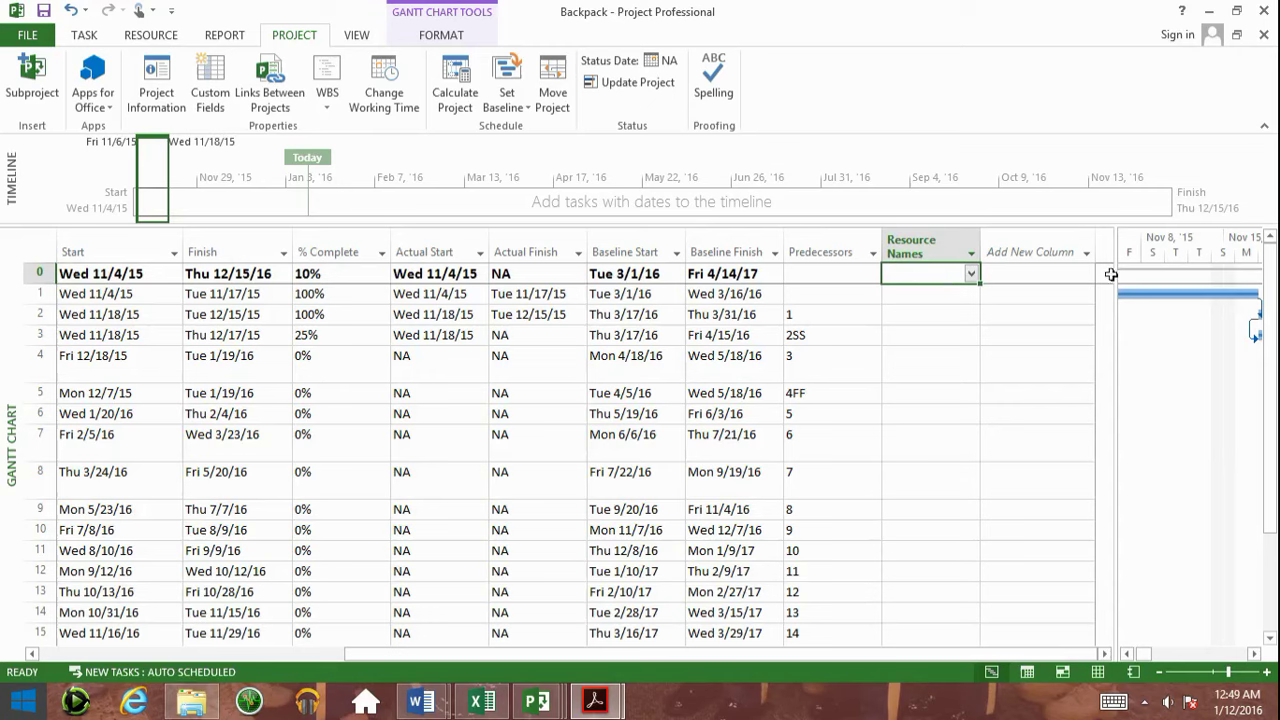
click(924, 244)
drag(928, 250, 400, 257)
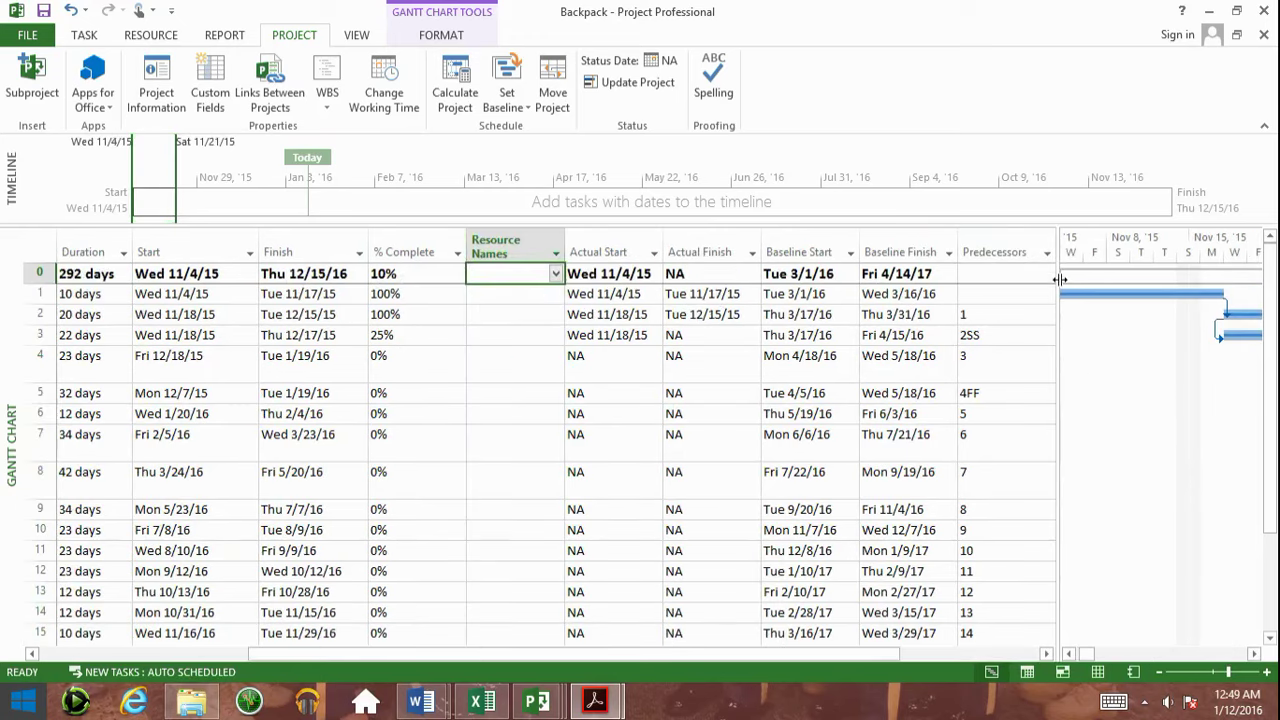
drag(1058, 279, 577, 340)
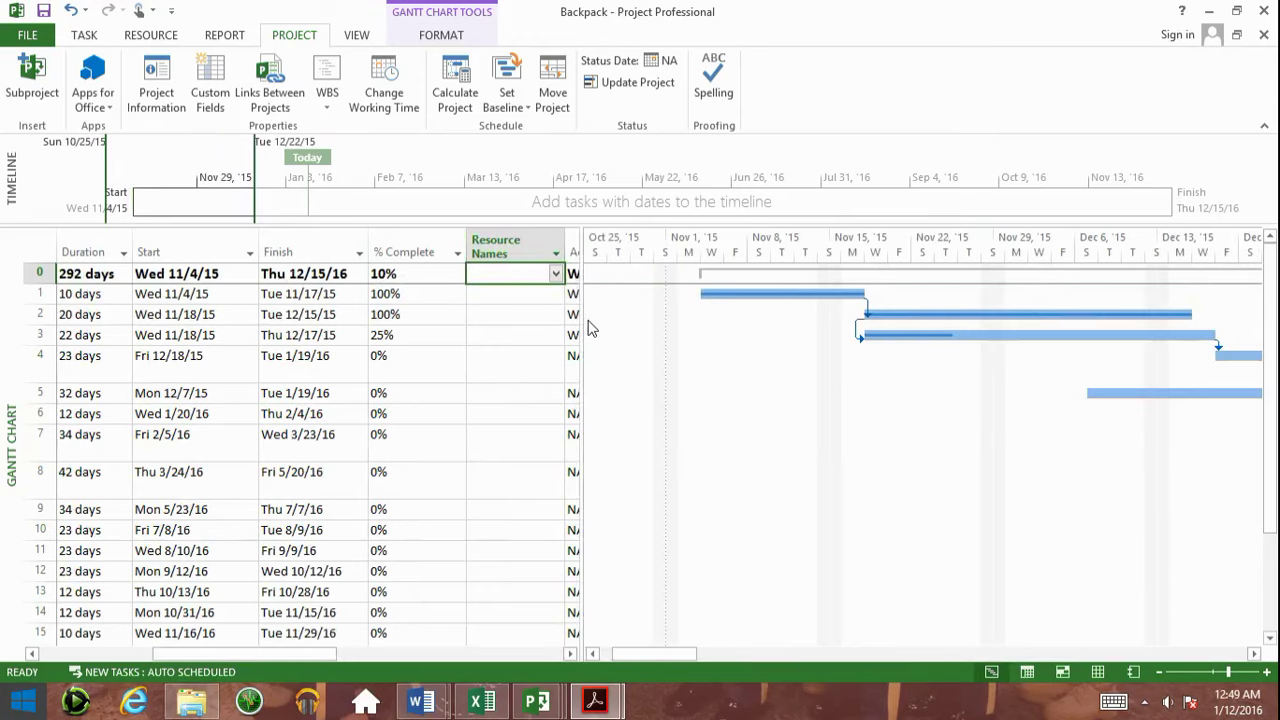
Assign two people by first name as resources to task 1, Conduct market research.
click(528, 295)
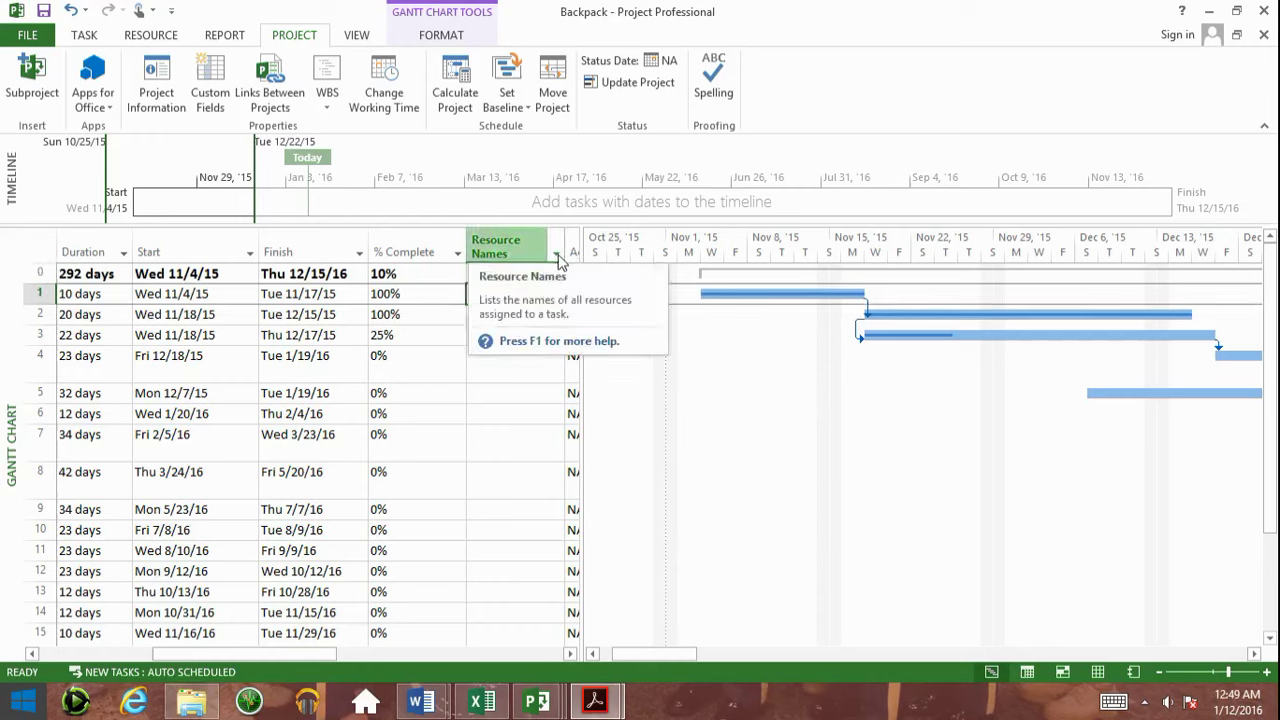
text(Mar)
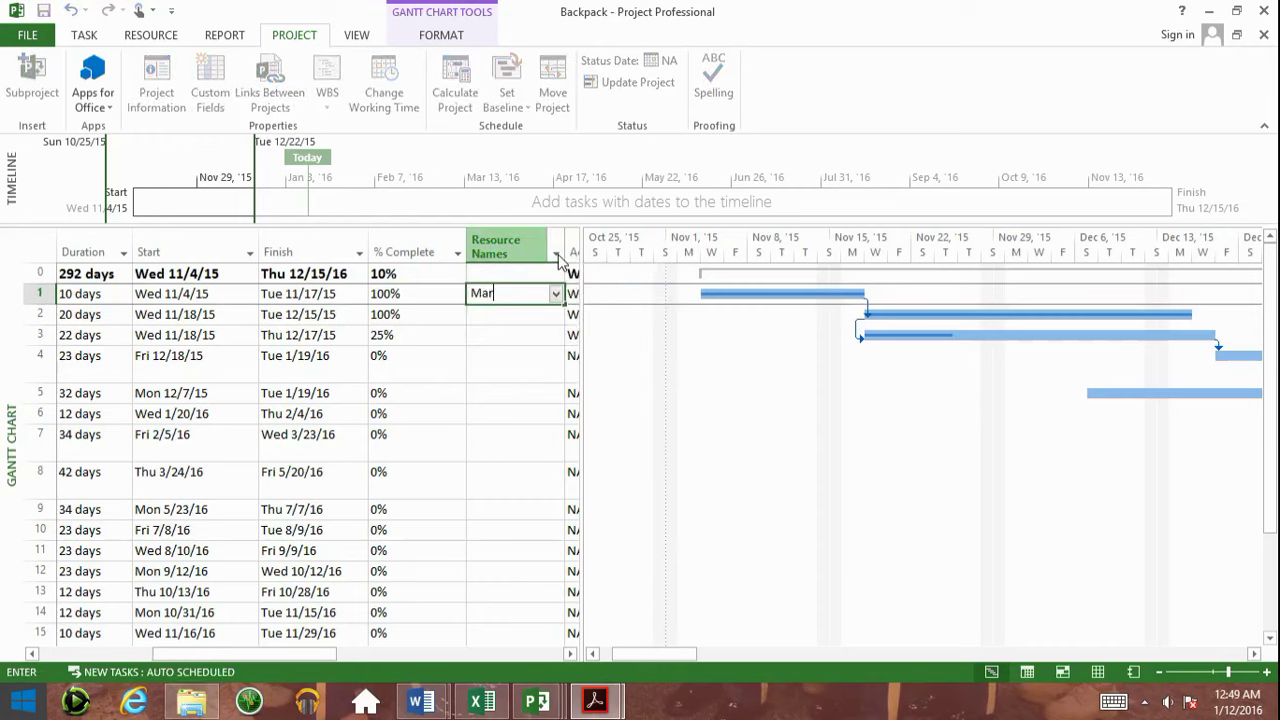
text(y, Frank)
click(526, 314)
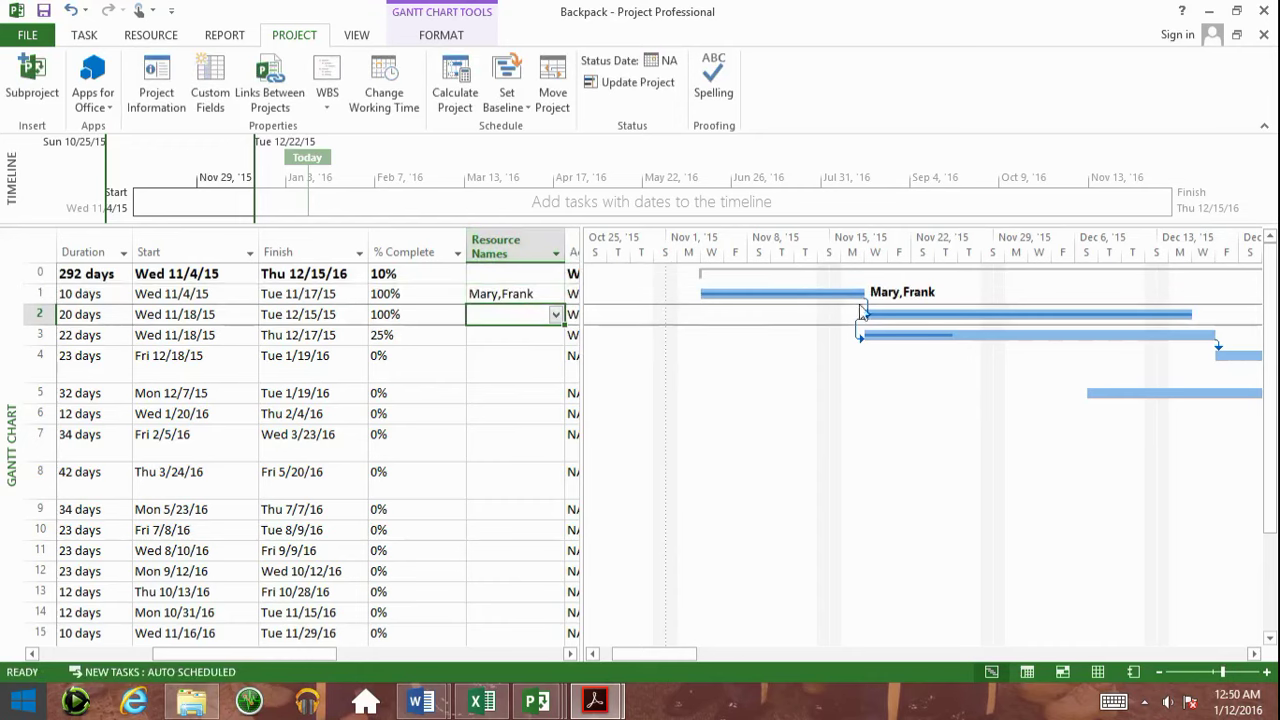
click(521, 296)
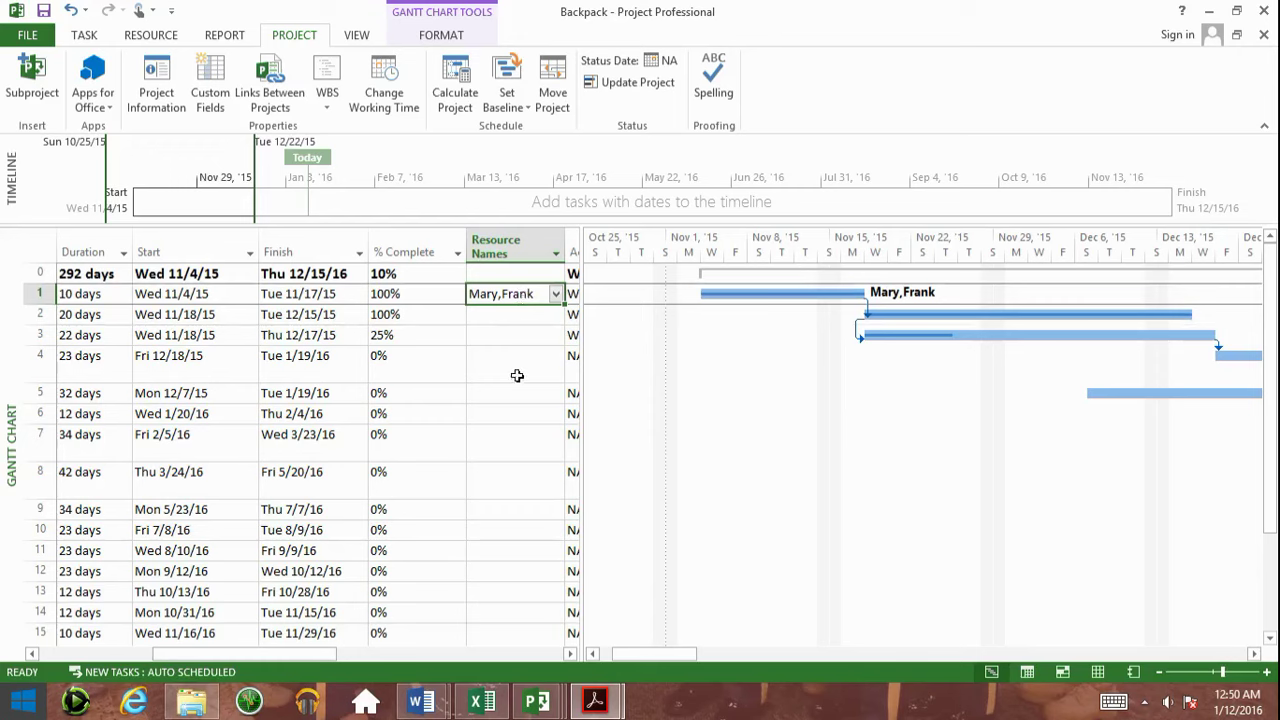
Assign three people by first name as resources to task 3, Forecast Sales of New Backpacks.
click(513, 337)
text(P)
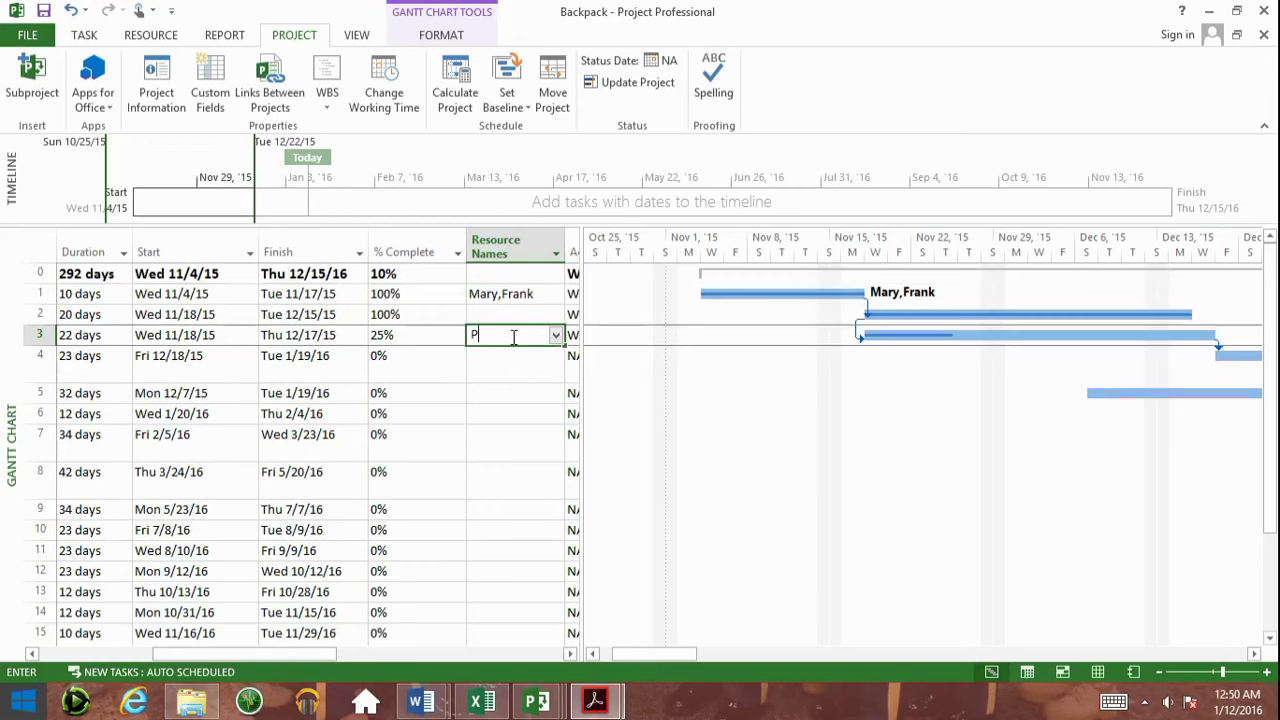
text(hill,)
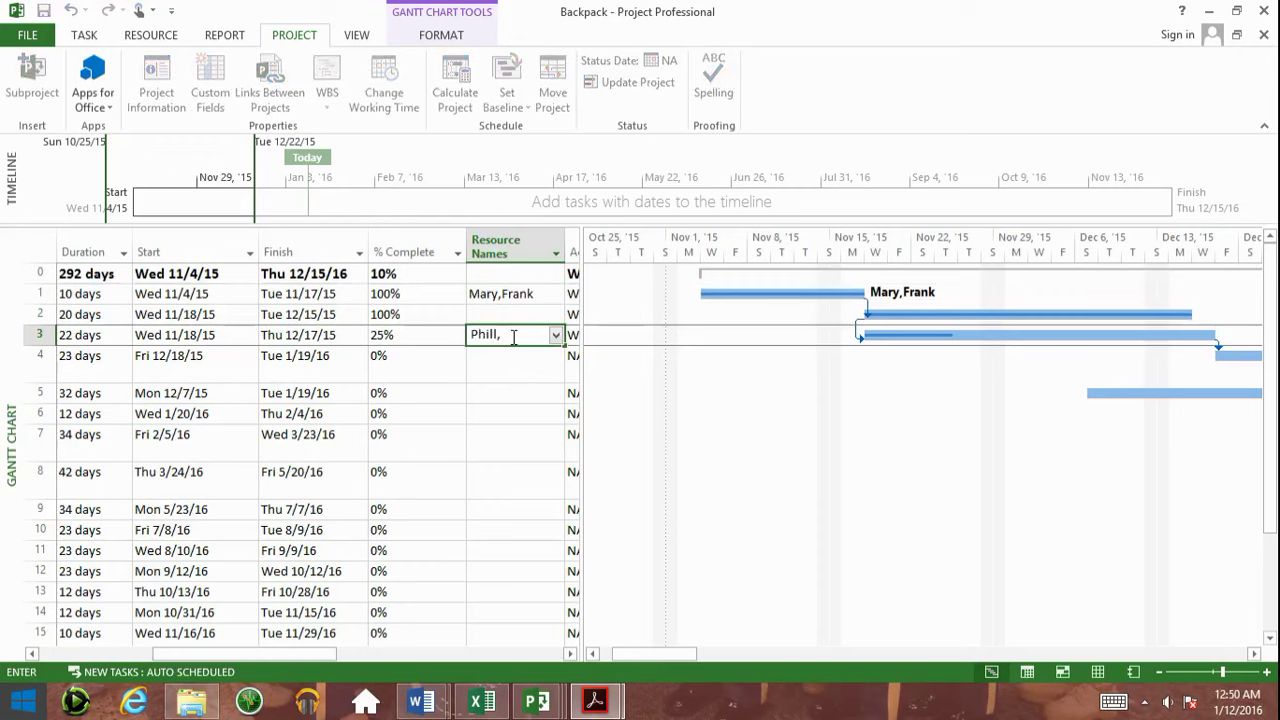
text( June, John)
key(Return)
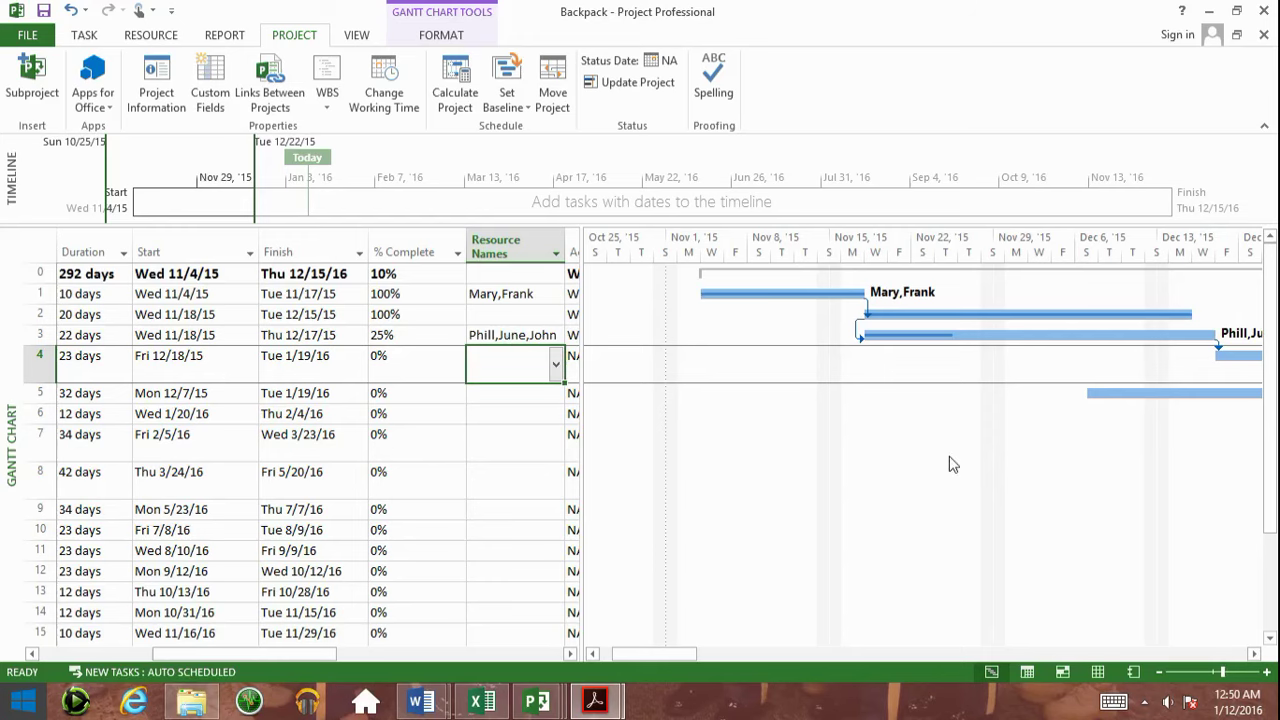
Undo and redo task 3's resource assignment to compare its Gantt bar without and with the resource labels.
key(ctrl+z)
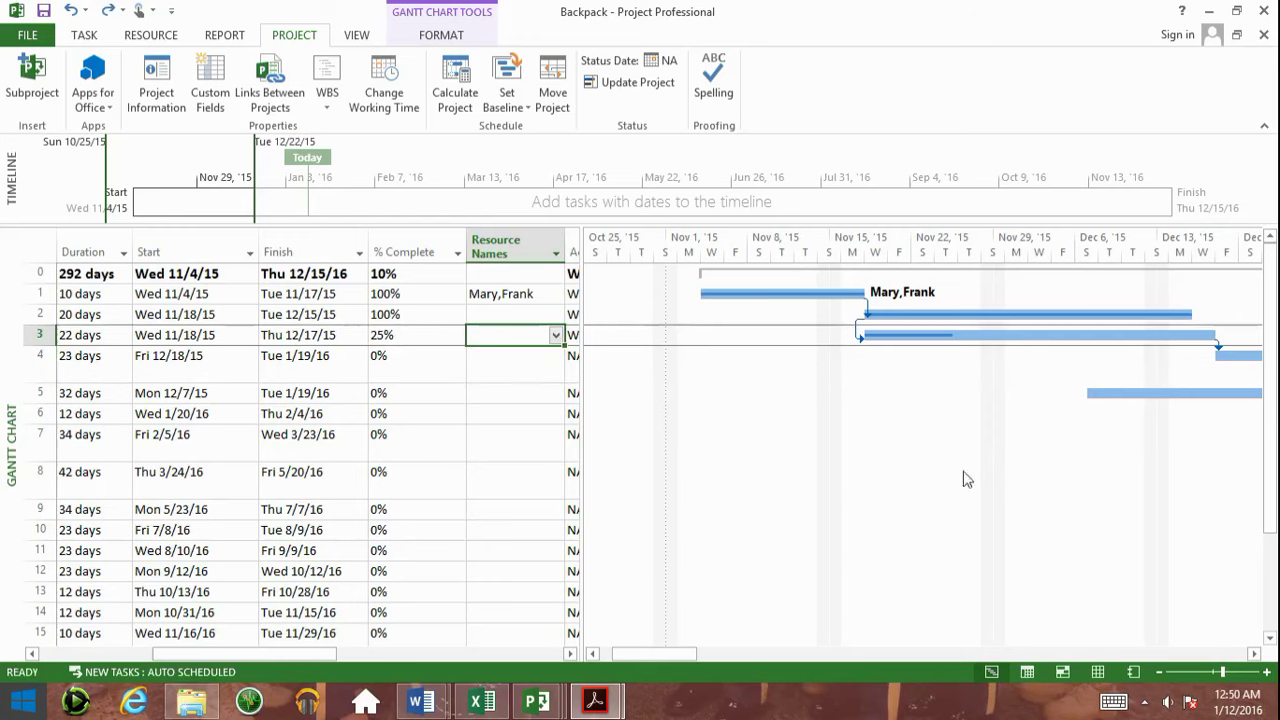
drag(1257, 655, 1257, 655)
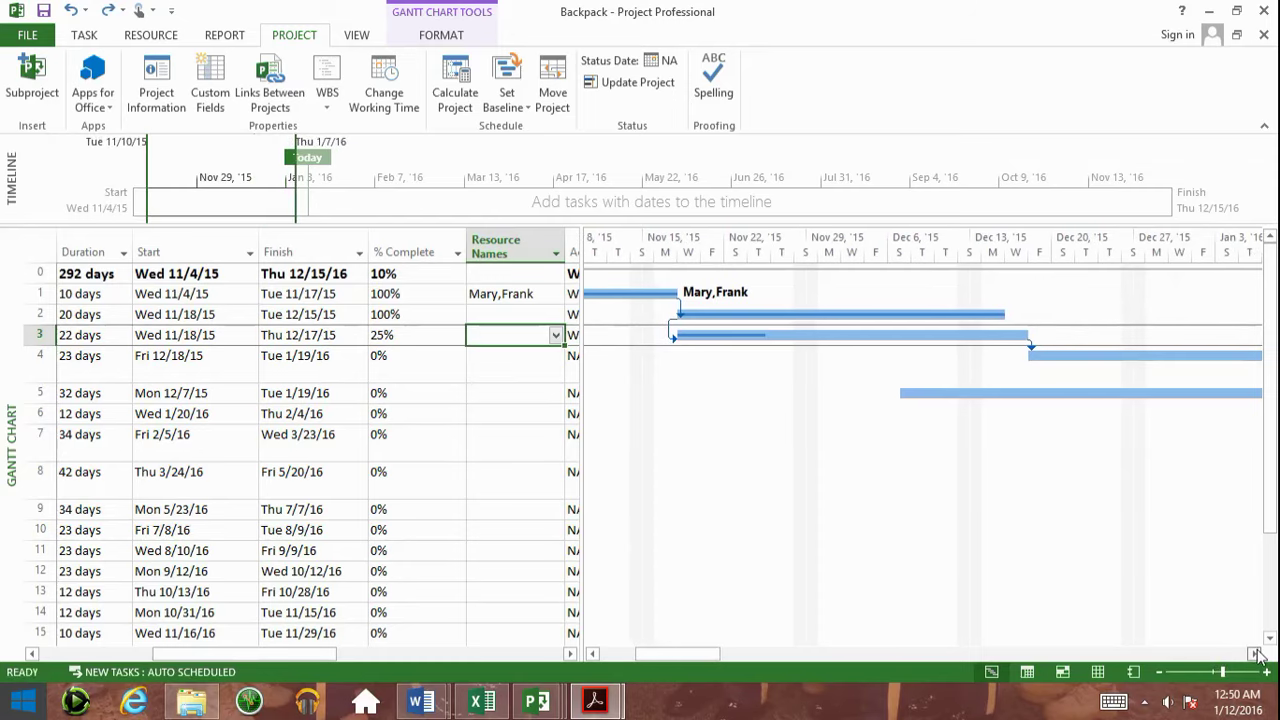
key(ctrl+y)
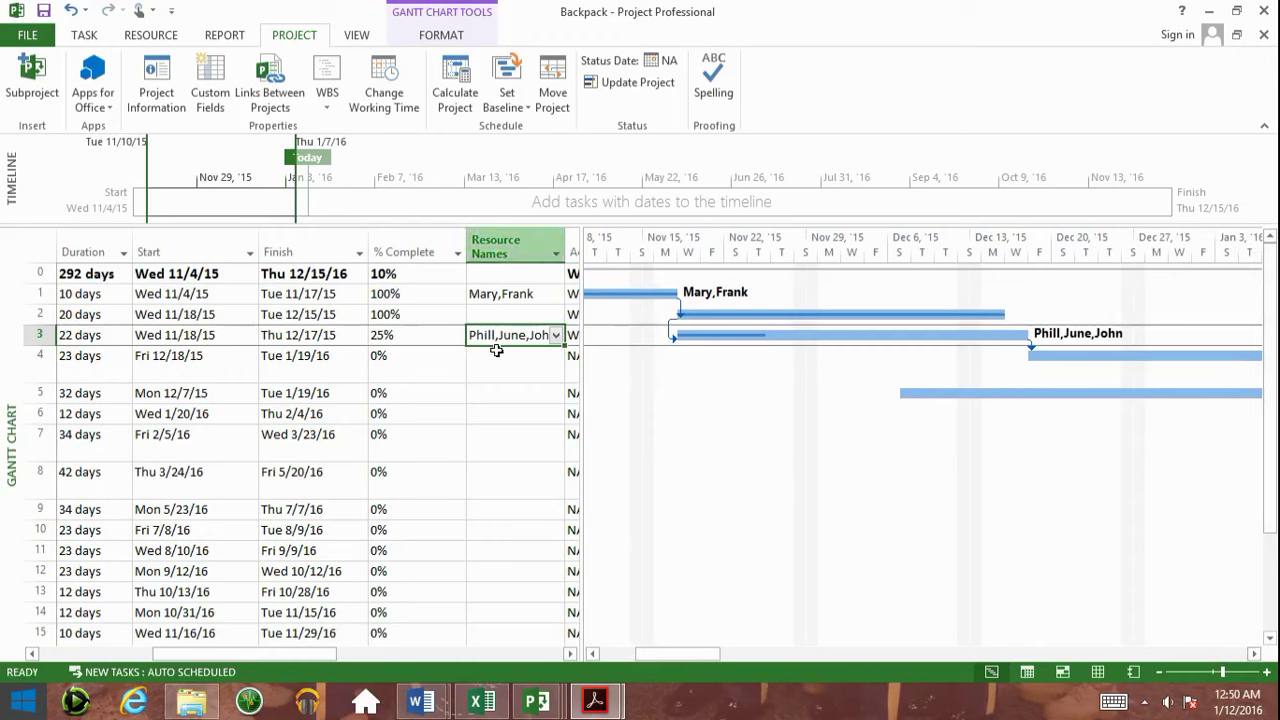
Check which people are ticked in task 3's resource list, leaving the selection as it is.
click(555, 337)
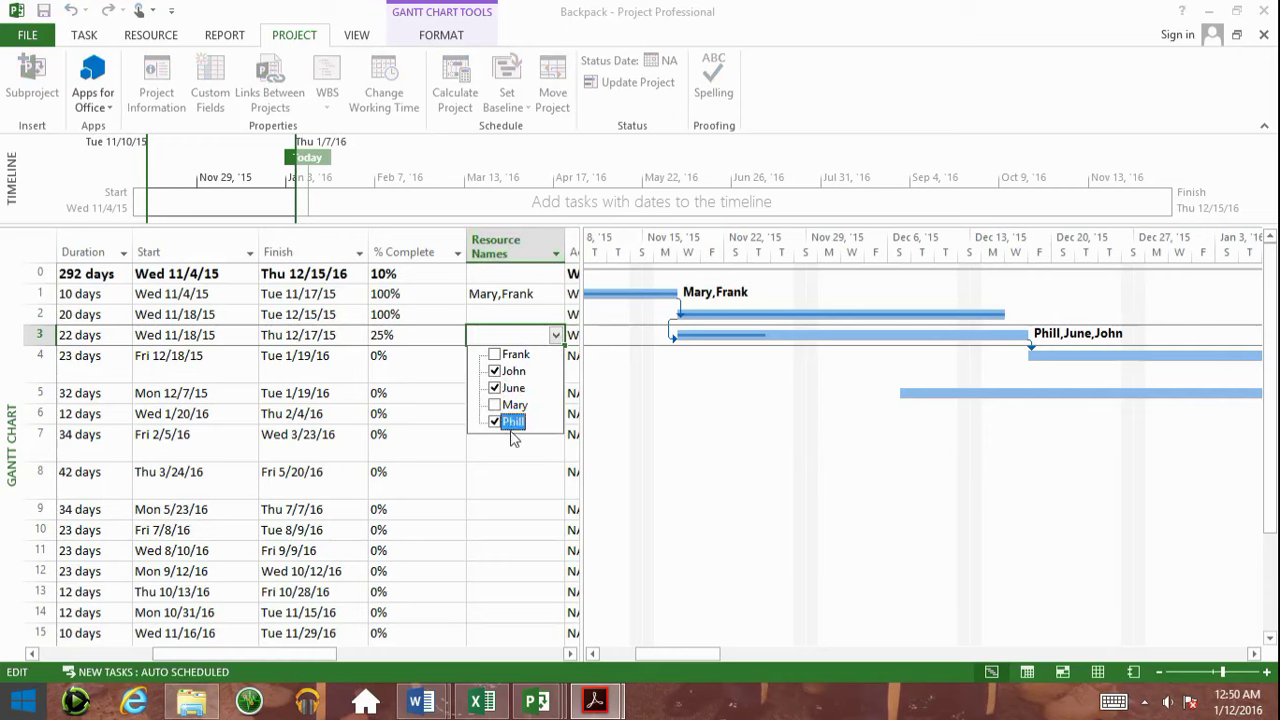
click(450, 337)
click(516, 365)
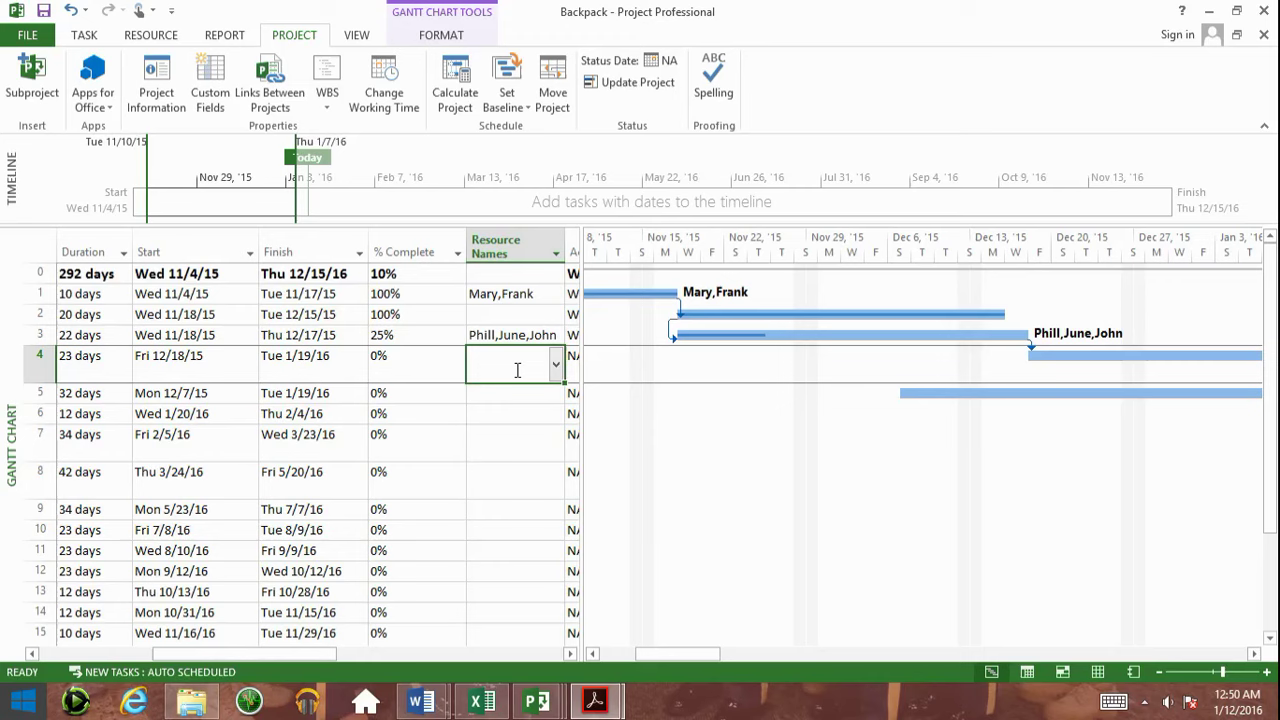
Return to the first columns of the task table and widen the table through the Finish column.
key(Up)
key(Left)
key(Home)
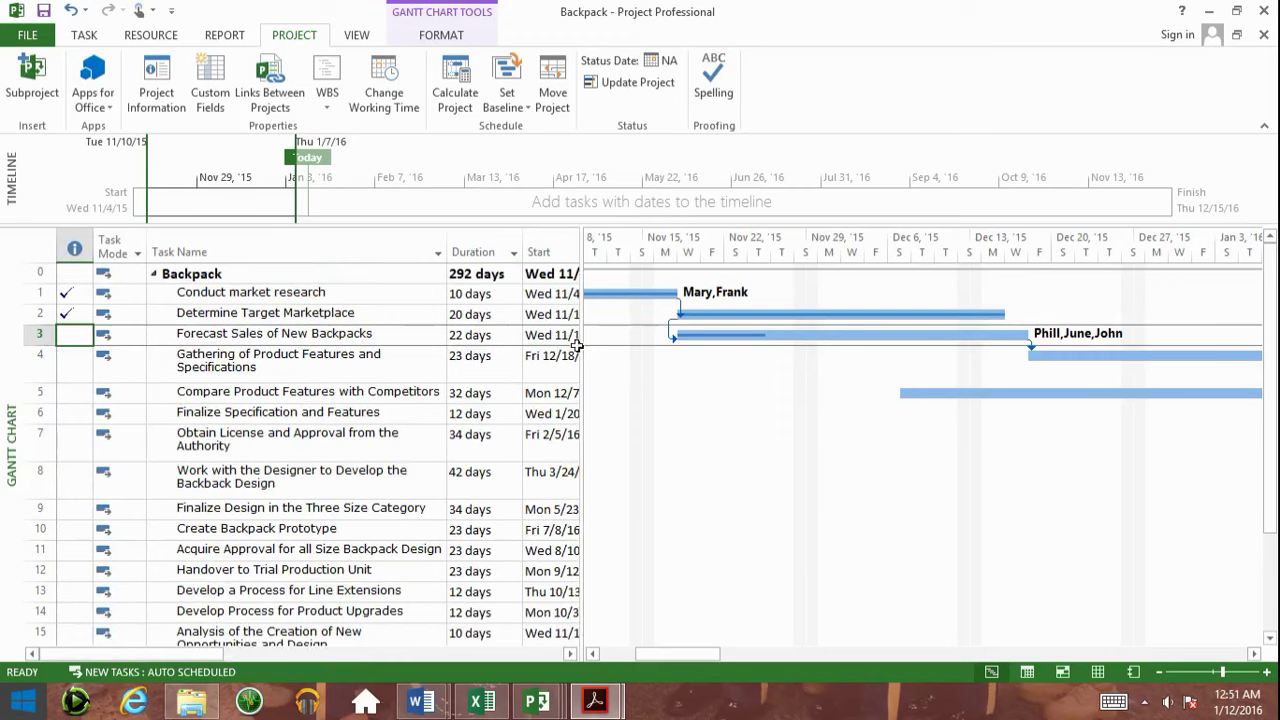
drag(582, 338, 740, 332)
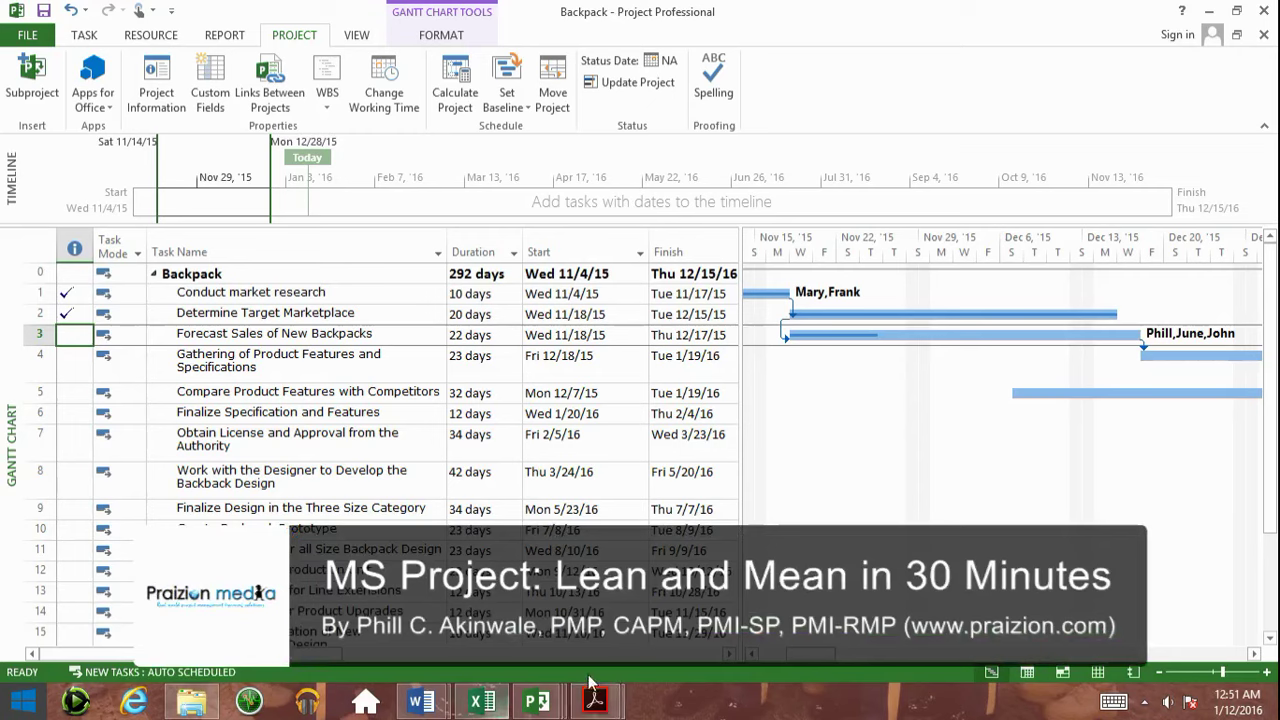
Switch to the Backpack activity list in Excel, review the activities and their descriptions, and return to the project schedule.
click(598, 704)
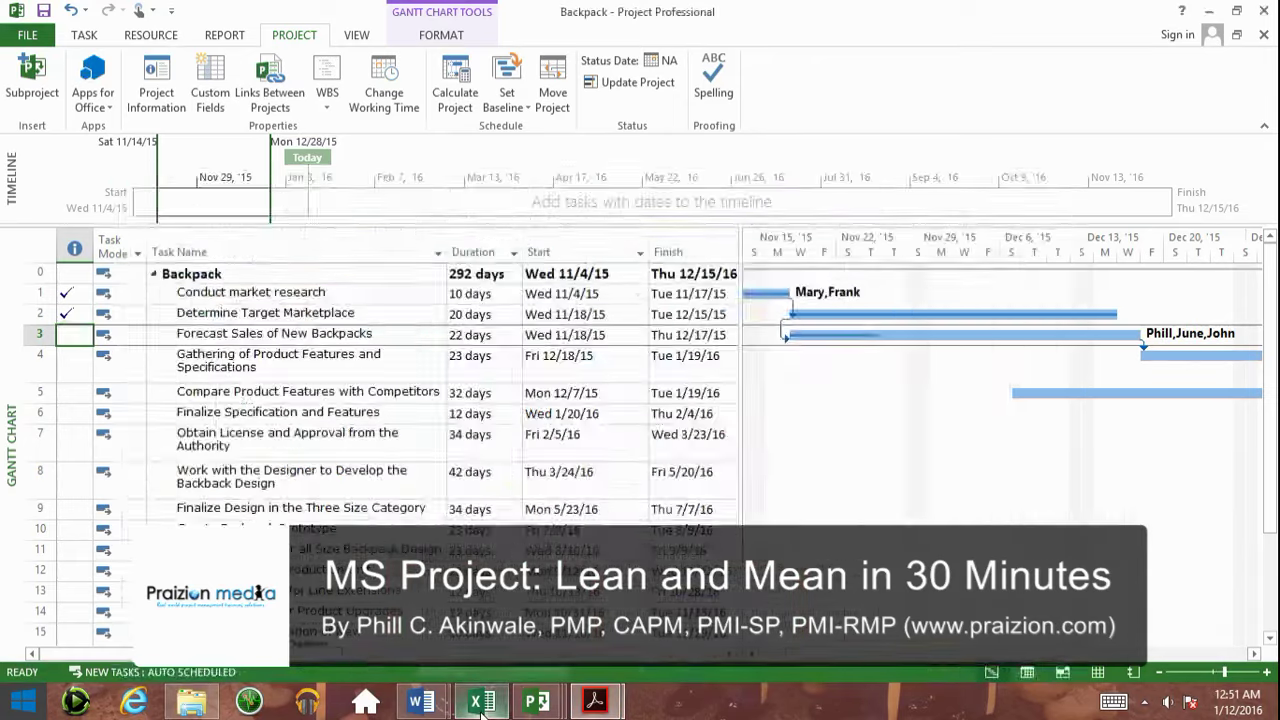
click(482, 705)
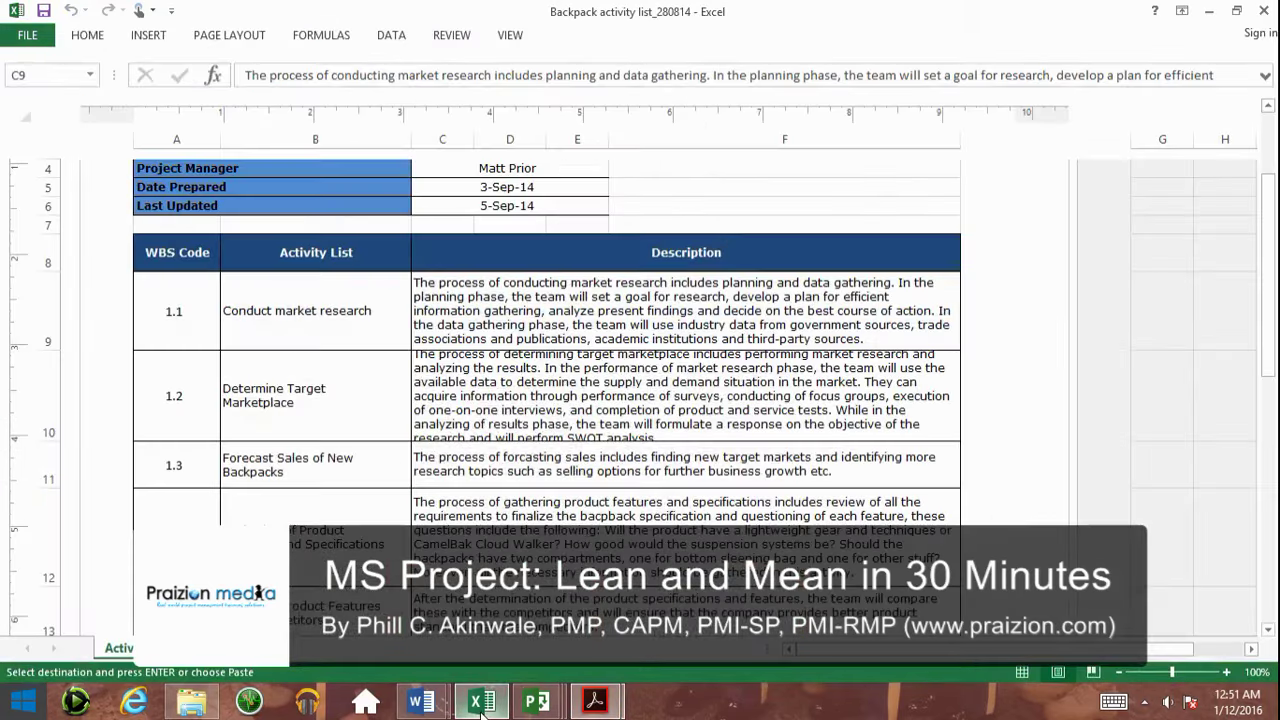
click(648, 362)
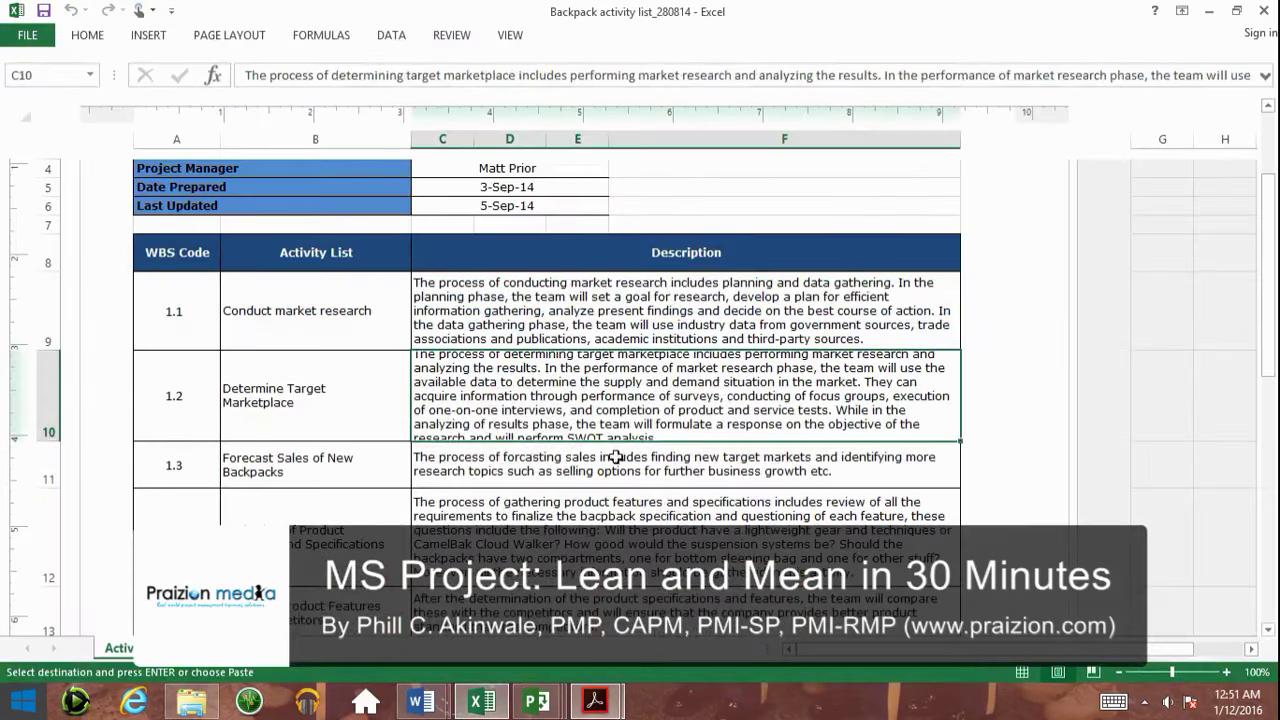
click(611, 476)
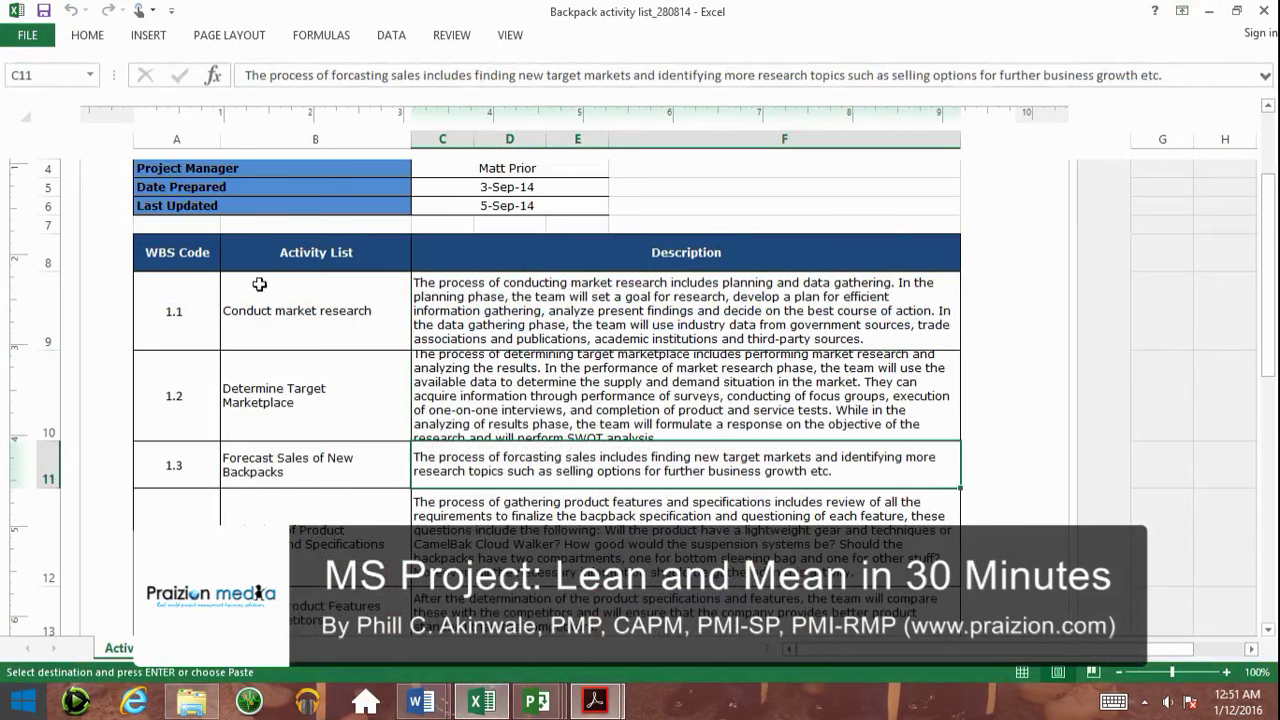
mouse_move(483, 278)
mouse_down()
mouse_move(454, 515)
mouse_move(460, 608)
mouse_up()
scroll(492, 514, down, 6)
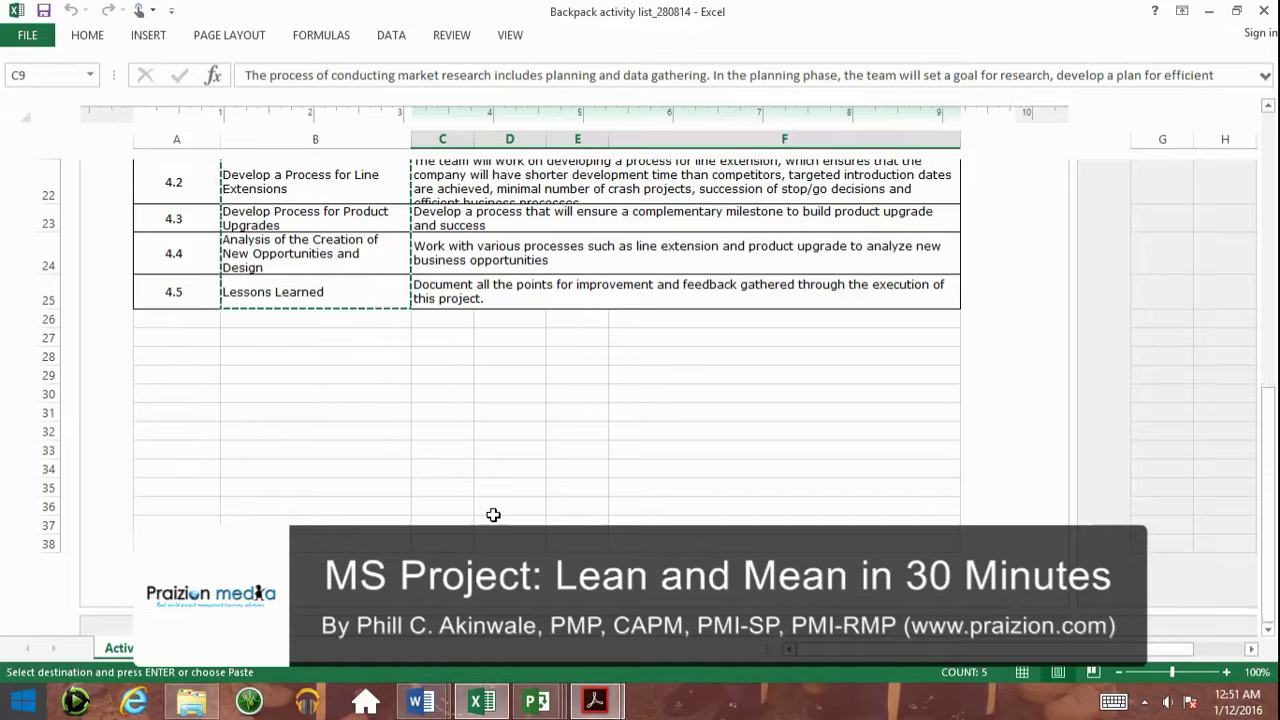
scroll(494, 513, up, 4)
scroll(517, 452, up, 4)
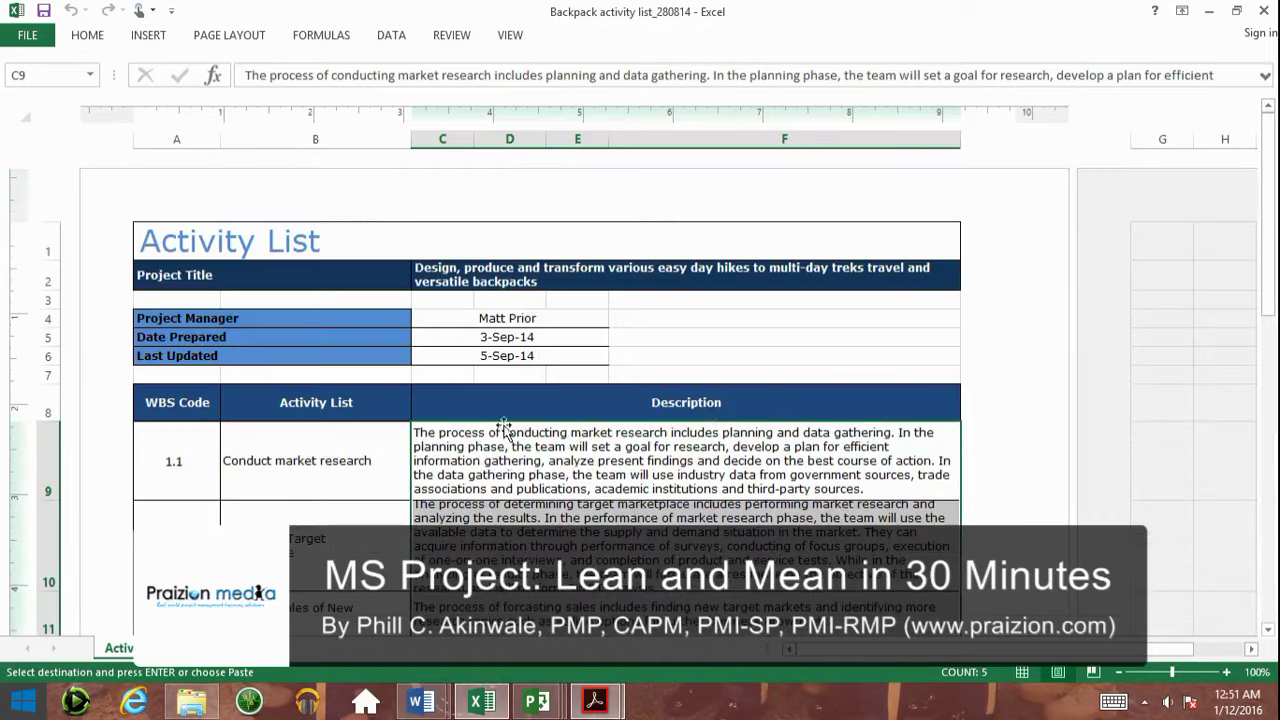
double_click(485, 452)
click(390, 458)
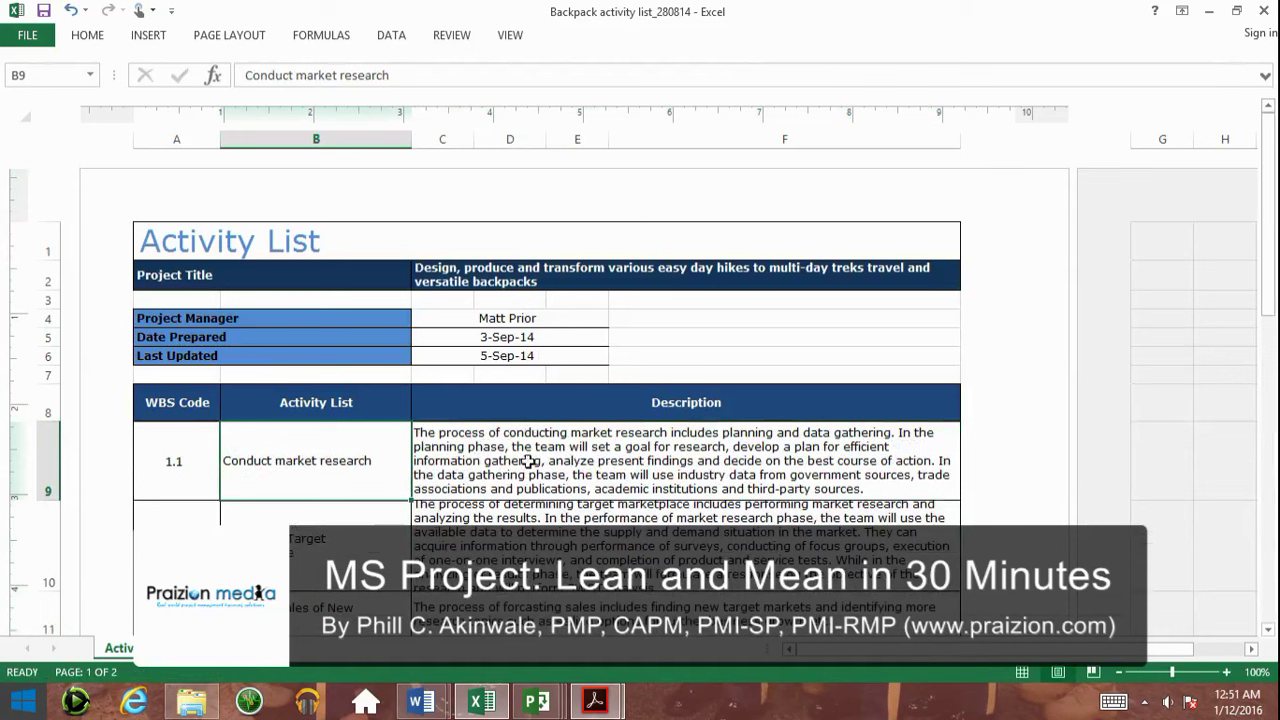
click(1208, 12)
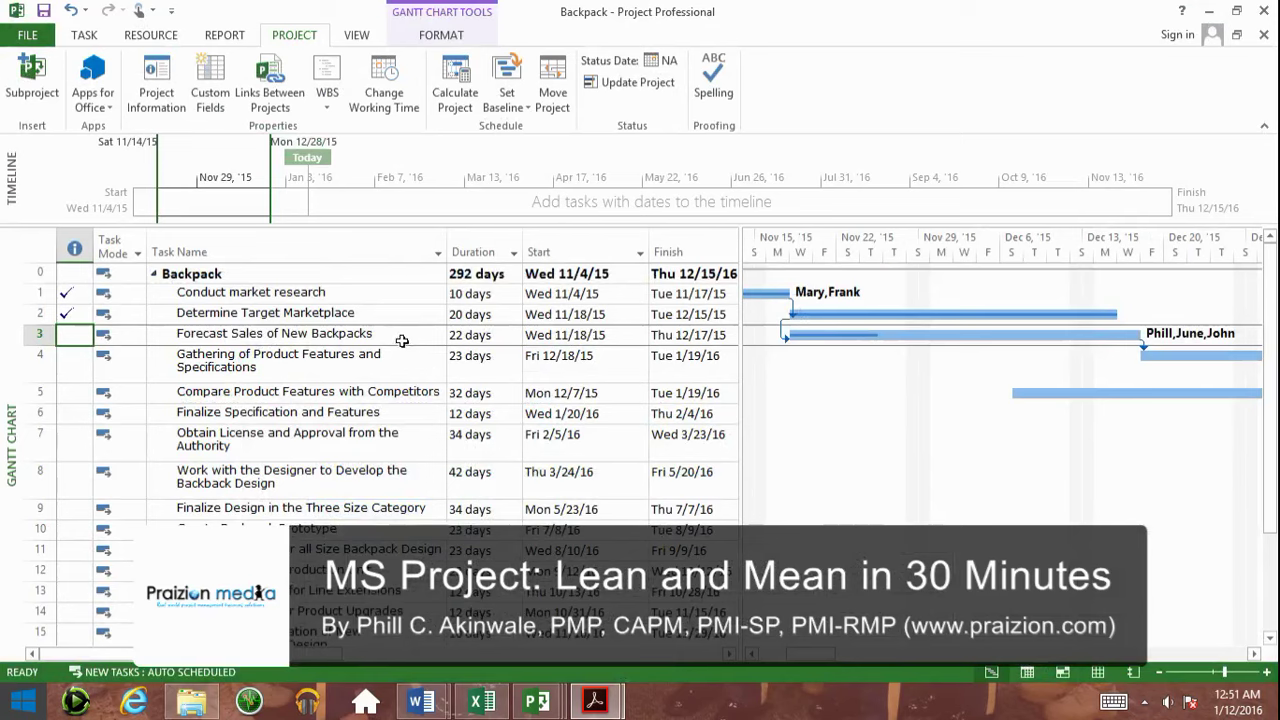
Zoom the Gantt chart out to a multi-month timescale and review the Task Name, Duration and Start columns.
click(376, 247)
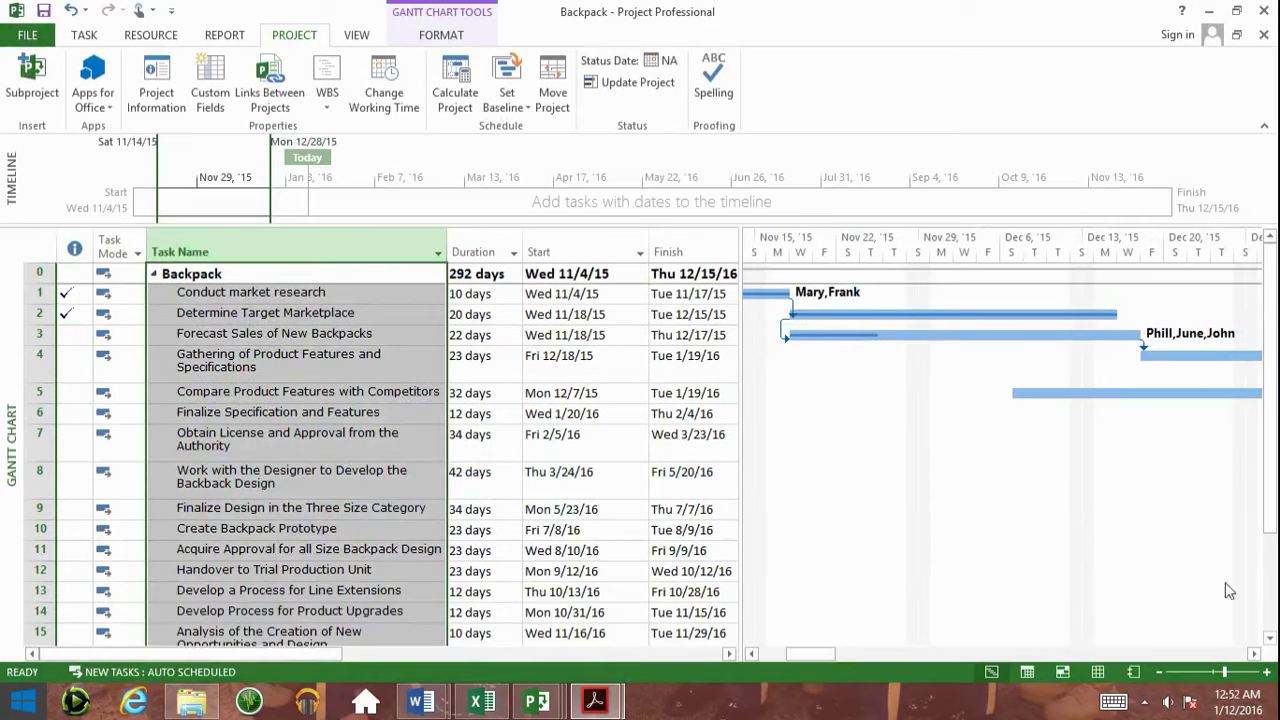
click(1254, 653)
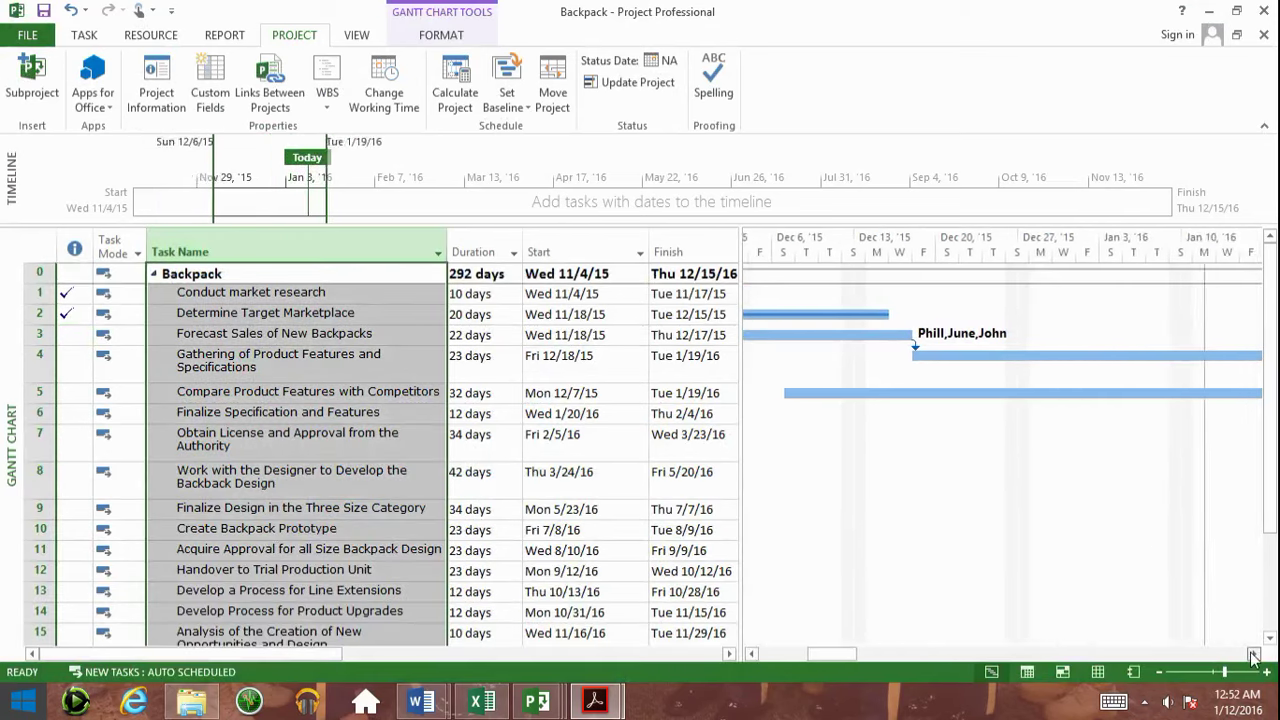
click(1159, 672)
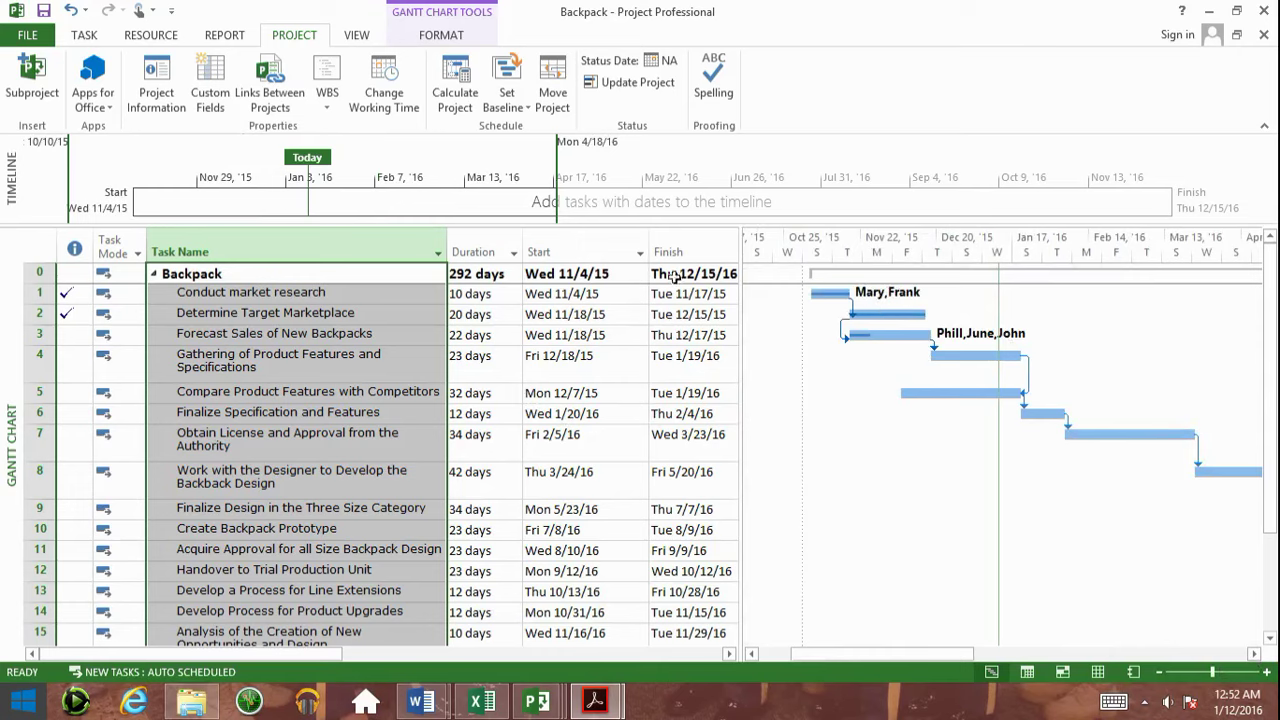
click(488, 298)
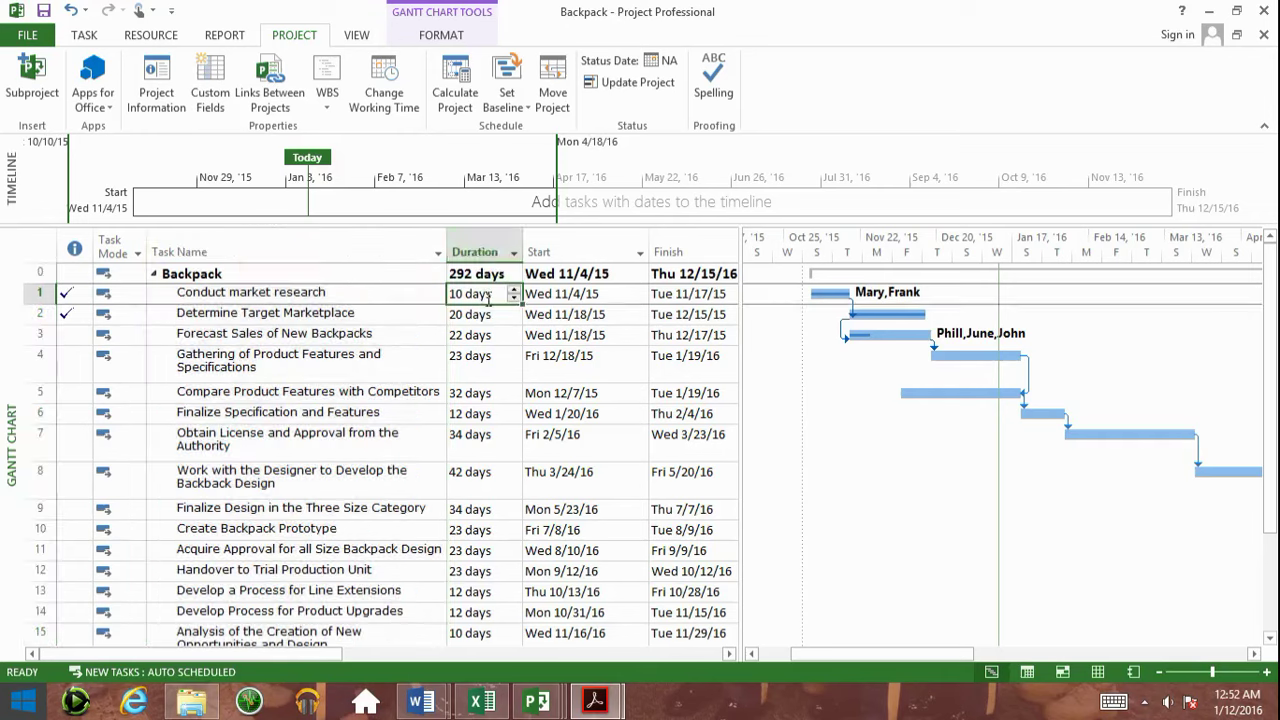
click(482, 243)
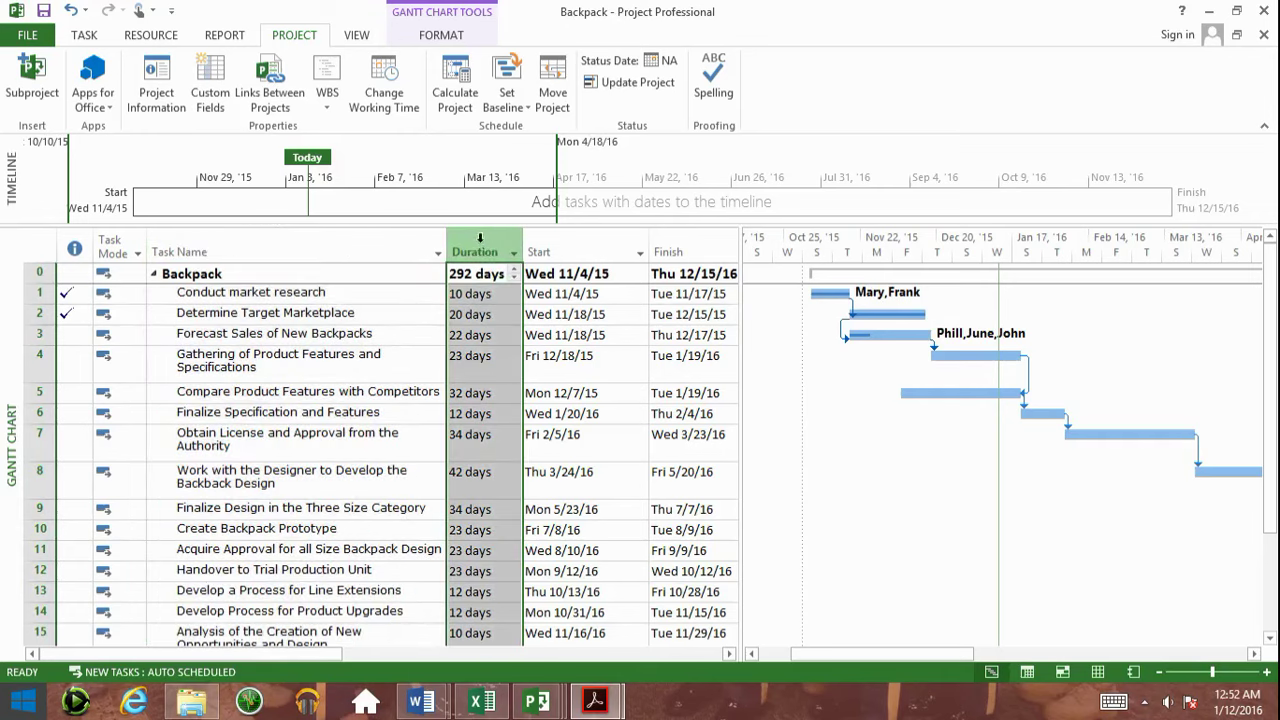
click(542, 293)
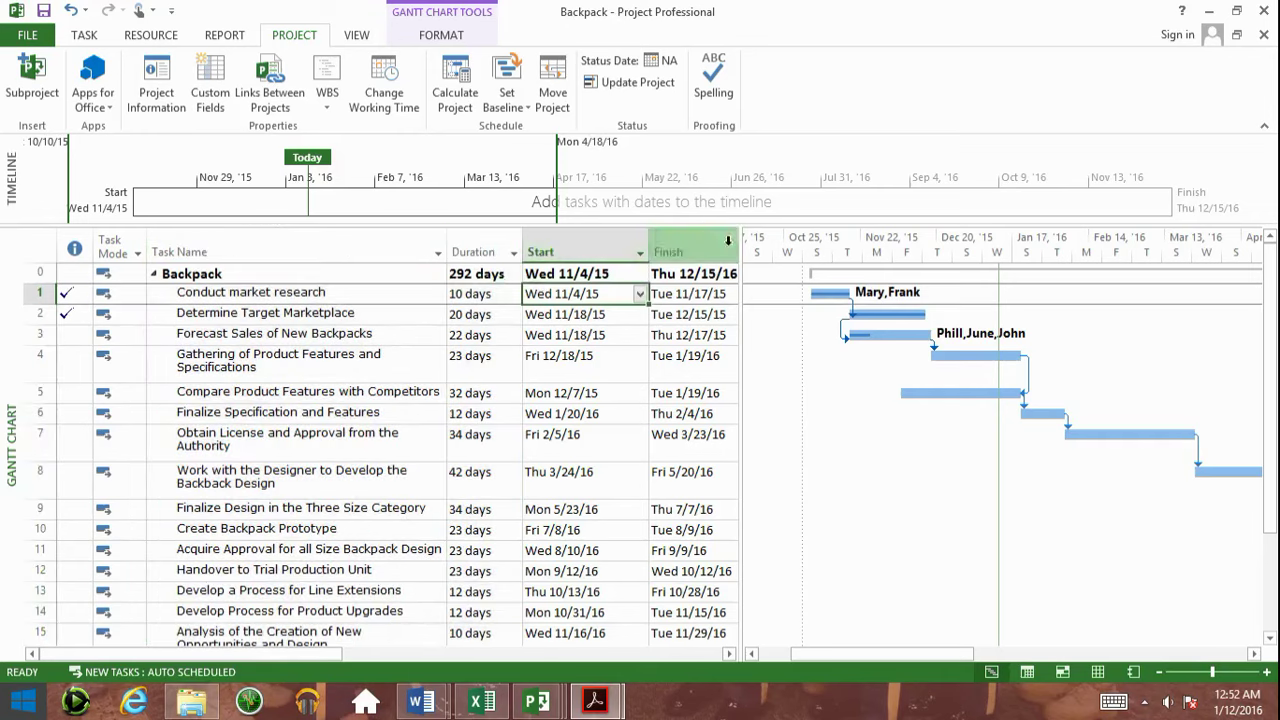
Widen the task table through Actual Finish and review the % Complete, actual, baseline and Predecessors columns.
drag(743, 258, 1128, 258)
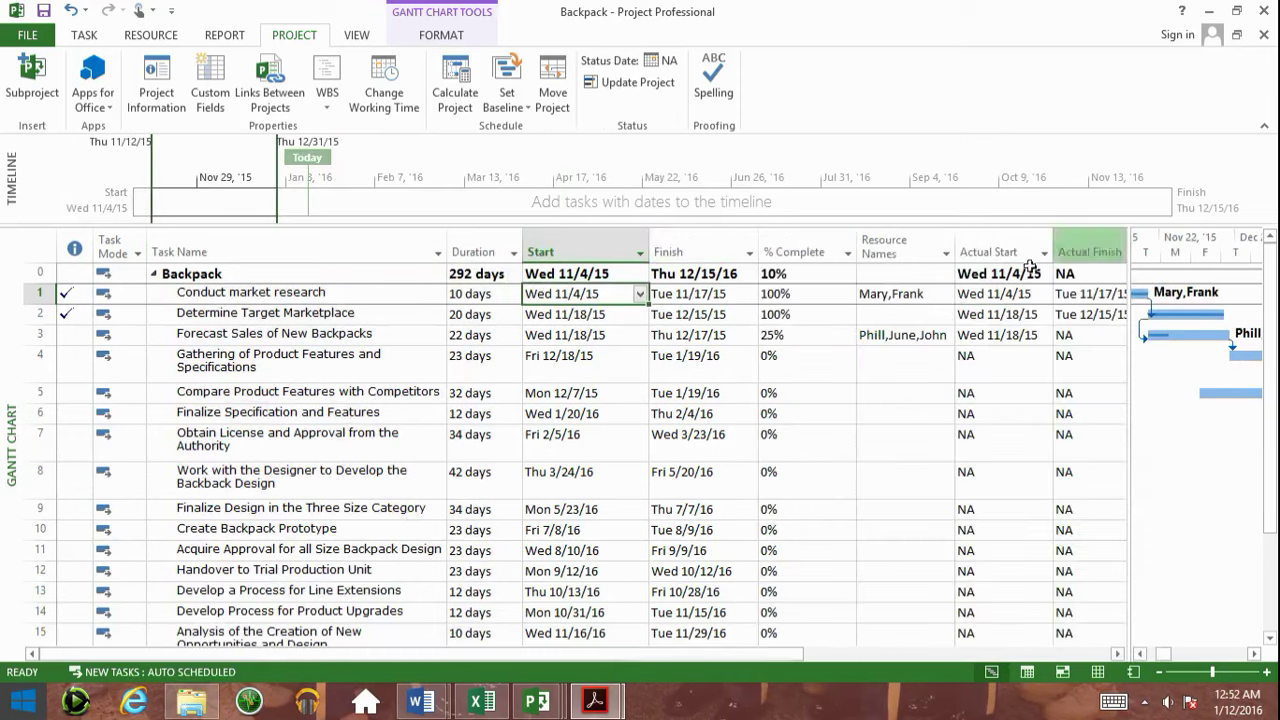
click(809, 252)
click(799, 300)
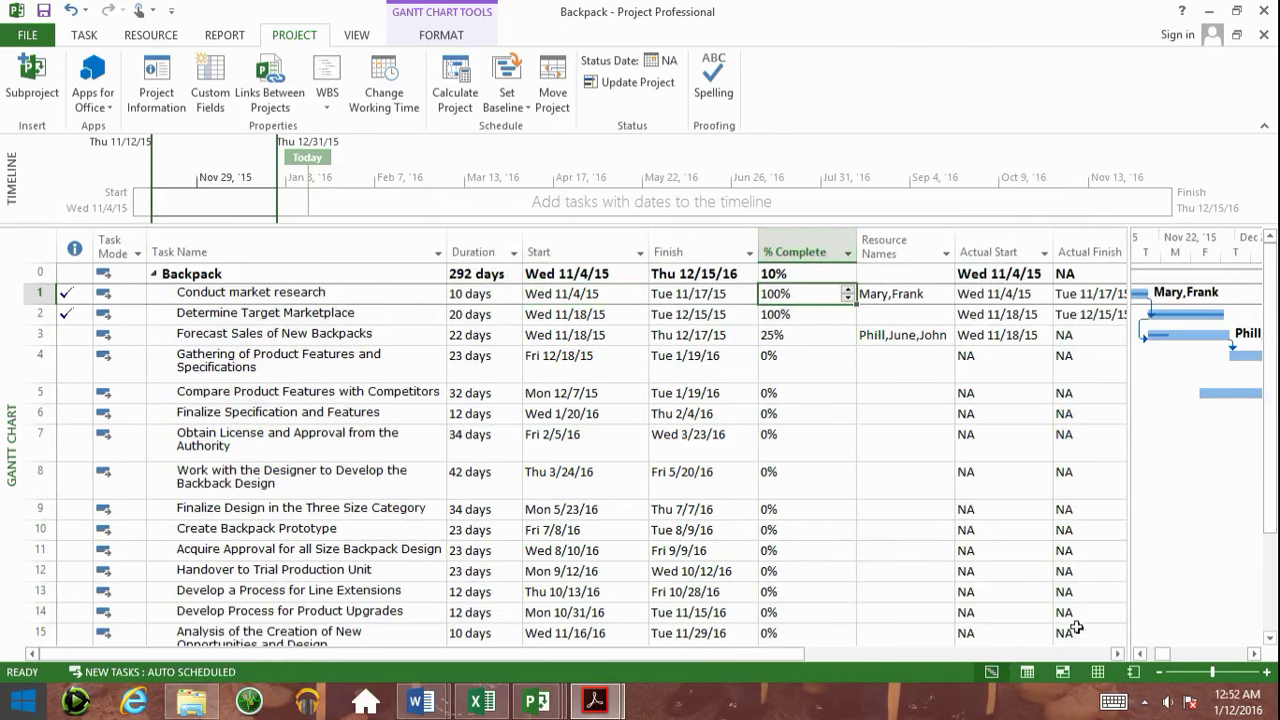
click(1118, 653)
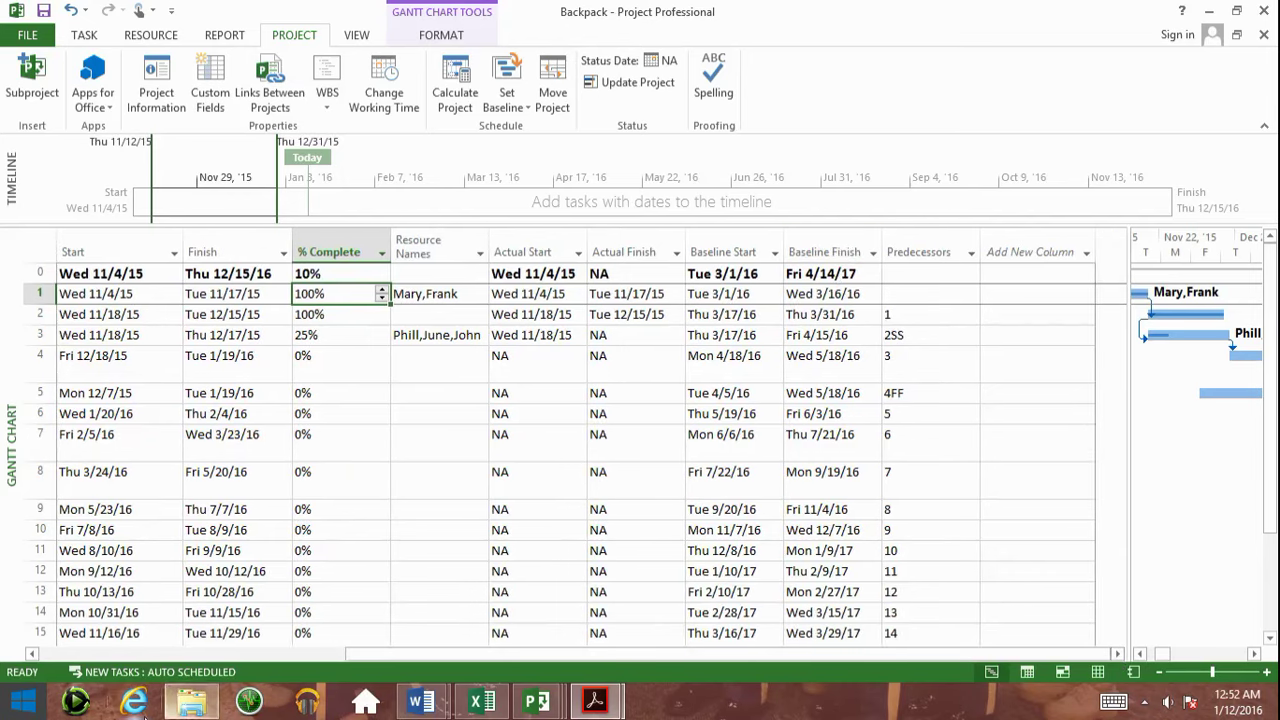
click(33, 653)
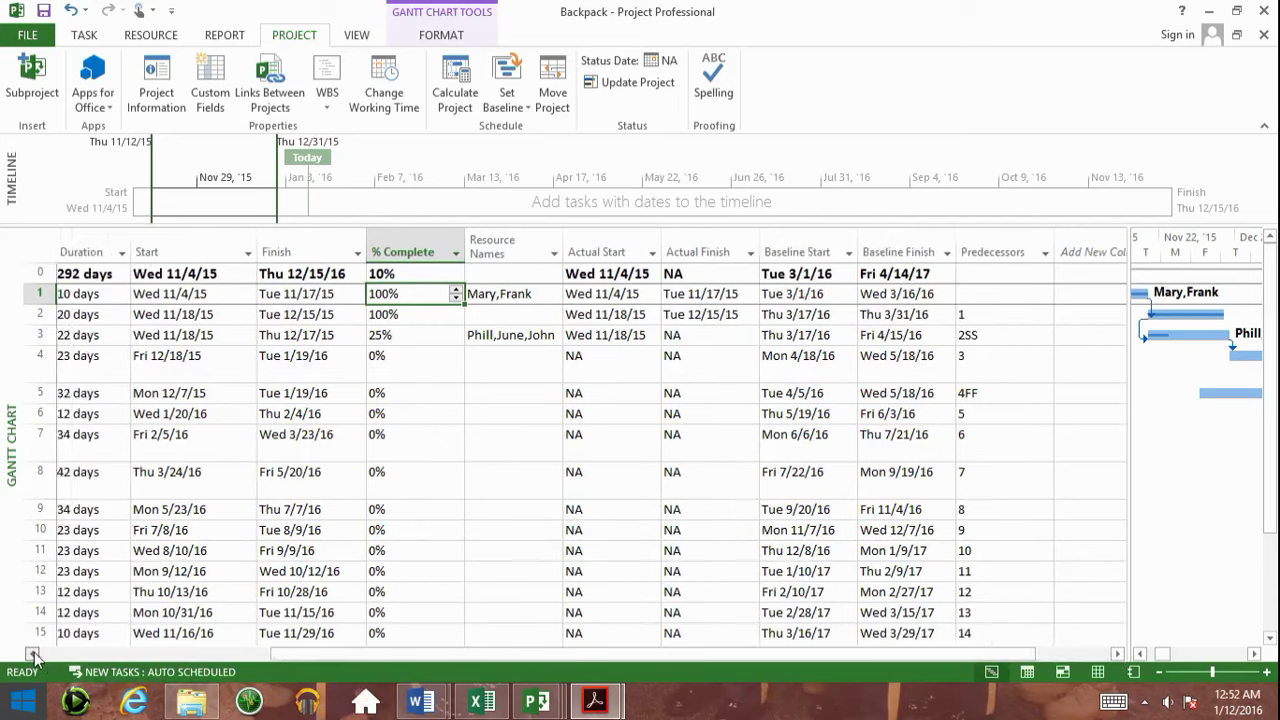
Narrow the task table to end at the Finish column and rename the project summary task as "Backpack (PRAIZION.COM)".
click(33, 653)
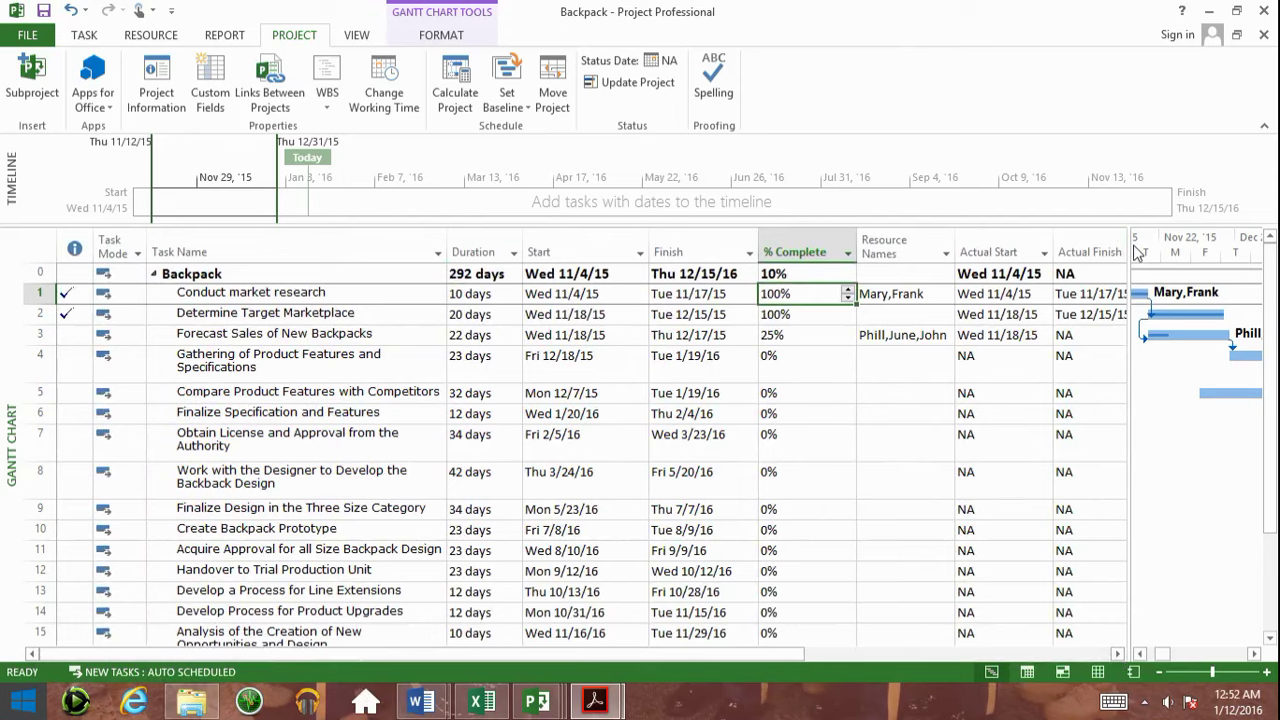
drag(1129, 246, 757, 348)
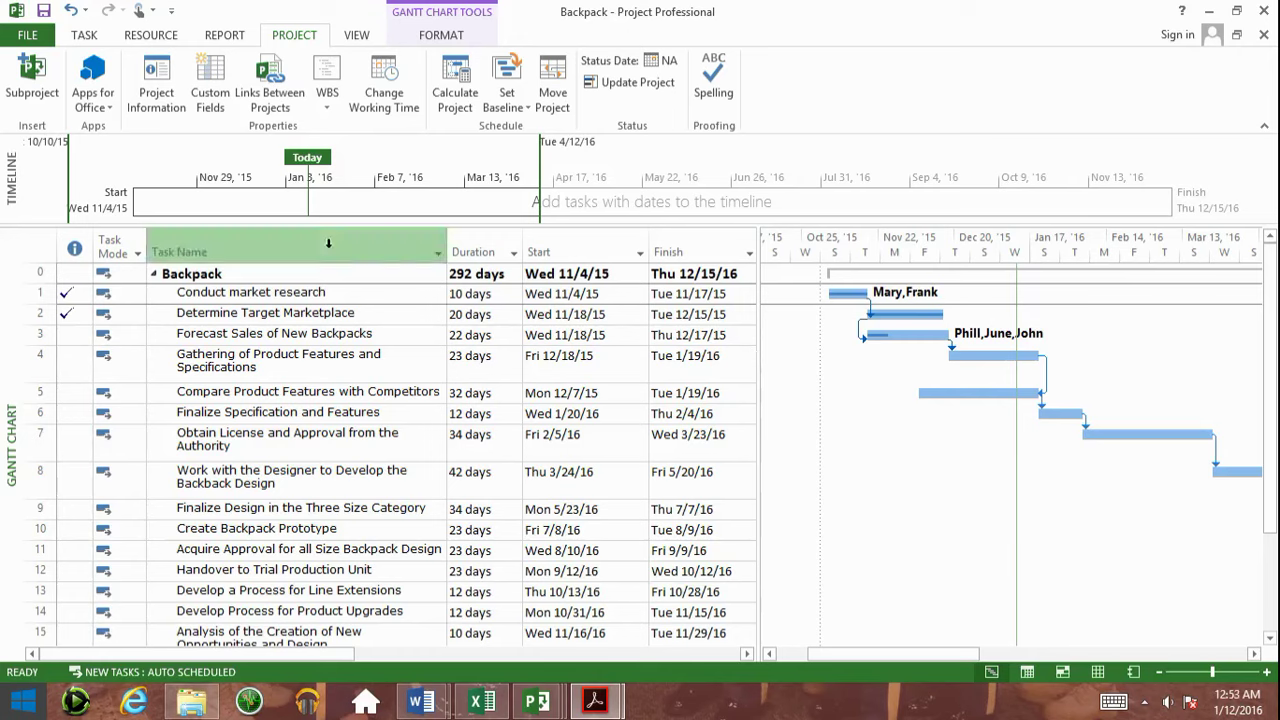
click(315, 274)
click(315, 274)
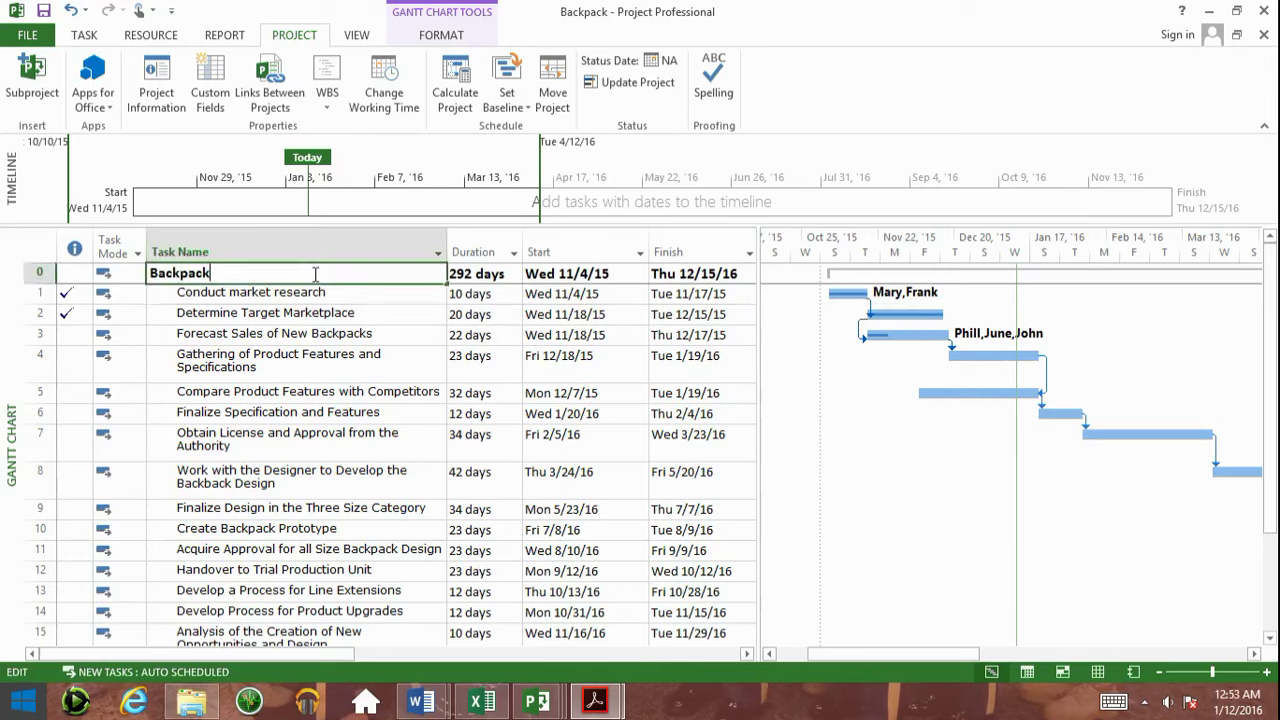
text((P)
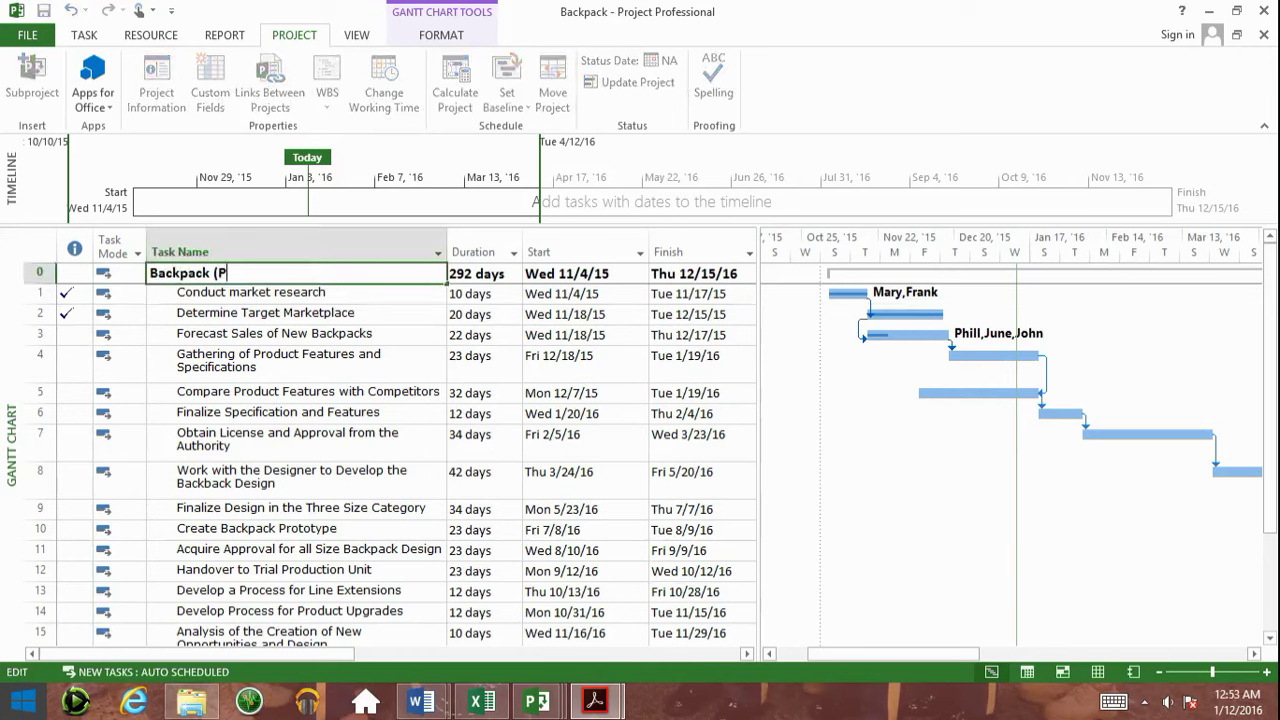
text(RAIZION.COM)
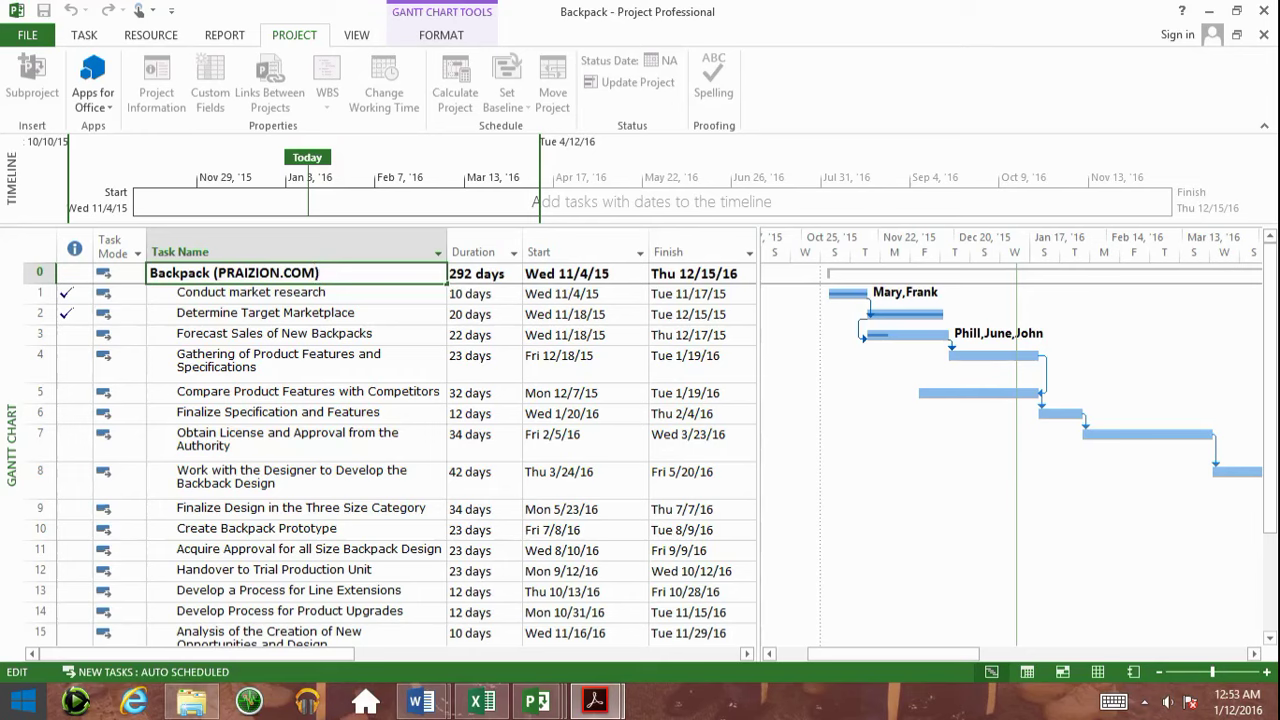
key(Return)
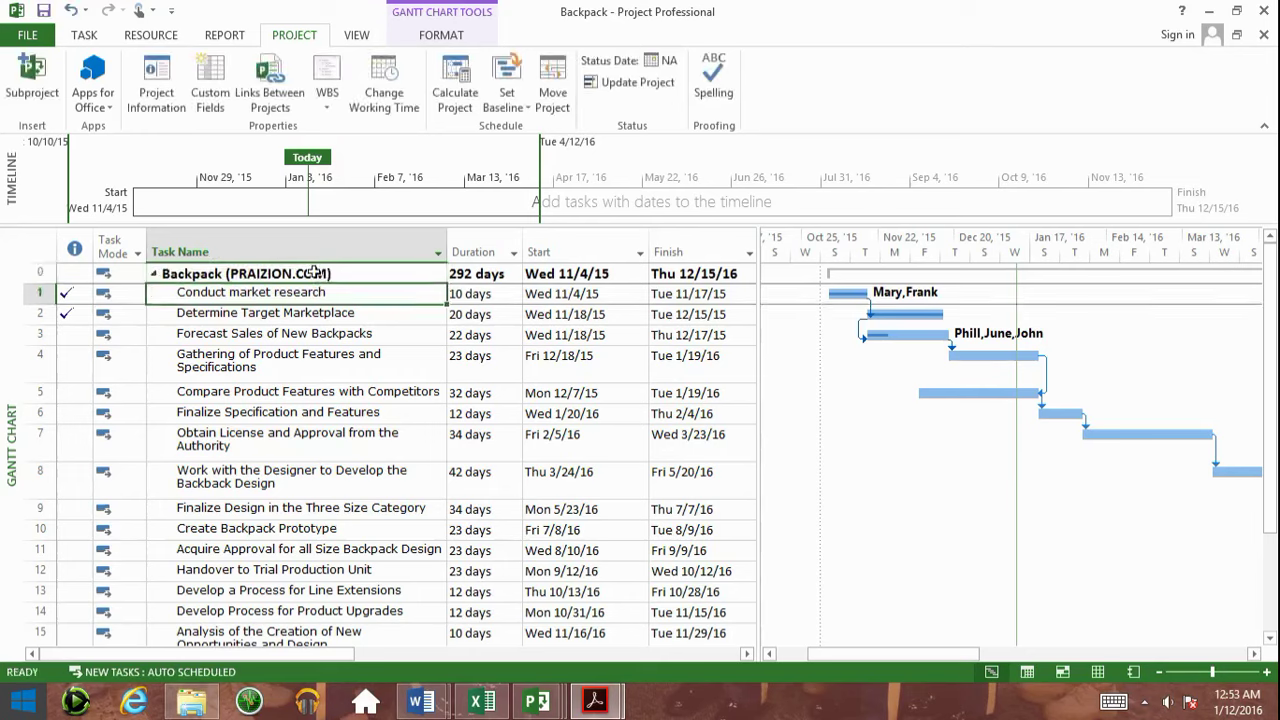